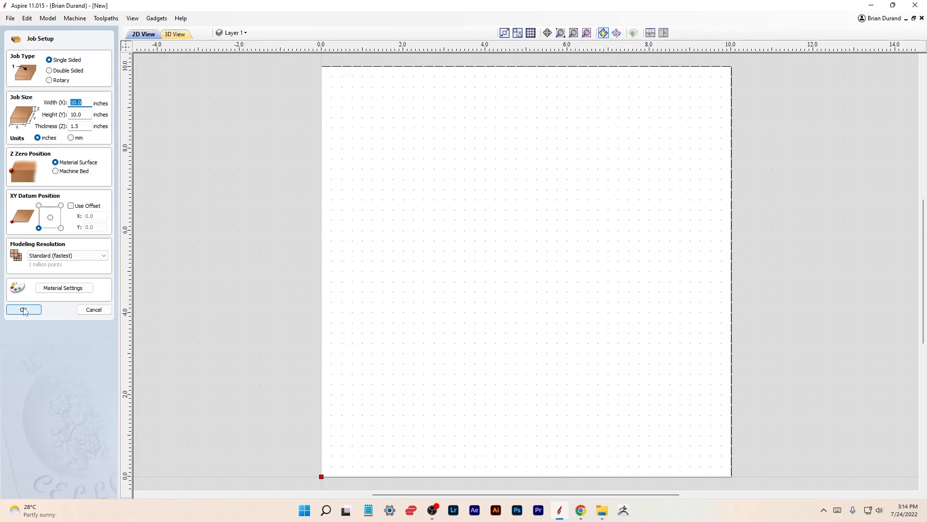
# - Create the single-sided 10 x 10 x 1.5 inch job and import the bitmap clipart1226824 (1).png
pyautogui.click(24, 310)
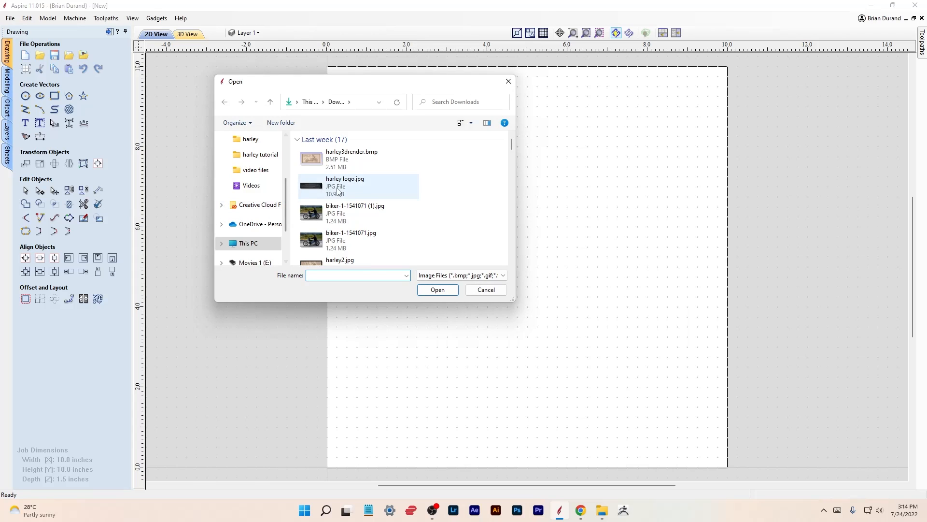
pyautogui.scroll(-6, 379, 186)
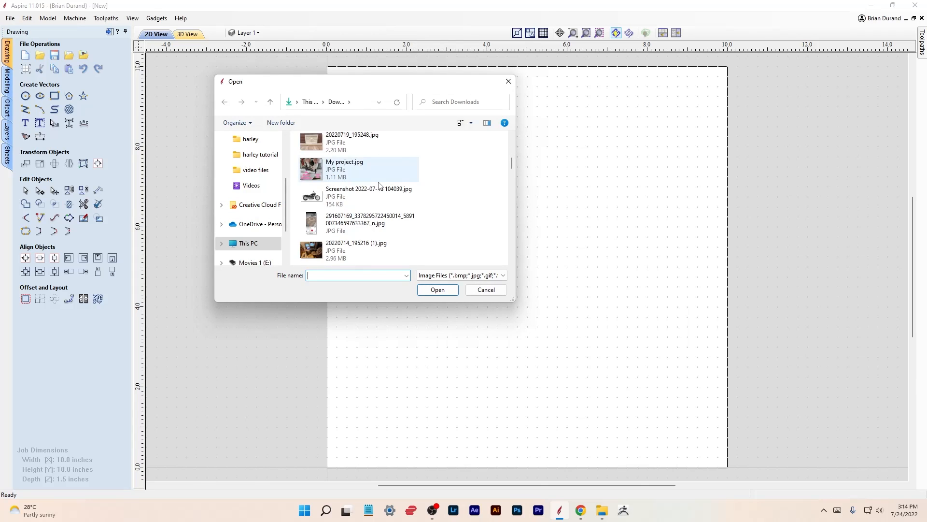
pyautogui.scroll(-6, 381, 186)
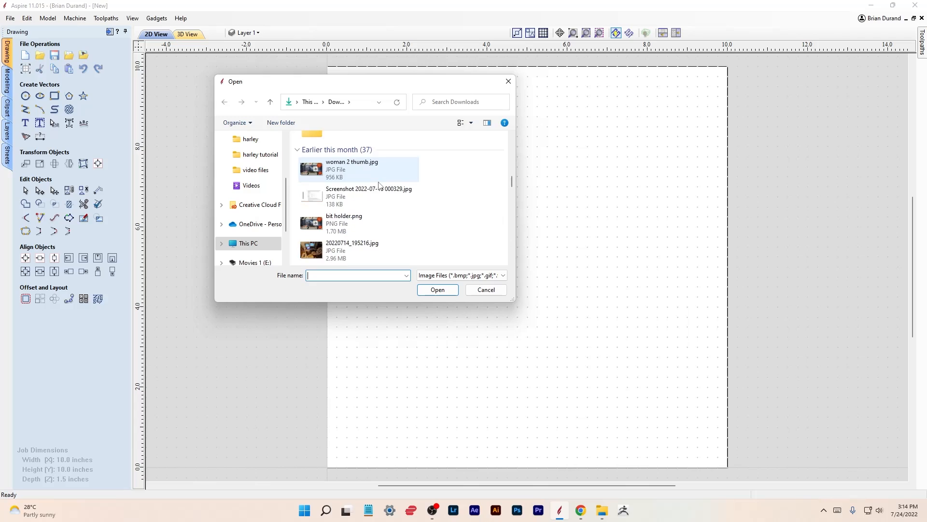
pyautogui.scroll(-5, 380, 186)
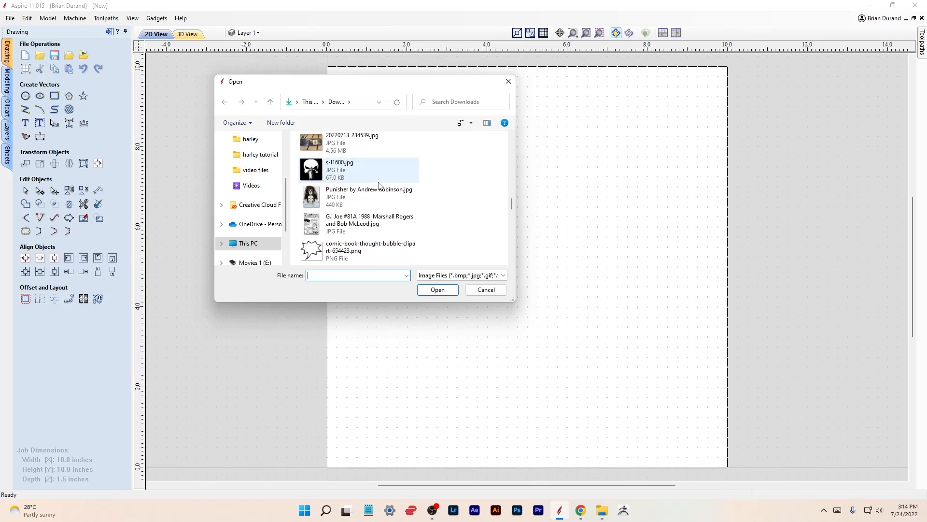
pyautogui.scroll(-3, 382, 186)
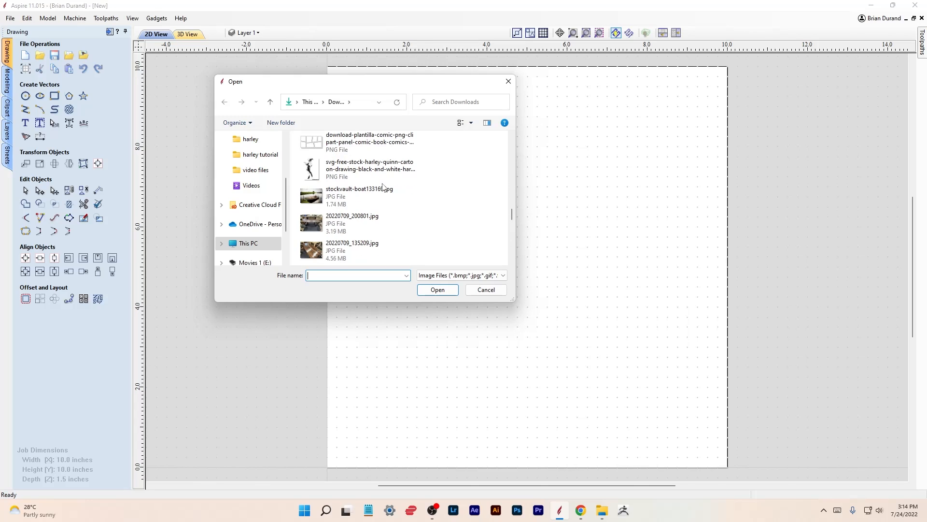
pyautogui.scroll(-1, 384, 187)
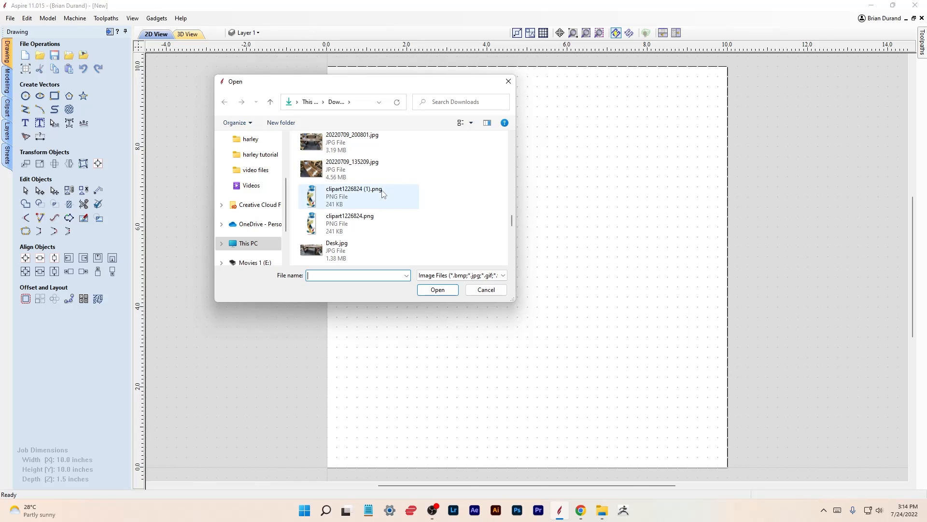
pyautogui.doubleClick(332, 196)
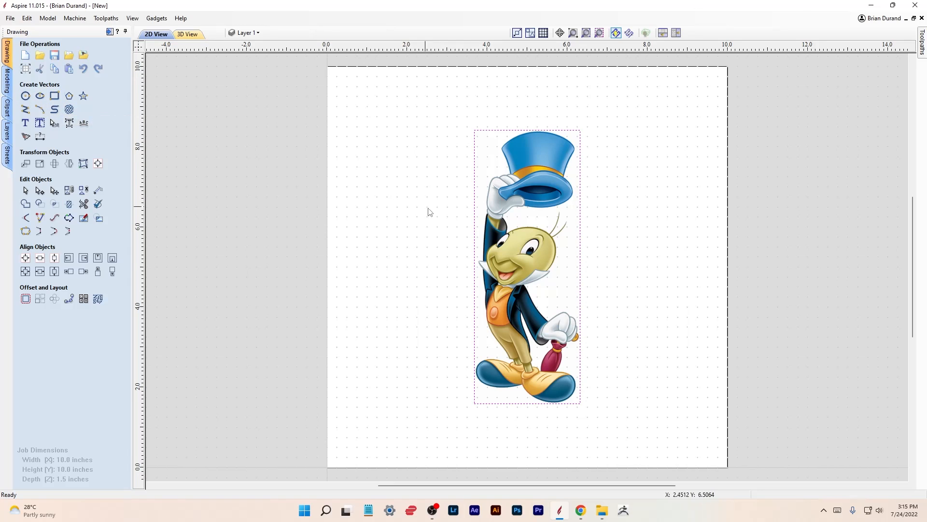
# - Enlarge the imported cricket image proportionally about its centre to about 3.48 x 9.0 inches
pyautogui.click(528, 252)
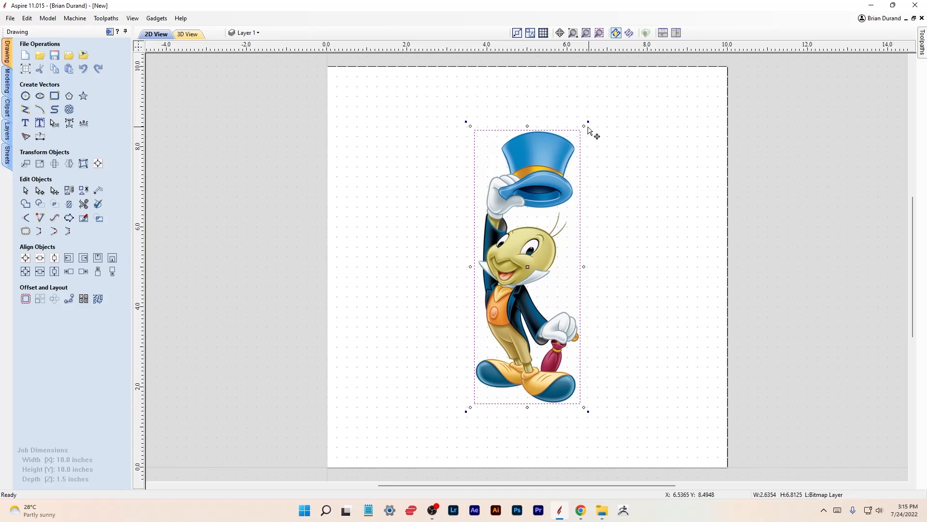
pyautogui.moveTo(587, 122); pyautogui.dragTo(604, 119)
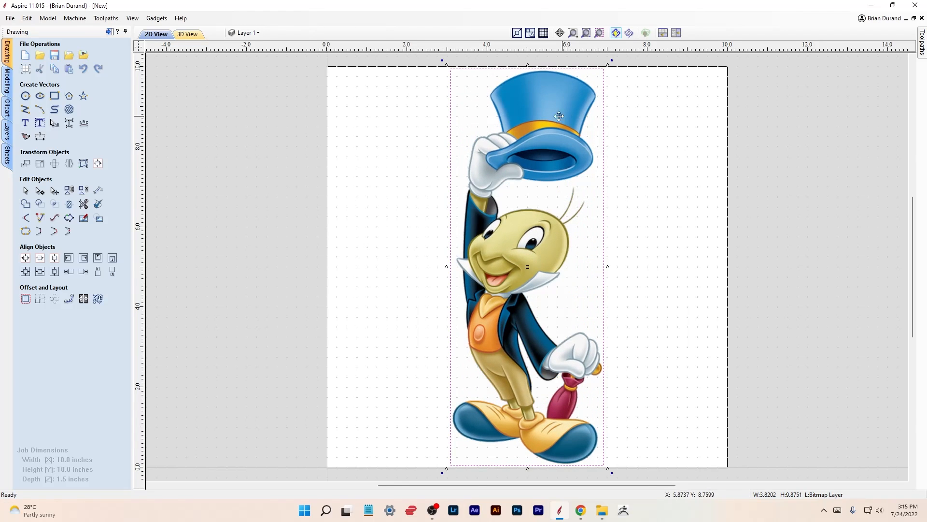
pyautogui.moveTo(607, 67); pyautogui.dragTo(600, 84)
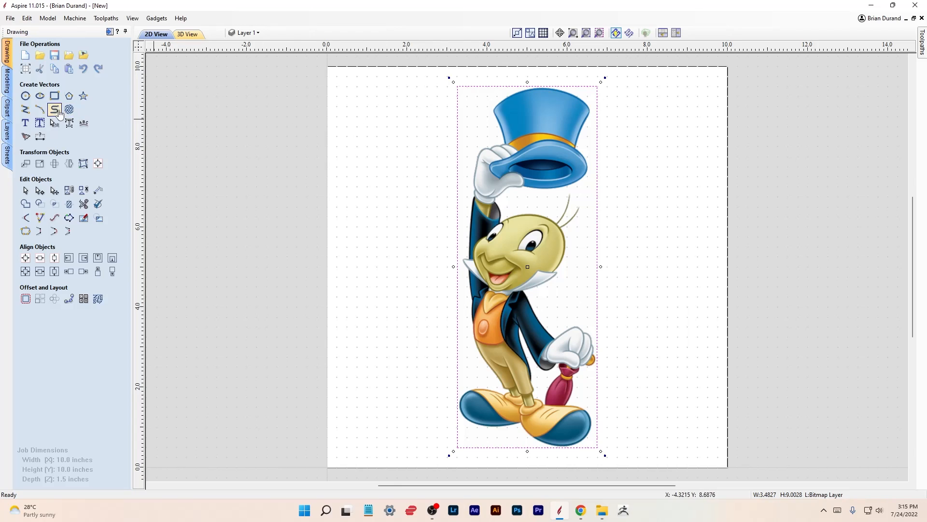
# - Set the job width to 6 inches and centre the cricket image on the material in both directions
pyautogui.click(26, 69)
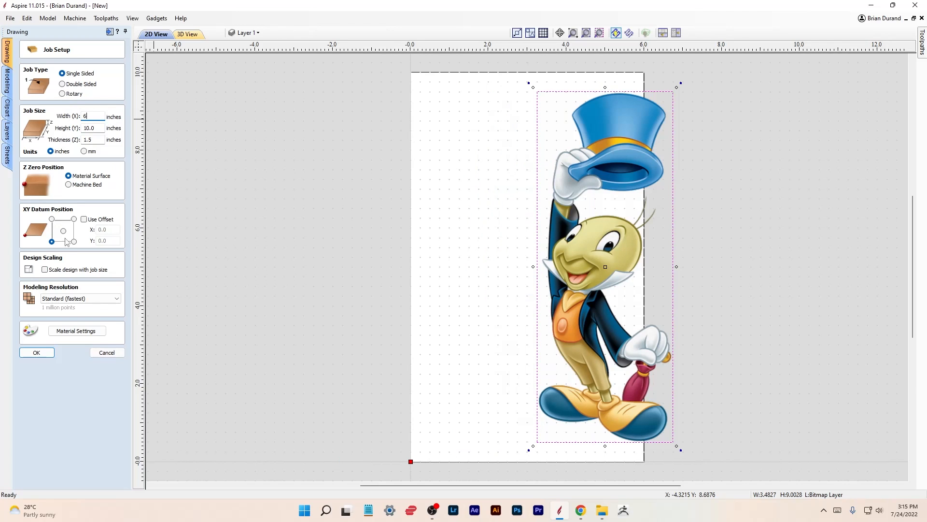
pyautogui.click(35, 352)
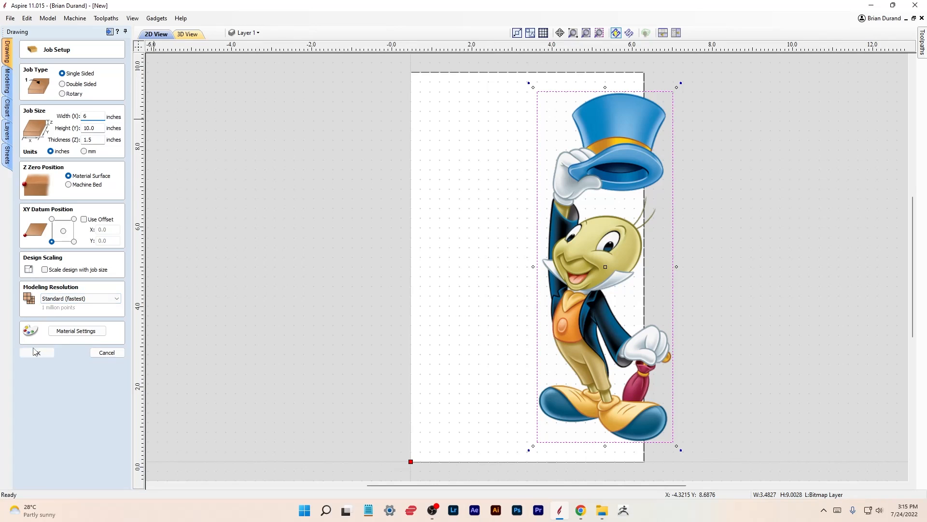
pyautogui.click(97, 165)
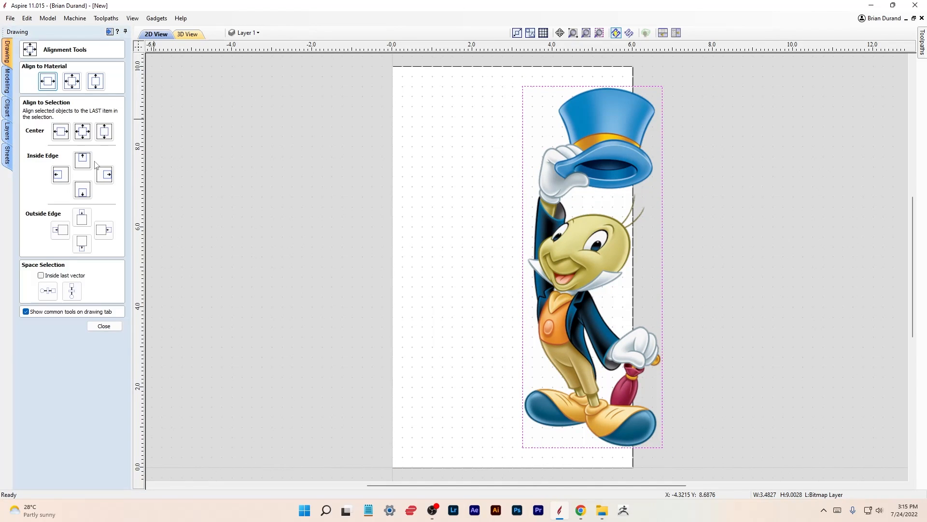
pyautogui.click(69, 86)
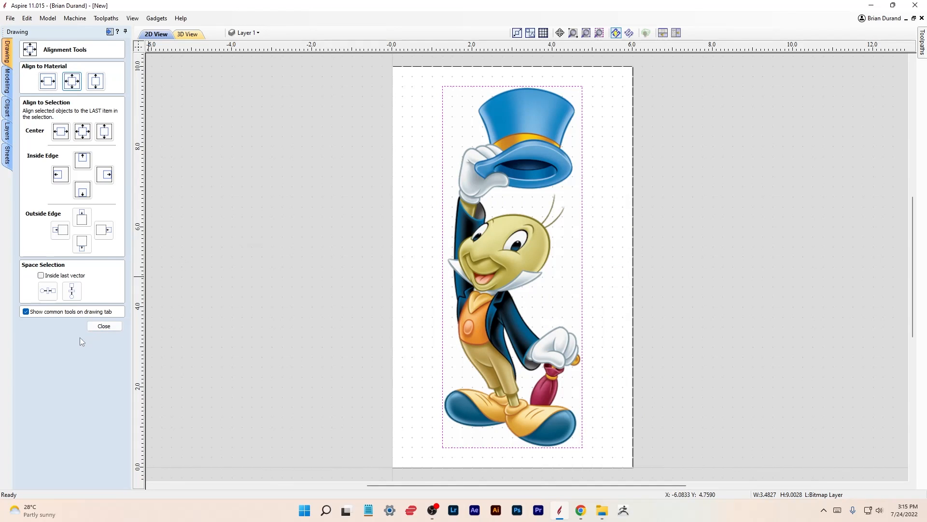
pyautogui.click(99, 327)
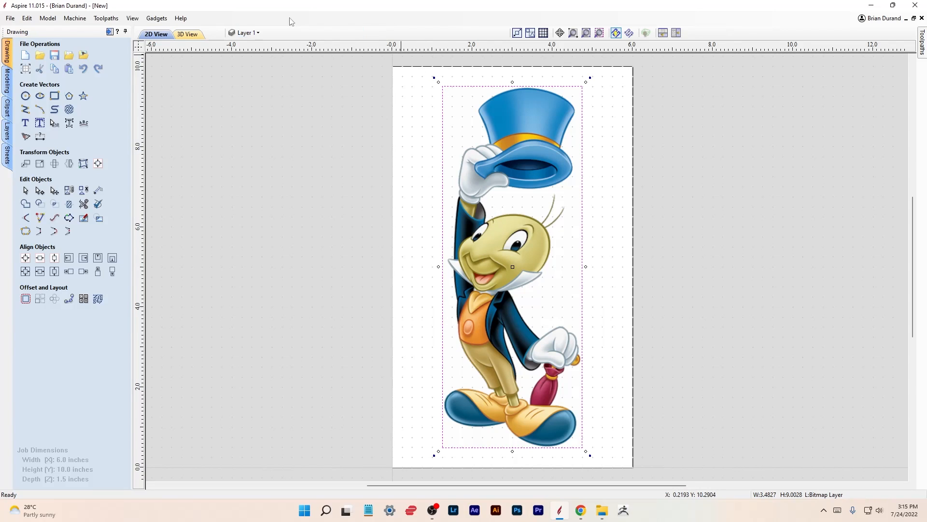
# - Rename Layer 1 as body and deselect the cricket image
pyautogui.click(255, 32)
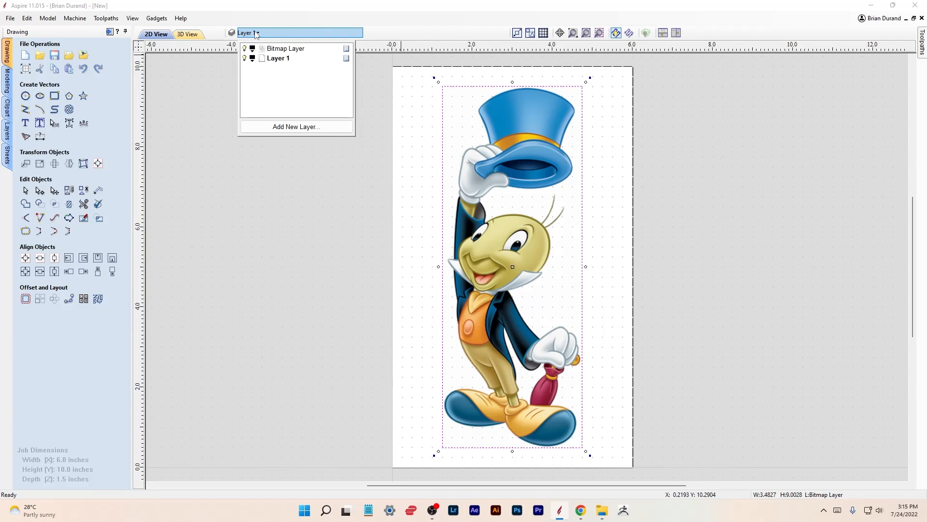
pyautogui.doubleClick(275, 59)
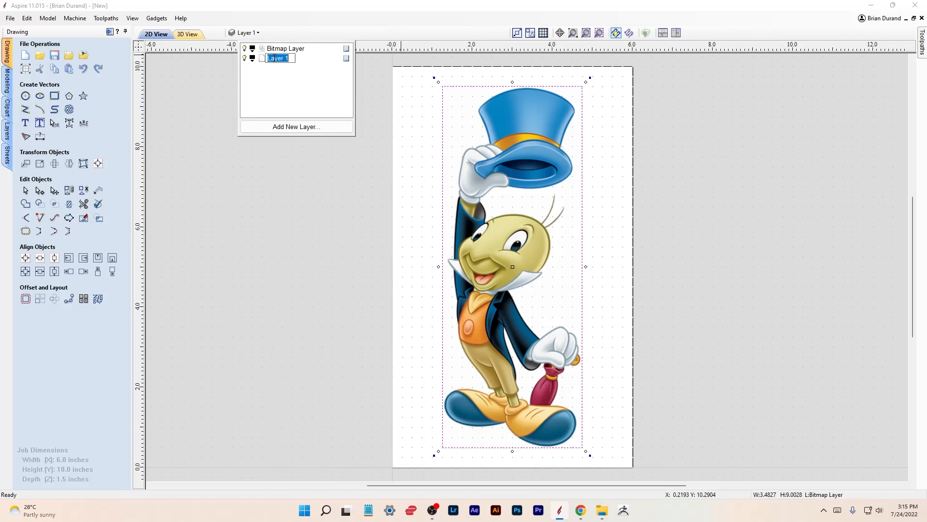
pyautogui.write('body')
pyautogui.press('Return')
pyautogui.click(220, 107)
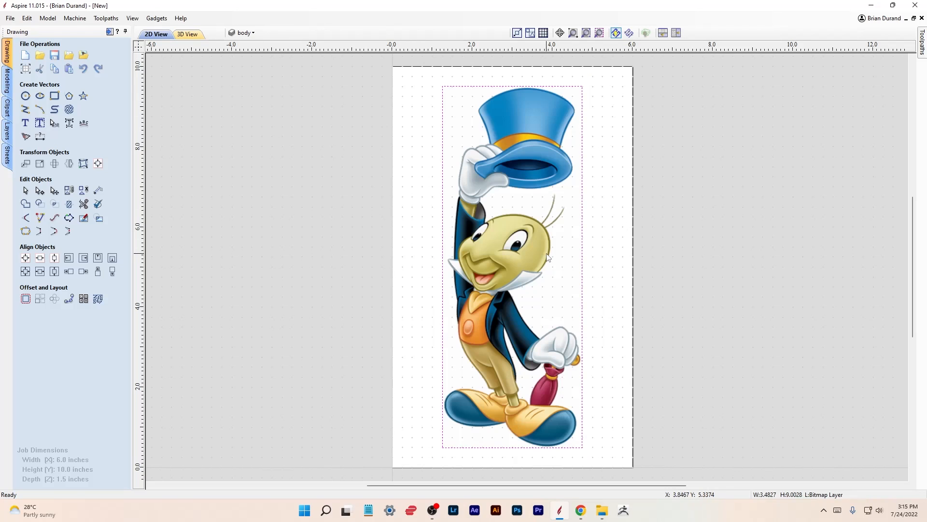
pyautogui.scroll(1, 509, 228)
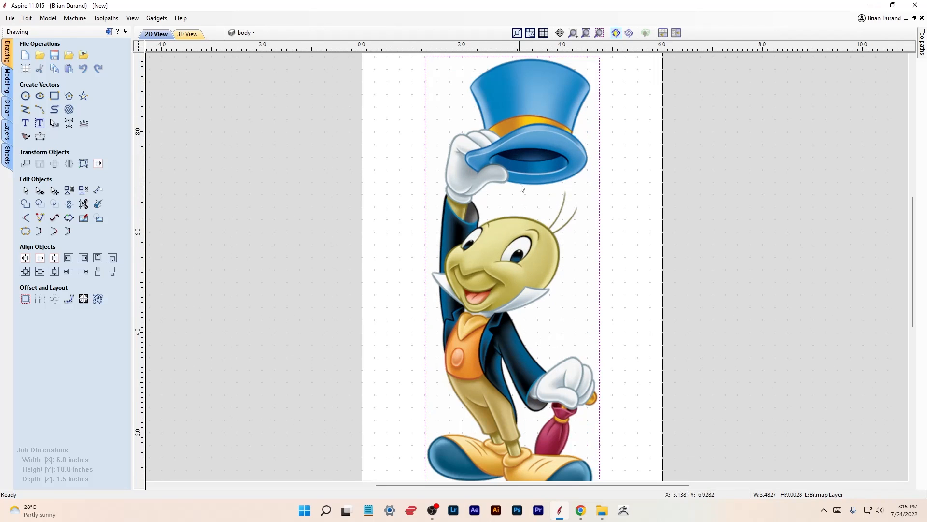
pyautogui.scroll(-1, 520, 183)
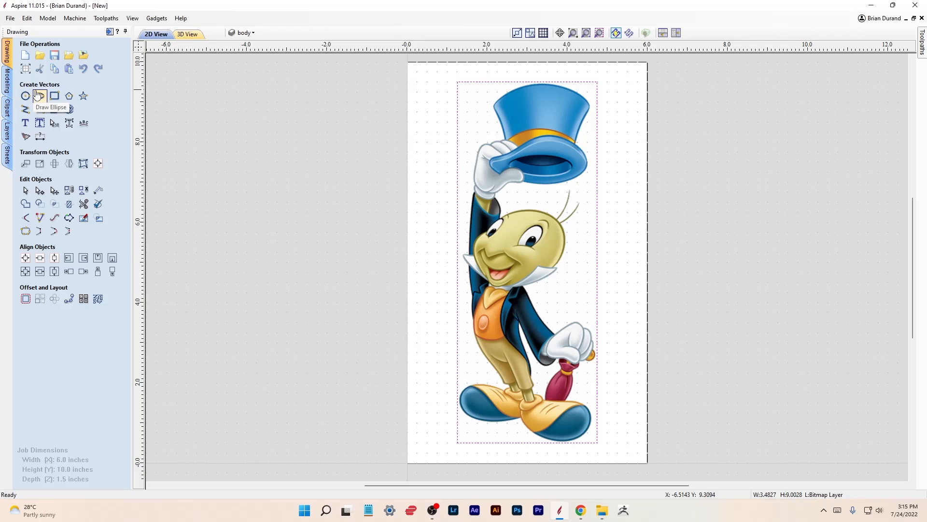
pyautogui.click(25, 110)
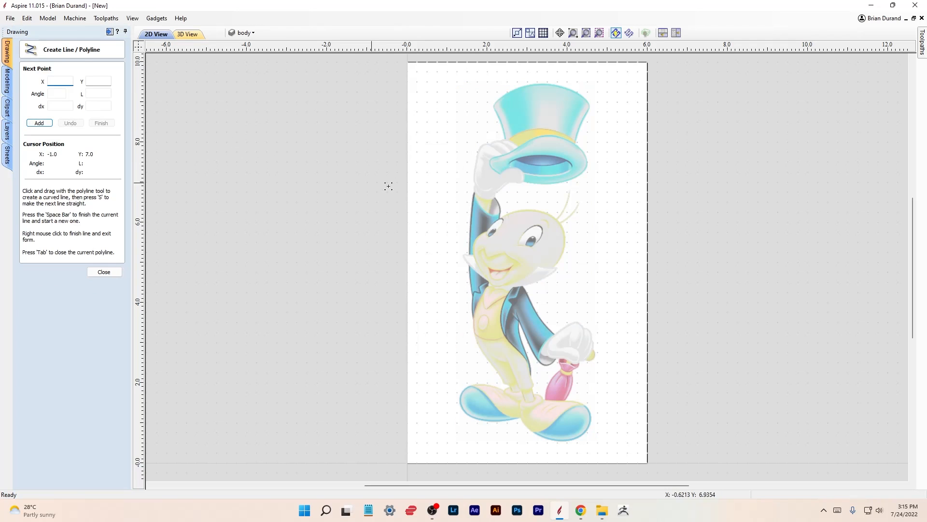
pyautogui.scroll(1, 500, 204)
pyautogui.scroll(1, 503, 193)
pyautogui.scroll(-1, 523, 198)
pyautogui.scroll(1, 524, 196)
pyautogui.rightClick(525, 191)
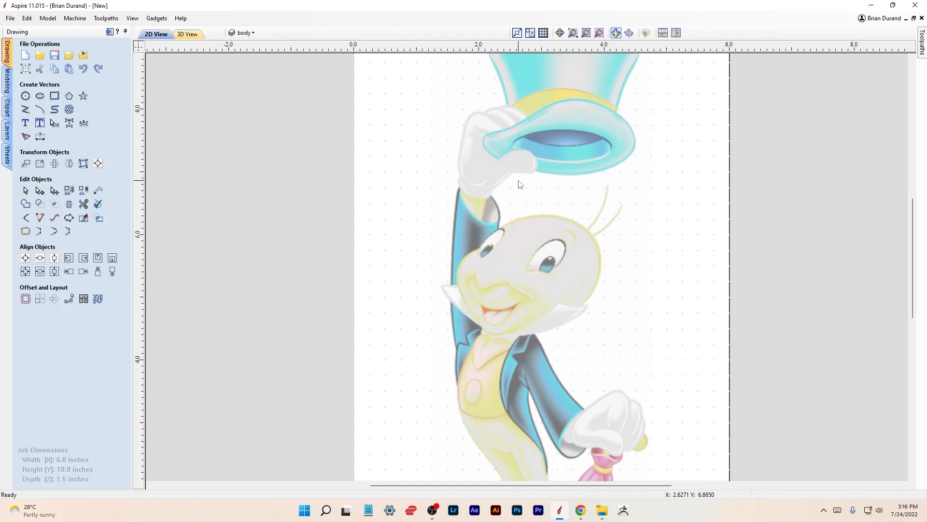
# - Start a polyline where the fingers meet the hat brim and trace around the brim's tip down to the thumb
pyautogui.scroll(3, 518, 193)
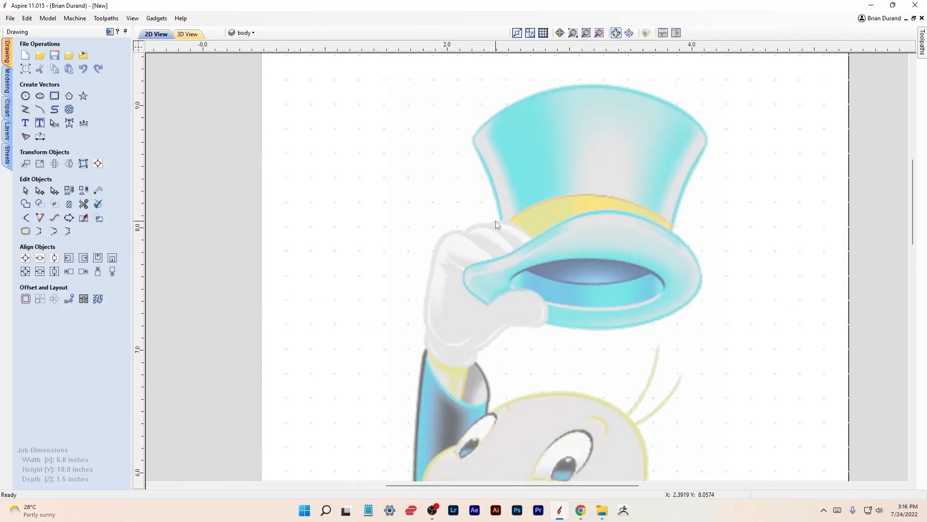
pyautogui.scroll(2, 496, 222)
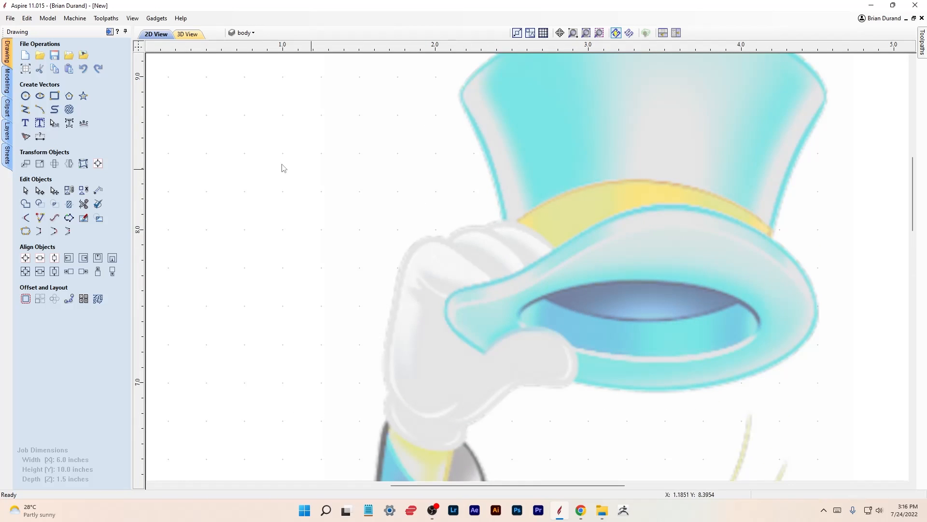
pyautogui.click(26, 109)
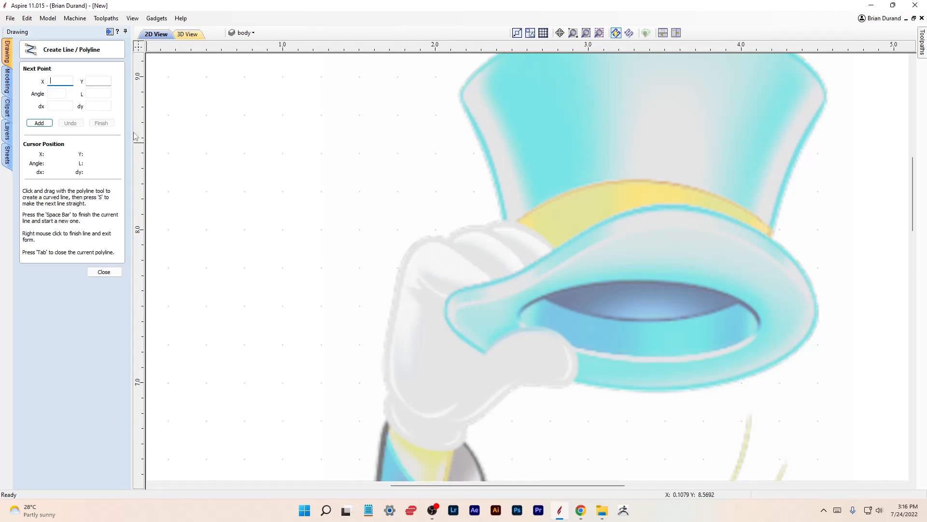
pyautogui.click(554, 248)
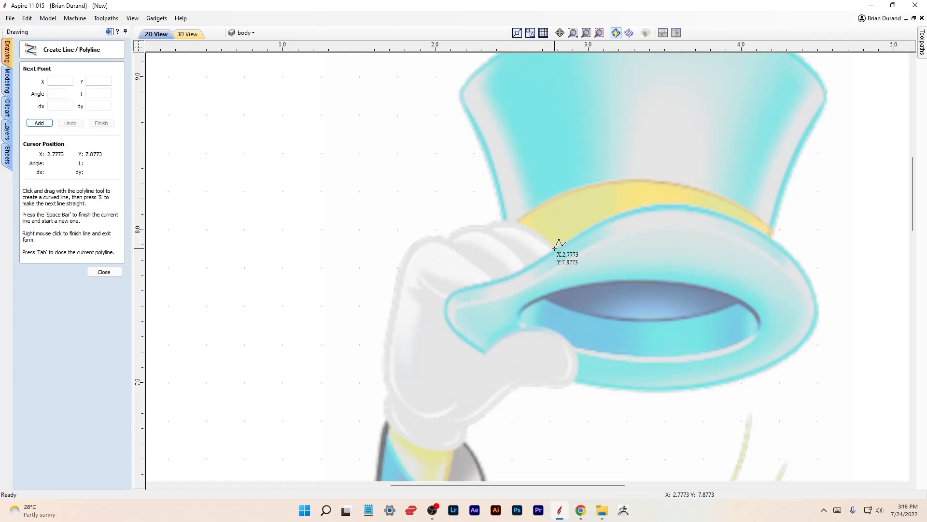
pyautogui.click(505, 277)
pyautogui.click(465, 288)
pyautogui.click(445, 300)
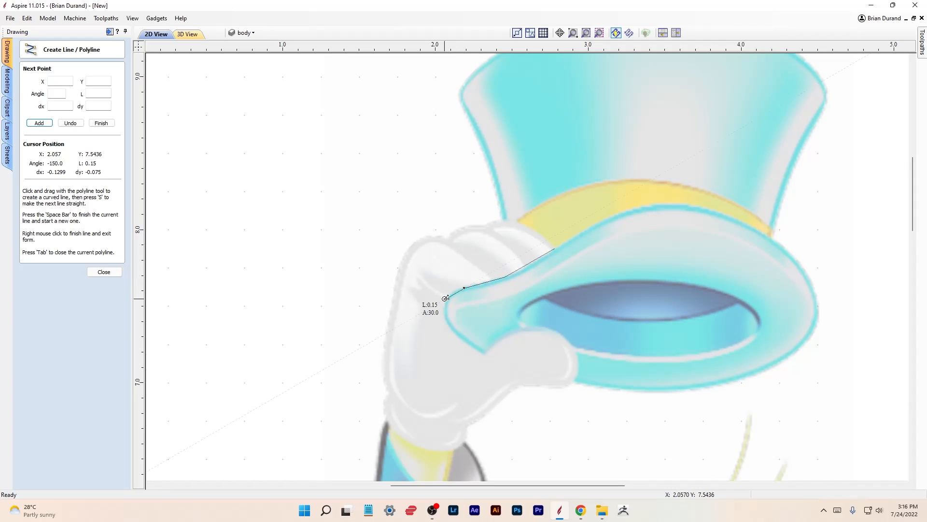
pyautogui.click(445, 322)
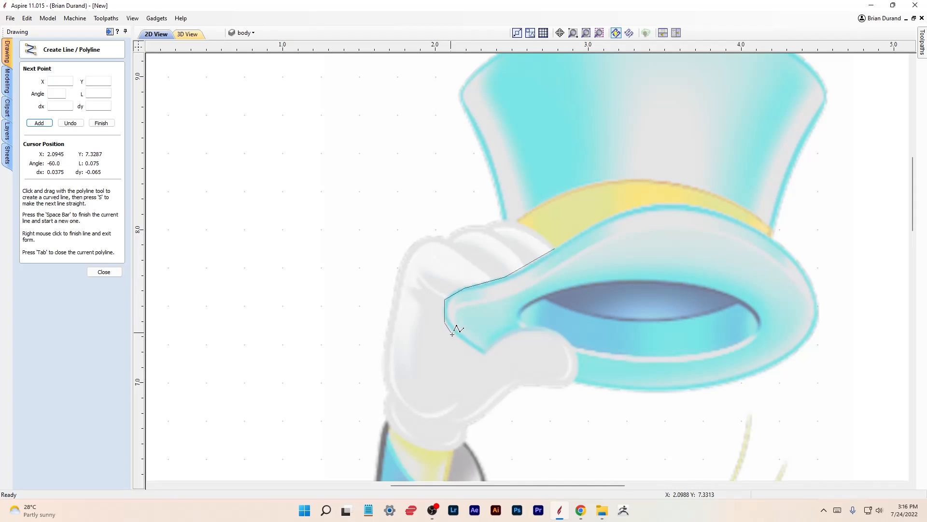
pyautogui.click(484, 356)
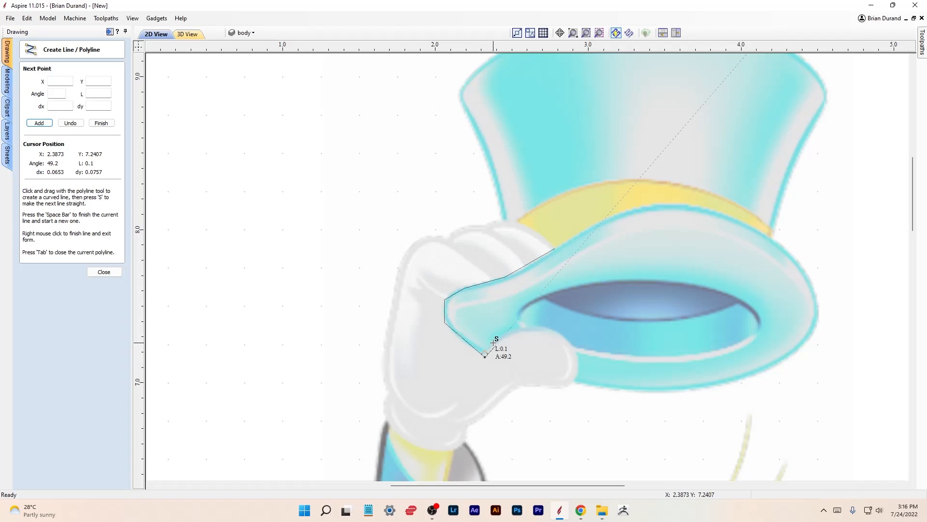
# - Continue the polyline around the raised glove's thumb and along the underside of the hand to the wrist
pyautogui.click(494, 341)
pyautogui.click(519, 330)
pyautogui.click(554, 330)
pyautogui.click(576, 346)
pyautogui.click(581, 371)
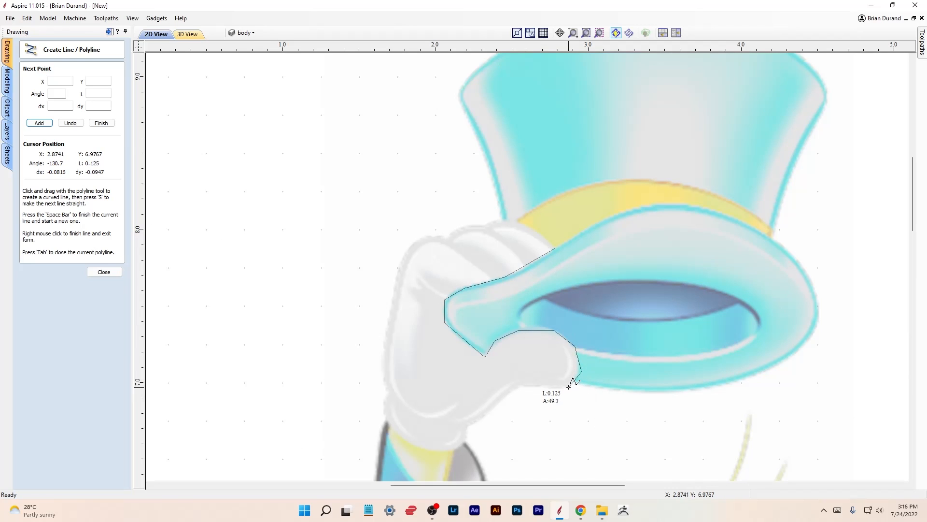
pyautogui.click(567, 388)
pyautogui.click(515, 387)
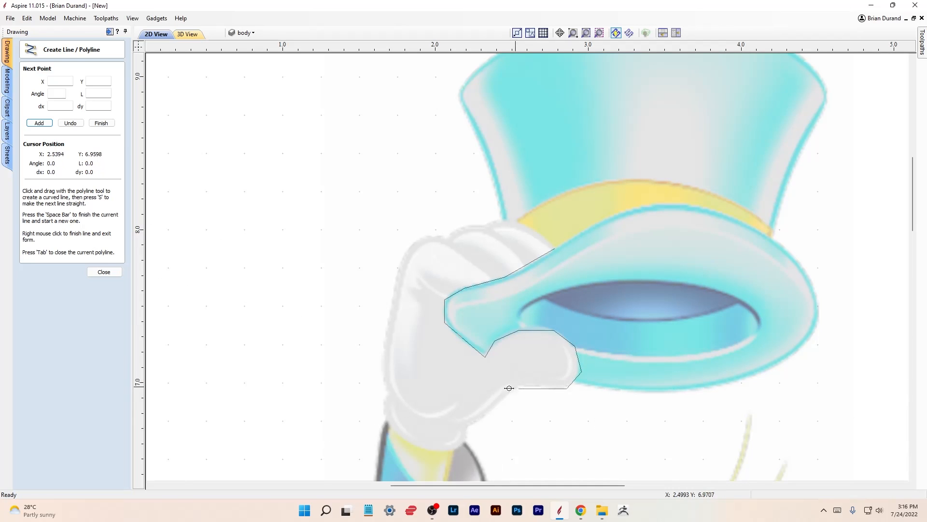
pyautogui.click(470, 427)
# - Continue the polyline from the raised glove's wrist down the outer edge of the sleeve opening to where it meets the head
pyautogui.scroll(2, 469, 426)
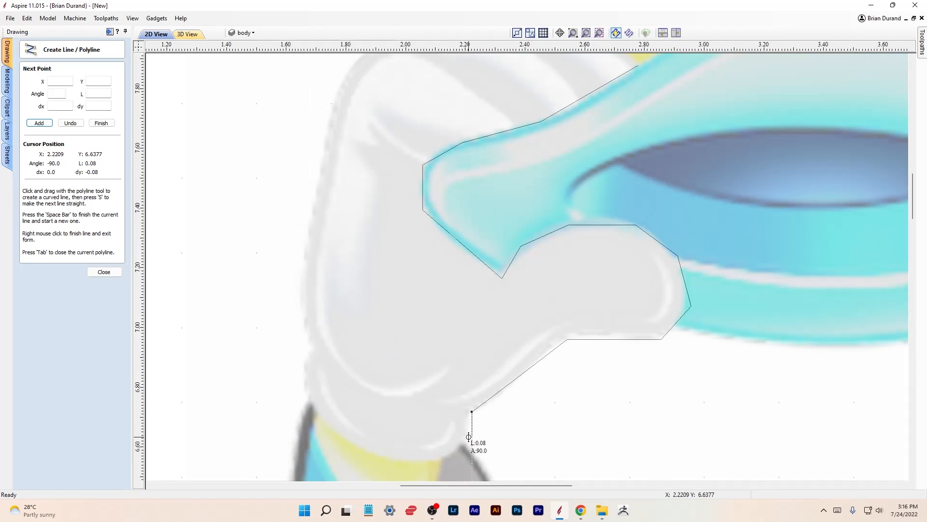
pyautogui.scroll(-1, 469, 437)
pyautogui.scroll(-2, 473, 375)
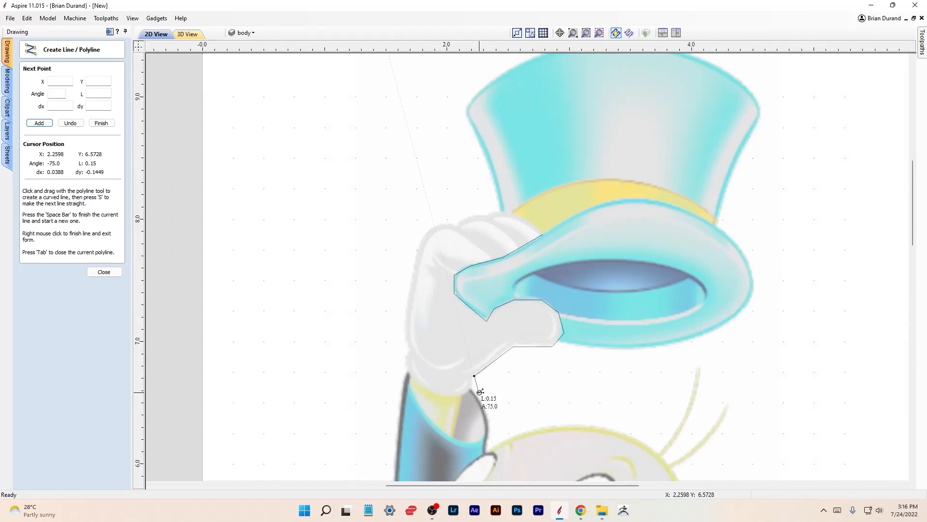
pyautogui.scroll(3, 473, 338)
pyautogui.scroll(2, 468, 266)
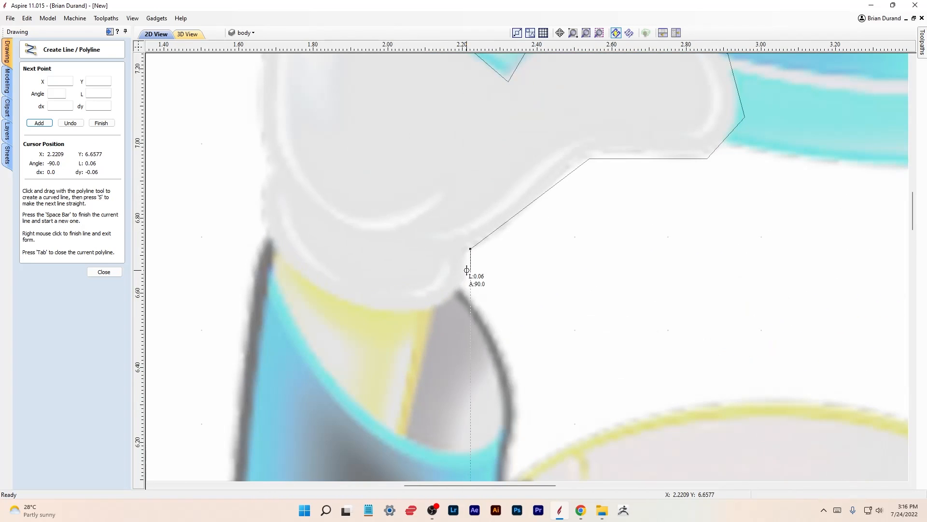
pyautogui.click(463, 261)
pyautogui.click(463, 287)
pyautogui.click(513, 389)
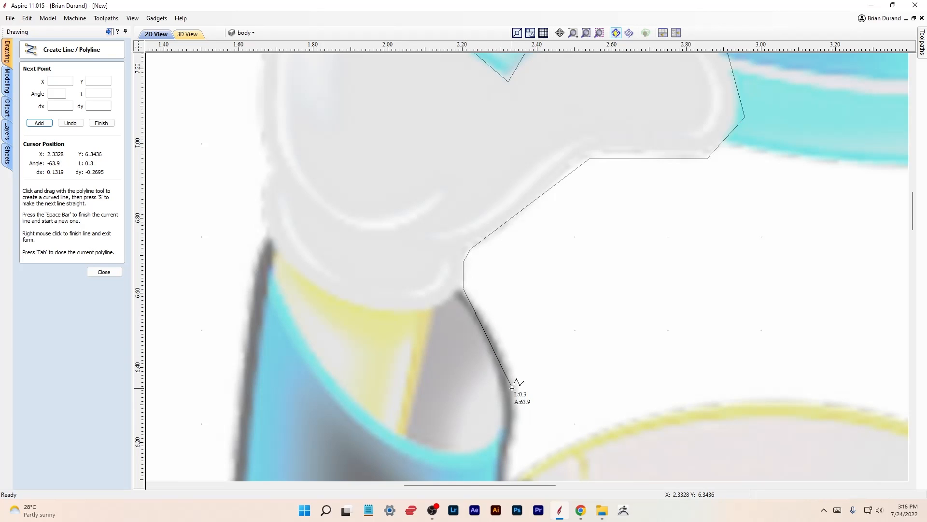
pyautogui.click(512, 433)
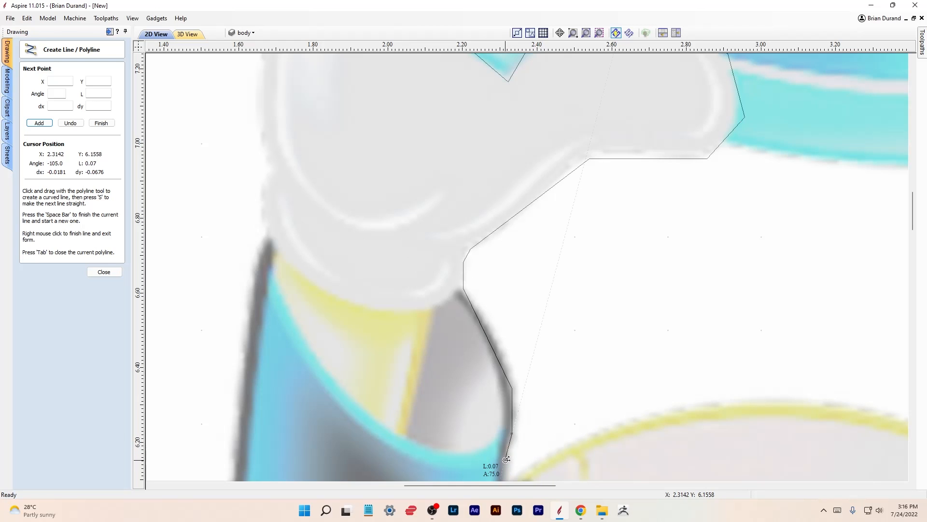
pyautogui.scroll(2, 506, 458)
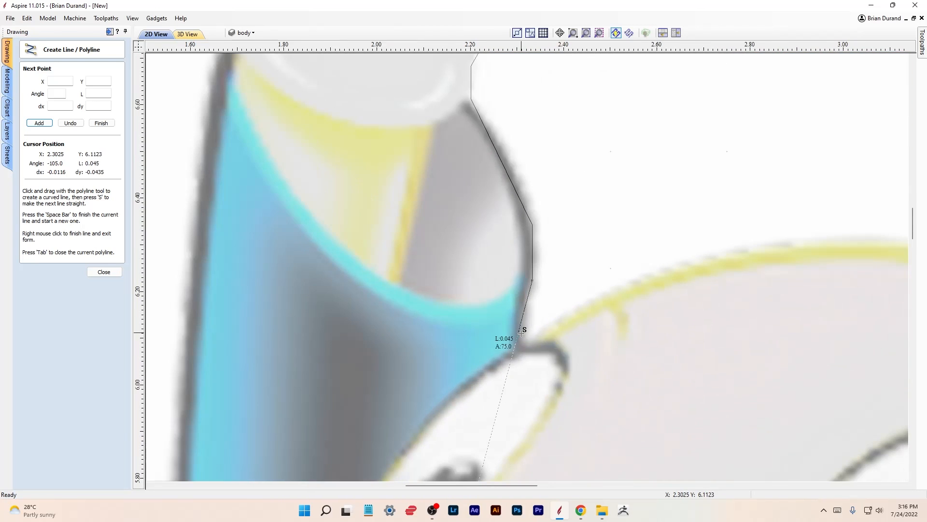
pyautogui.click(526, 345)
# - Trace the polyline over the top of the head to the base of the left antenna
pyautogui.click(668, 267)
pyautogui.click(755, 243)
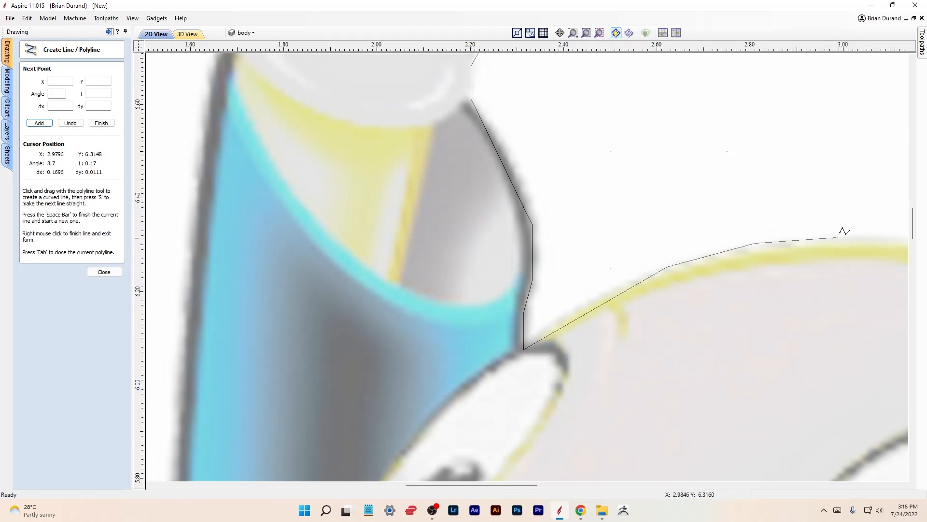
pyautogui.click(864, 236)
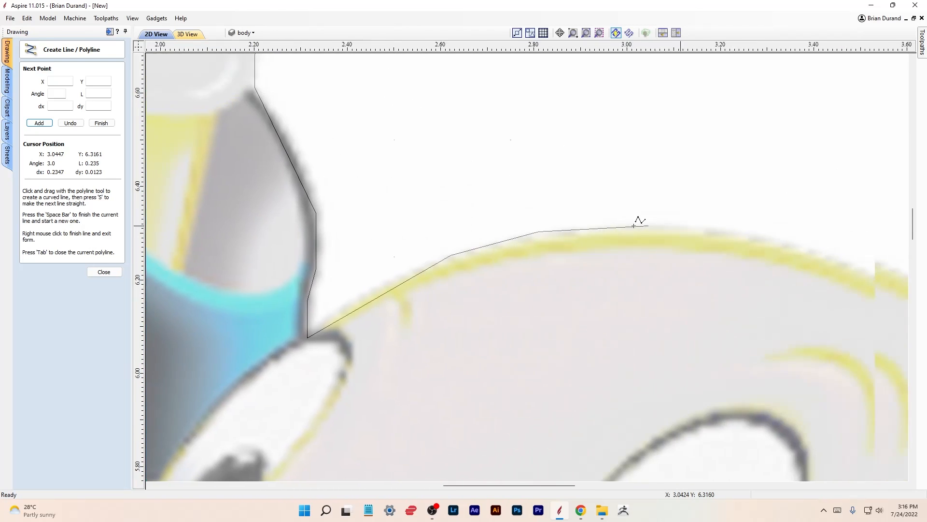
pyautogui.click(582, 215)
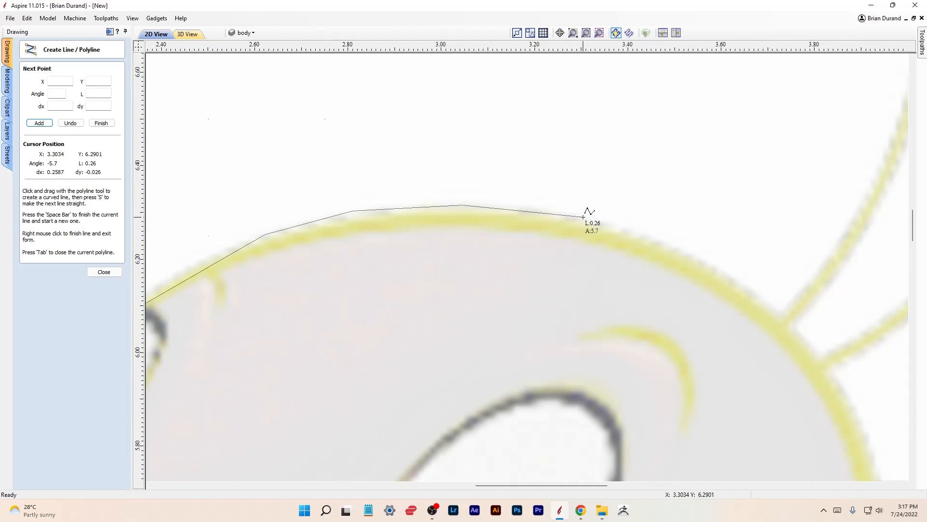
pyautogui.click(699, 259)
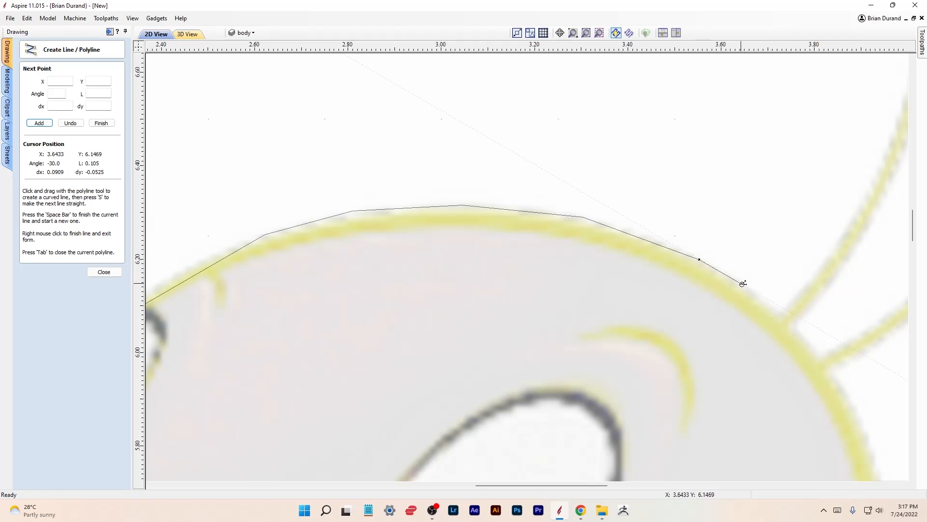
pyautogui.click(780, 318)
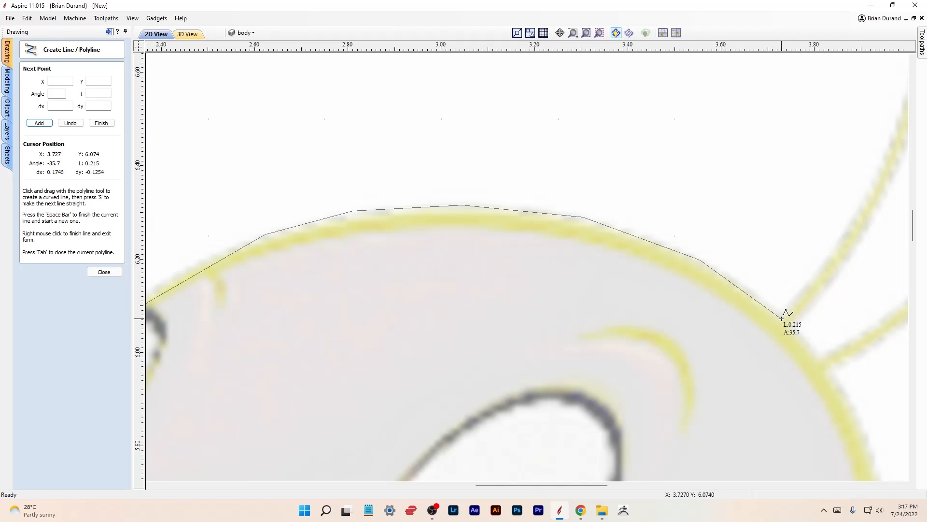
# - Trace the polyline up the left edge of the left antenna and across its tip
pyautogui.click(838, 248)
pyautogui.scroll(-5, 838, 247)
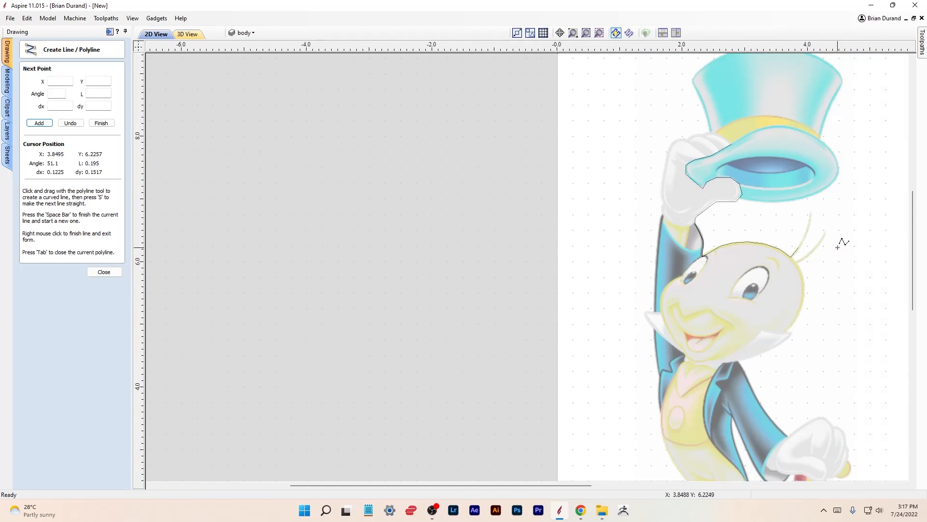
pyautogui.scroll(6, 804, 236)
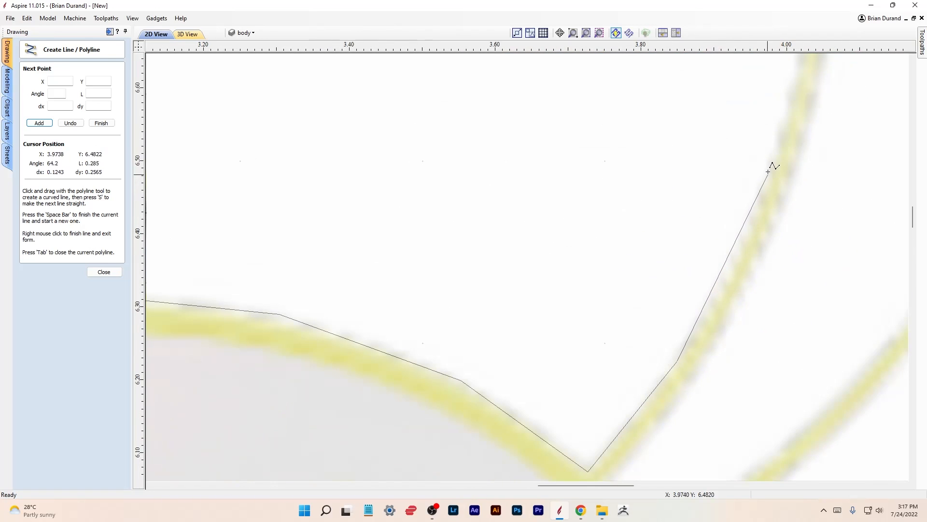
pyautogui.click(744, 244)
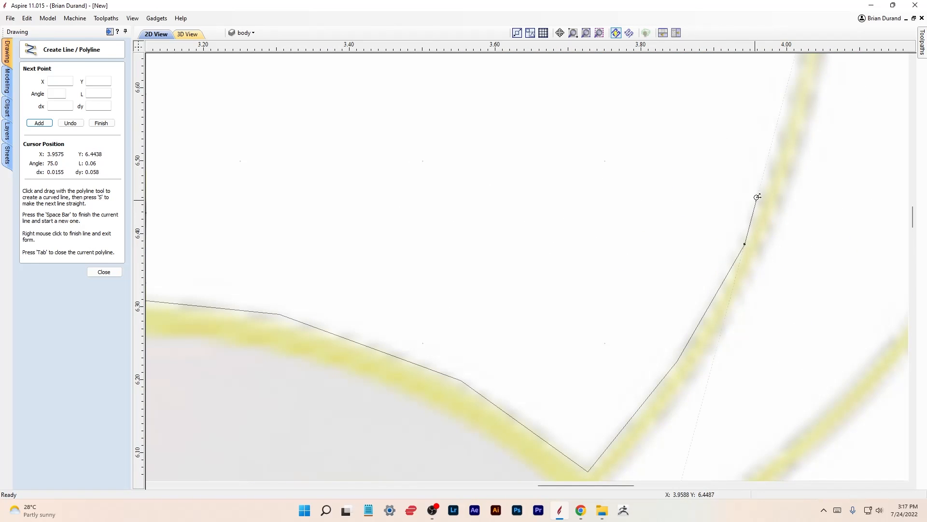
pyautogui.click(782, 129)
pyautogui.moveTo(781, 130); pyautogui.dragTo(737, 327, button='middle')
pyautogui.scroll(-2, 739, 321)
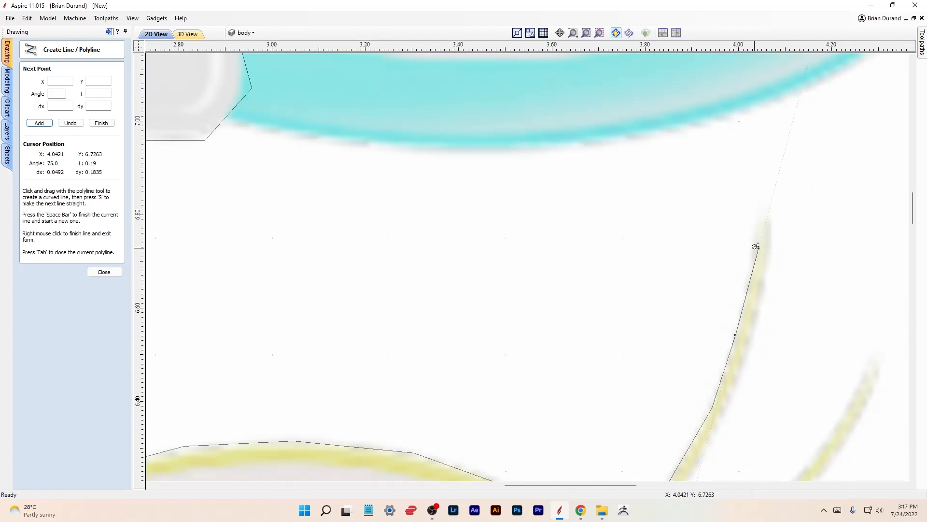
pyautogui.click(760, 207)
pyautogui.click(769, 208)
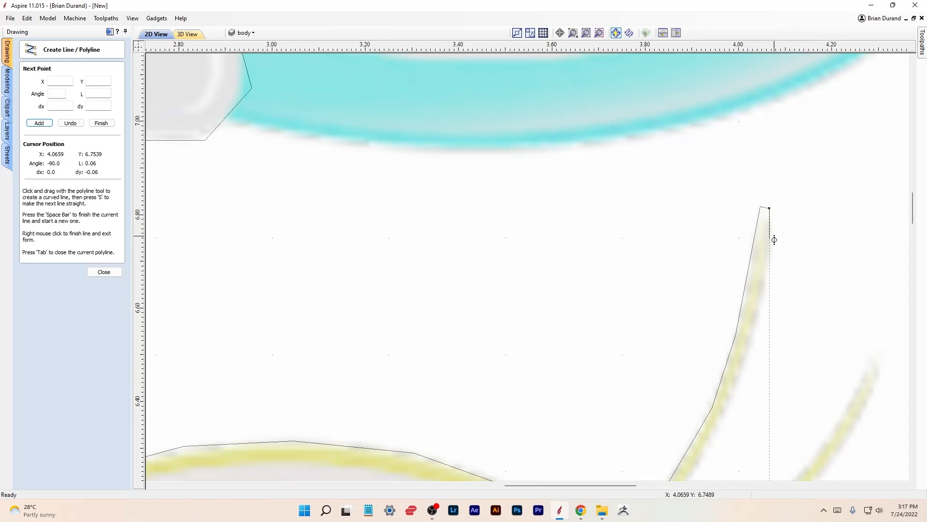
# - Bring the polyline down the right edge of the left antenna back to the head
pyautogui.click(771, 254)
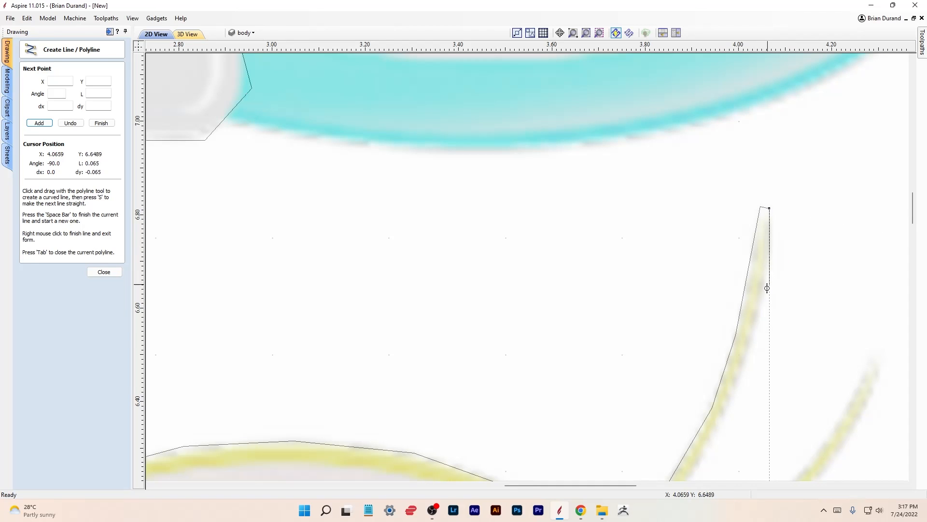
pyautogui.click(759, 317)
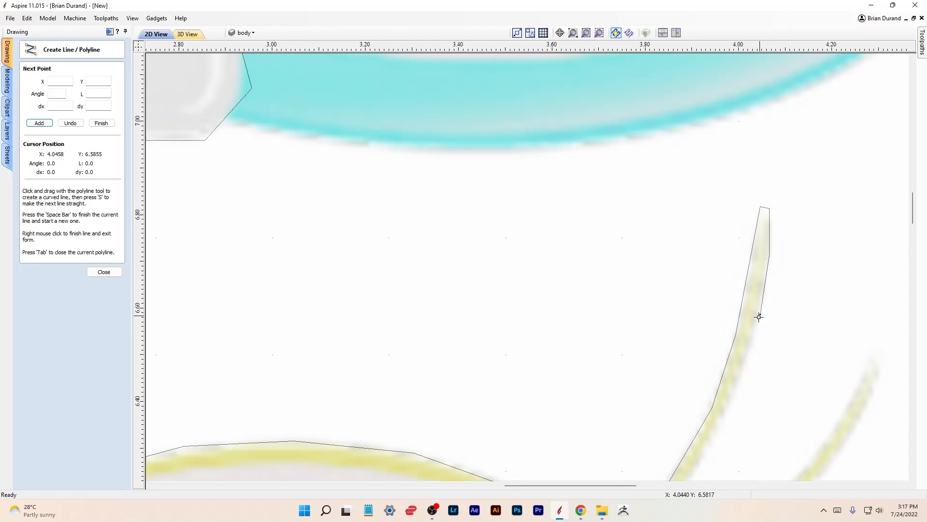
pyautogui.click(743, 363)
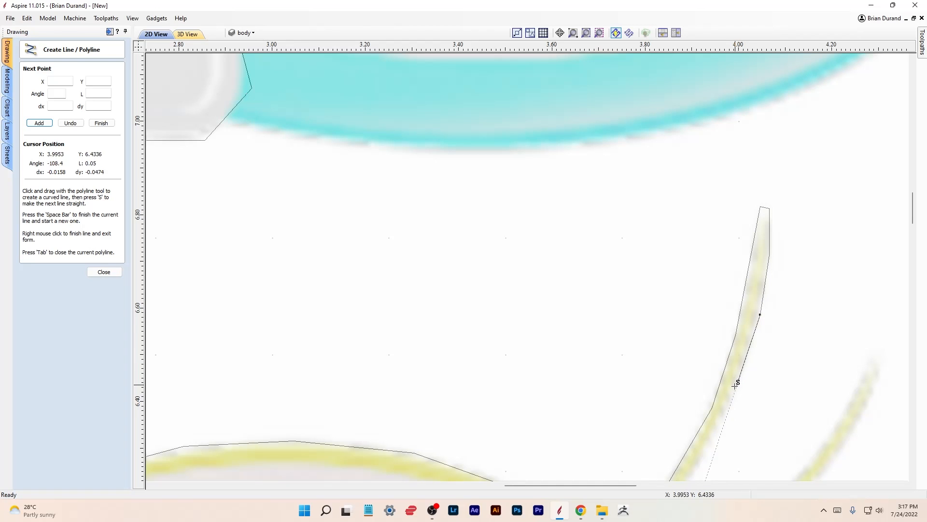
pyautogui.click(717, 427)
pyautogui.moveTo(717, 408); pyautogui.dragTo(758, 207, button='middle')
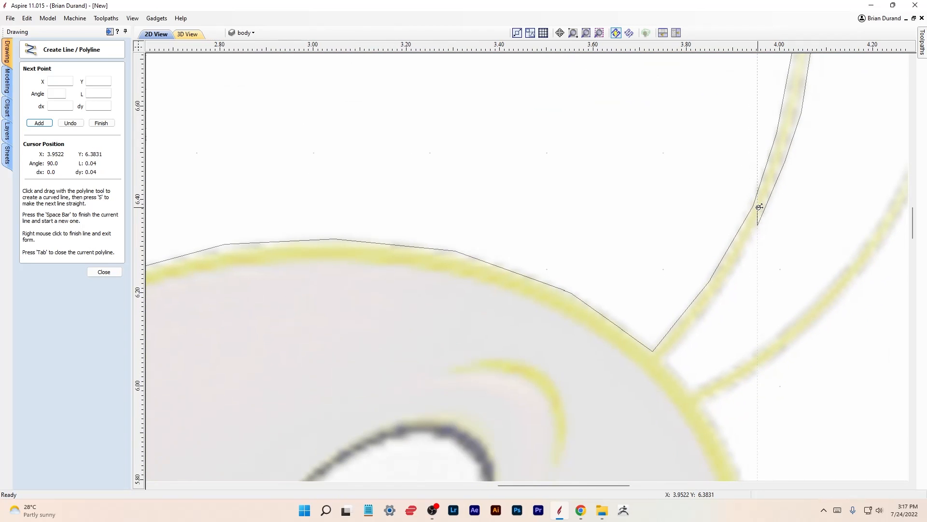
pyautogui.click(714, 302)
pyautogui.click(663, 366)
# - Continue the polyline along the head to the right antenna and up its upper edge to the tip
pyautogui.click(687, 390)
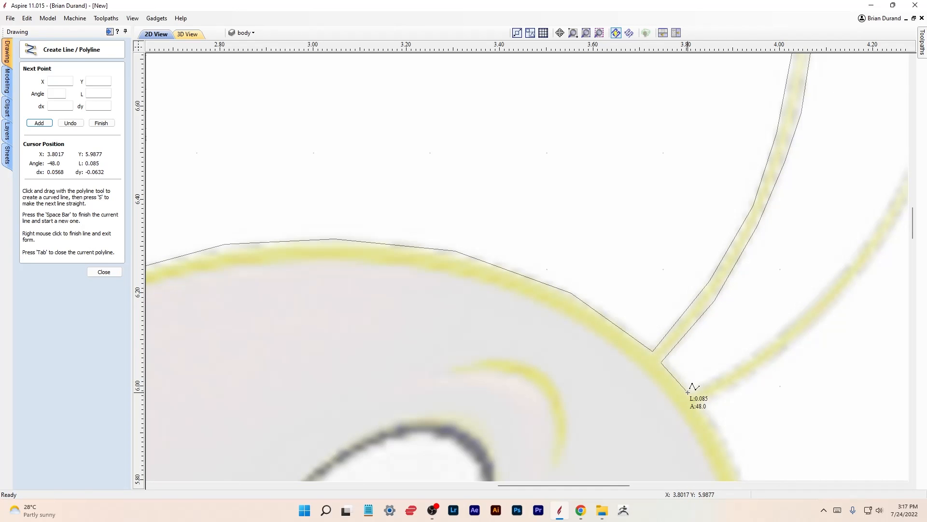
pyautogui.click(780, 338)
pyautogui.moveTo(893, 192); pyautogui.dragTo(649, 368, button='middle')
pyautogui.click(649, 368)
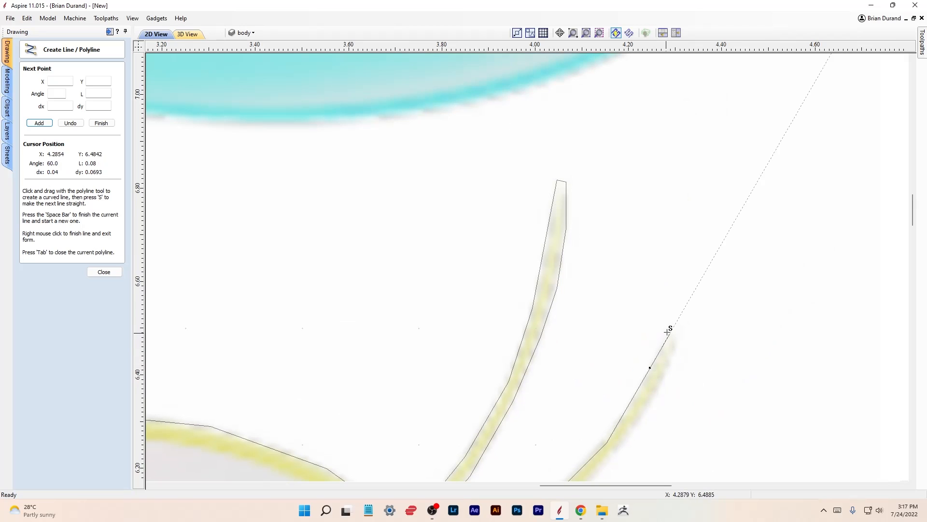
pyautogui.click(671, 329)
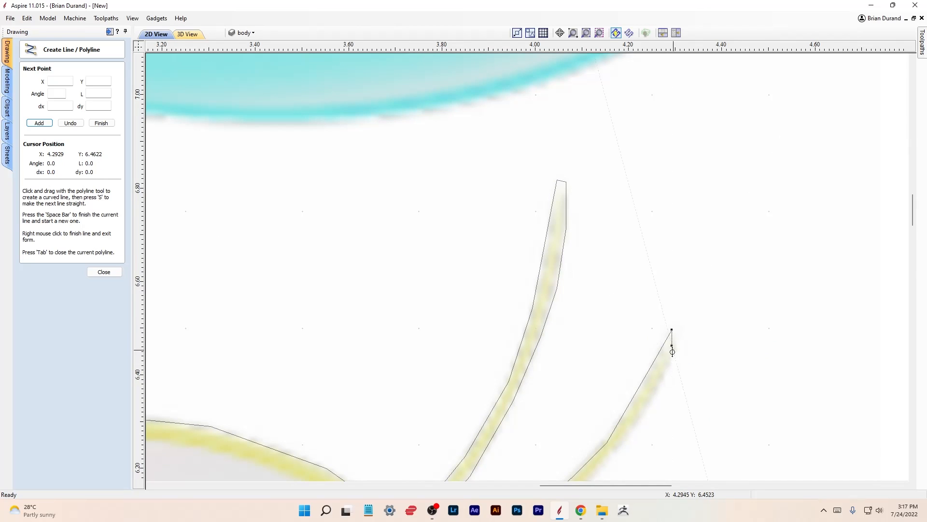
# - Bring the polyline down the lower edge of the right antenna back to the head
pyautogui.click(617, 448)
pyautogui.scroll(1, 613, 449)
pyautogui.moveTo(614, 449); pyautogui.dragTo(673, 284, button='middle')
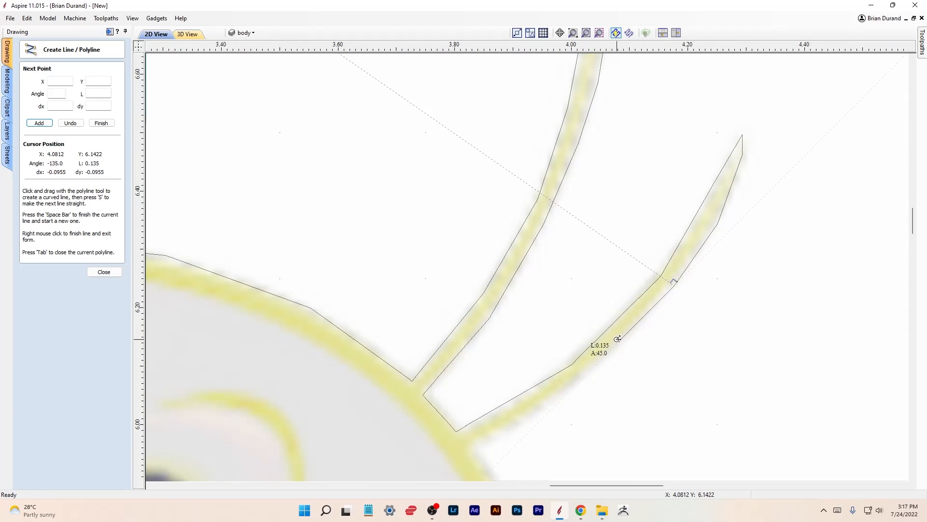
pyautogui.click(516, 422)
pyautogui.click(476, 444)
# - Trace the polyline down the back of the head from the right antenna to the white collar
pyautogui.moveTo(479, 413); pyautogui.dragTo(533, 176, button='middle')
pyautogui.scroll(1, 533, 175)
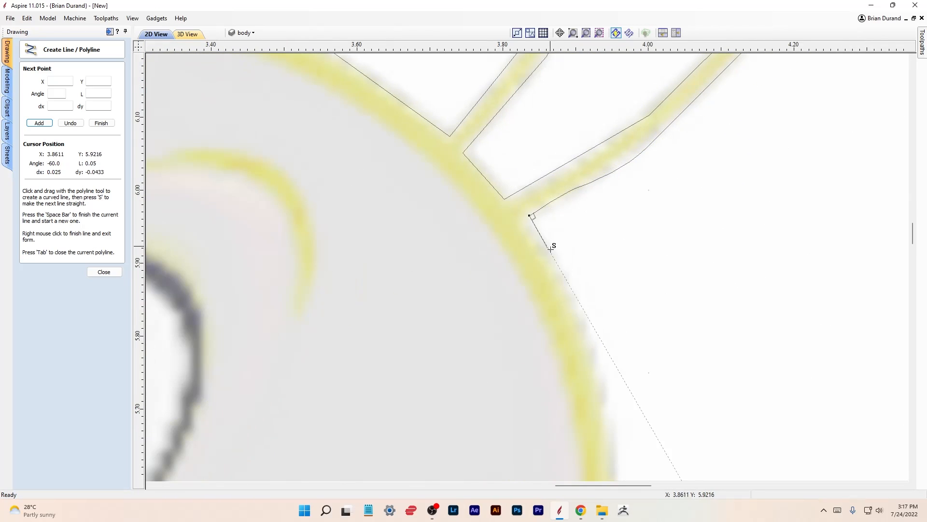
pyautogui.click(573, 307)
pyautogui.click(598, 403)
pyautogui.moveTo(607, 381); pyautogui.dragTo(633, 91, button='middle')
pyautogui.scroll(2, 639, 111)
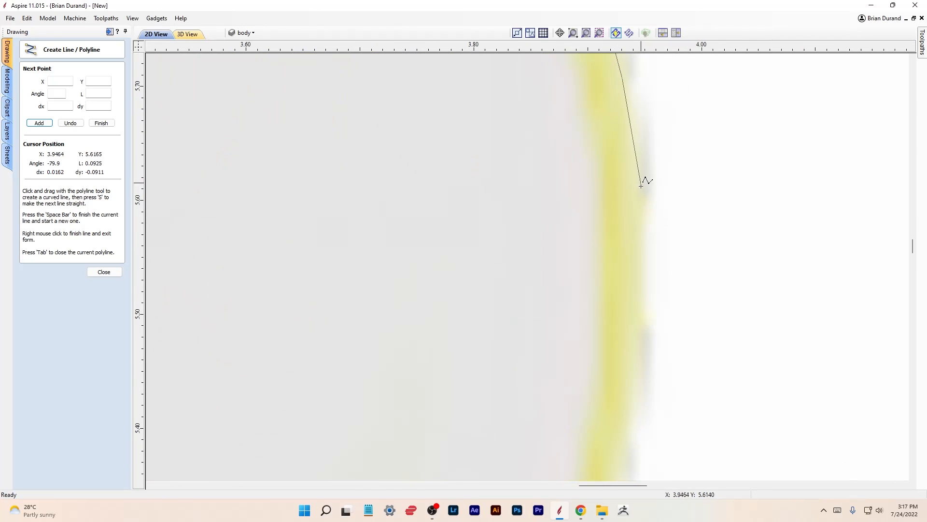
pyautogui.scroll(-3, 641, 200)
pyautogui.scroll(-3, 642, 200)
pyautogui.scroll(2, 646, 194)
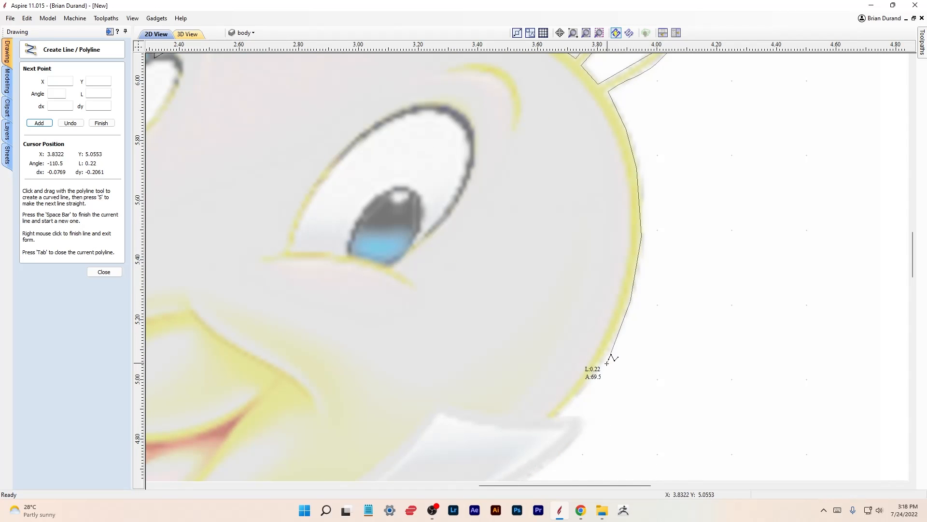
pyautogui.click(589, 385)
pyautogui.click(554, 416)
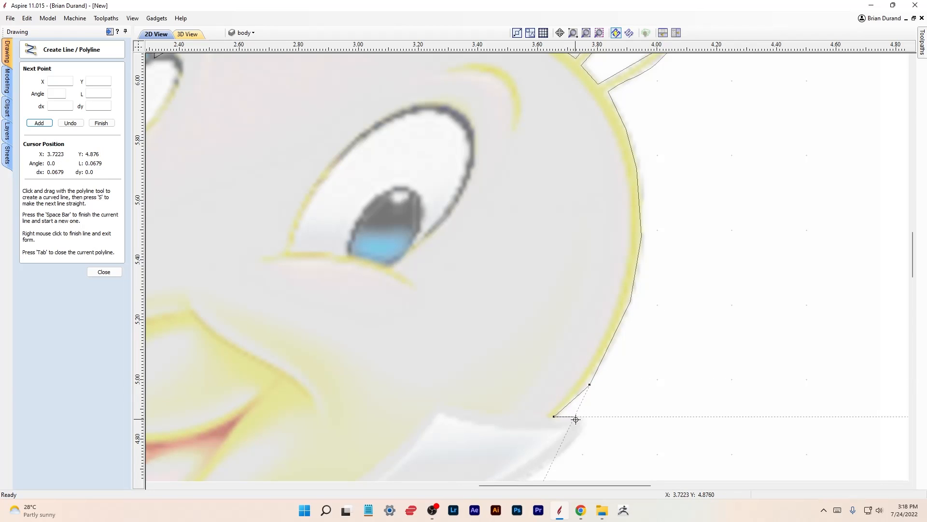
# - Continue the polyline around the white collar's point and down the outer edge of the jacket sleeve to the lower glove
pyautogui.click(583, 416)
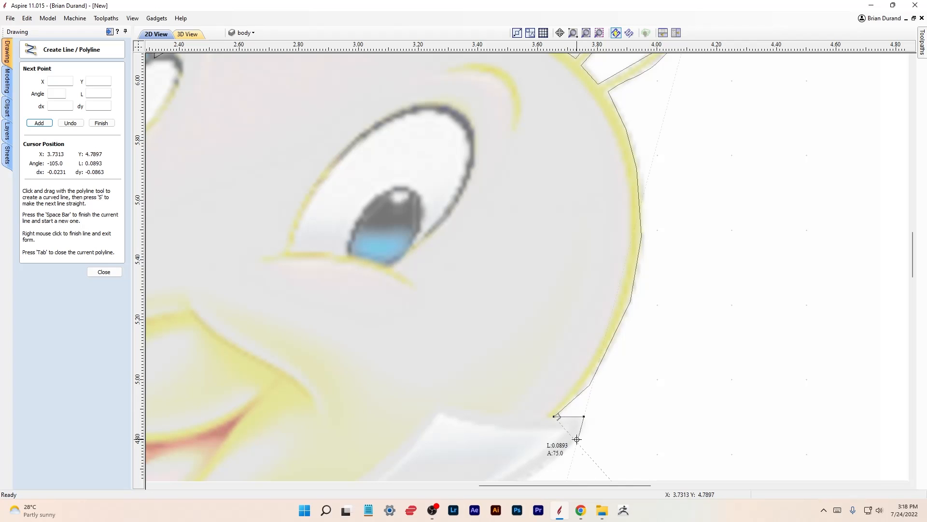
pyautogui.moveTo(541, 470); pyautogui.dragTo(588, 296, button='middle')
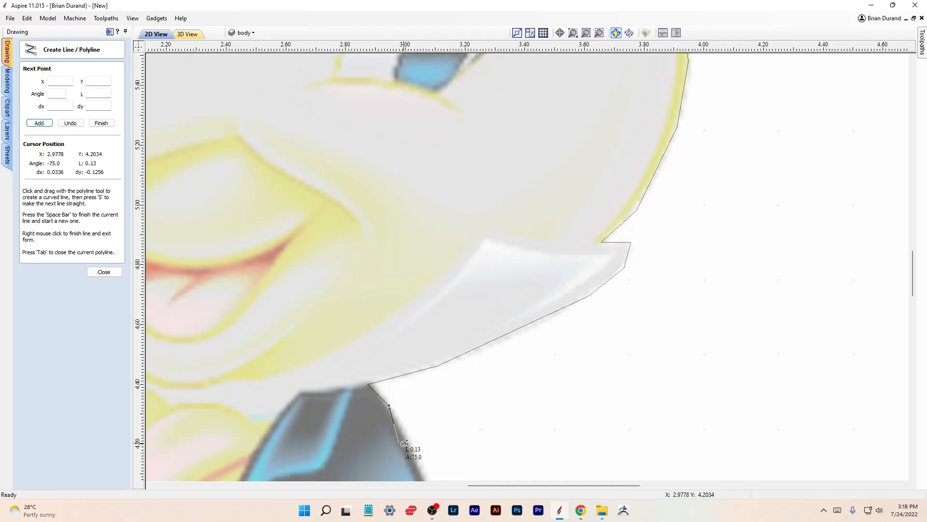
pyautogui.click(413, 458)
pyautogui.moveTo(412, 458); pyautogui.dragTo(458, 217, button='middle')
pyautogui.scroll(1, 460, 215)
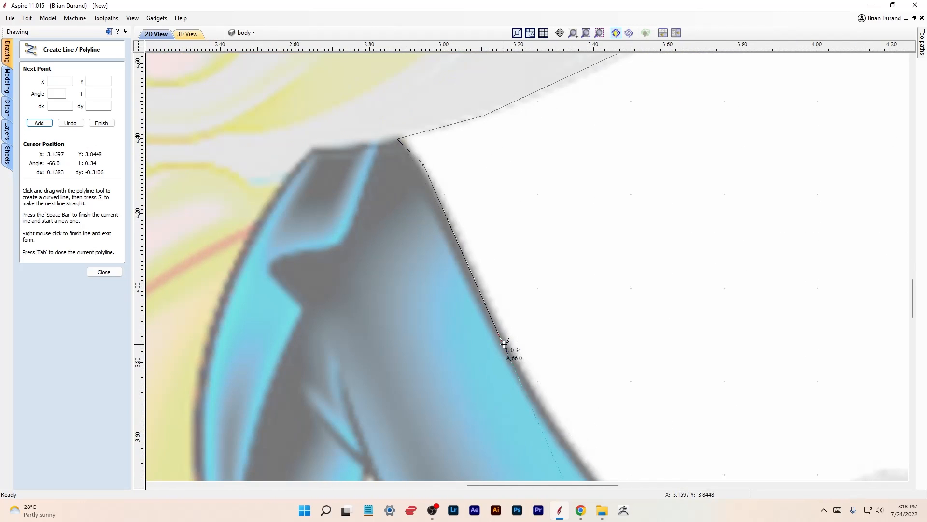
pyautogui.moveTo(545, 417); pyautogui.dragTo(536, 219, button='middle')
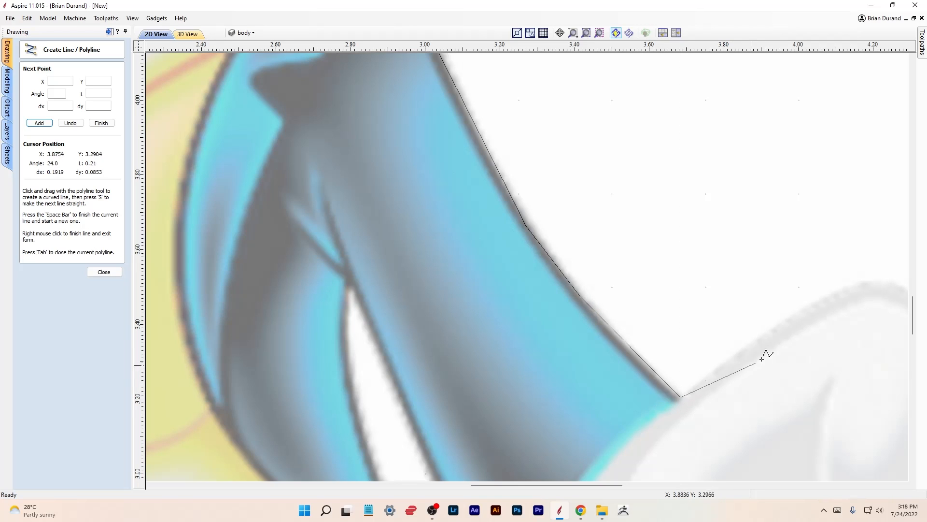
# - Trace the polyline over the lower glove's knuckles and down its outer side to the yellow knob beneath the fingers
pyautogui.click(826, 296)
pyautogui.moveTo(868, 282); pyautogui.dragTo(573, 198, button='middle')
pyautogui.scroll(2, 573, 199)
pyautogui.click(611, 200)
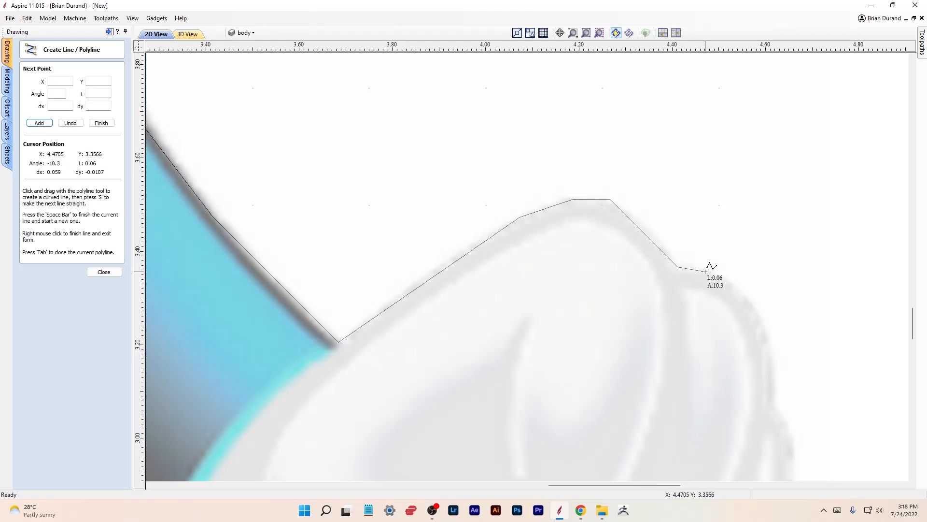
pyautogui.click(707, 273)
pyautogui.click(737, 291)
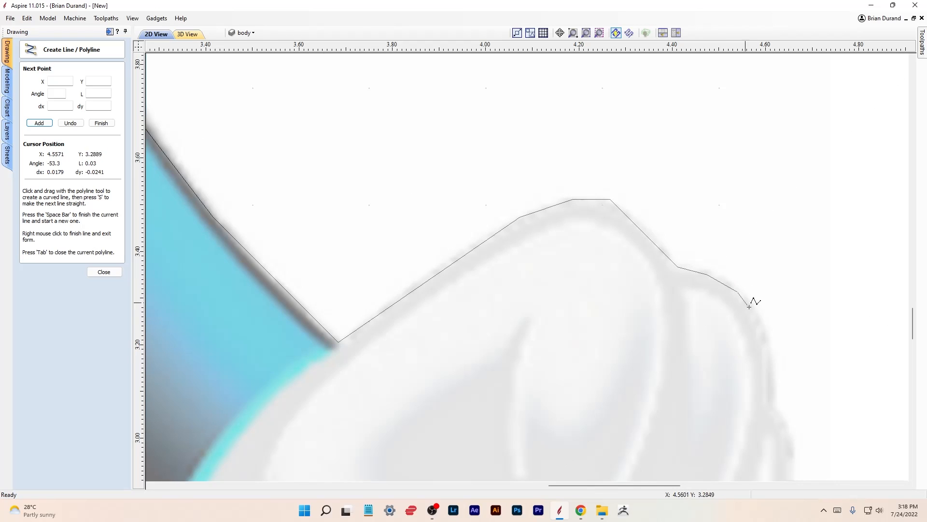
pyautogui.click(771, 342)
pyautogui.click(794, 441)
pyautogui.moveTo(794, 441); pyautogui.dragTo(760, 159, button='middle')
pyautogui.scroll(1, 759, 160)
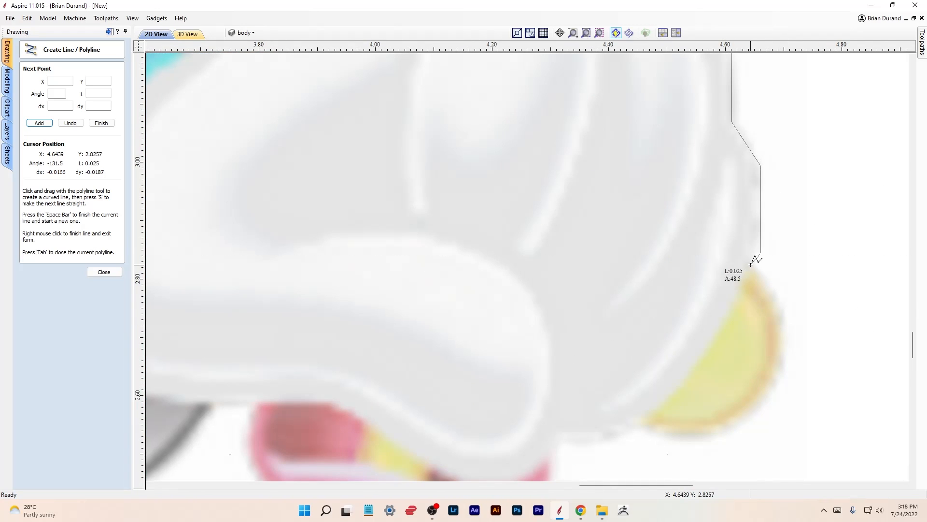
# - Trace the polyline around the yellow knob and along the lower edge of the lower glove
pyautogui.click(782, 320)
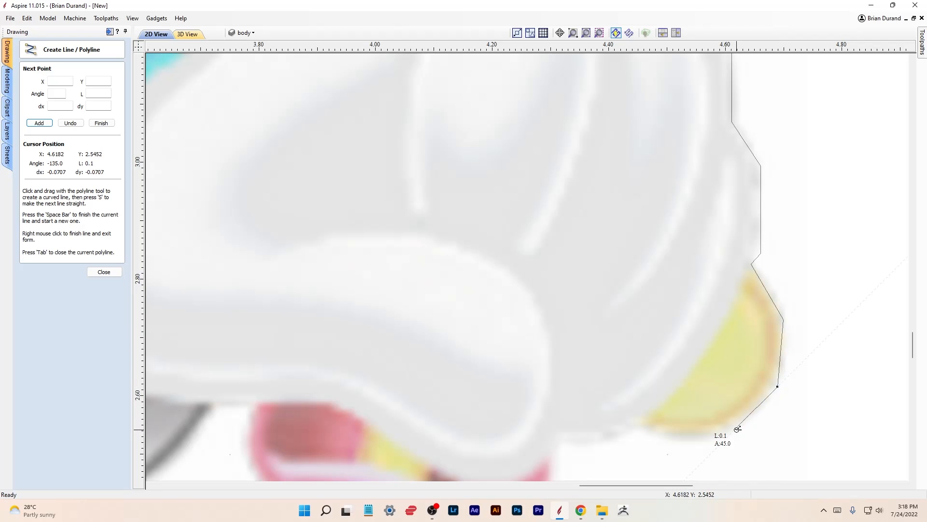
pyautogui.click(695, 444)
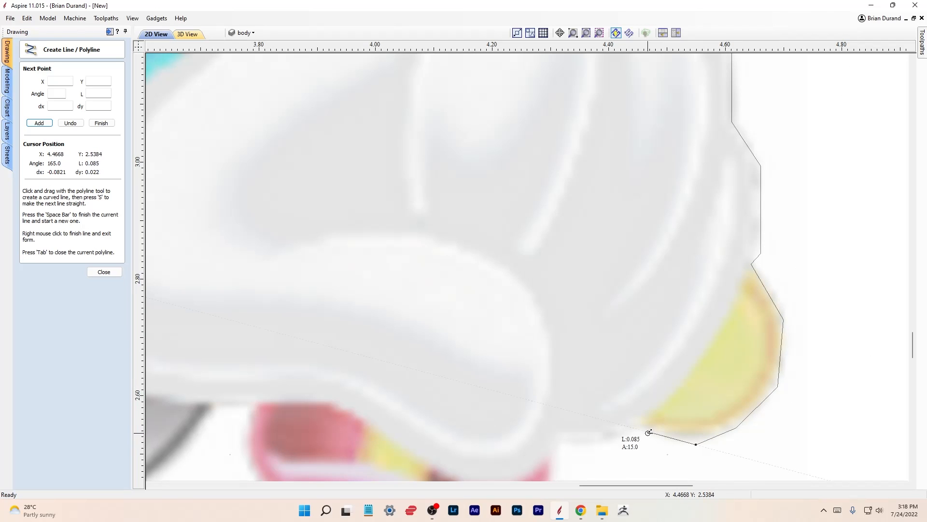
pyautogui.click(590, 442)
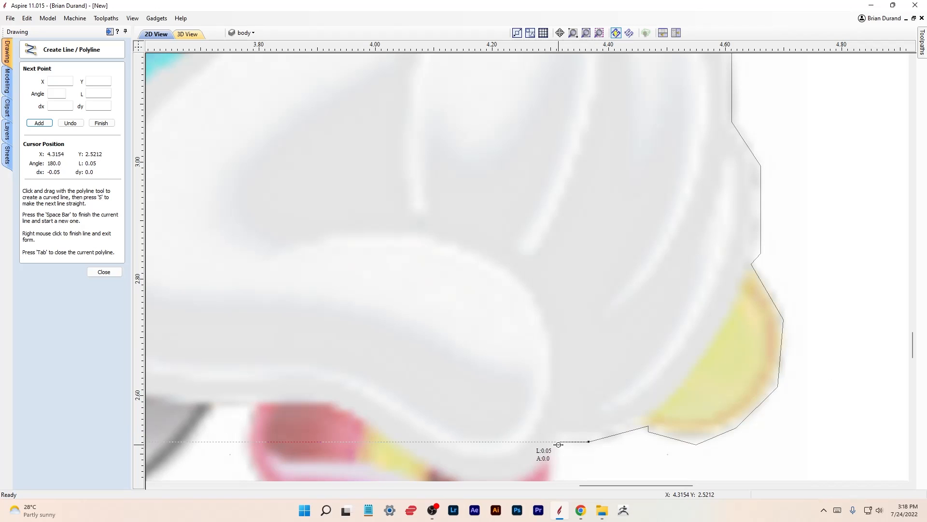
pyautogui.moveTo(559, 442); pyautogui.dragTo(584, 201, button='middle')
pyautogui.click(584, 201)
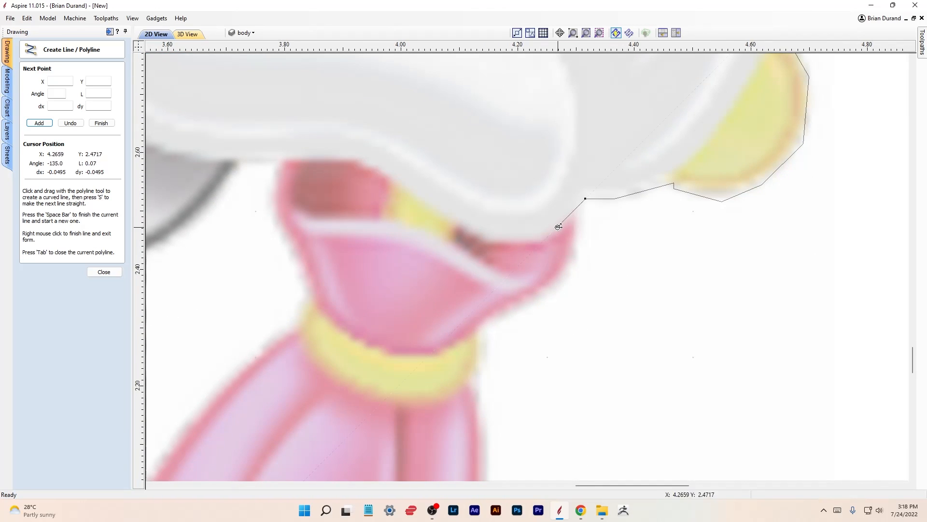
# - Continue the polyline along the underside of the gloved finger, above the pink umbrella, toward the jacket cuff
pyautogui.click(518, 242)
pyautogui.moveTo(486, 237); pyautogui.dragTo(406, 197)
pyautogui.click(384, 172)
pyautogui.click(354, 160)
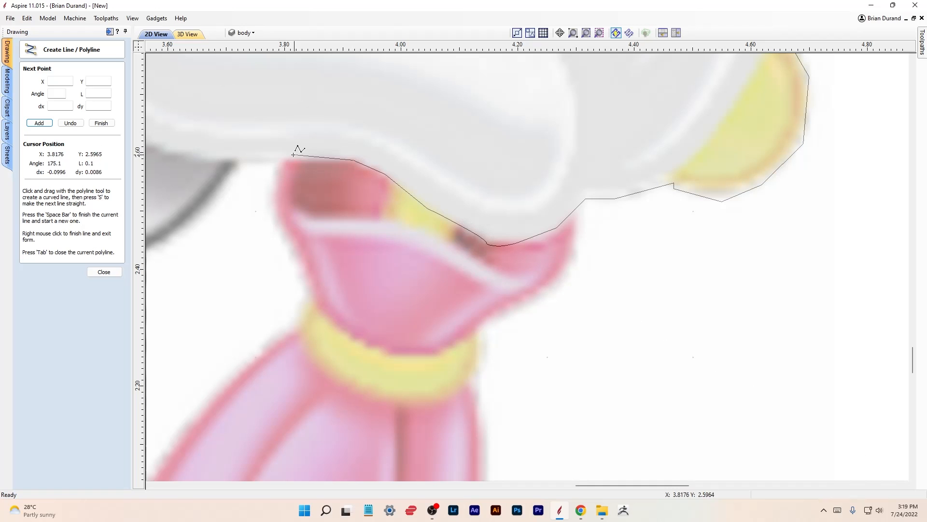
pyautogui.click(238, 155)
# - Trace the polyline under the jacket cuff and up the inner edge of the lowered sleeve to the armpit
pyautogui.scroll(-4, 238, 159)
pyautogui.click(217, 179)
pyautogui.moveTo(217, 179); pyautogui.dragTo(489, 235, button='middle')
pyautogui.scroll(3, 478, 237)
pyautogui.click(469, 225)
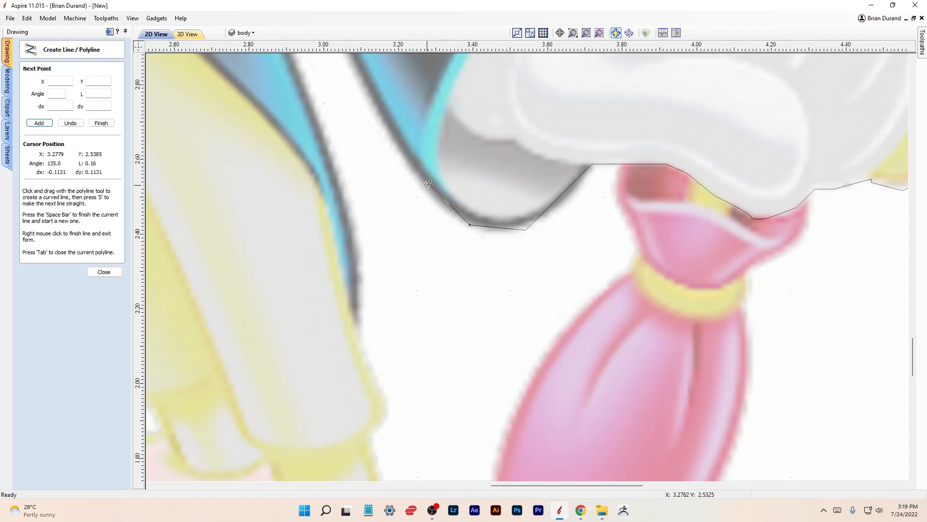
pyautogui.click(350, 64)
pyautogui.moveTo(350, 65); pyautogui.dragTo(455, 433, button='middle')
pyautogui.click(356, 193)
# - Bring the polyline from the armpit down the outer edge of the jacket tail to its pointed tip
pyautogui.click(346, 264)
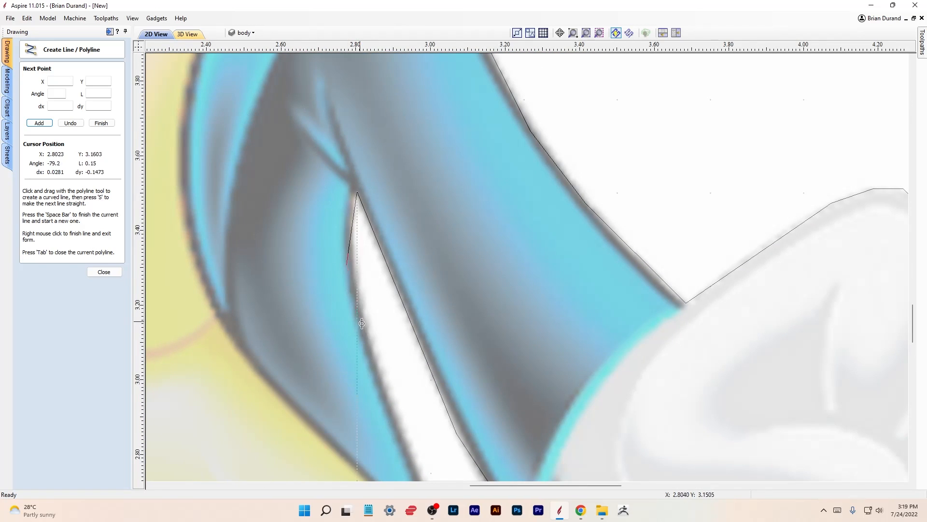
pyautogui.scroll(-3, 412, 475)
pyautogui.scroll(1, 412, 474)
pyautogui.moveTo(417, 478); pyautogui.dragTo(454, 198, button='middle')
pyautogui.scroll(2, 455, 198)
pyautogui.click(483, 333)
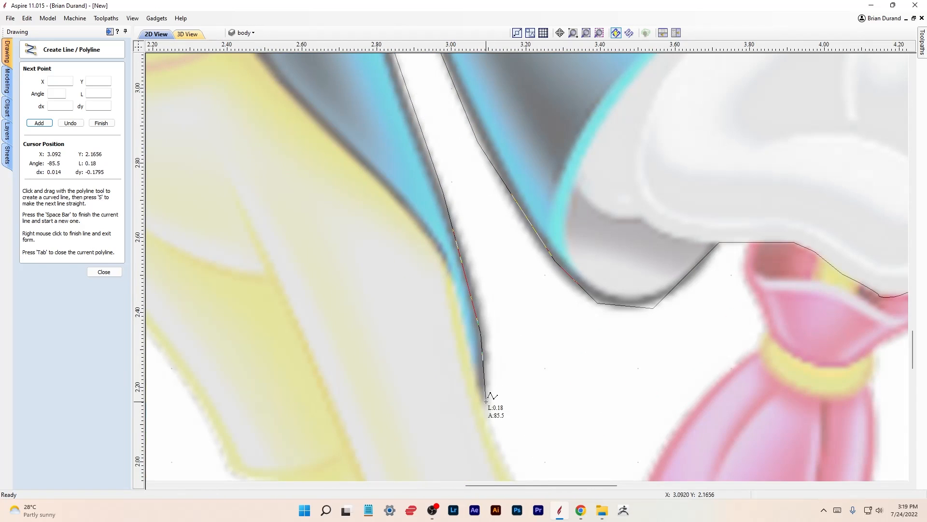
pyautogui.click(488, 396)
# - Continue the polyline down the trouser leg and ankle onto the instep of the right shoe
pyautogui.moveTo(499, 435); pyautogui.dragTo(552, 144, button='middle')
pyautogui.scroll(1, 552, 144)
pyautogui.click(566, 310)
pyautogui.scroll(-1, 566, 310)
pyautogui.click(592, 311)
pyautogui.click(627, 347)
# - Trace the polyline along the top of the right shoe and around its rounded toe
pyautogui.click(821, 355)
pyautogui.click(870, 372)
pyautogui.click(899, 406)
pyautogui.scroll(-4, 899, 404)
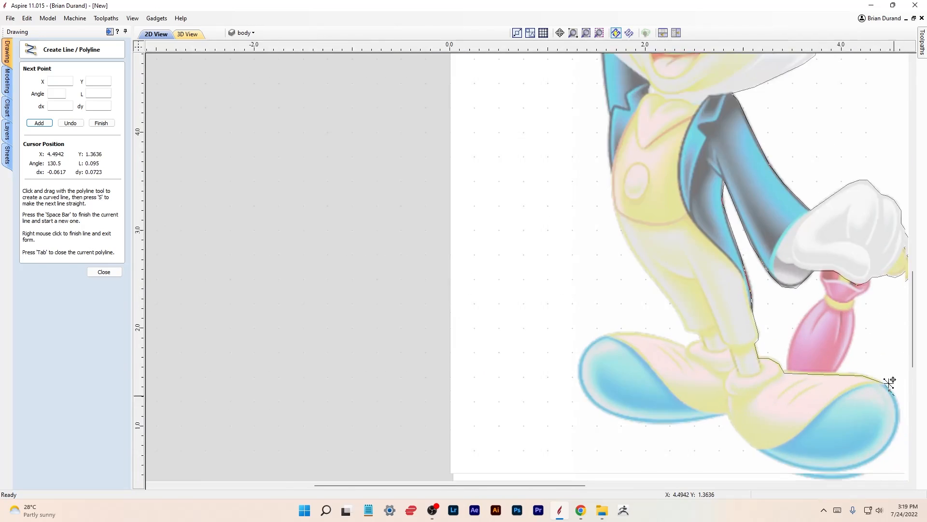
pyautogui.moveTo(898, 403); pyautogui.dragTo(776, 251, button='middle')
pyautogui.click(778, 272)
pyautogui.scroll(3, 779, 283)
pyautogui.click(767, 309)
# - Trace the polyline along the sole of the right shoe up to where it meets the left shoe
pyautogui.click(710, 354)
pyautogui.click(641, 367)
pyautogui.click(584, 360)
pyautogui.click(523, 334)
pyautogui.click(490, 313)
pyautogui.click(462, 285)
pyautogui.click(444, 252)
# - Continue the polyline along the sole of the left shoe and up around its toe
pyautogui.click(336, 271)
pyautogui.click(269, 271)
pyautogui.click(196, 246)
pyautogui.click(159, 204)
pyautogui.click(150, 166)
# - Trace the polyline over the top of the left shoe toward the ankle
pyautogui.moveTo(149, 167); pyautogui.dragTo(207, 370, button='middle')
pyautogui.click(216, 338)
pyautogui.click(234, 319)
pyautogui.click(262, 303)
pyautogui.click(290, 298)
pyautogui.click(341, 302)
pyautogui.click(410, 321)
pyautogui.click(420, 332)
# - Trace the polyline around the left ankle and along the hem of the left trouser leg
pyautogui.scroll(5, 420, 329)
pyautogui.click(440, 306)
pyautogui.click(468, 291)
pyautogui.click(507, 285)
pyautogui.click(486, 238)
pyautogui.click(448, 238)
pyautogui.click(413, 221)
# - Bring the polyline up the outer edge of the left trouser leg and the vest to the jacket
pyautogui.click(338, 80)
pyautogui.scroll(-3, 337, 80)
pyautogui.scroll(-1, 337, 79)
pyautogui.moveTo(337, 78); pyautogui.dragTo(451, 382, button='middle')
pyautogui.click(369, 277)
pyautogui.click(316, 160)
pyautogui.moveTo(316, 159); pyautogui.dragTo(397, 400, button='middle')
pyautogui.click(382, 348)
pyautogui.click(375, 219)
# - Continue the polyline up the left side of the jacket to the lower edge of the white collar
pyautogui.scroll(5, 381, 172)
pyautogui.moveTo(381, 172); pyautogui.dragTo(385, 341, button='middle')
pyautogui.click(386, 300)
pyautogui.click(352, 60)
pyautogui.moveTo(352, 60); pyautogui.dragTo(345, 392, button='middle')
pyautogui.scroll(1, 334, 221)
pyautogui.click(323, 193)
pyautogui.moveTo(323, 193); pyautogui.dragTo(443, 451, button='middle')
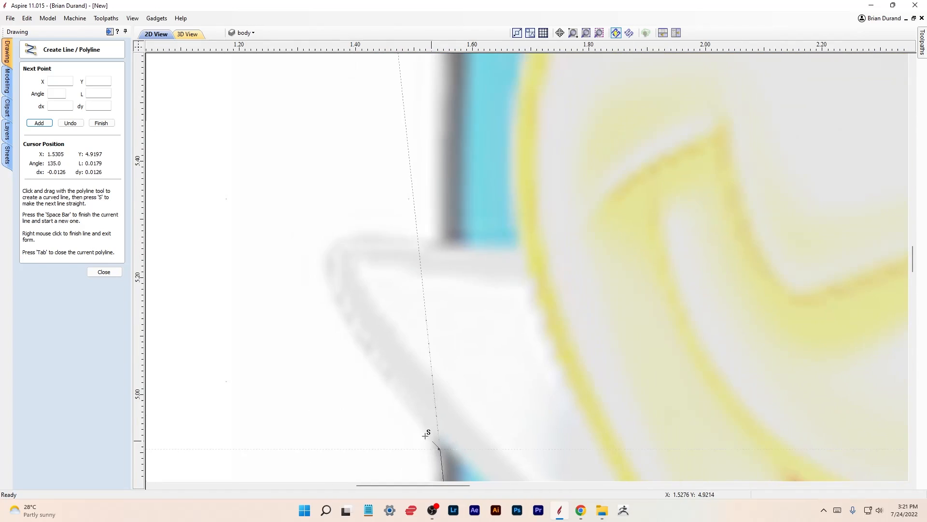
# - Trace the polyline around the left point of the white collar and back to the raised sleeve
pyautogui.scroll(-1, 443, 451)
pyautogui.click(362, 335)
pyautogui.click(350, 291)
pyautogui.click(360, 275)
pyautogui.click(439, 284)
# - Bring the polyline up the outer edge of the raised sleeve to the upper glove
pyautogui.moveTo(439, 284); pyautogui.dragTo(462, 514, button='middle')
pyautogui.click(493, 72)
pyautogui.moveTo(494, 72); pyautogui.dragTo(431, 474, button='middle')
pyautogui.scroll(-4, 431, 474)
pyautogui.click(440, 304)
pyautogui.click(446, 286)
# - Trace the polyline up the outer side of the upper glove from the cuff toward the knuckles
pyautogui.scroll(7, 445, 286)
pyautogui.click(400, 315)
pyautogui.click(400, 212)
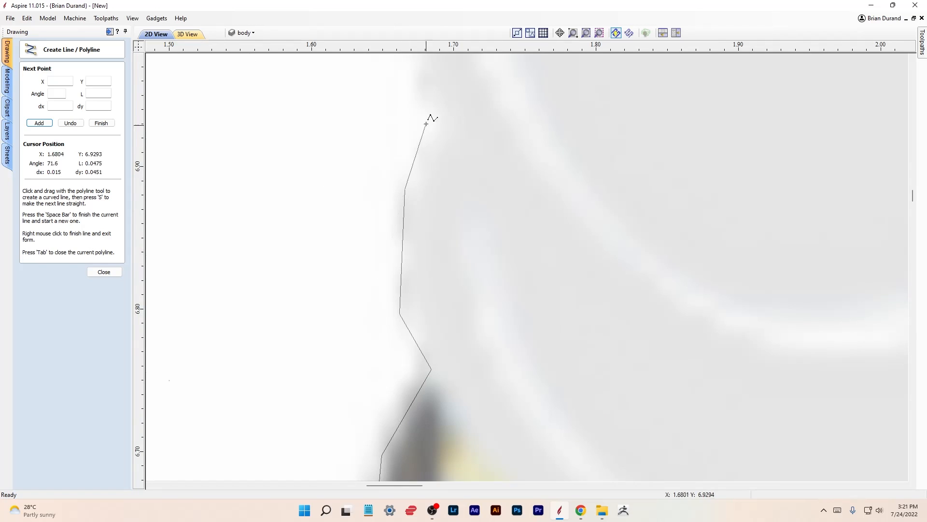
pyautogui.scroll(-2, 425, 136)
pyautogui.click(426, 120)
pyautogui.moveTo(425, 66); pyautogui.dragTo(392, 459, button='middle')
pyautogui.click(386, 436)
pyautogui.click(386, 215)
pyautogui.click(404, 96)
pyautogui.scroll(-6, 404, 96)
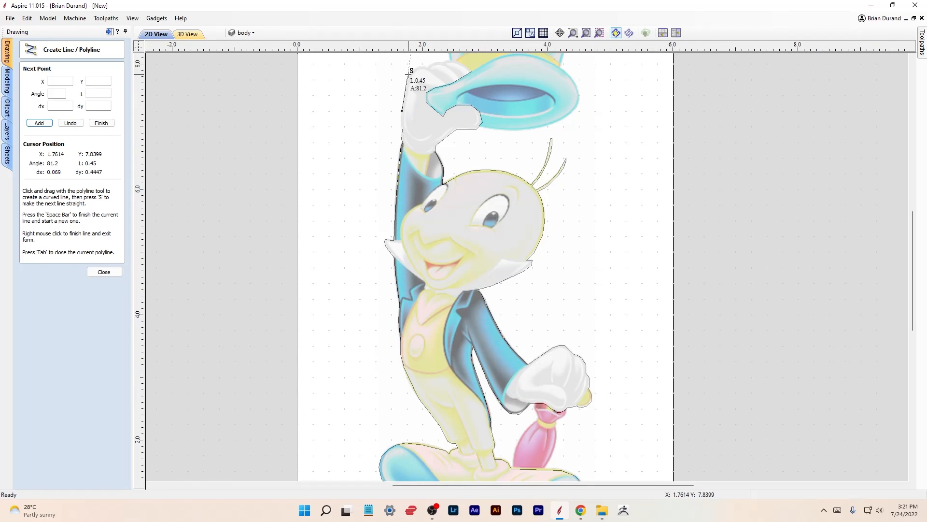
pyautogui.click(409, 76)
# - Trace the polyline over the upper glove's knuckles to where the fingers meet the left edge of the hat
pyautogui.moveTo(409, 76); pyautogui.dragTo(456, 383, button='middle')
pyautogui.scroll(8, 478, 374)
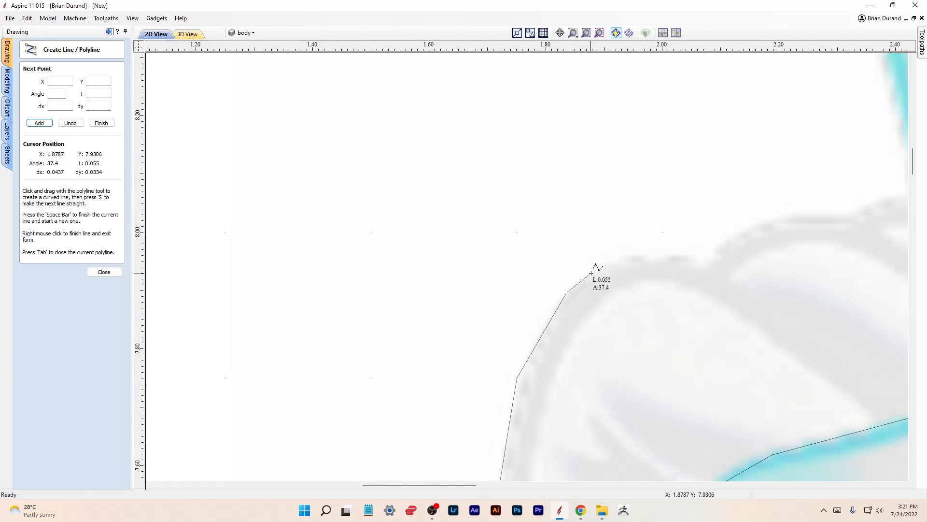
pyautogui.click(639, 259)
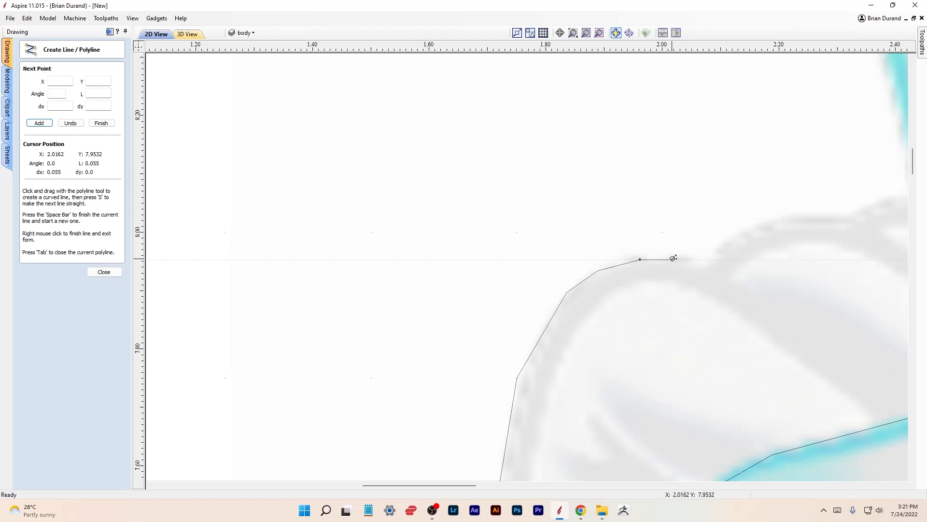
pyautogui.click(705, 268)
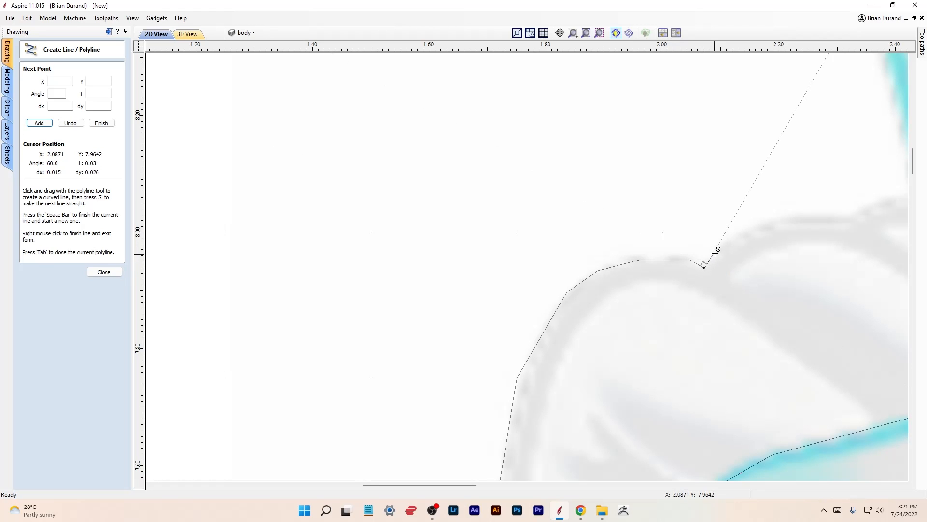
pyautogui.click(719, 243)
pyautogui.click(772, 221)
pyautogui.click(887, 201)
pyautogui.moveTo(889, 200); pyautogui.dragTo(536, 408, button='middle')
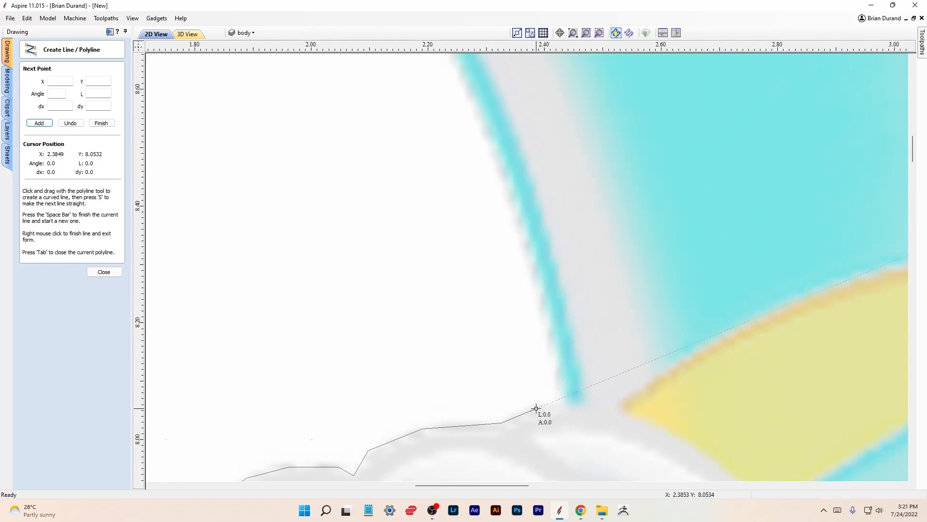
pyautogui.click(564, 400)
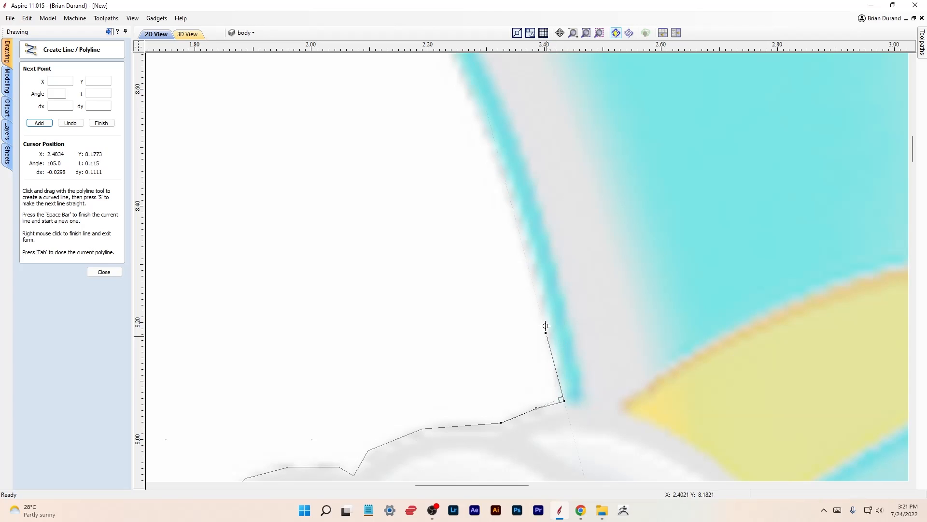
# - Add a curved span up the left edge of the hat and finish the polyline
pyautogui.moveTo(492, 150); pyautogui.dragTo(469, 96)
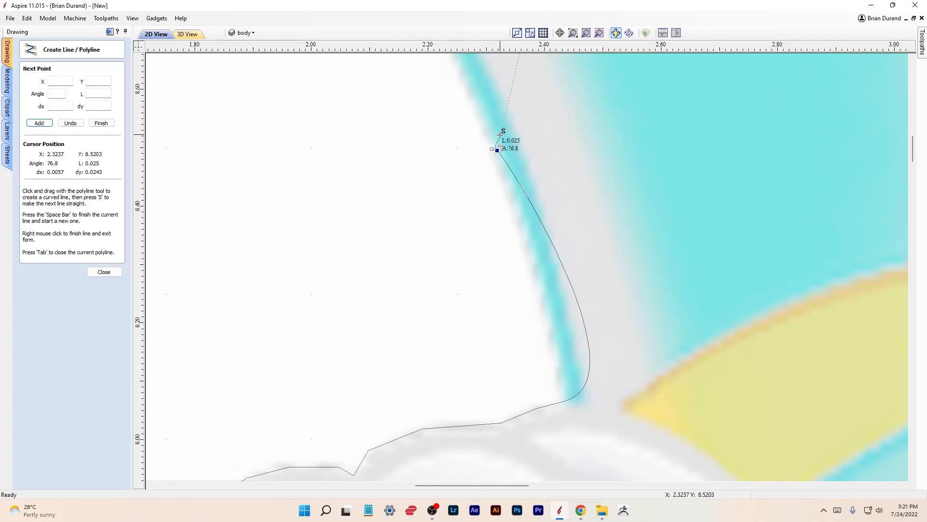
pyautogui.press('space')
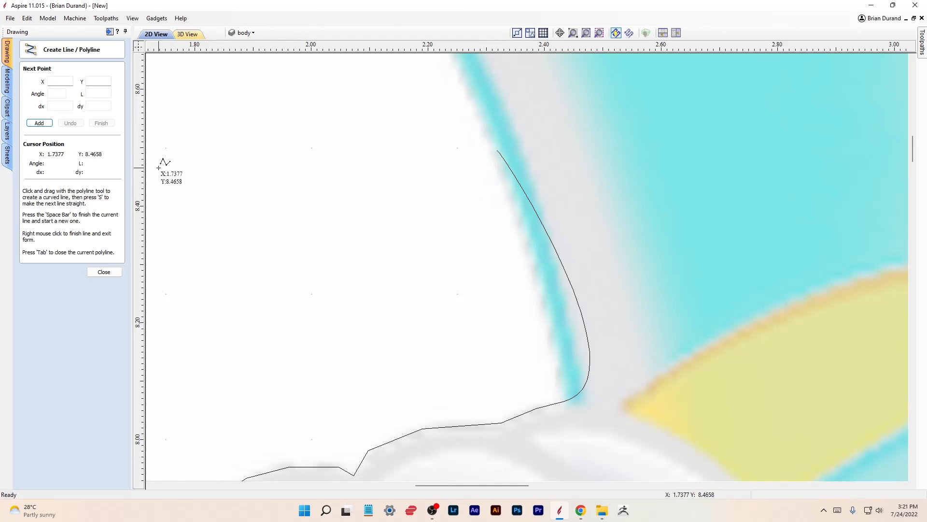
pyautogui.click(105, 272)
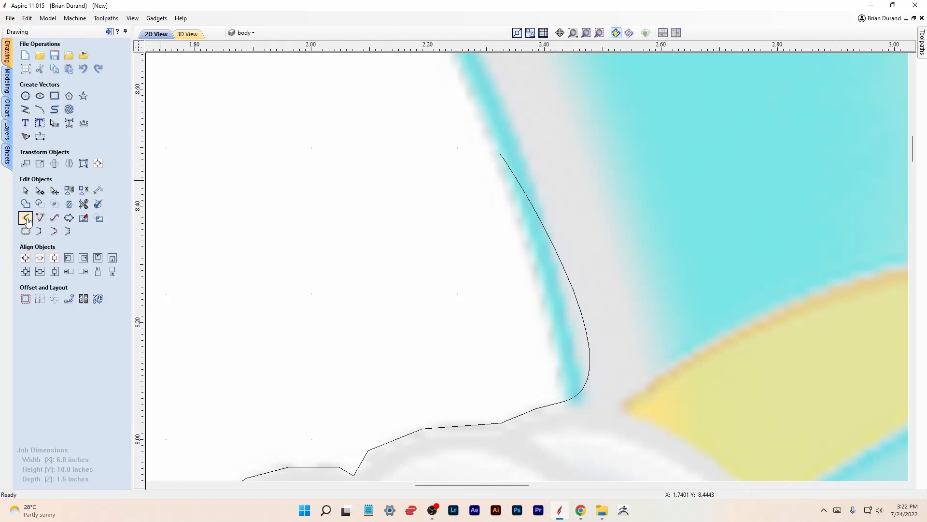
# - Try to delete the outline's end point on the hat in node editing, then undo the deletion
pyautogui.click(39, 204)
pyautogui.click(500, 151)
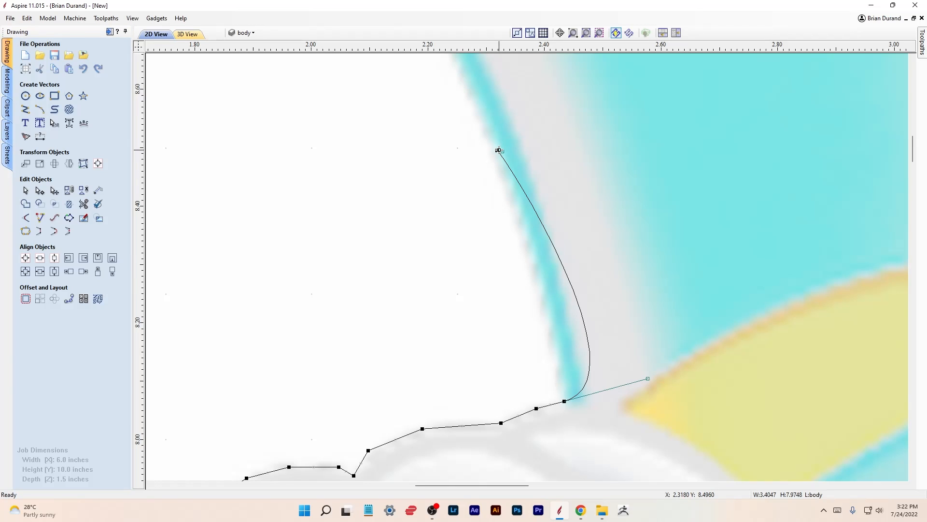
pyautogui.press('Delete')
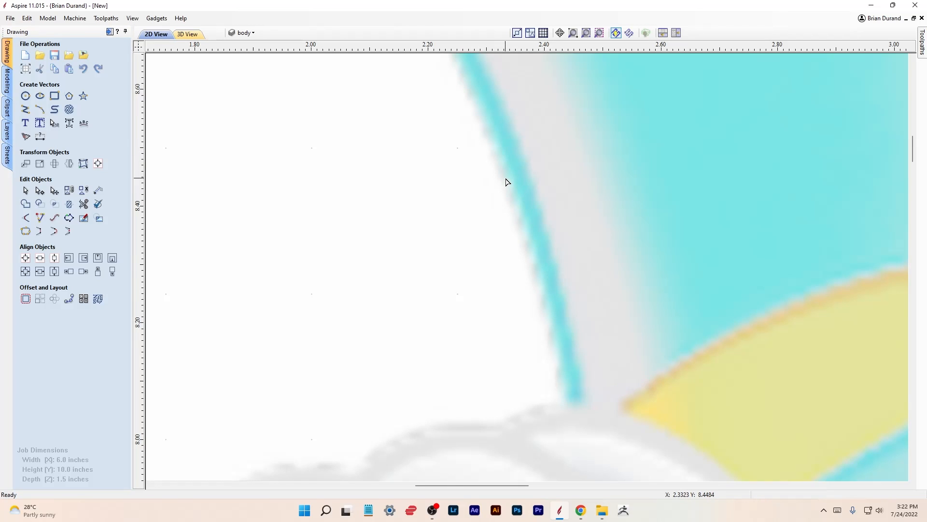
pyautogui.click(27, 18)
pyautogui.click(50, 29)
# - Delete the outline's end point on the hat, removing the curved span back to the glove
pyautogui.click(497, 151)
pyautogui.rightClick(497, 152)
pyautogui.click(527, 159)
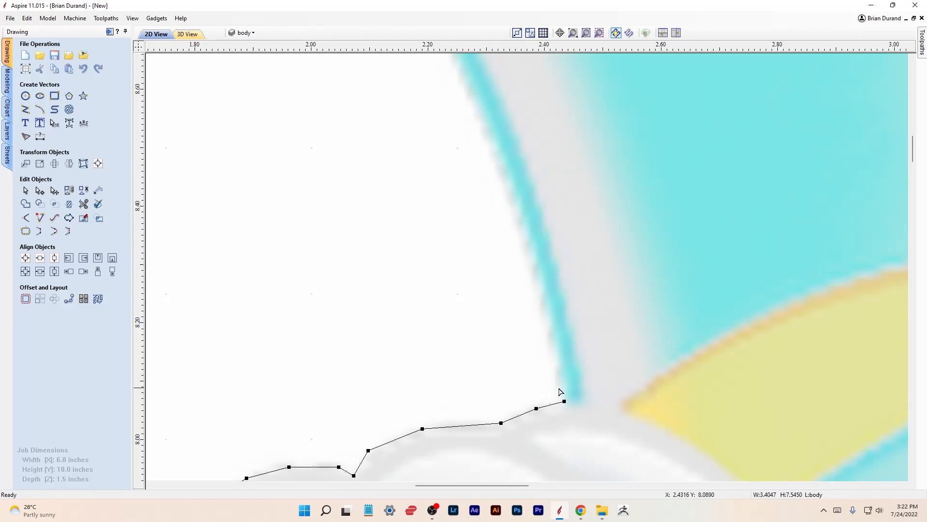
# - Start a new polyline at the glove's end point and trace it up the left edge of the hat
pyautogui.click(26, 109)
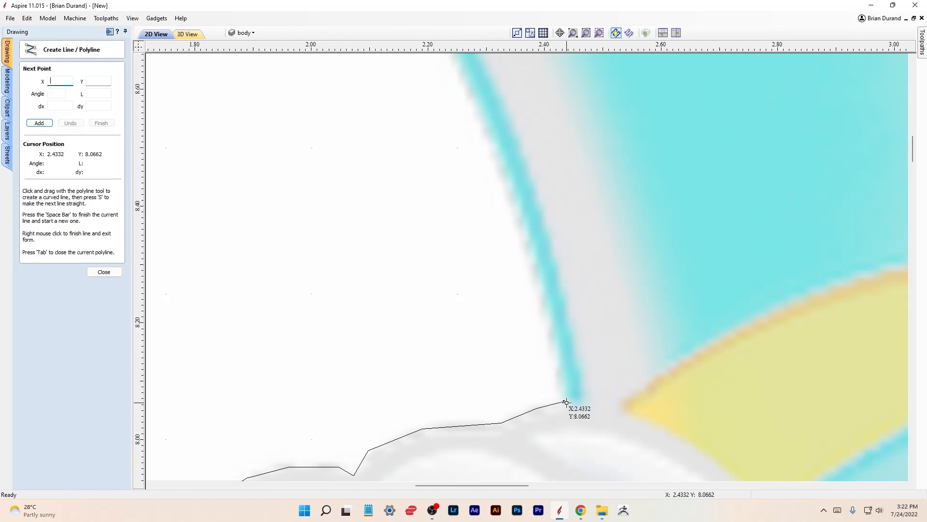
pyautogui.click(565, 401)
pyautogui.click(511, 195)
pyautogui.click(466, 87)
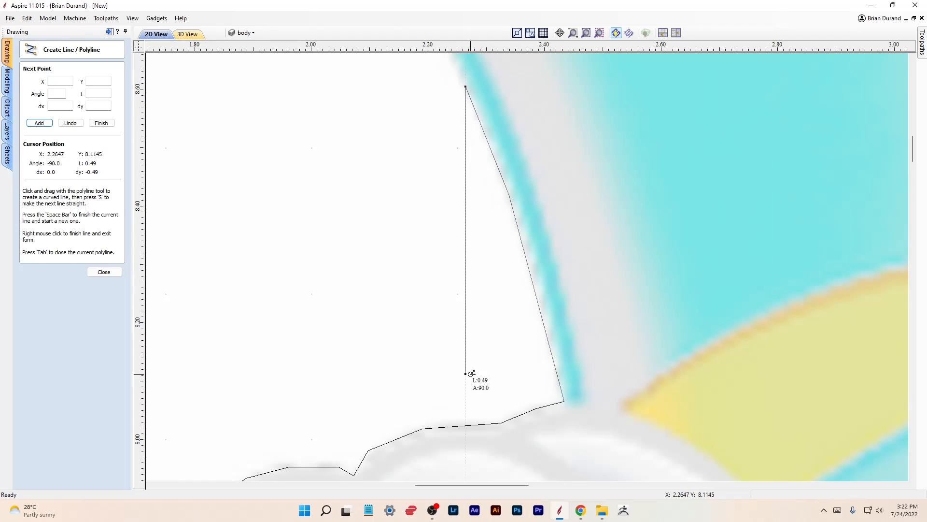
pyautogui.scroll(-4, 481, 193)
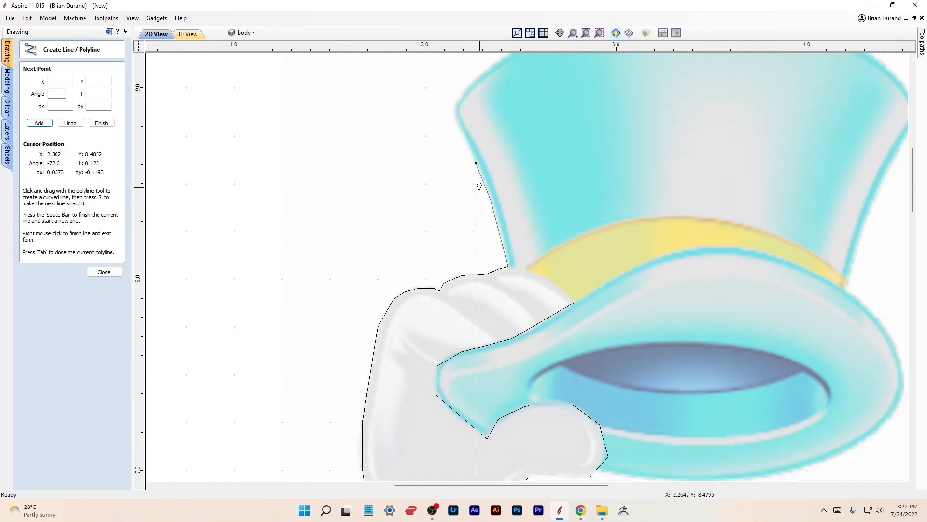
pyautogui.scroll(2, 476, 145)
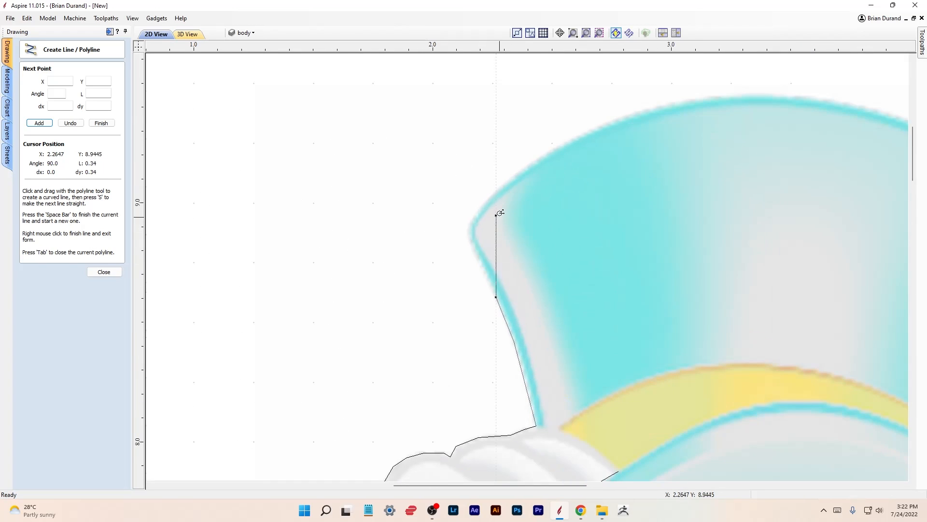
pyautogui.scroll(2, 478, 222)
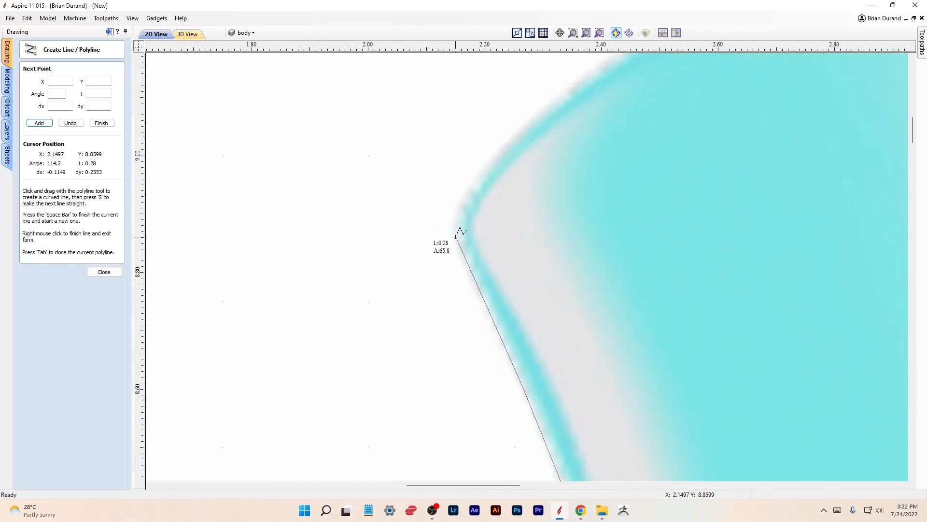
# - Continue the new polyline around the hat's upper-left corner and onto the curve of the crown
pyautogui.click(455, 238)
pyautogui.click(456, 205)
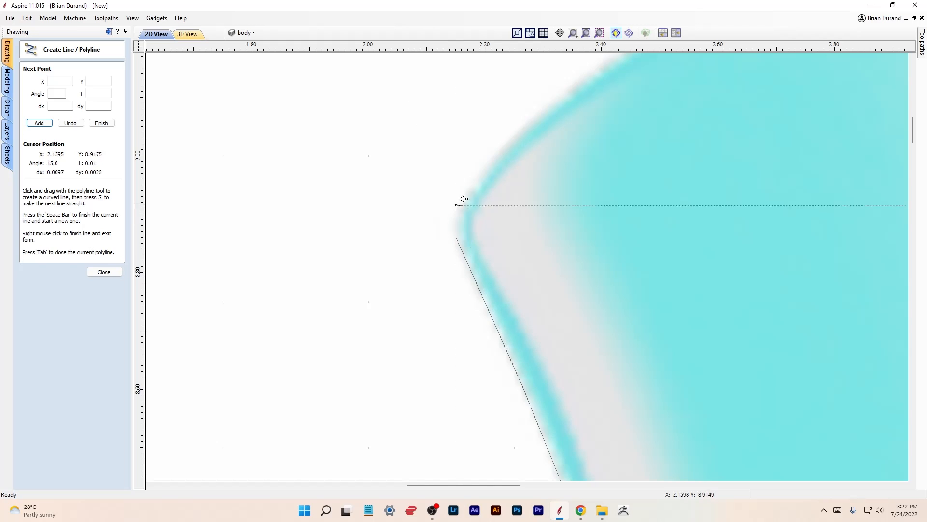
pyautogui.click(550, 105)
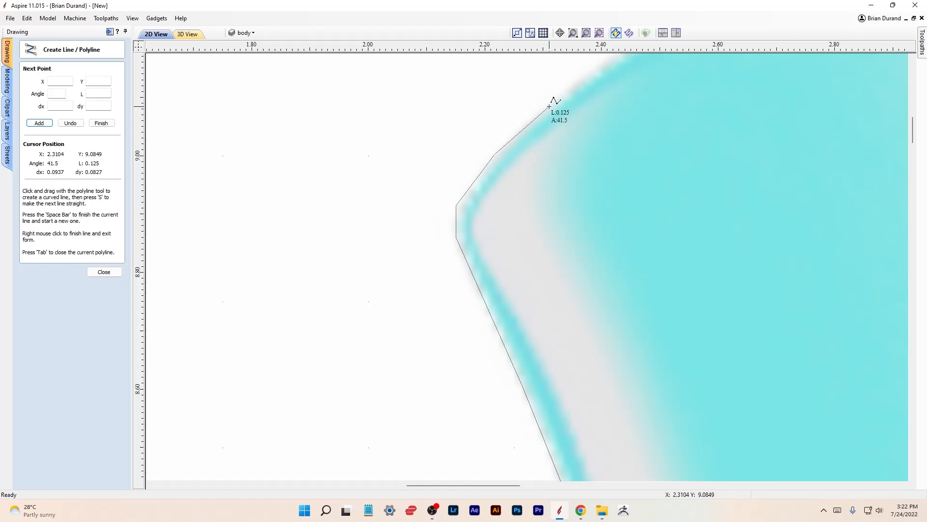
pyautogui.click(576, 79)
pyautogui.scroll(-5, 576, 79)
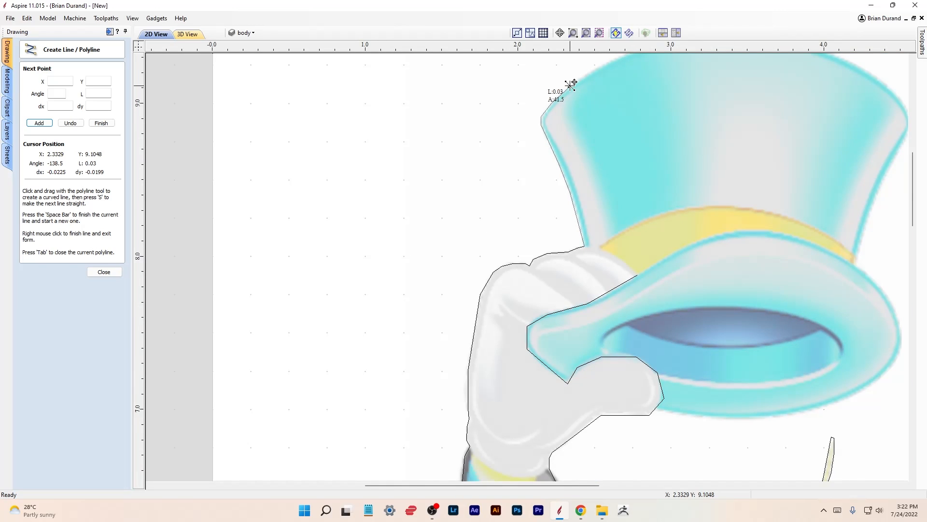
# - Finish the separate polyline along the hat and delete it
pyautogui.press('space')
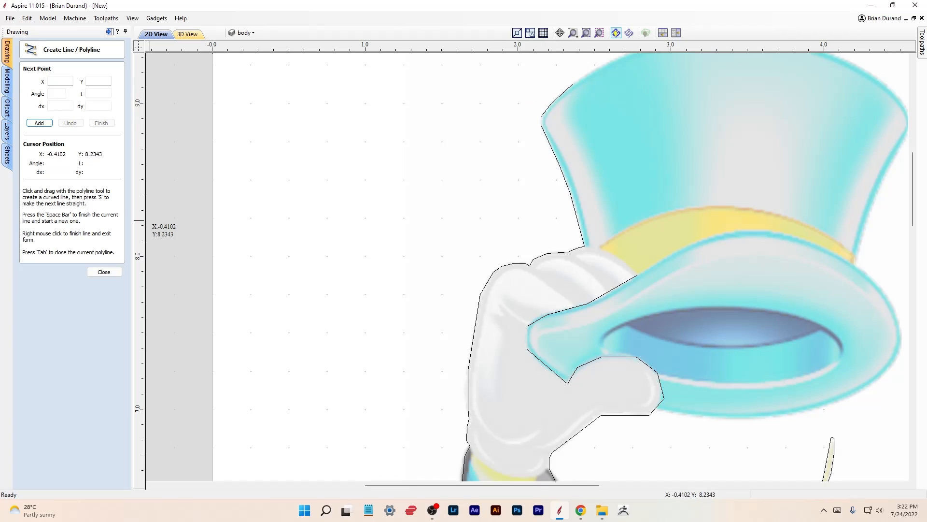
pyautogui.click(114, 275)
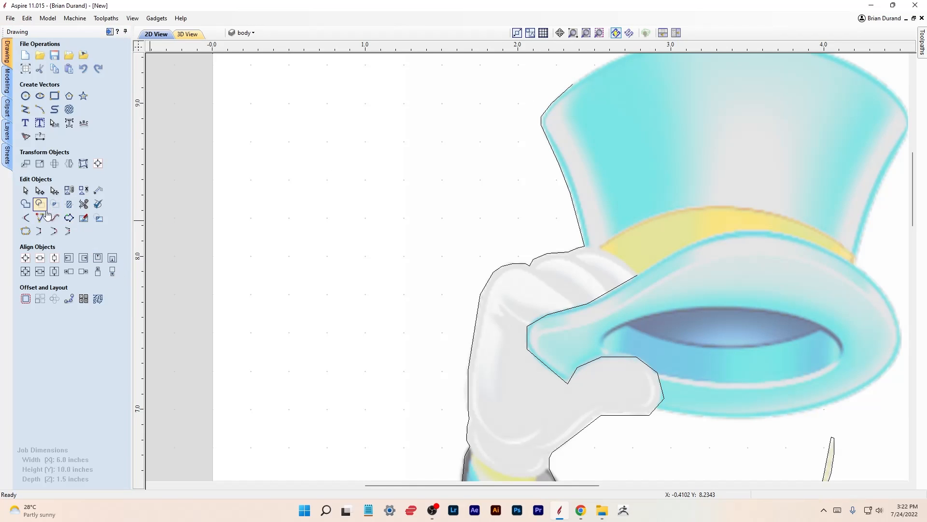
pyautogui.click(570, 85)
pyautogui.press('Delete')
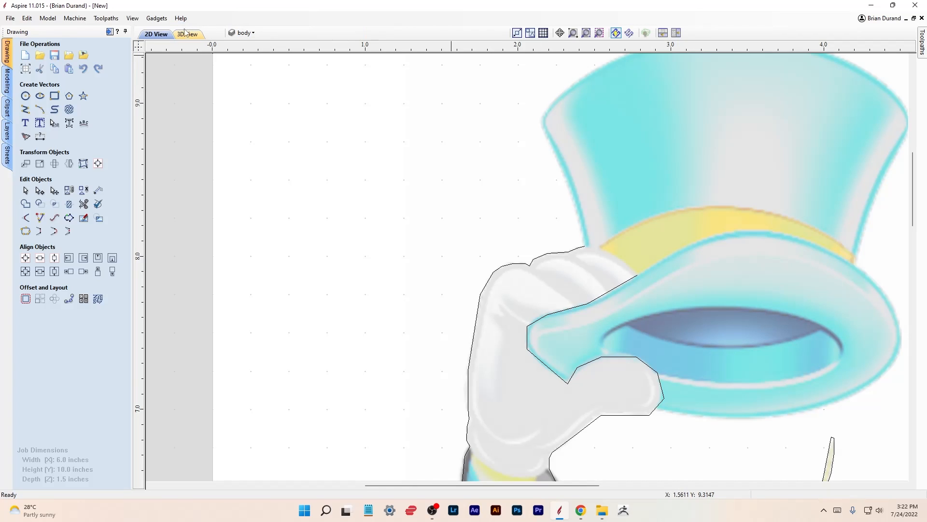
# - Close the gap between the glove's open ends with a three-point arc following the edge of the fingers against the hat band
pyautogui.click(515, 266)
pyautogui.scroll(-1, 581, 263)
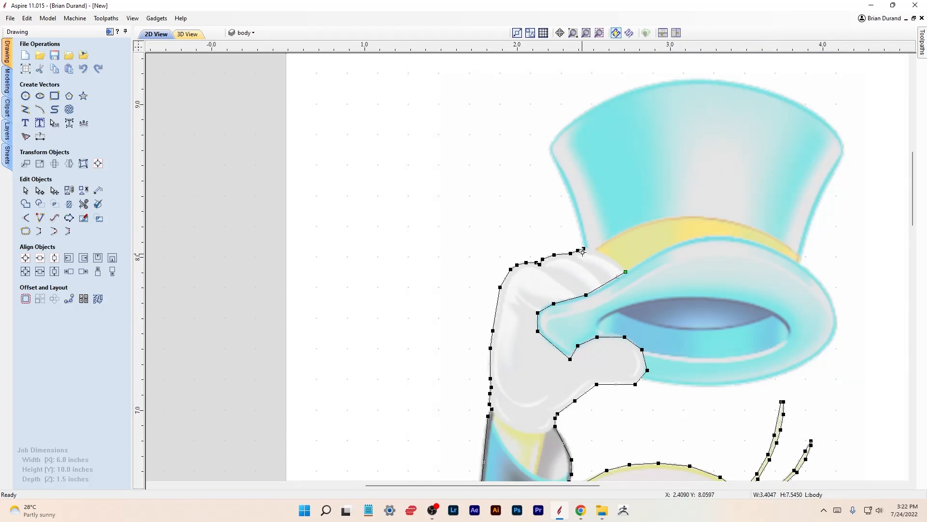
pyautogui.scroll(4, 582, 256)
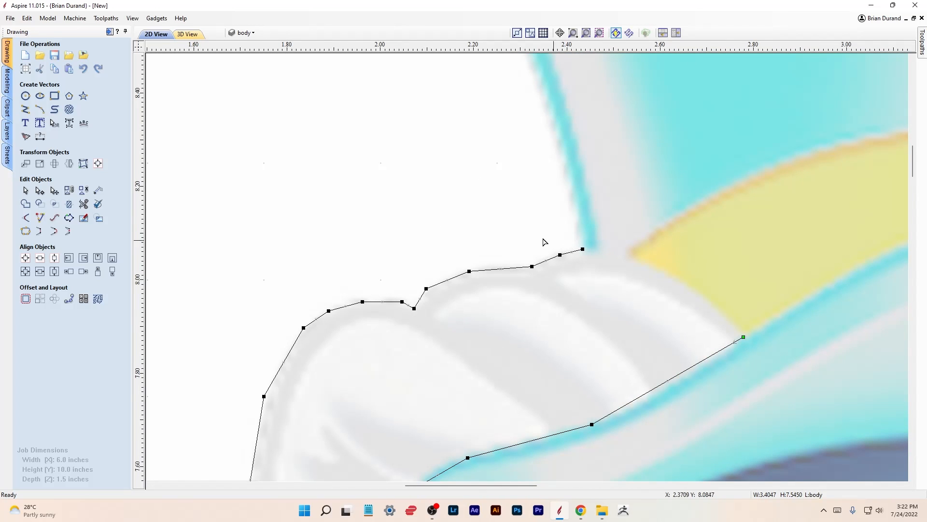
pyautogui.click(40, 110)
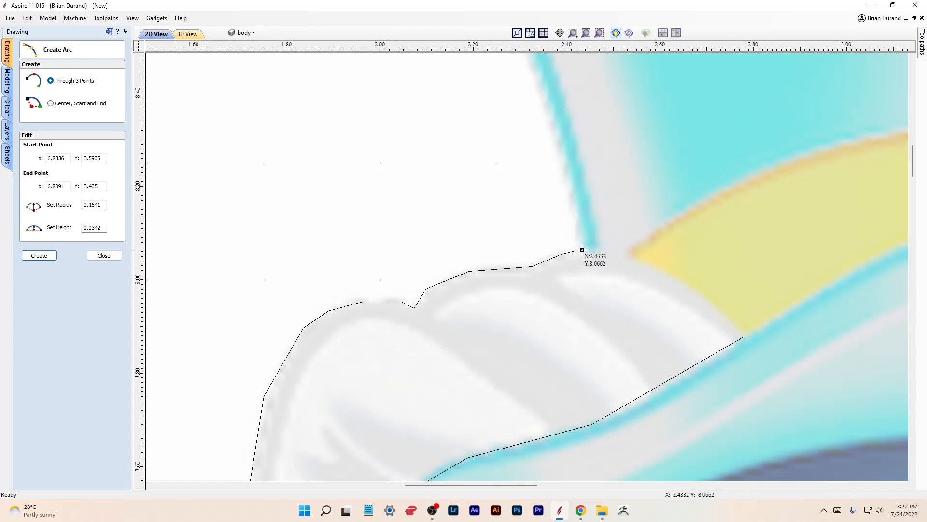
pyautogui.click(742, 333)
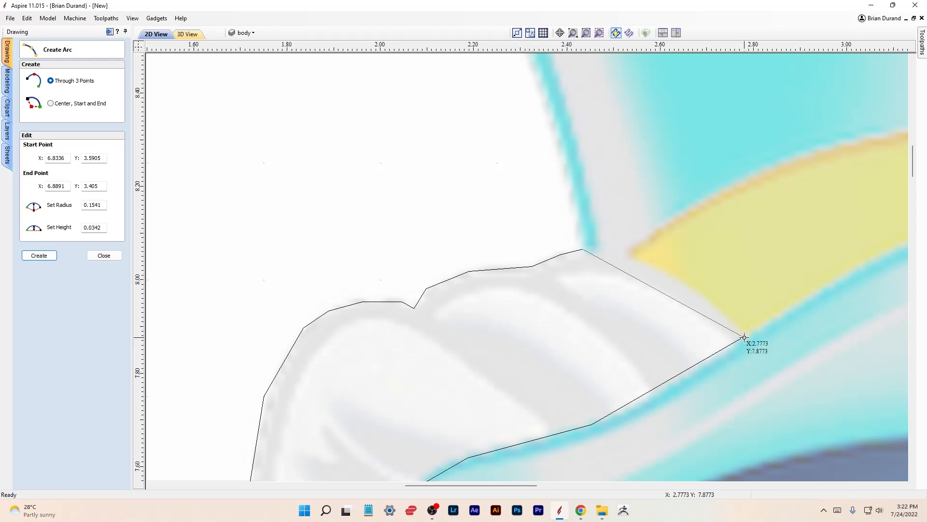
pyautogui.click(674, 280)
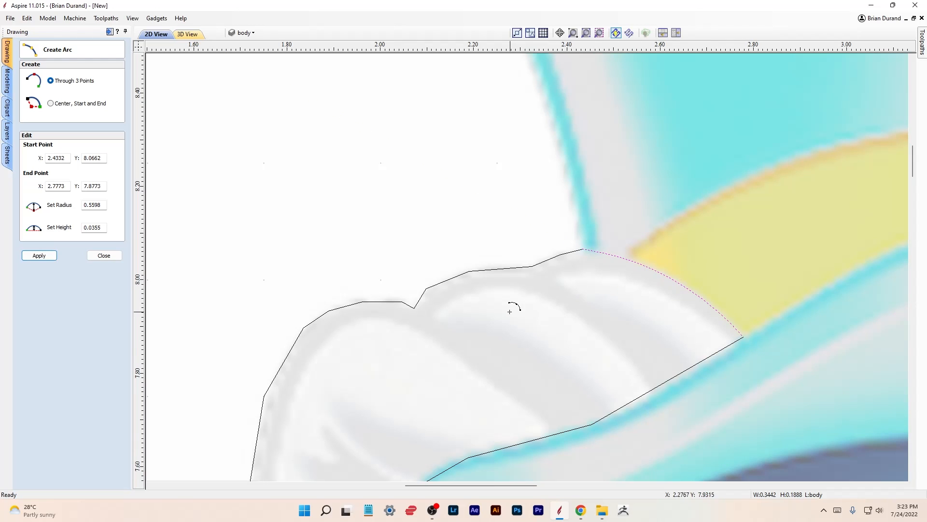
pyautogui.scroll(-5, 215, 199)
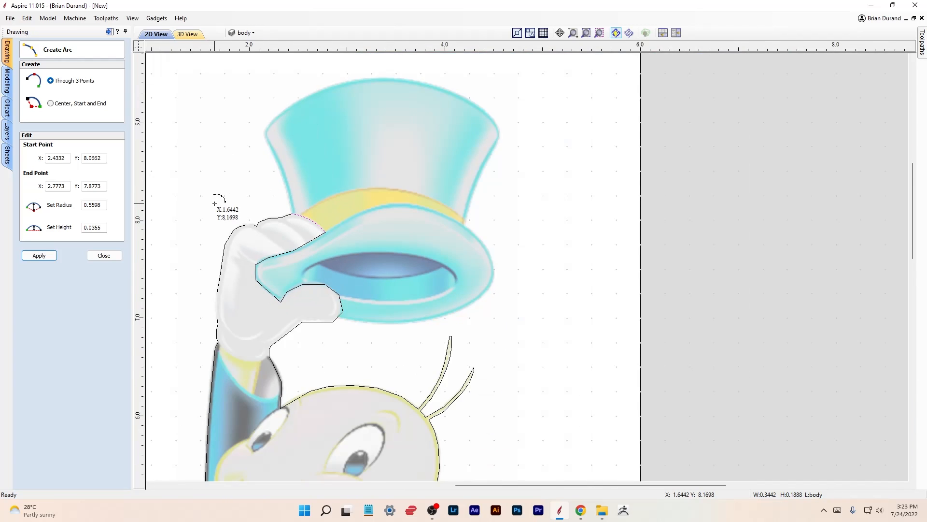
pyautogui.scroll(-3, 216, 198)
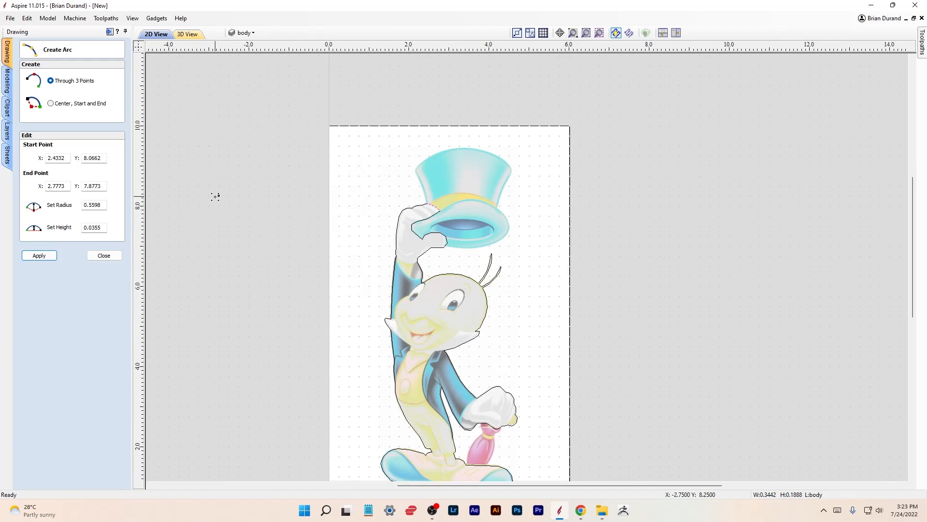
pyautogui.click(104, 256)
# - Join the body outline and the new arc into one closed vector, and select it to check the join
pyautogui.moveTo(431, 193); pyautogui.dragTo(596, 455)
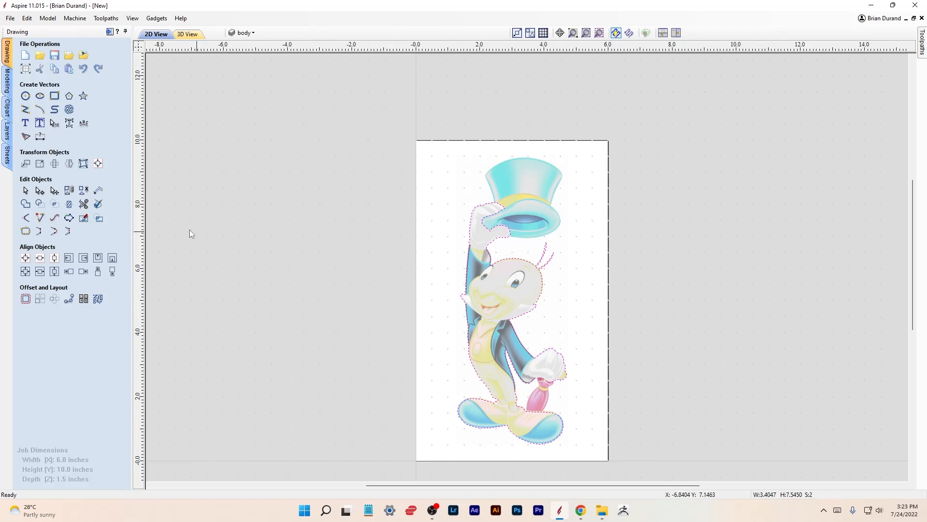
pyautogui.click(25, 230)
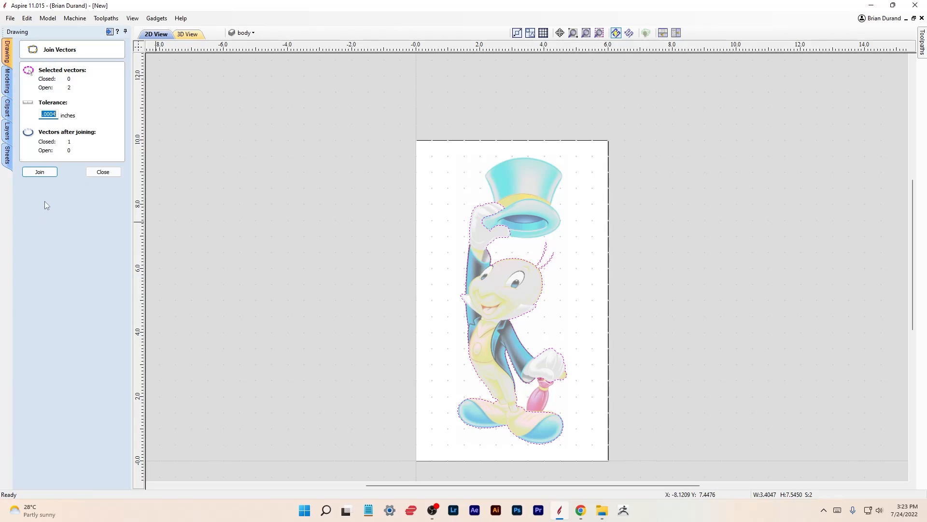
pyautogui.click(49, 175)
pyautogui.click(103, 172)
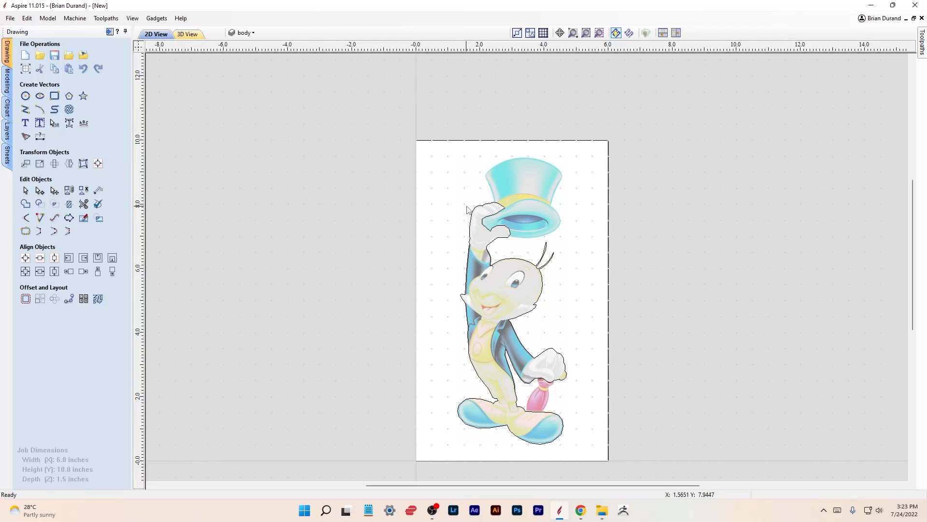
pyautogui.click(474, 210)
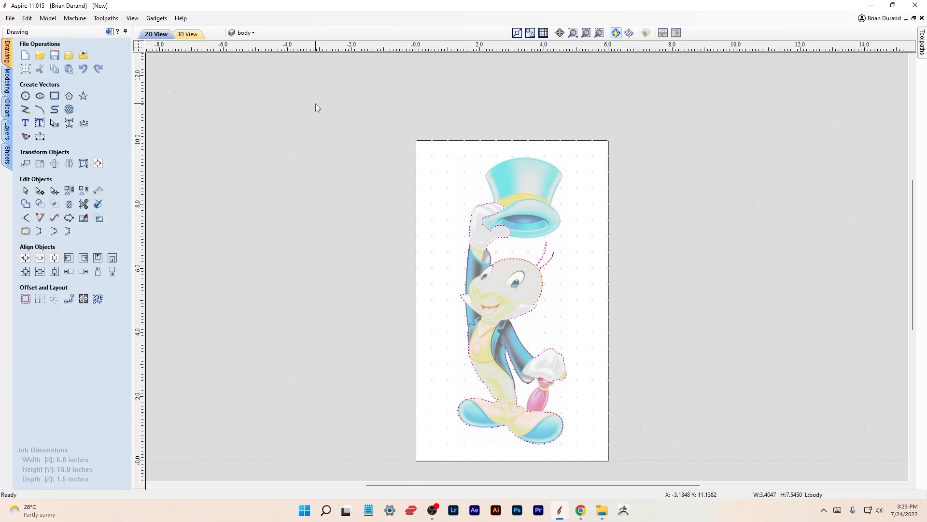
# - Add a new layer named "hat" and hide the body layer
pyautogui.scroll(1, 296, 95)
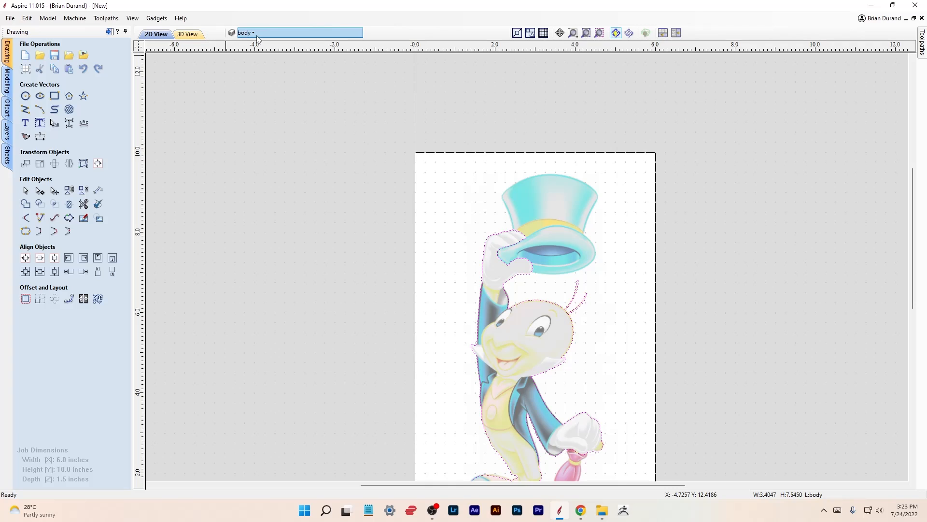
pyautogui.click(244, 33)
pyautogui.click(293, 127)
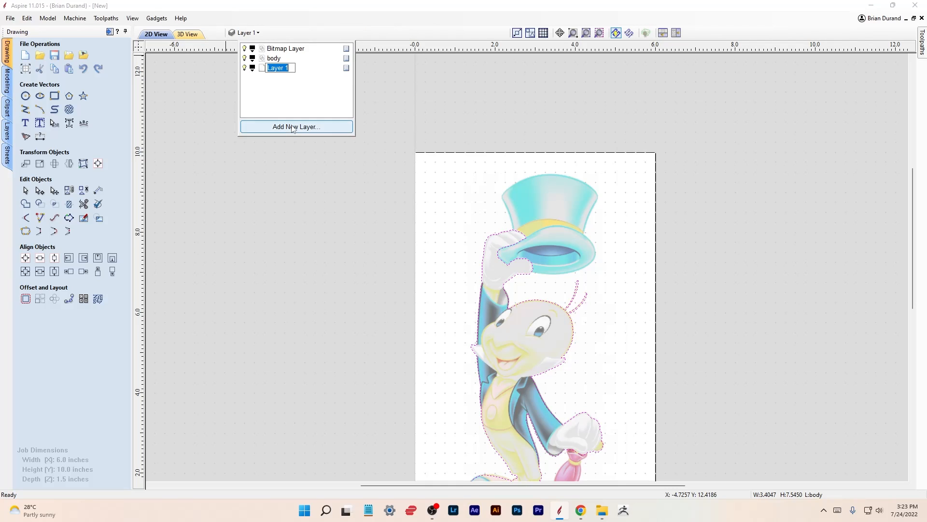
pyautogui.write('hat')
pyautogui.press('Return')
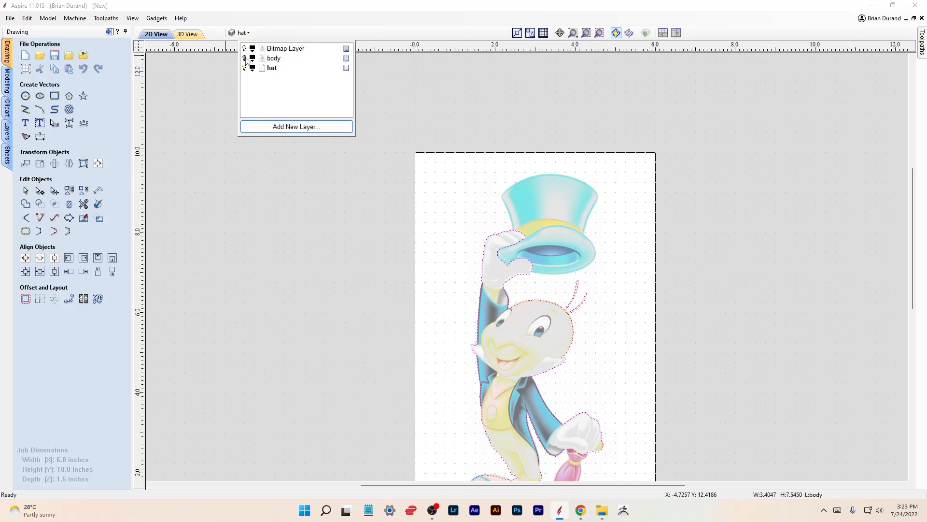
pyautogui.click(376, 150)
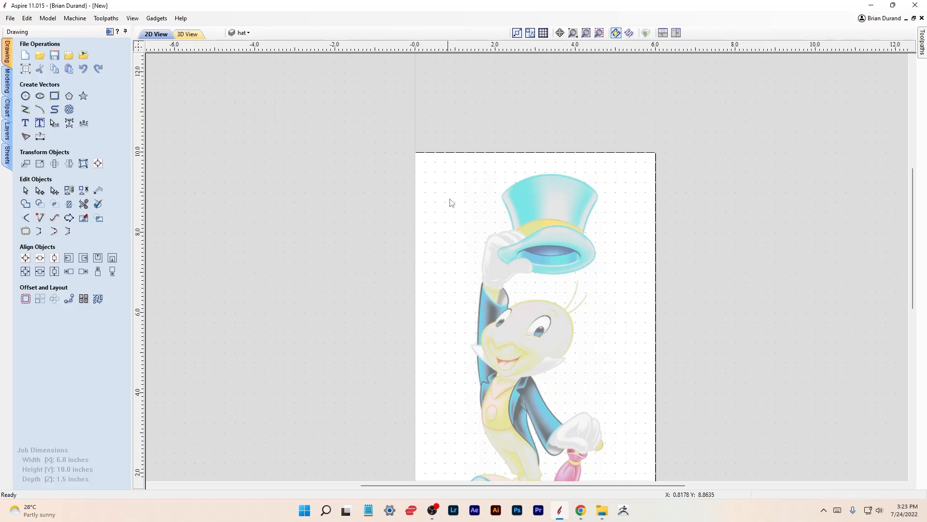
pyautogui.scroll(4, 443, 199)
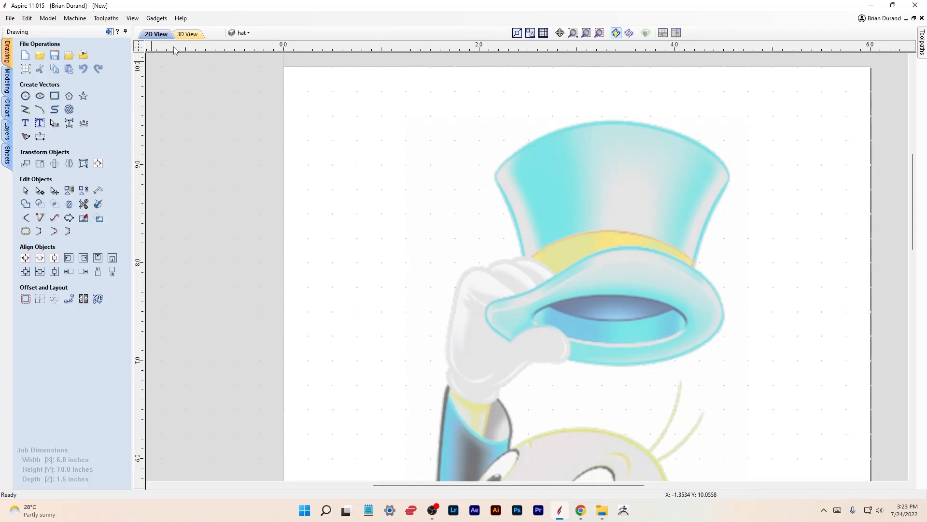
# - Show the body layer again and make it the active layer
pyautogui.click(236, 34)
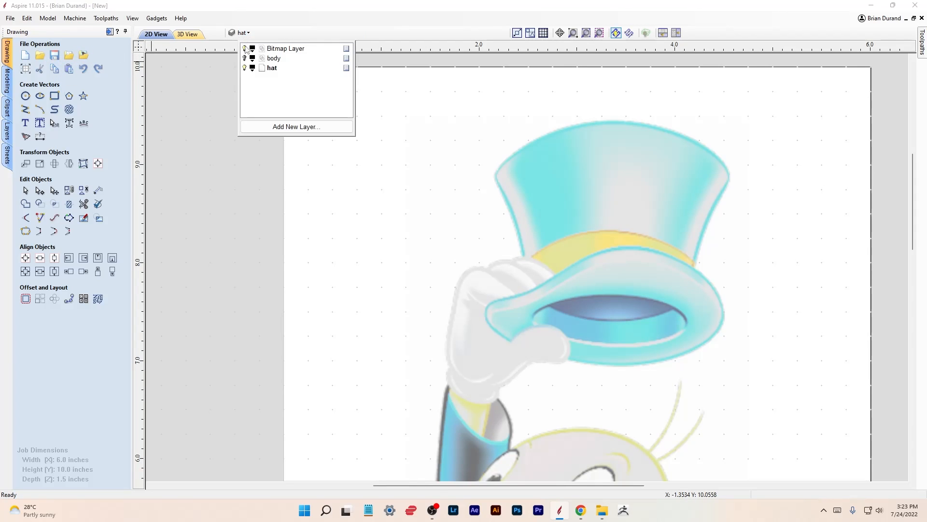
pyautogui.click(245, 58)
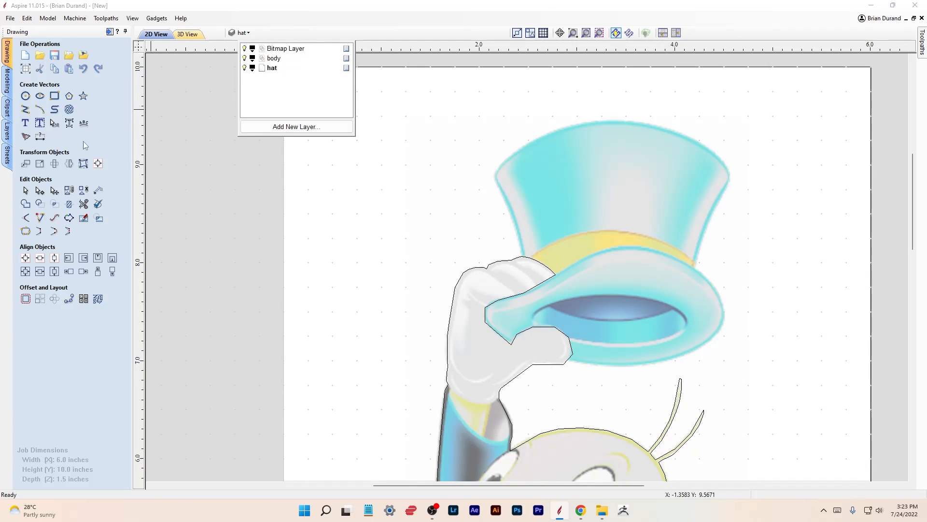
pyautogui.click(274, 58)
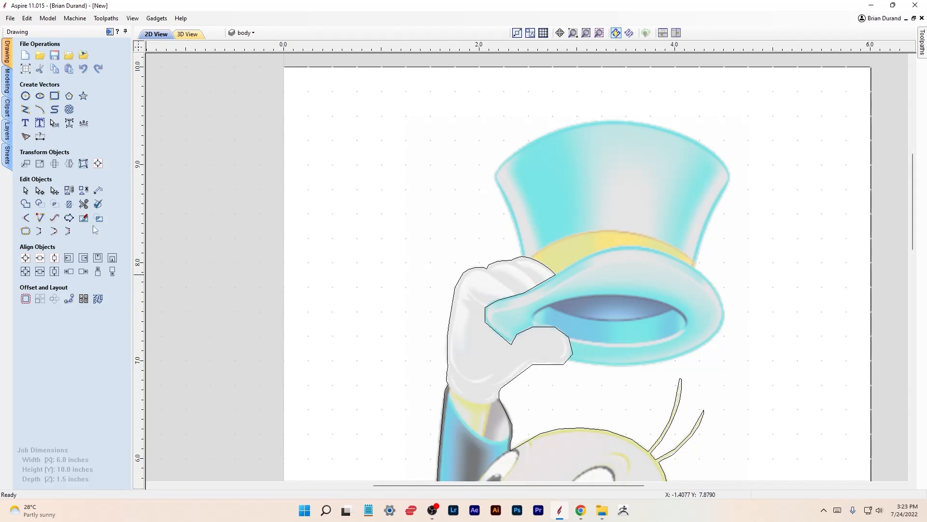
# - Open the body outline for node editing and nudge the thumb tip's outermost point left onto the glove's edge
pyautogui.scroll(2, 556, 343)
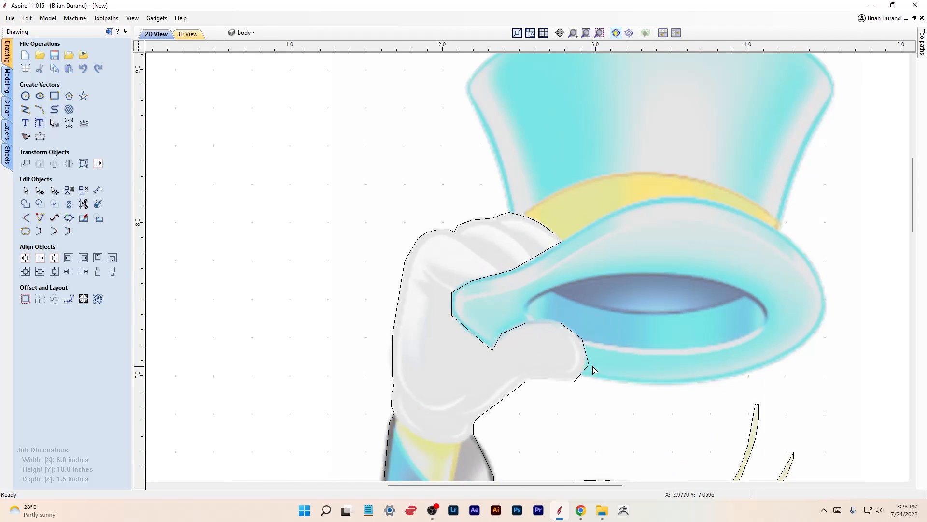
pyautogui.doubleClick(588, 363)
pyautogui.scroll(2, 589, 366)
pyautogui.scroll(2, 589, 365)
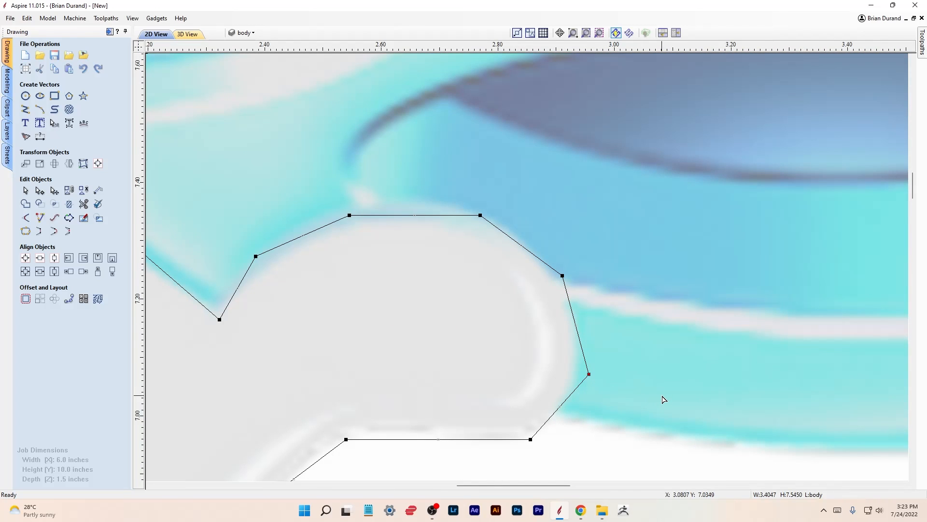
pyautogui.press('Left')
pyautogui.press('Left')
pyautogui.press('Left')
pyautogui.press('Left')
pyautogui.press('Left')
pyautogui.press('Left')
pyautogui.press('Left')
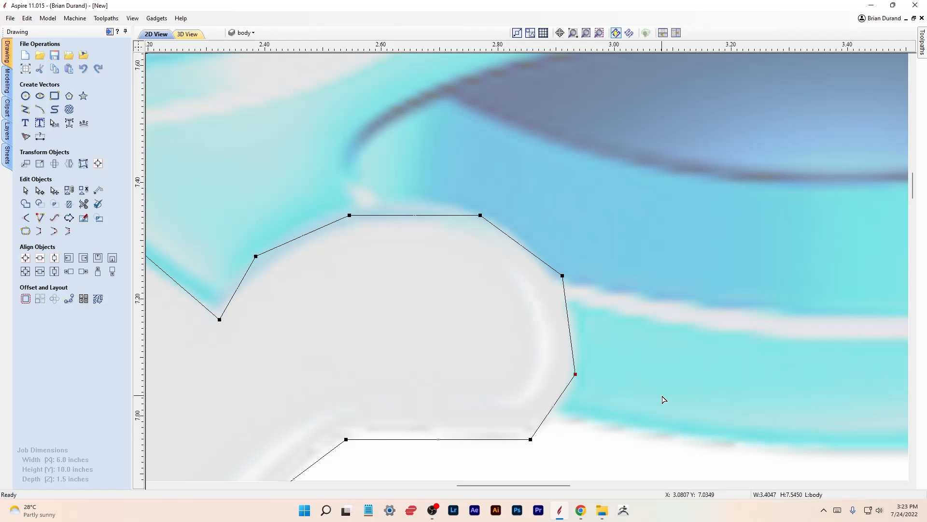
# - Nudge the point just above the thumb tip slightly left to follow the glove's edge
pyautogui.click(562, 276)
pyautogui.press('Left')
pyautogui.press('Left')
pyautogui.press('Left')
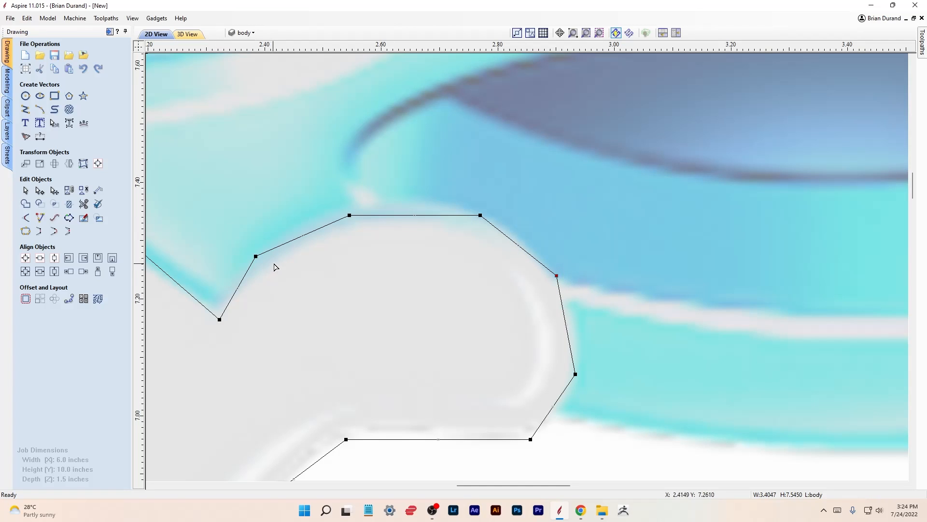
# - Nudge the point beside the notch between thumb and hat brim down onto the thumb's curve
pyautogui.click(256, 256)
pyautogui.press('Down')
pyautogui.press('Down')
pyautogui.press('Down')
pyautogui.press('Down')
pyautogui.press('Down')
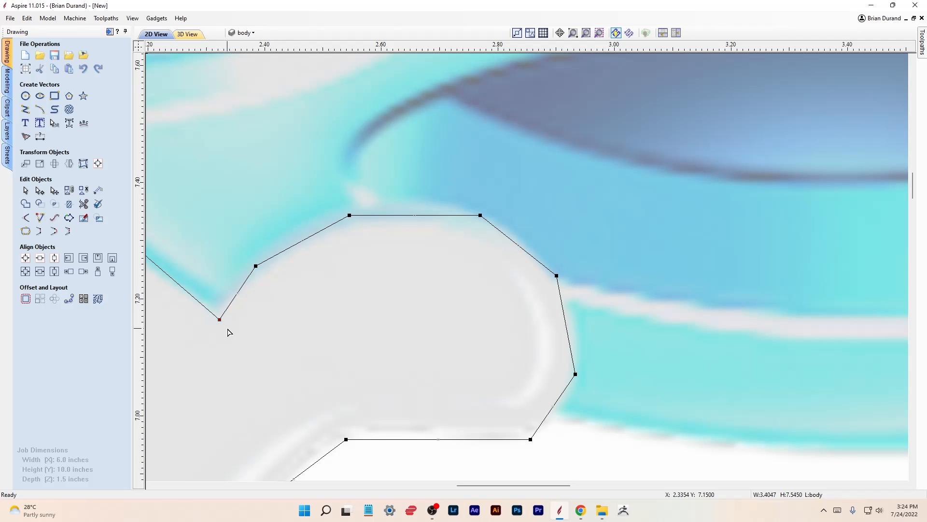
# - Nudge the notch point where the thumb meets the hat brim up and to the left
pyautogui.press('Up')
pyautogui.press('Up')
pyautogui.press('Up')
pyautogui.press('Up')
pyautogui.press('Left')
pyautogui.press('Left')
pyautogui.press('Left')
# - Nudge the outline point at the upper-left bend of the hat brim slightly down and left
pyautogui.scroll(-3, 237, 338)
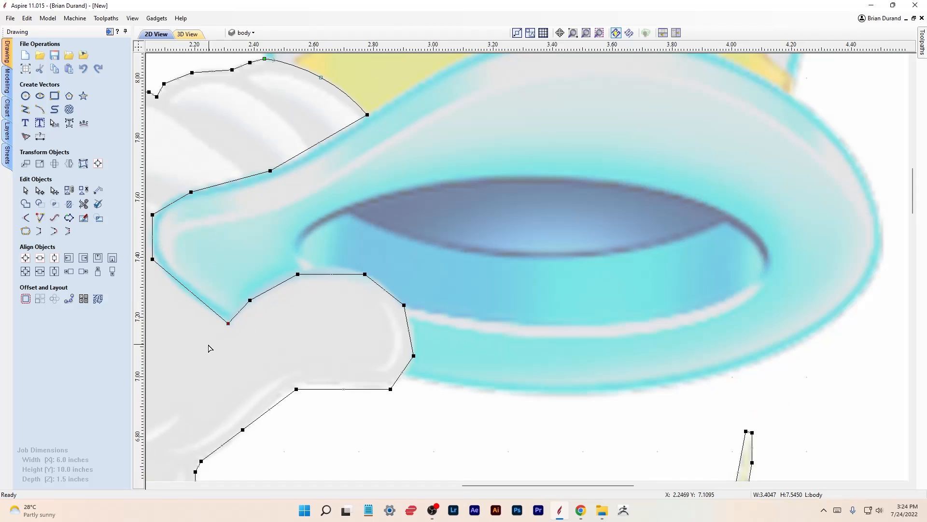
pyautogui.click(190, 193)
pyautogui.press('Down')
pyautogui.press('Left')
# - Nudge the upper point on the glove's outer left edge slightly right onto the image edge
pyautogui.moveTo(251, 241); pyautogui.dragTo(518, 240, button='middle')
pyautogui.scroll(-1, 514, 240)
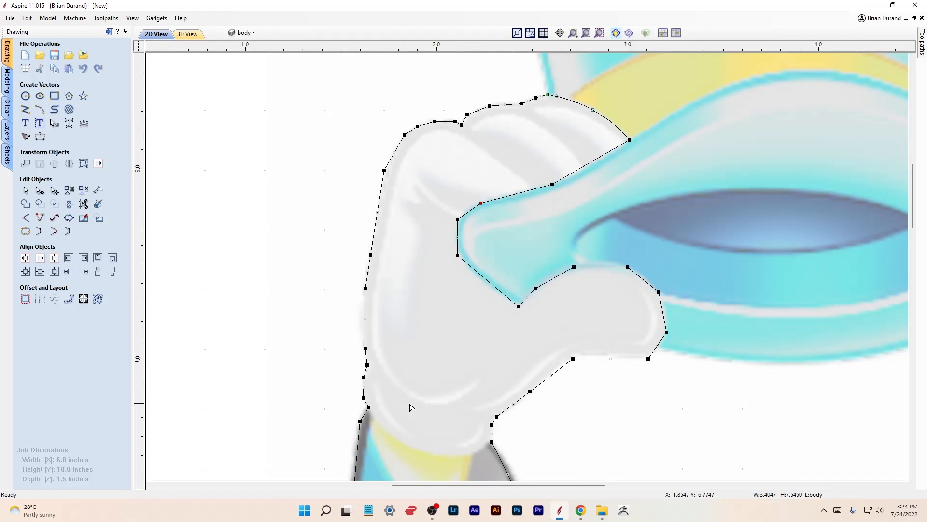
pyautogui.click(383, 171)
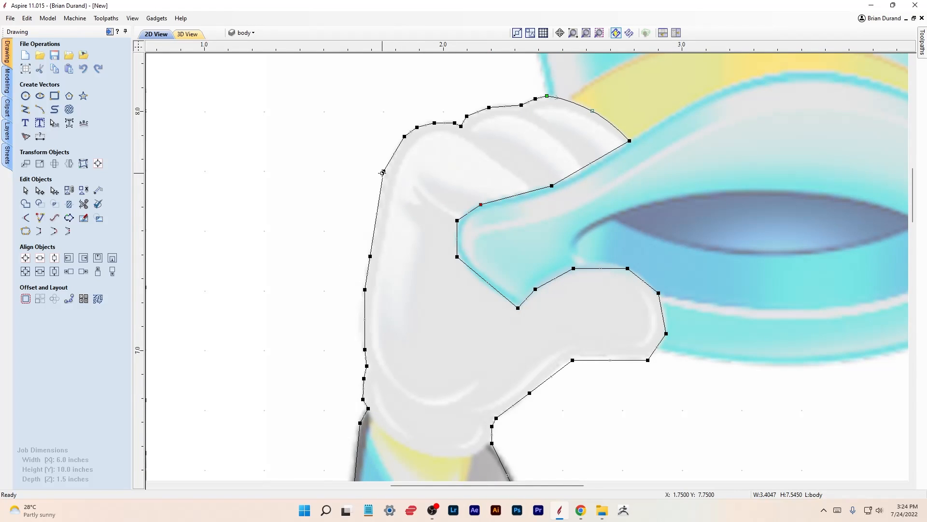
pyautogui.press('Right')
pyautogui.press('Right')
# - Insert a point on the straight span of the glove's lower-left edge and move it outward to round the contour
pyautogui.rightClick(366, 323)
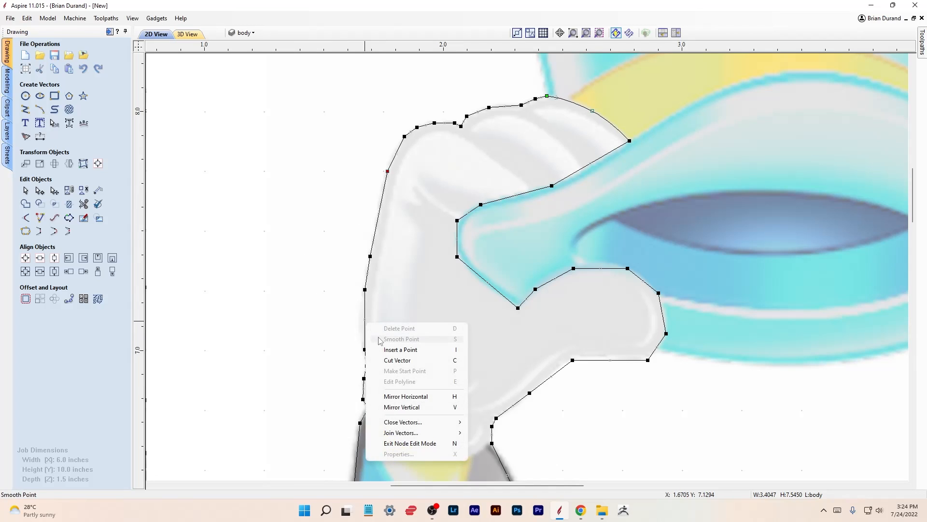
pyautogui.click(400, 349)
pyautogui.click(365, 319)
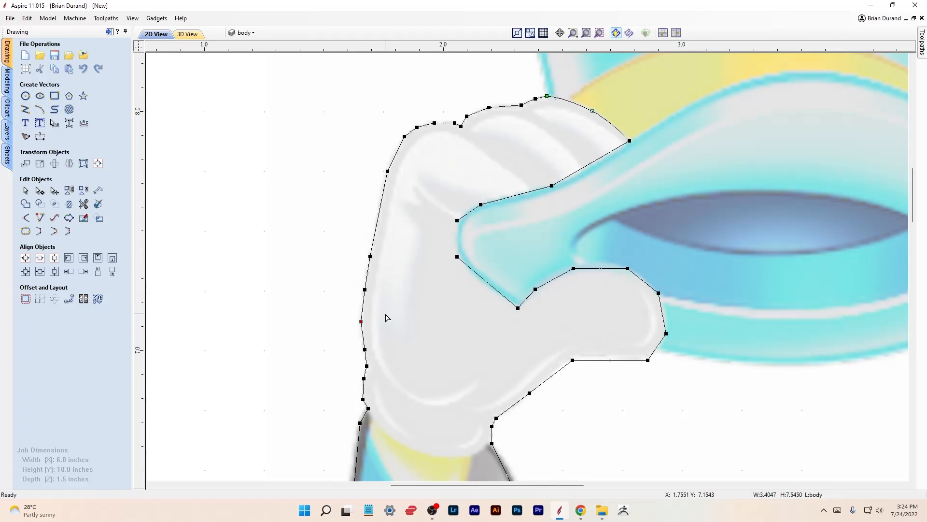
# - Examine the remaining outline points from the sleeve and head down past the right glove to the shoes
pyautogui.moveTo(543, 433); pyautogui.dragTo(535, 215, button='middle')
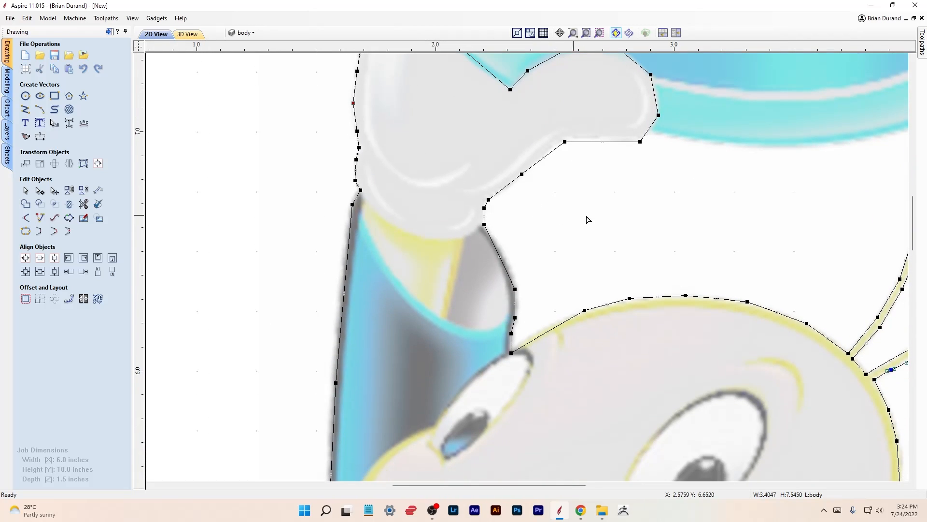
pyautogui.scroll(-3, 644, 230)
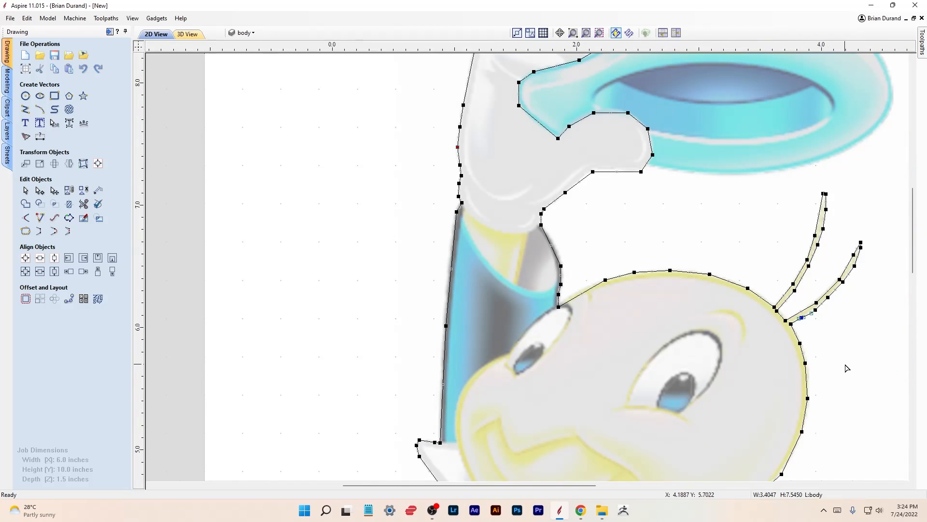
pyautogui.scroll(-3, 846, 368)
pyautogui.scroll(1, 846, 399)
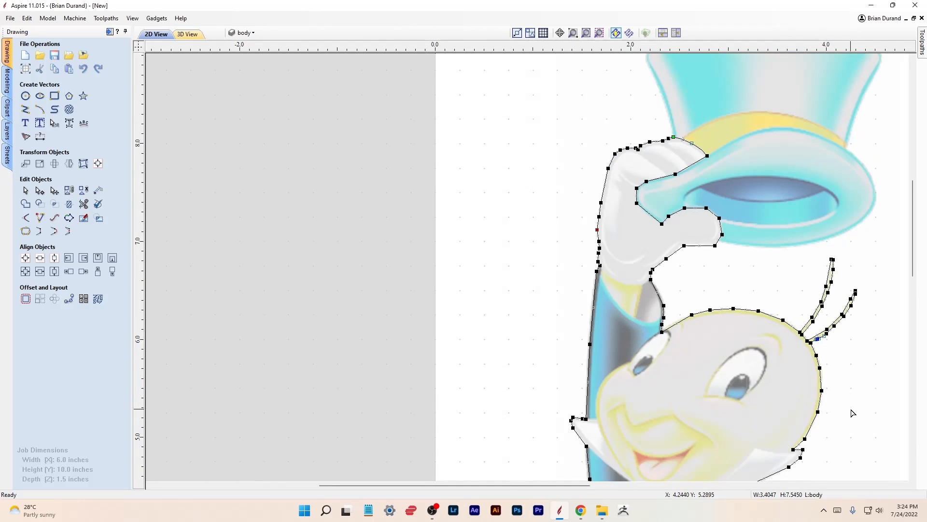
pyautogui.scroll(1, 851, 412)
pyautogui.moveTo(850, 410); pyautogui.dragTo(807, 265, button='middle')
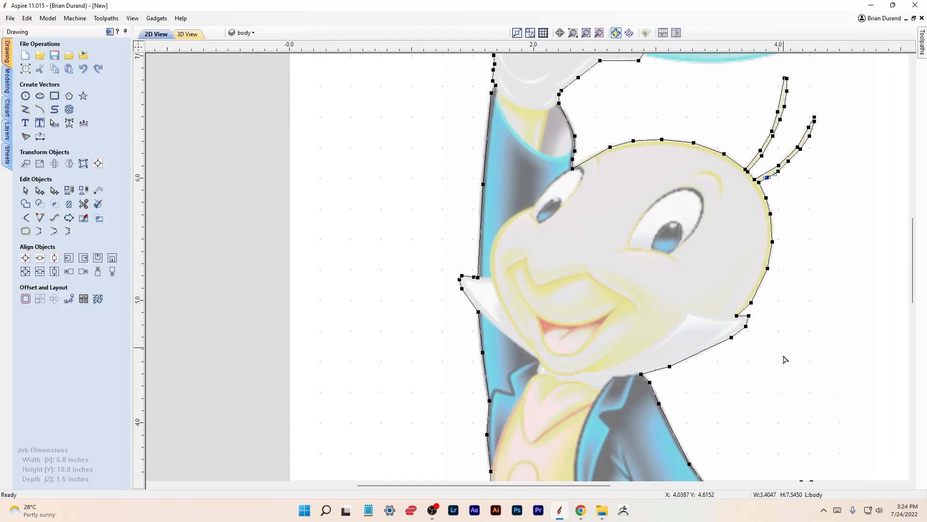
pyautogui.scroll(-1, 782, 352)
pyautogui.moveTo(779, 409); pyautogui.dragTo(729, 240, button='middle')
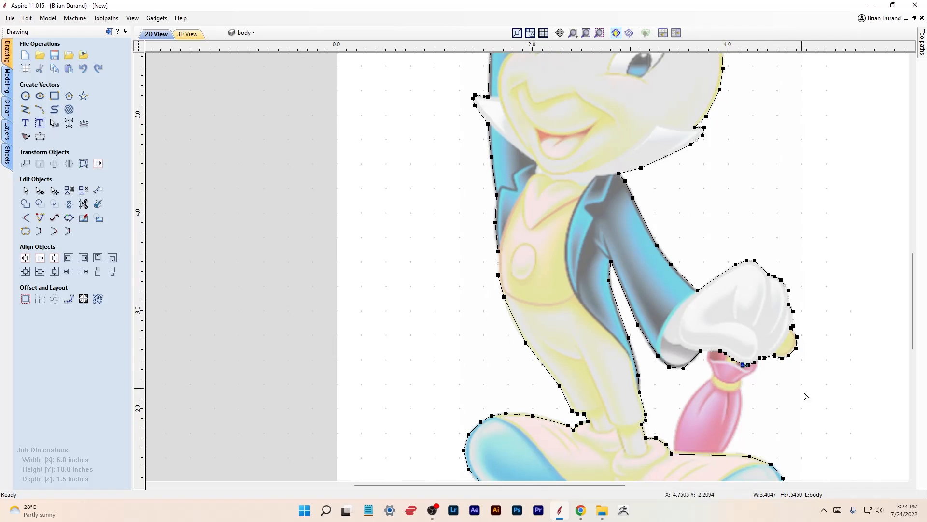
pyautogui.moveTo(809, 418); pyautogui.dragTo(796, 345, button='middle')
pyautogui.scroll(1, 796, 333)
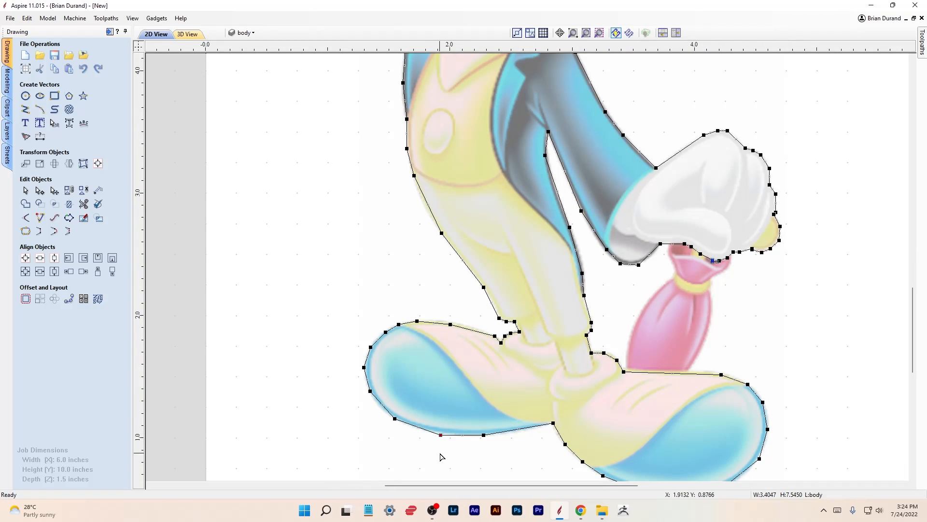
# - Nudge the left shoe's bottom outline point slightly up, and insert an outward-set point on its lower-left edge to round the contour
pyautogui.press('Up')
pyautogui.rightClick(381, 408)
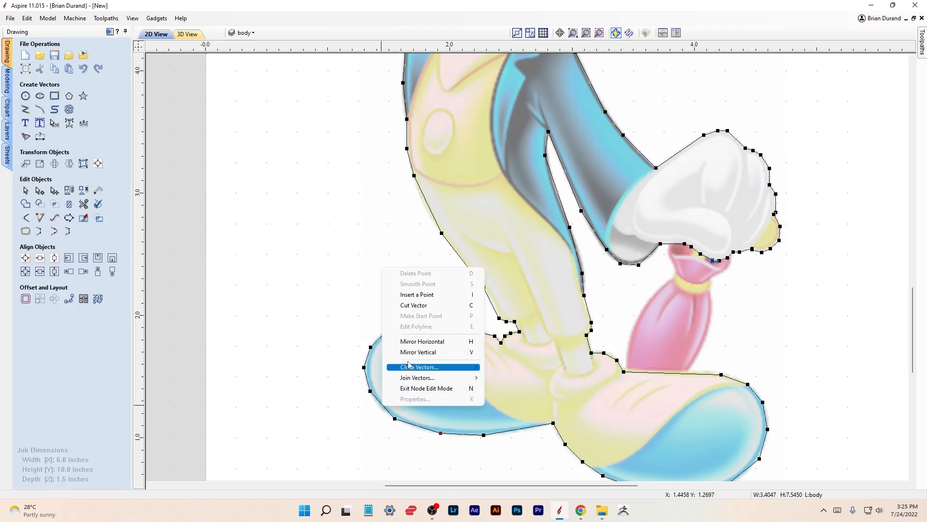
pyautogui.click(430, 296)
pyautogui.click(383, 404)
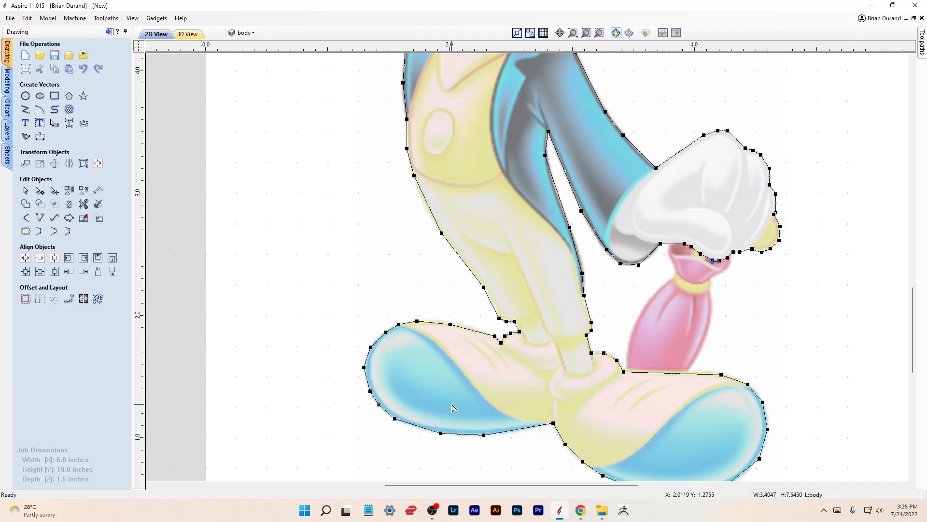
pyautogui.click(453, 408)
# - Nudge the right shoe's lower-right outline point up and left, and insert a point on the span below it to round the toe
pyautogui.scroll(1, 453, 408)
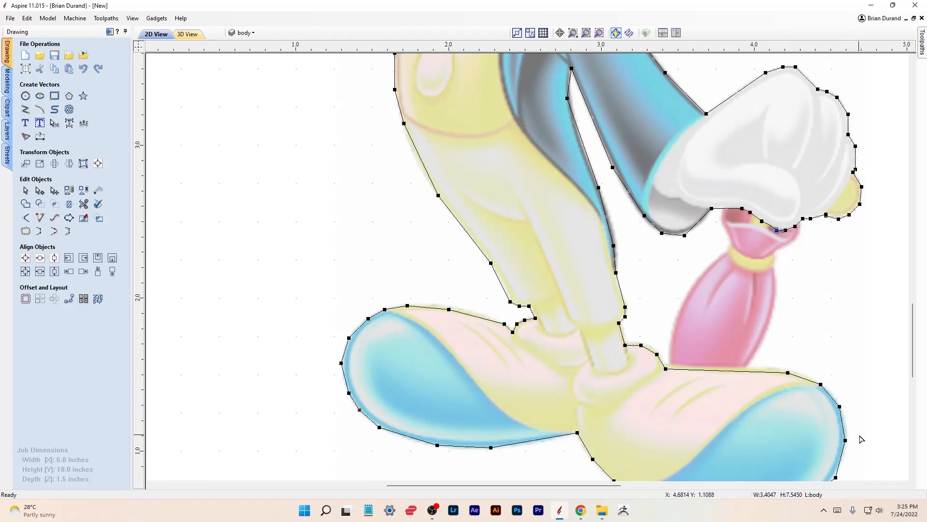
pyautogui.moveTo(859, 433); pyautogui.dragTo(840, 316, button='middle')
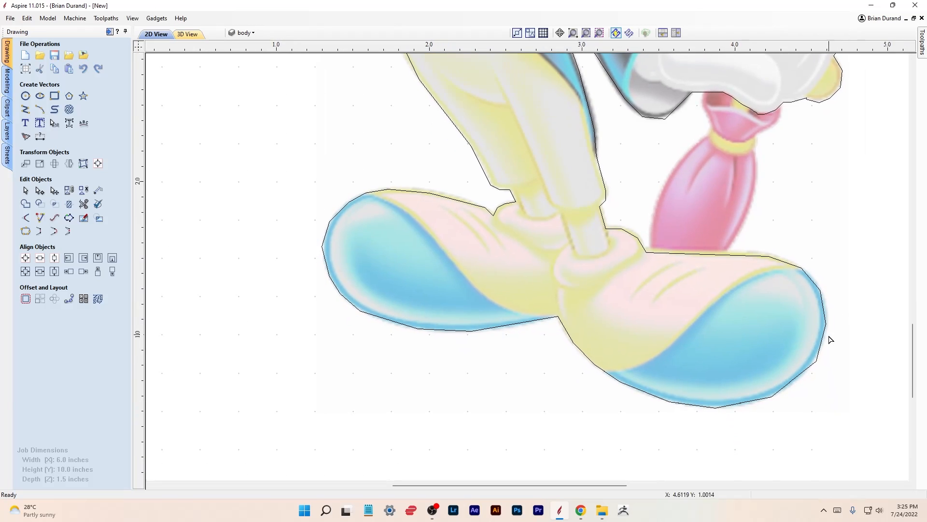
pyautogui.click(816, 362)
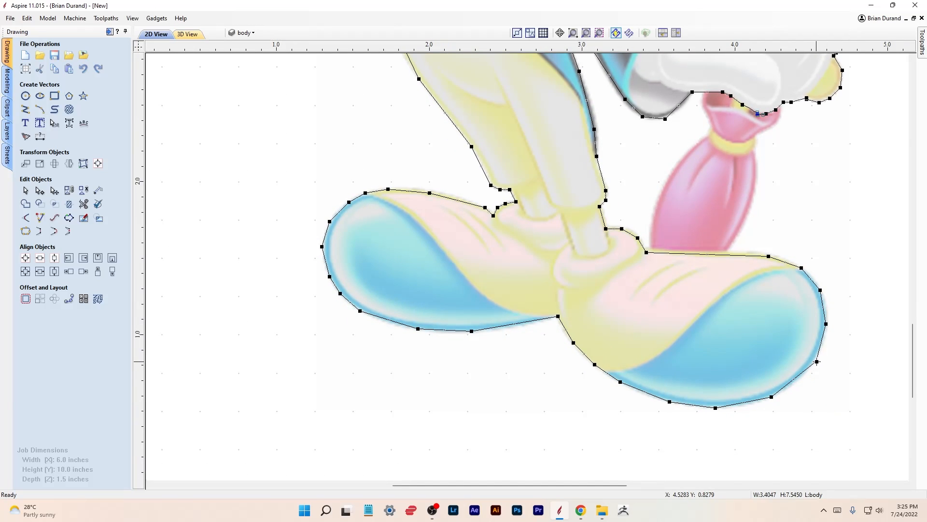
pyautogui.press('Up')
pyautogui.press('Left')
pyautogui.rightClick(795, 380)
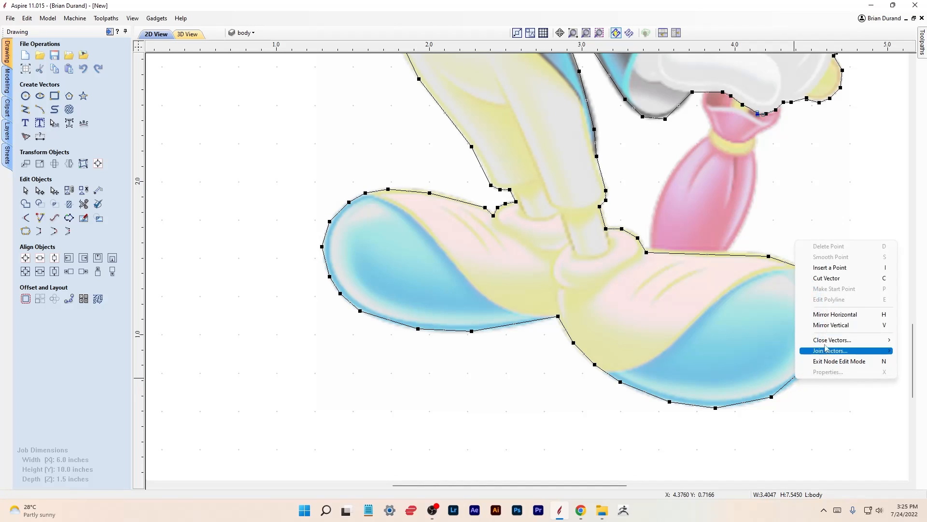
pyautogui.click(837, 271)
pyautogui.click(793, 378)
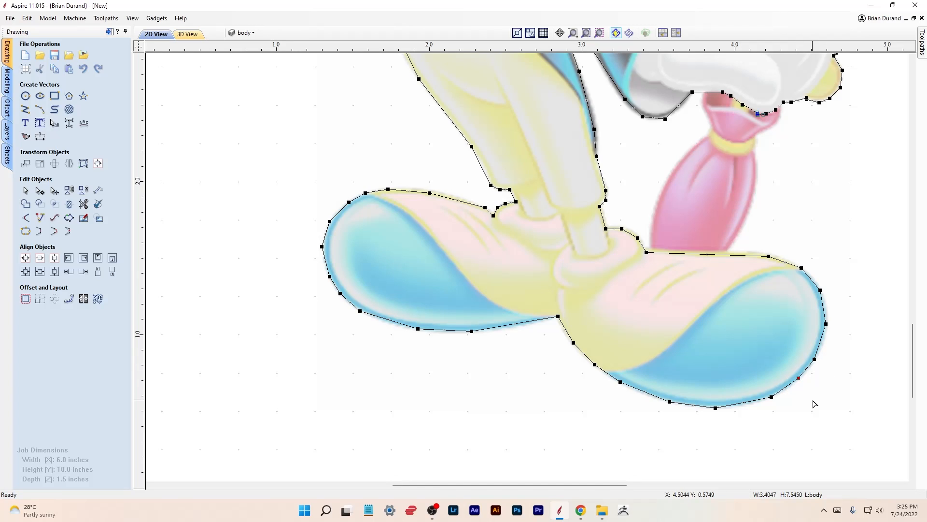
# - Insert a point on the left shoe's bottom edge near the right shoe, nudge it slightly down, and deselect the outline
pyautogui.rightClick(527, 323)
pyautogui.click(549, 360)
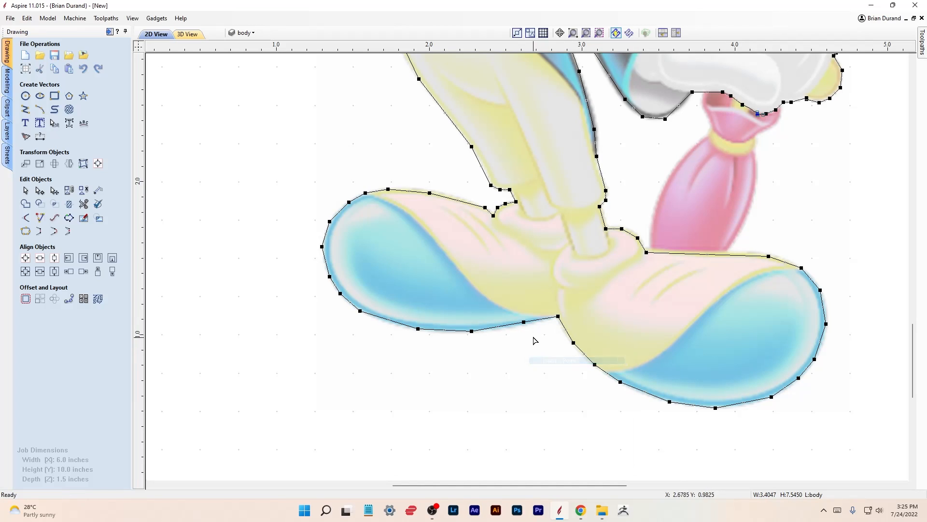
pyautogui.press('Down')
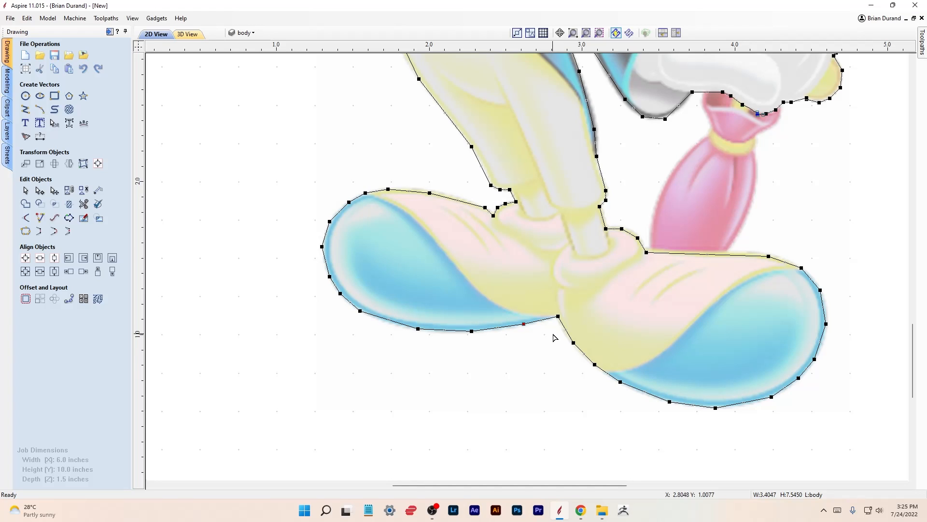
pyautogui.scroll(-2, 499, 373)
pyautogui.scroll(-1, 484, 370)
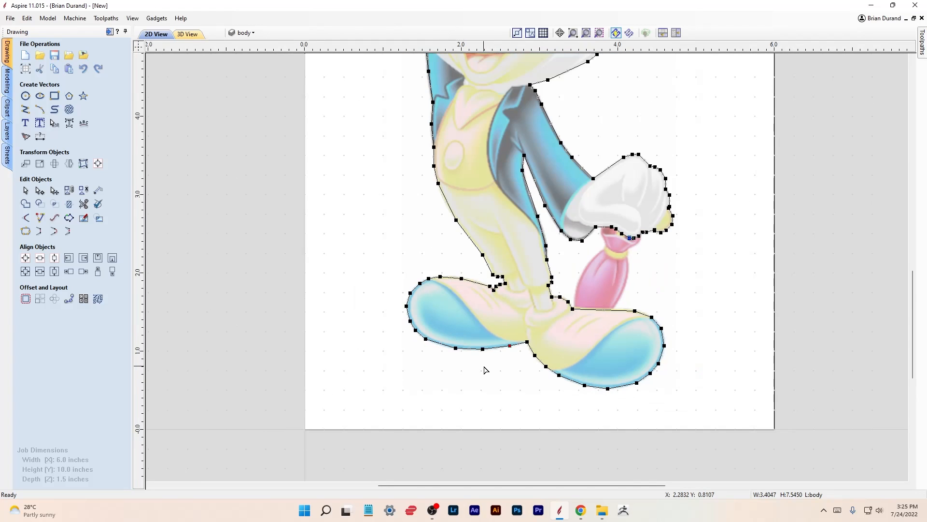
pyautogui.moveTo(485, 370); pyautogui.dragTo(414, 429, button='middle')
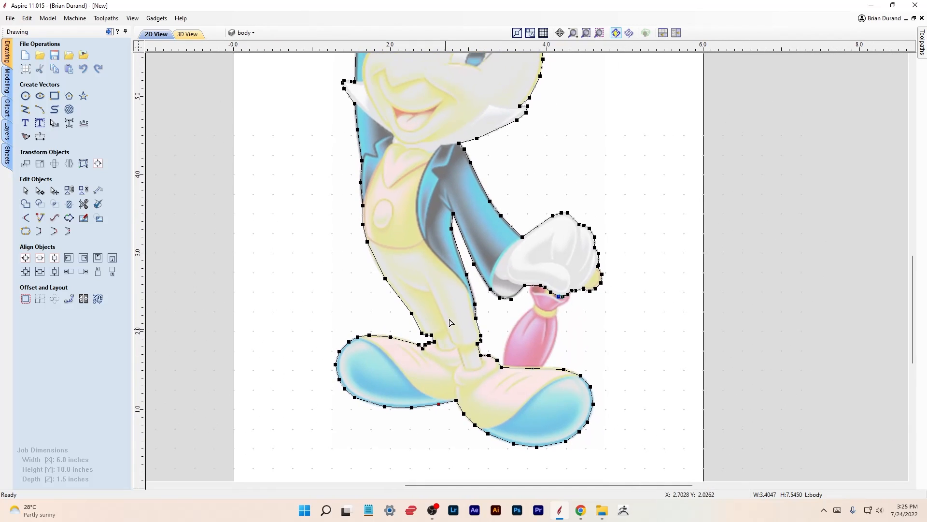
pyautogui.scroll(-1, 469, 260)
pyautogui.click(546, 161)
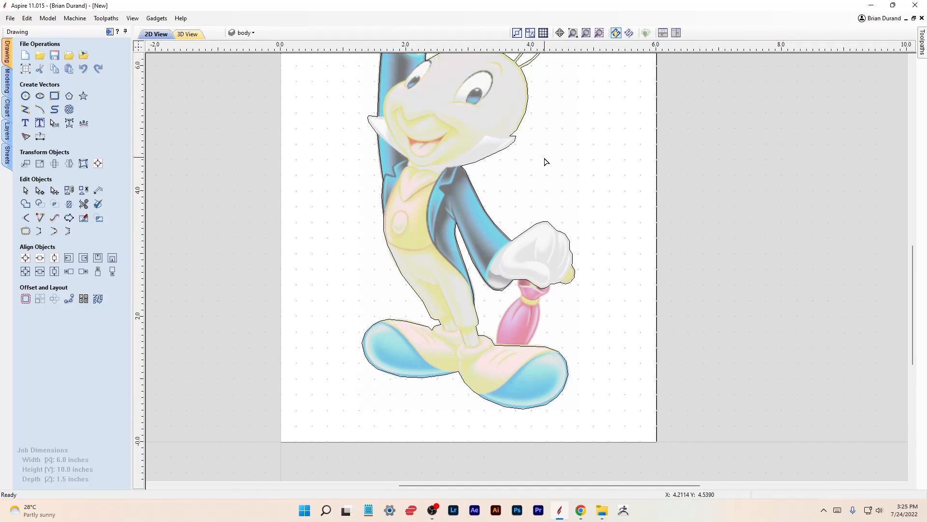
# - Make the hat layer the active layer for tracing the hat
pyautogui.moveTo(533, 165); pyautogui.dragTo(506, 460, button='middle')
pyautogui.scroll(4, 469, 248)
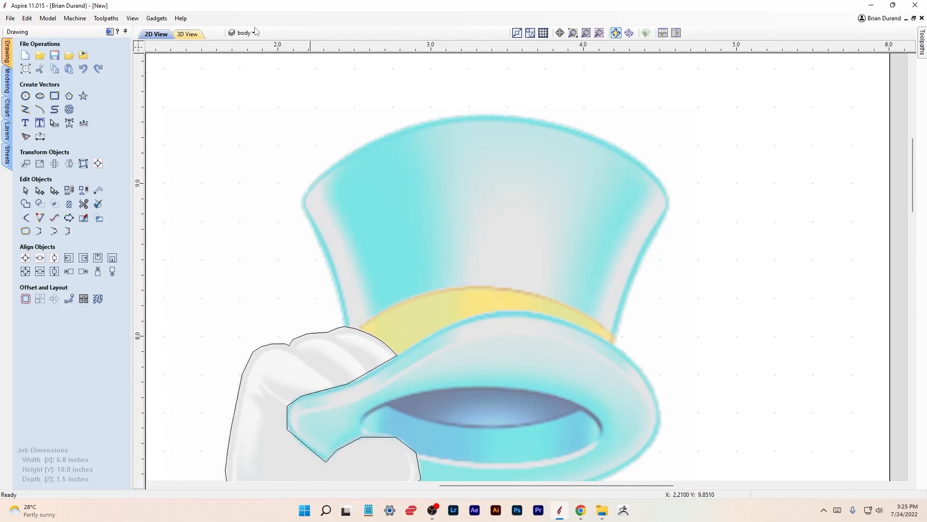
pyautogui.click(253, 33)
pyautogui.click(271, 68)
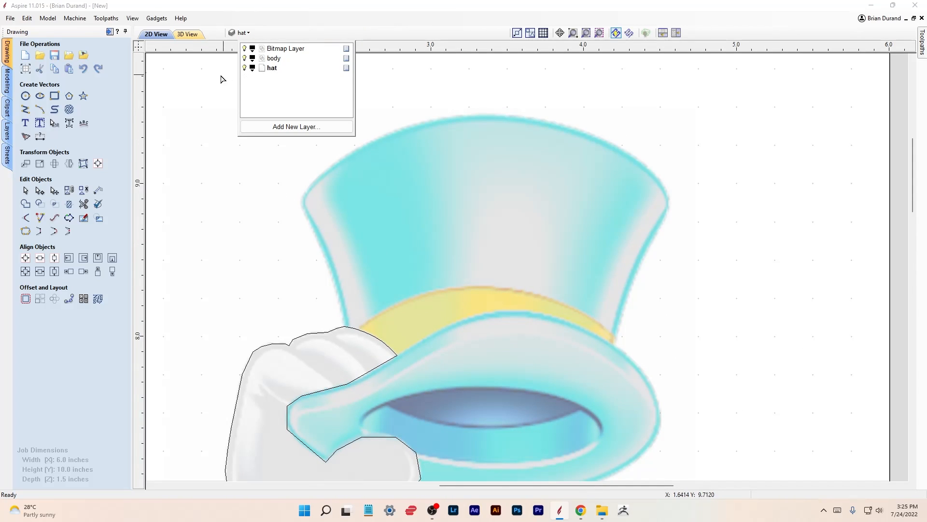
# - Draw a three-point arc about 2.39 inches wide and 0.54 inches high along the top edge of the hat's crown
pyautogui.scroll(-1, 394, 223)
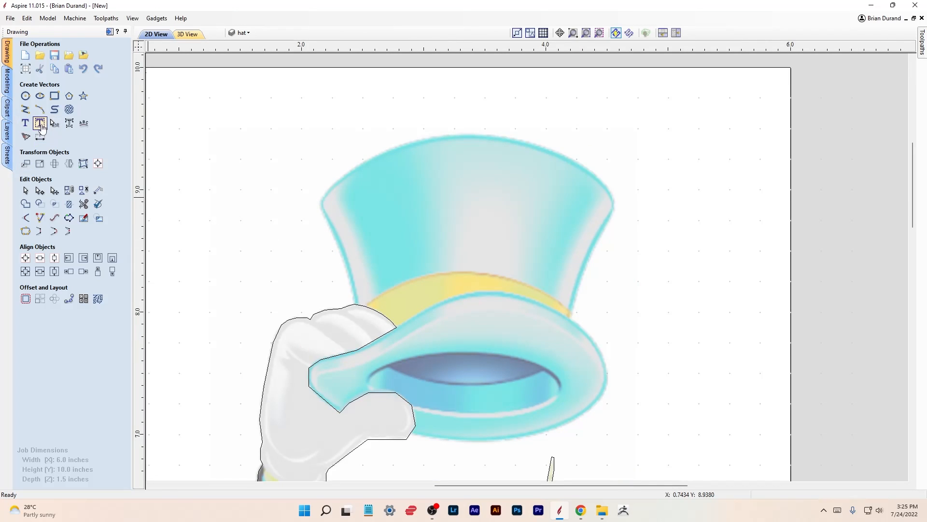
pyautogui.click(40, 109)
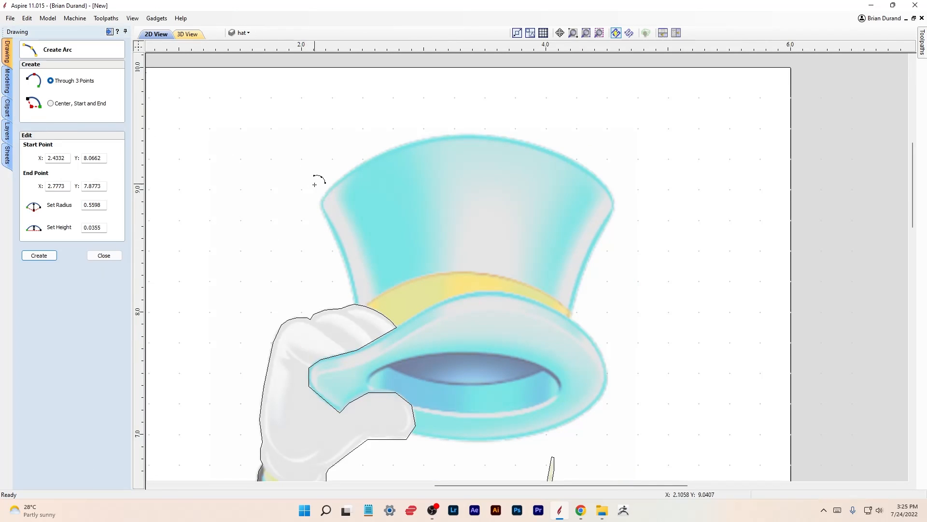
pyautogui.click(322, 200)
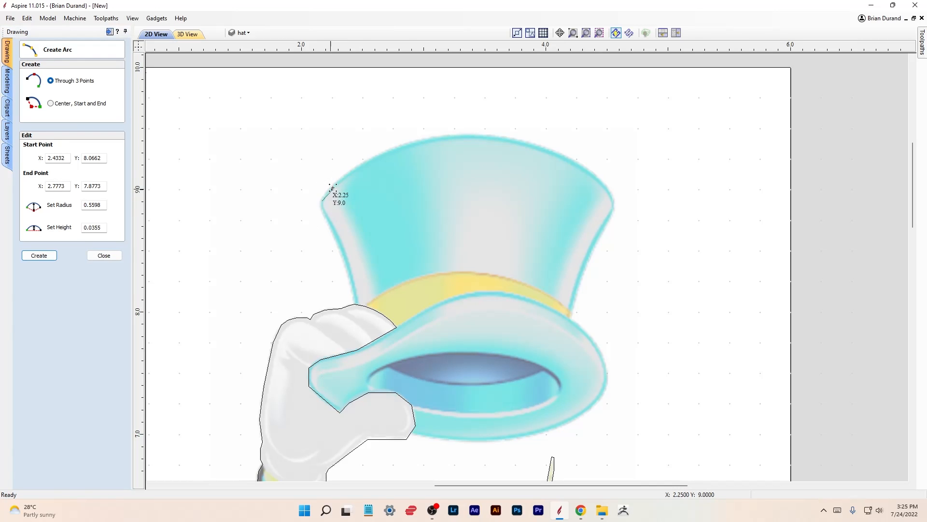
pyautogui.click(614, 201)
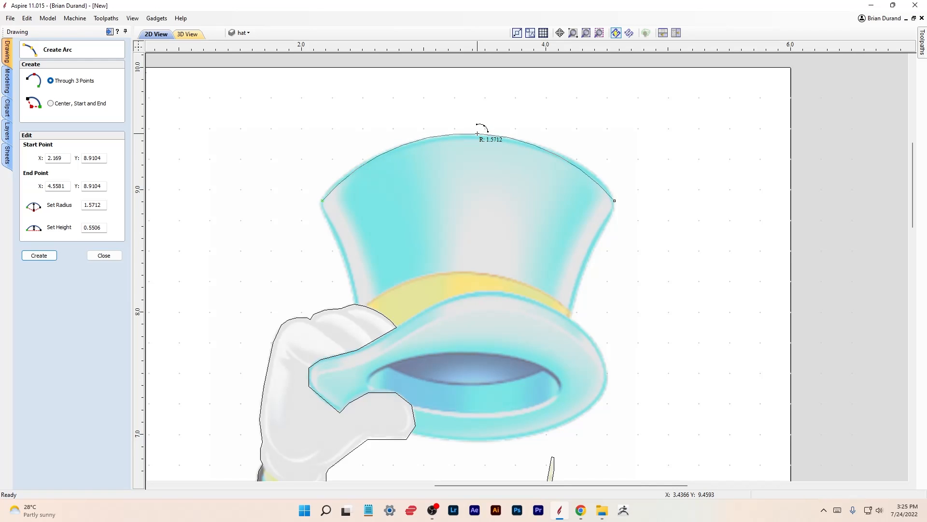
pyautogui.click(478, 133)
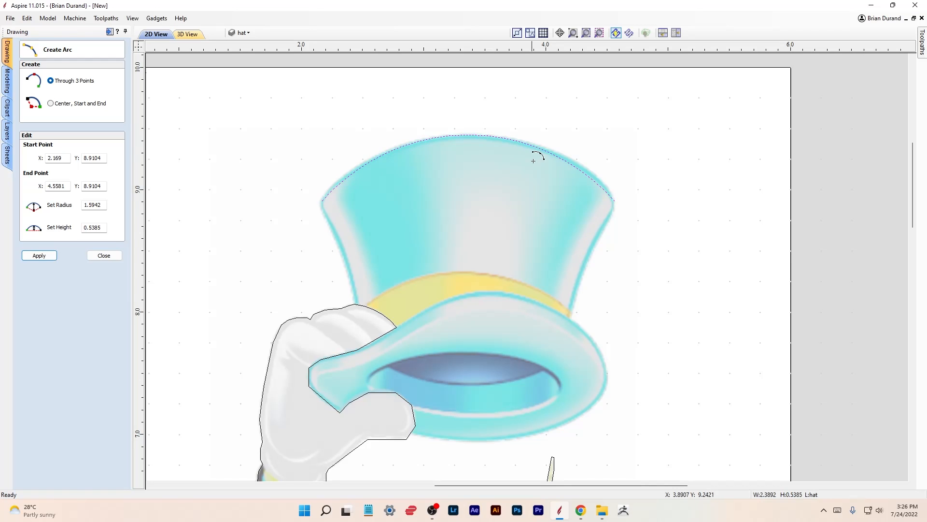
pyautogui.click(104, 255)
# - Insert a point near the right end of the crown arc and nudge it right onto the hat's edge
pyautogui.click(68, 218)
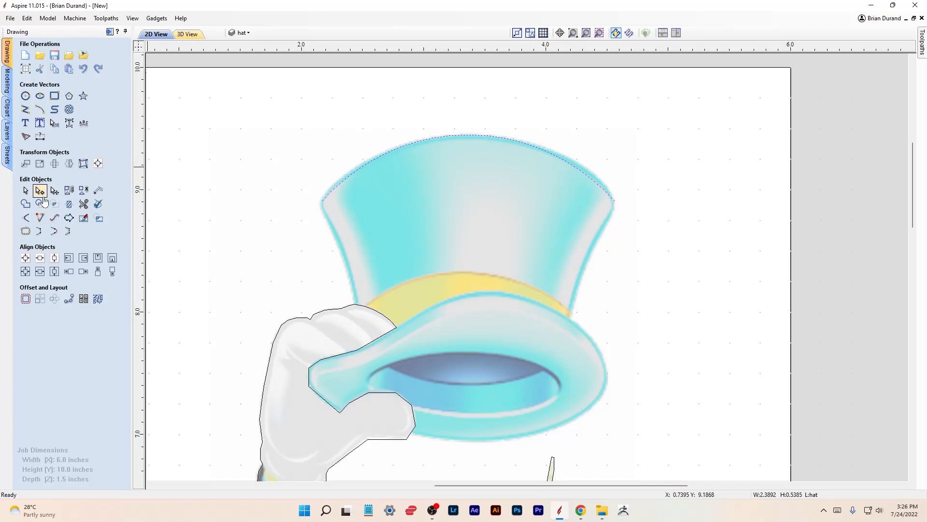
pyautogui.rightClick(577, 171)
pyautogui.click(603, 207)
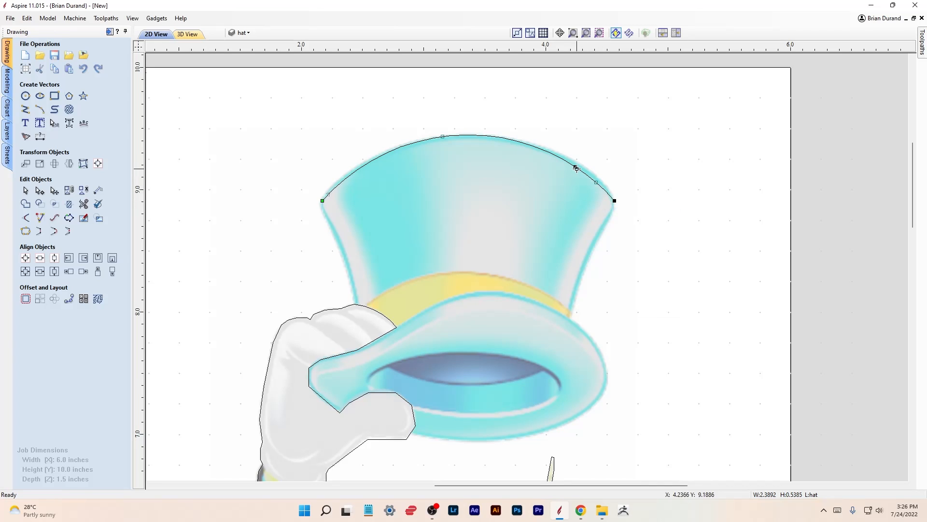
pyautogui.press('Right')
pyautogui.press('Right')
pyautogui.press('Right')
pyautogui.press('Right')
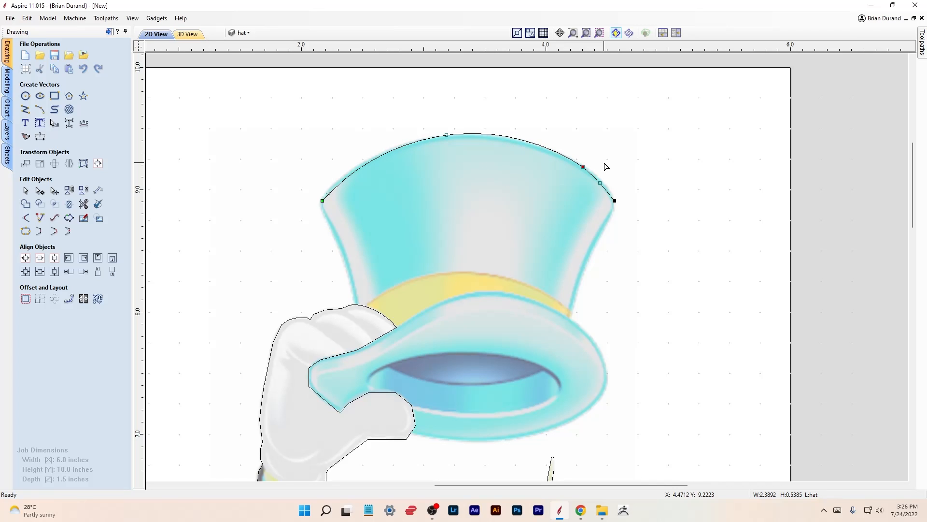
# - Insert a point near the left end of the crown arc and nudge it left to fit the hat's edge
pyautogui.rightClick(357, 170)
pyautogui.click(384, 208)
pyautogui.click(357, 169)
pyautogui.press('Up')
pyautogui.press('Left')
pyautogui.press('Left')
pyautogui.press('Down')
pyautogui.press('Down')
pyautogui.press('Up')
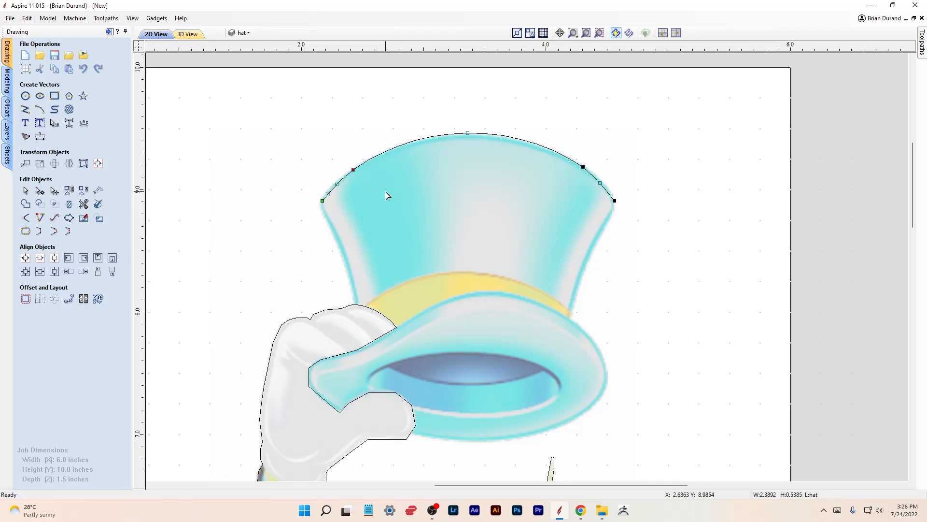
# - Insert a point at the crown arc's peak and nudge it down onto the hat's edge, and insert another on the rightmost span
pyautogui.rightClick(467, 136)
pyautogui.click(488, 160)
pyautogui.press('Down')
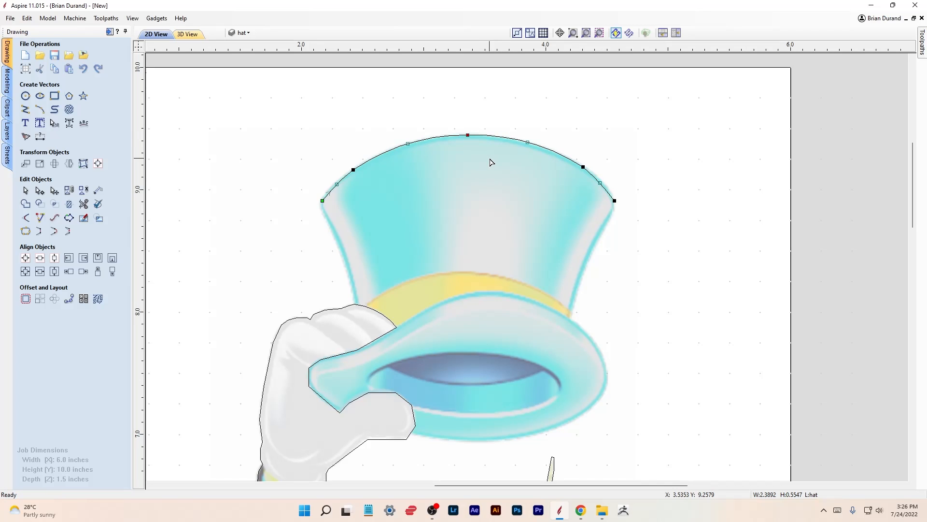
pyautogui.press('Down')
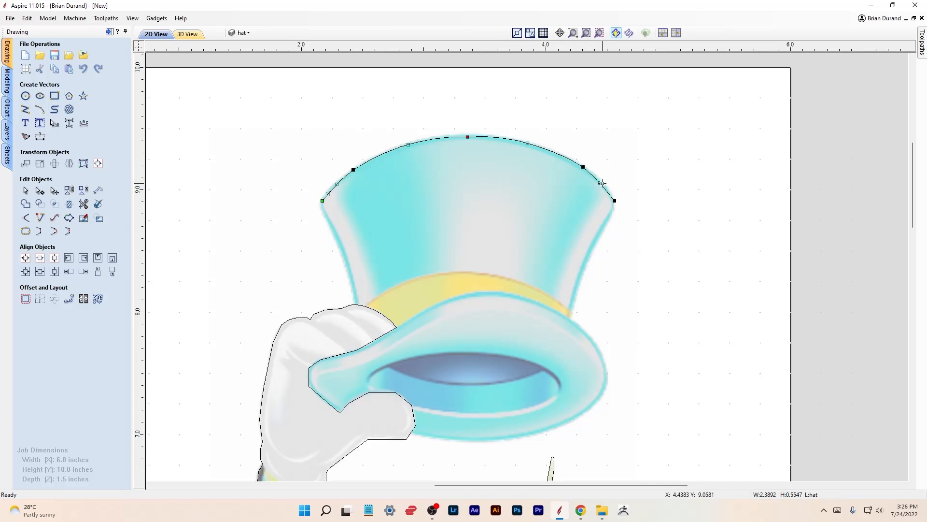
pyautogui.rightClick(602, 183)
pyautogui.click(638, 211)
# - Draw a polyline from the crown arc's left end down the hat's left side to the top of the glove's fingers
pyautogui.click(25, 109)
pyautogui.scroll(2, 335, 200)
pyautogui.scroll(2, 306, 198)
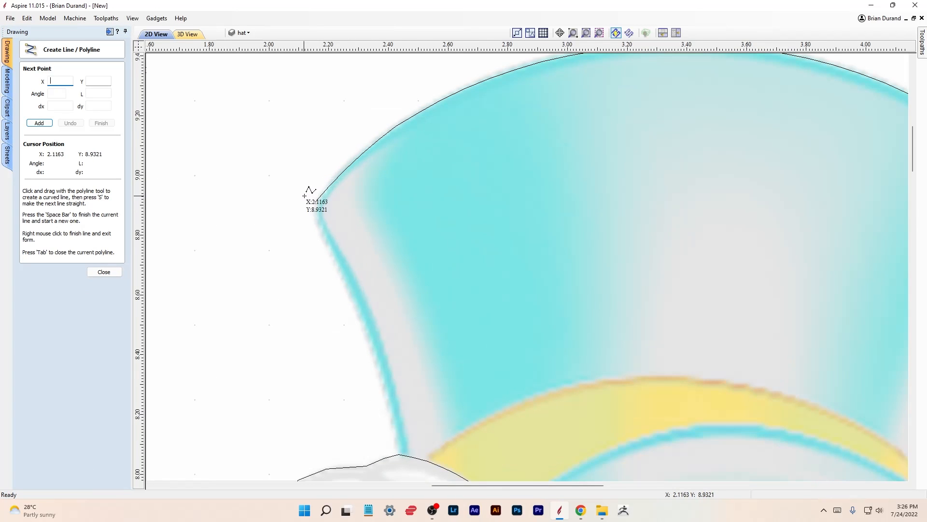
pyautogui.click(315, 202)
pyautogui.click(315, 224)
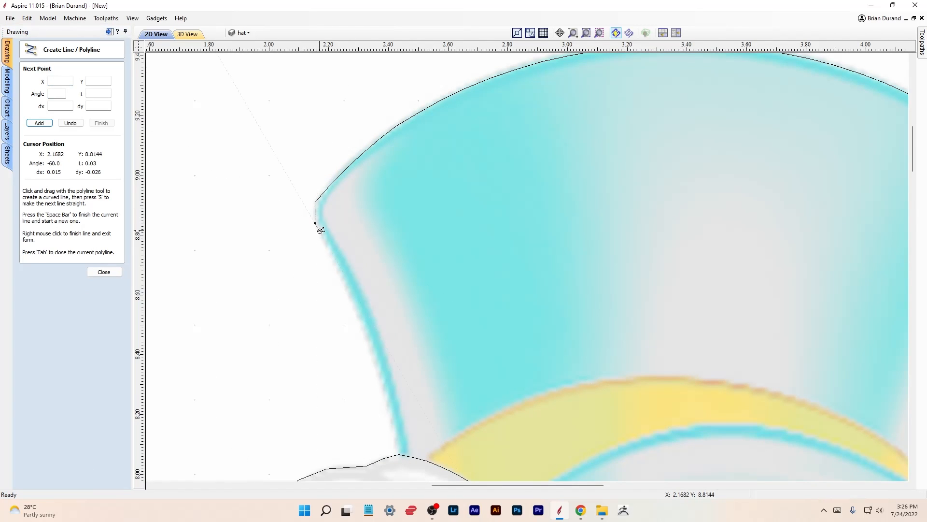
pyautogui.click(359, 314)
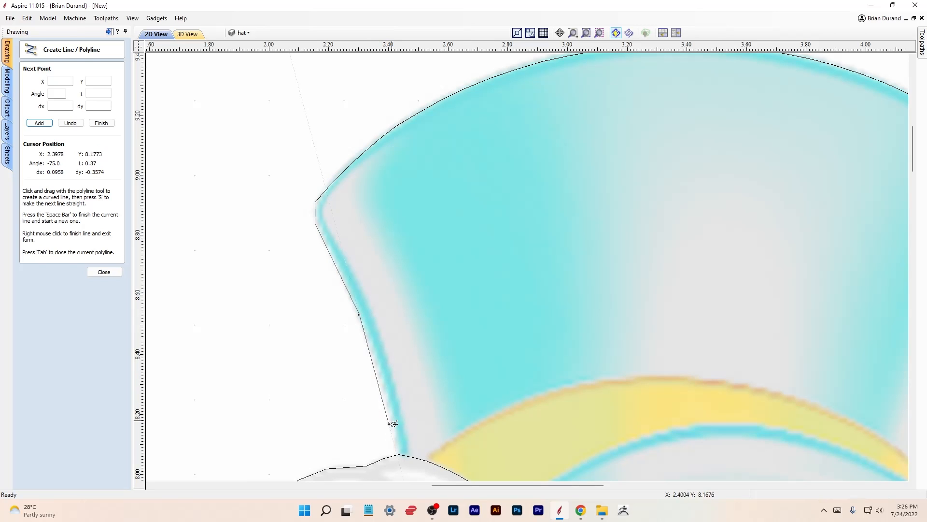
pyautogui.click(402, 454)
# - Extend the polyline along the glove's top edge to the left corner of the yellow hat band and finish it with a short upward segment
pyautogui.scroll(5, 401, 455)
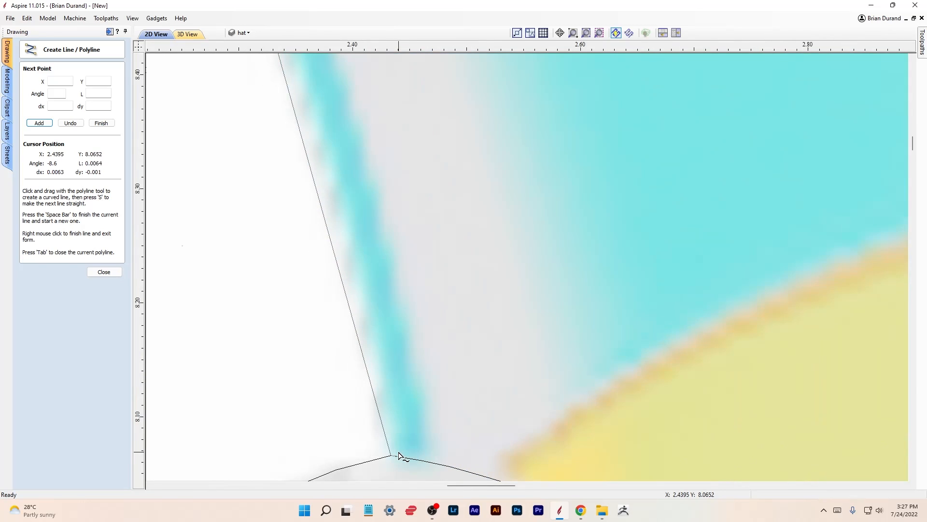
pyautogui.scroll(2, 399, 447)
pyautogui.moveTo(445, 439); pyautogui.dragTo(385, 238, button='middle')
pyautogui.scroll(-4, 470, 270)
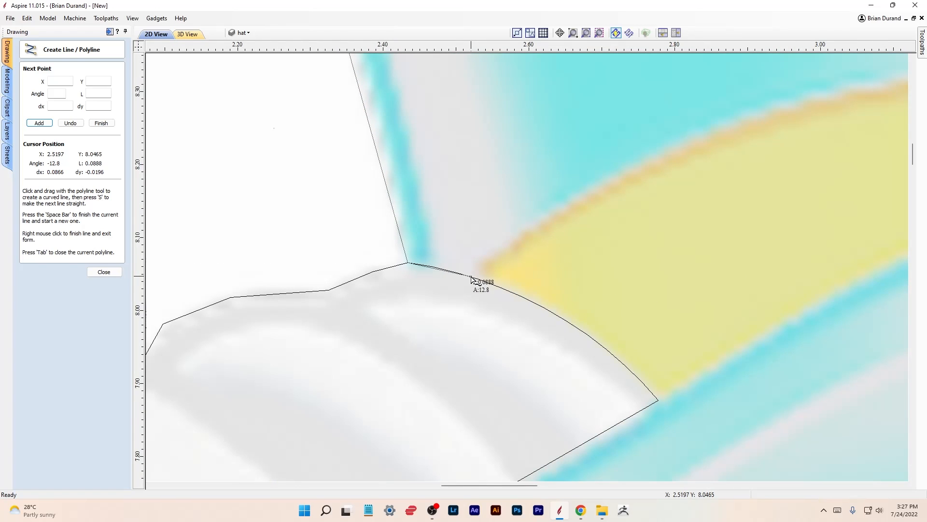
pyautogui.click(472, 277)
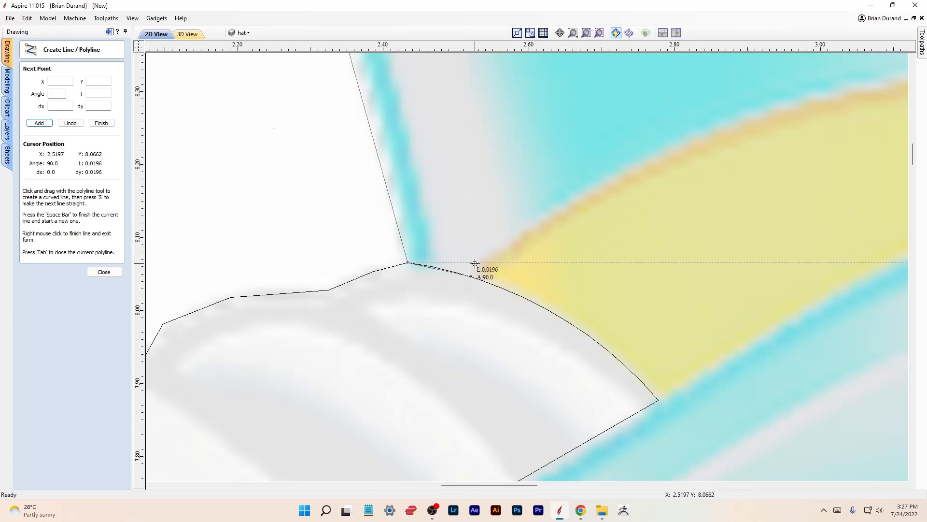
pyautogui.click(474, 262)
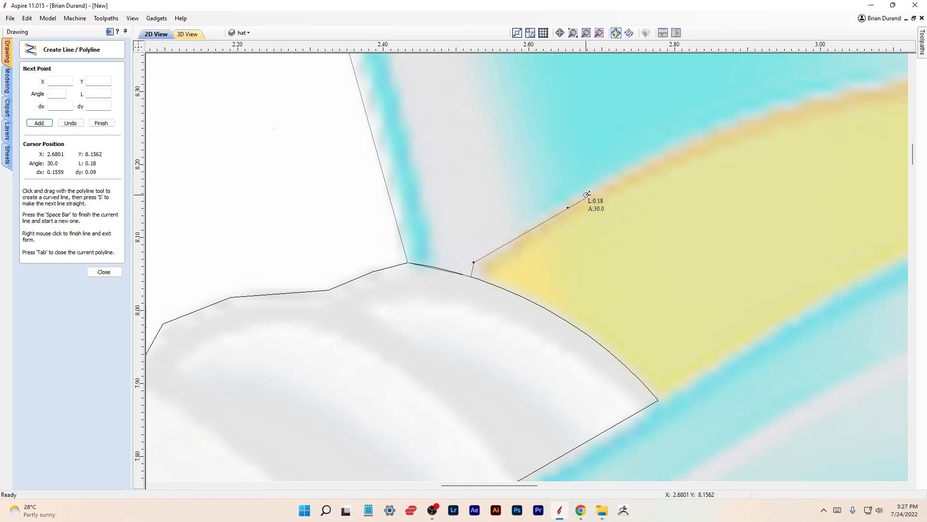
pyautogui.scroll(-6, 587, 194)
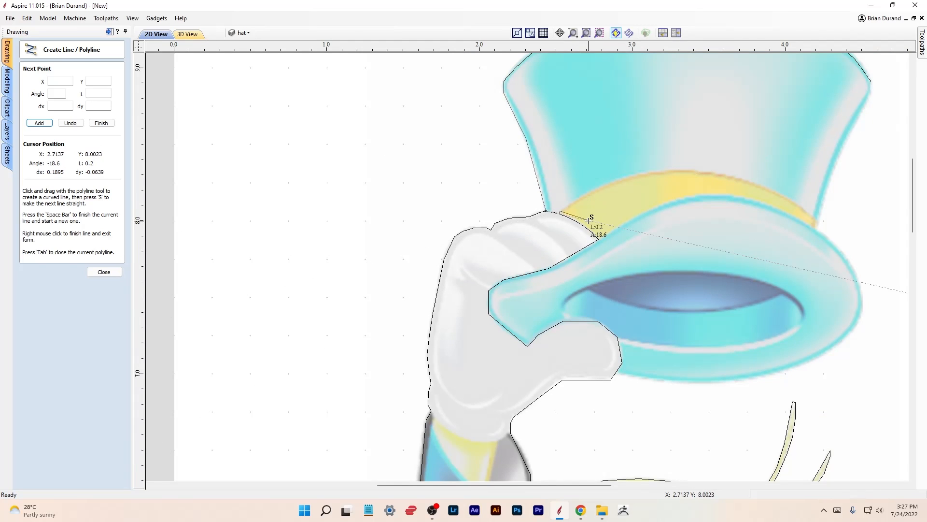
pyautogui.scroll(-1, 587, 216)
pyautogui.scroll(1, 582, 213)
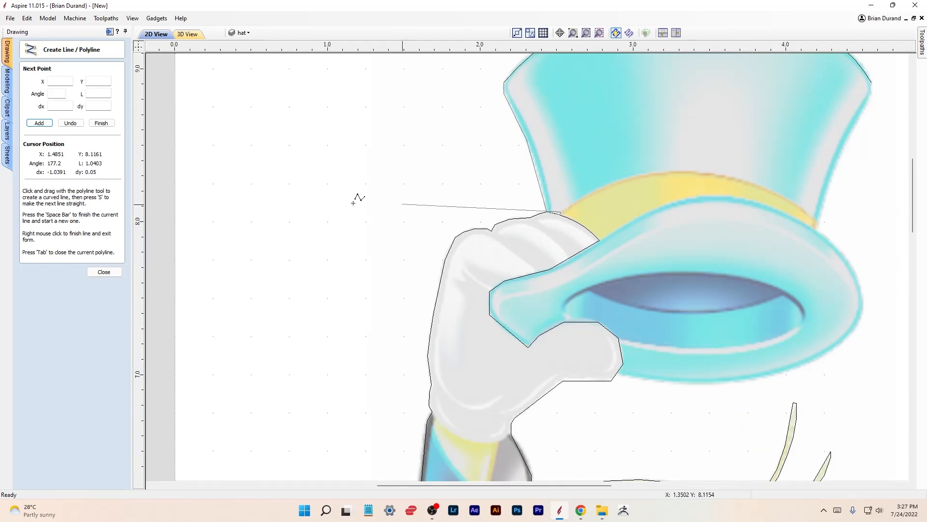
pyautogui.click(112, 271)
pyautogui.scroll(1, 544, 216)
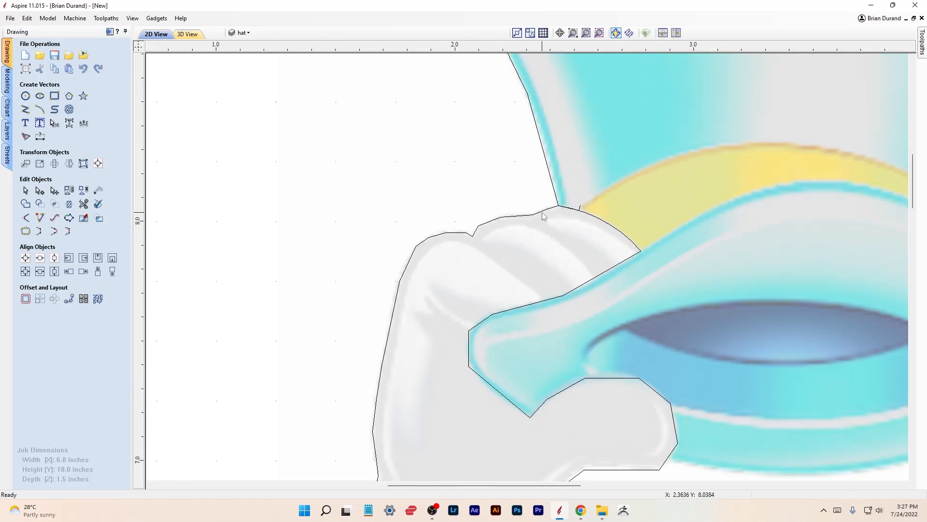
# - Delete the short upward segment at the polyline's end and move the endpoint to the glove's corner on the hat brim
pyautogui.scroll(2, 544, 215)
pyautogui.click(618, 200)
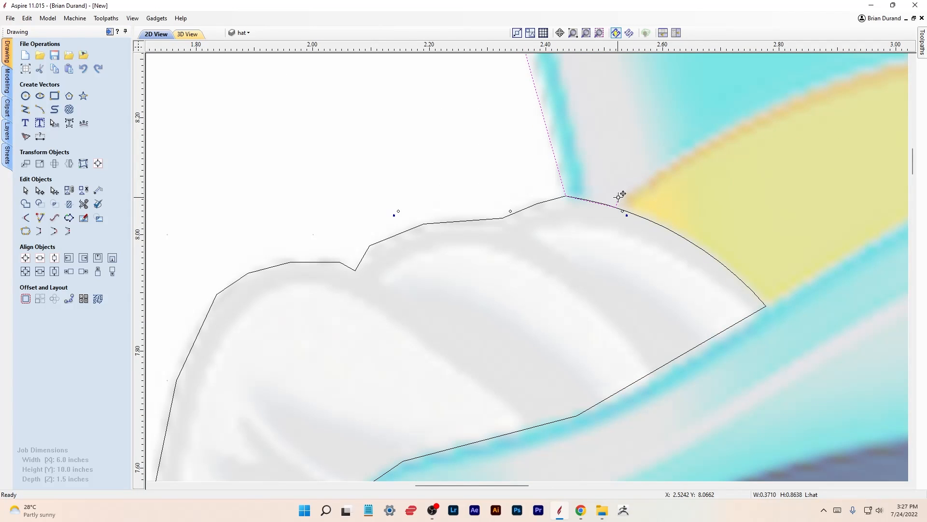
pyautogui.rightClick(620, 195)
pyautogui.press('Escape')
pyautogui.click(52, 204)
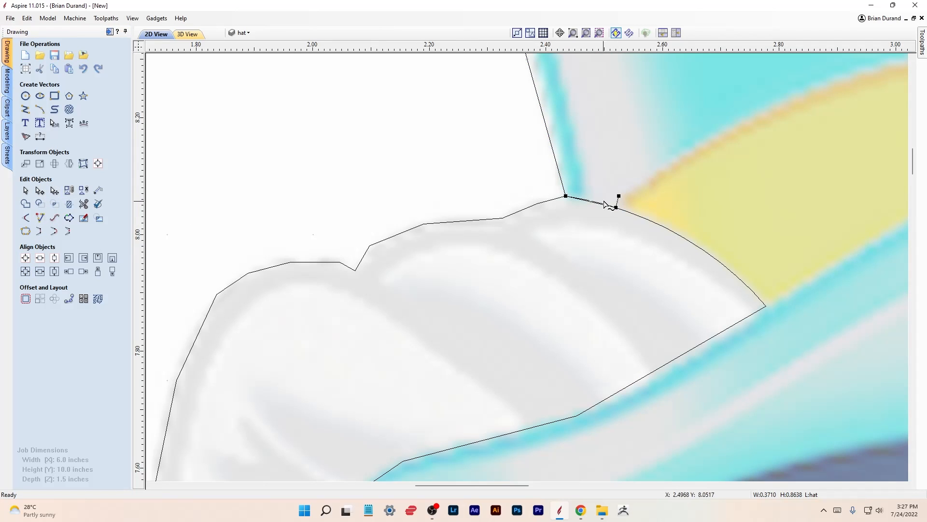
pyautogui.rightClick(618, 197)
pyautogui.click(642, 201)
pyautogui.moveTo(666, 224); pyautogui.dragTo(766, 306)
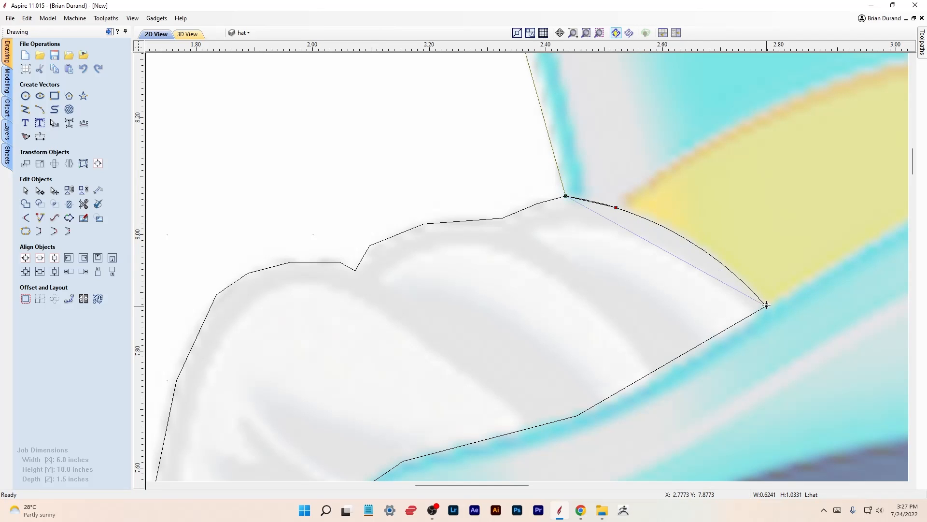
# - Insert two points in the polyline span over the glove's fingers and move them onto the glove's curved edge
pyautogui.moveTo(666, 251); pyautogui.dragTo(676, 233)
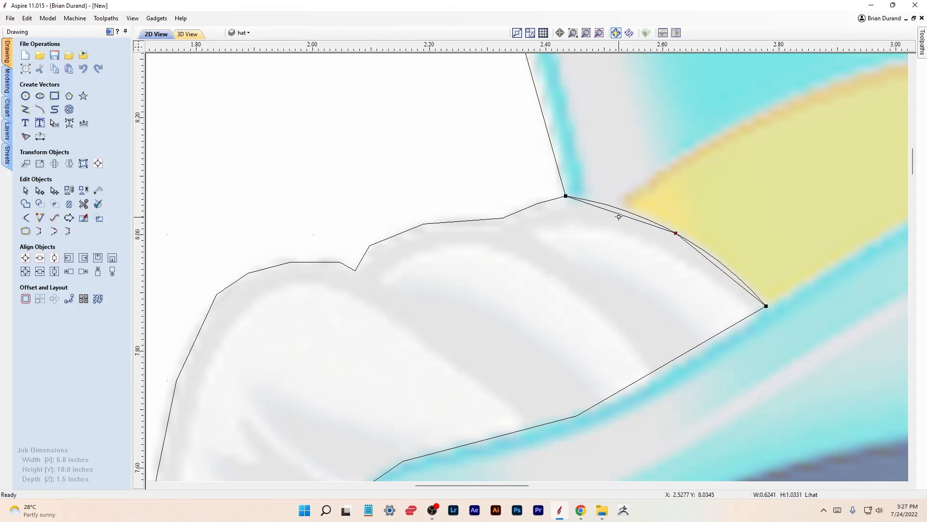
pyautogui.press('p')
pyautogui.moveTo(620, 214); pyautogui.dragTo(621, 214)
pyautogui.press('Up')
pyautogui.press('Up')
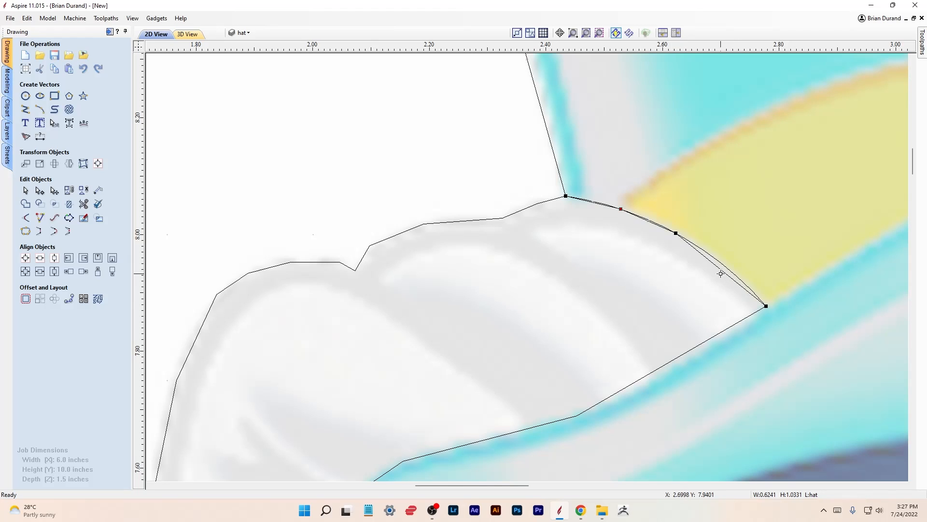
# - Insert a point on the polyline's last span near the brim and nudge it right and up onto the glove's edge
pyautogui.rightClick(725, 277)
pyautogui.click(760, 313)
pyautogui.press('Right')
pyautogui.press('Right')
pyautogui.press('Up')
pyautogui.press('Up')
pyautogui.press('Down')
# - Draw a polyline from the glove's corner on the brim along the brim's upper edge to its left tip
pyautogui.scroll(-1, 775, 273)
pyautogui.scroll(-1, 790, 299)
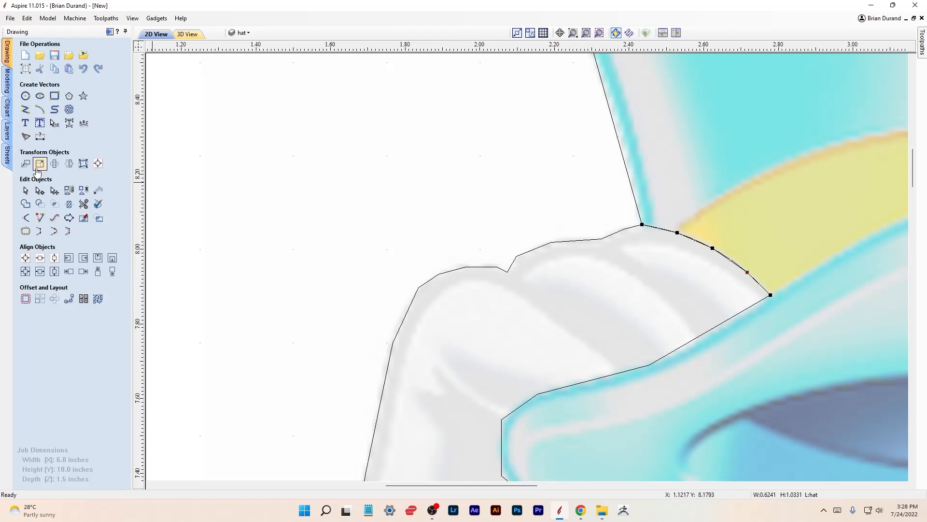
pyautogui.click(24, 110)
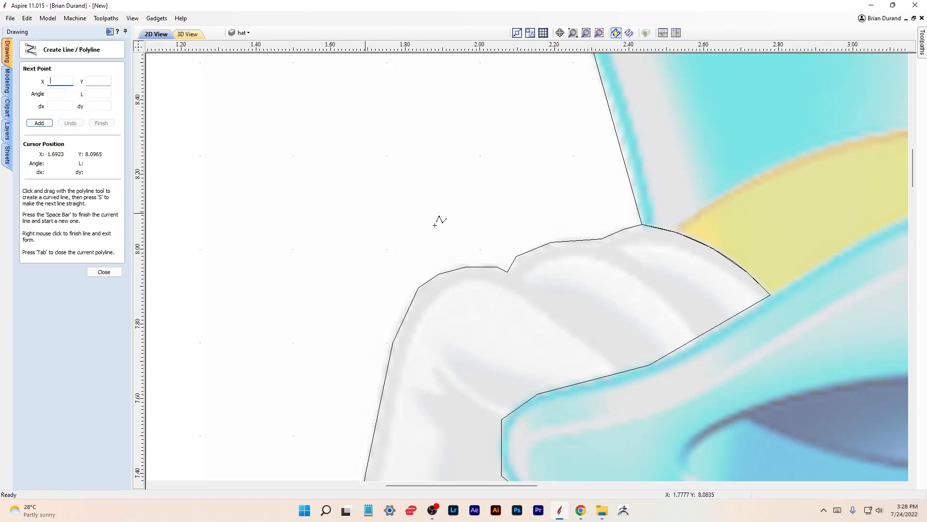
pyautogui.click(770, 294)
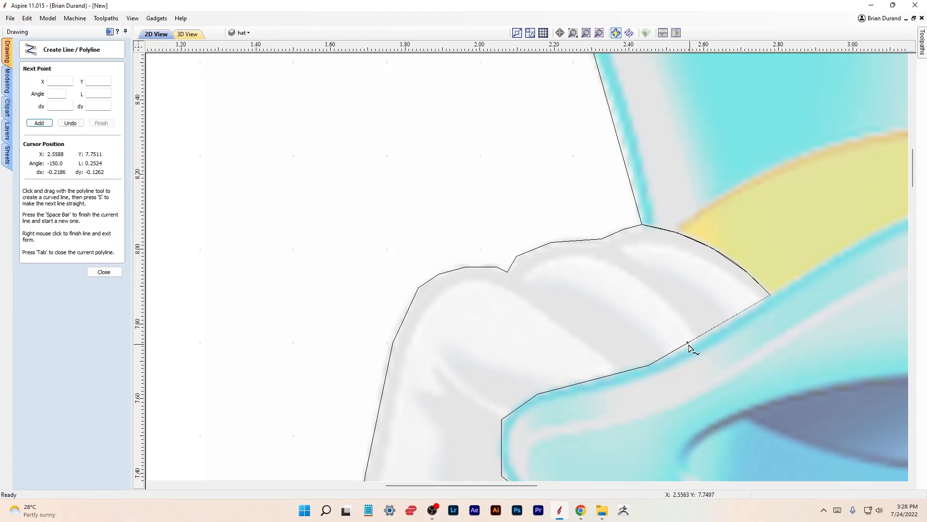
pyautogui.click(649, 366)
pyautogui.click(537, 394)
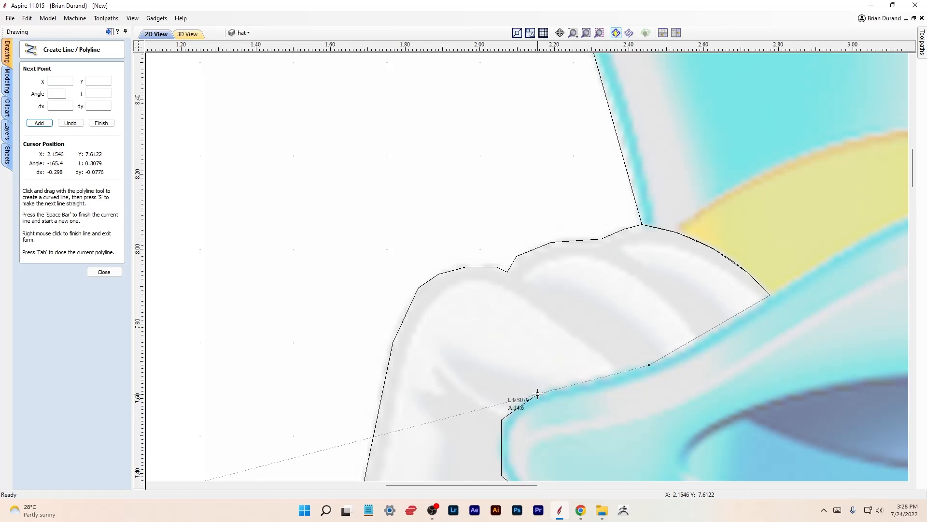
pyautogui.click(501, 418)
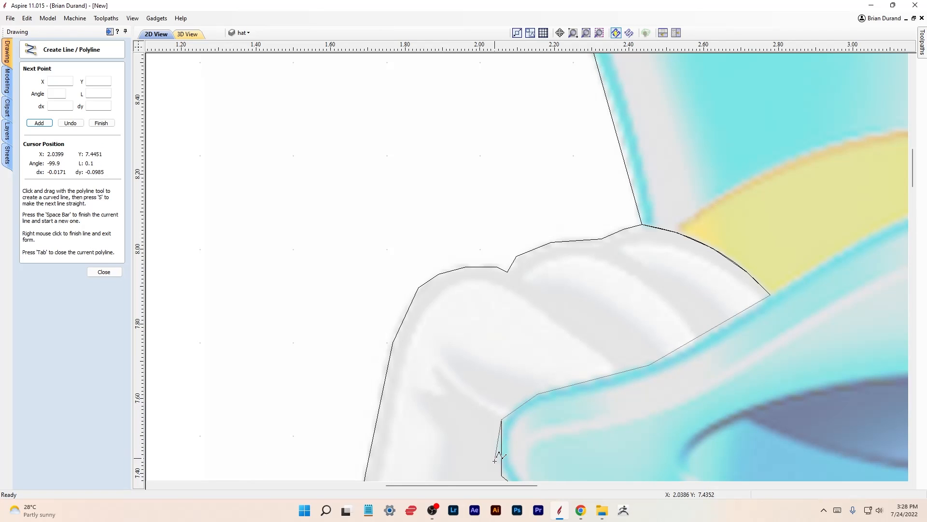
# - Continue the polyline around the brim's left tip, then over and down the glove's thumb to the brim's lower edge
pyautogui.scroll(1, 499, 475)
pyautogui.moveTo(501, 470); pyautogui.dragTo(497, 256, button='middle')
pyautogui.click(498, 259)
pyautogui.click(617, 359)
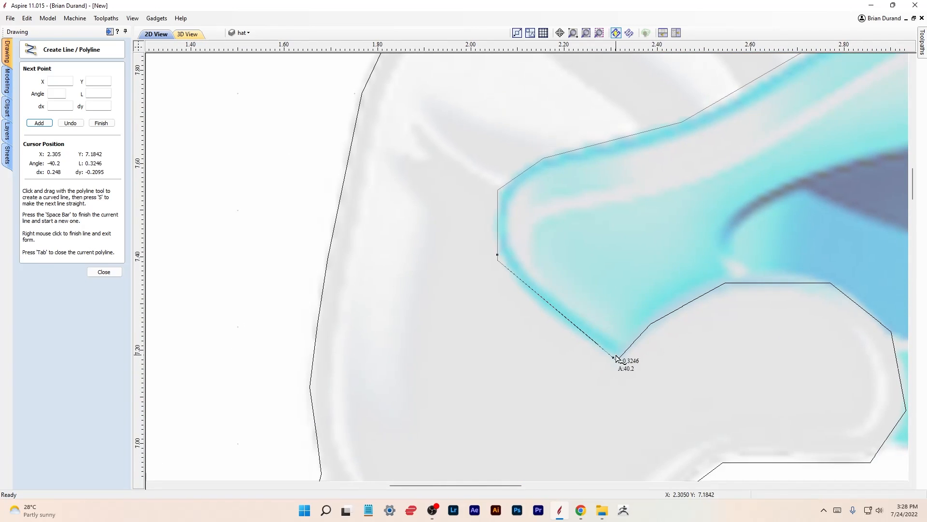
pyautogui.click(651, 323)
pyautogui.click(725, 285)
pyautogui.click(831, 283)
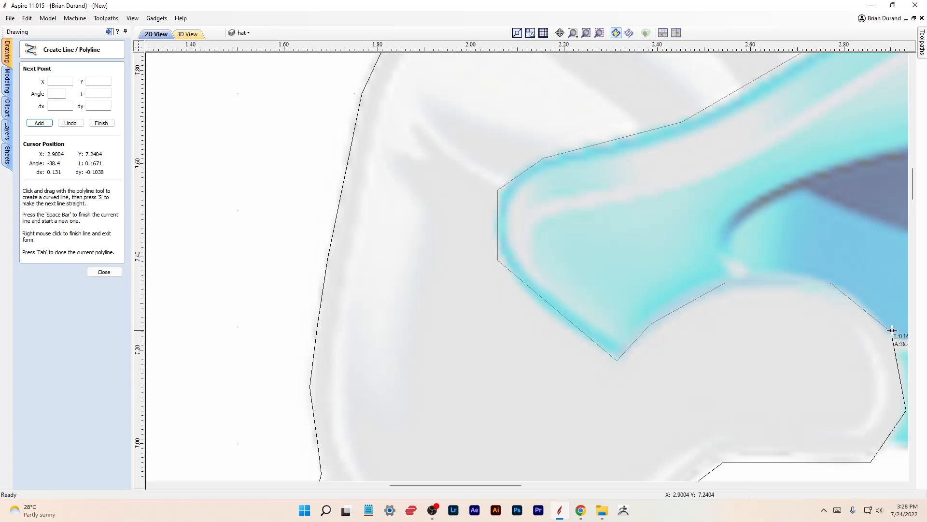
pyautogui.moveTo(892, 330); pyautogui.dragTo(691, 217, button='middle')
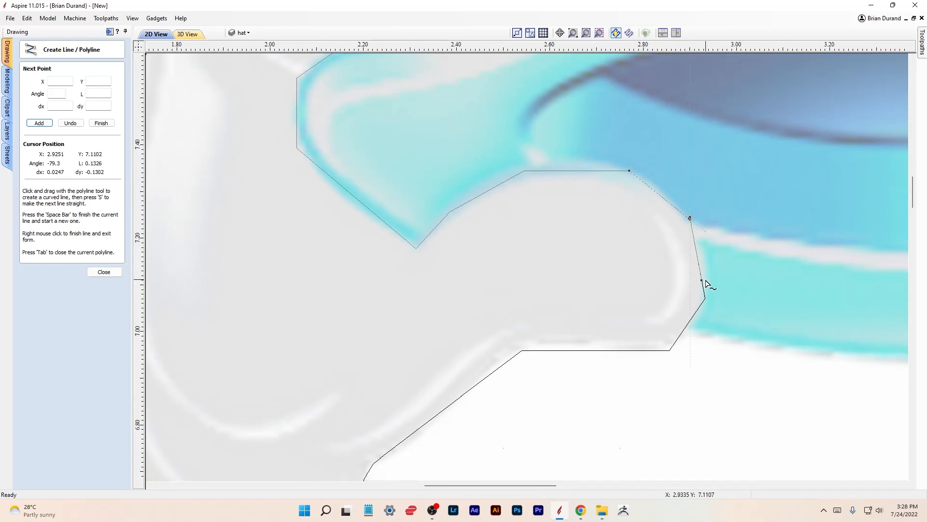
pyautogui.click(706, 298)
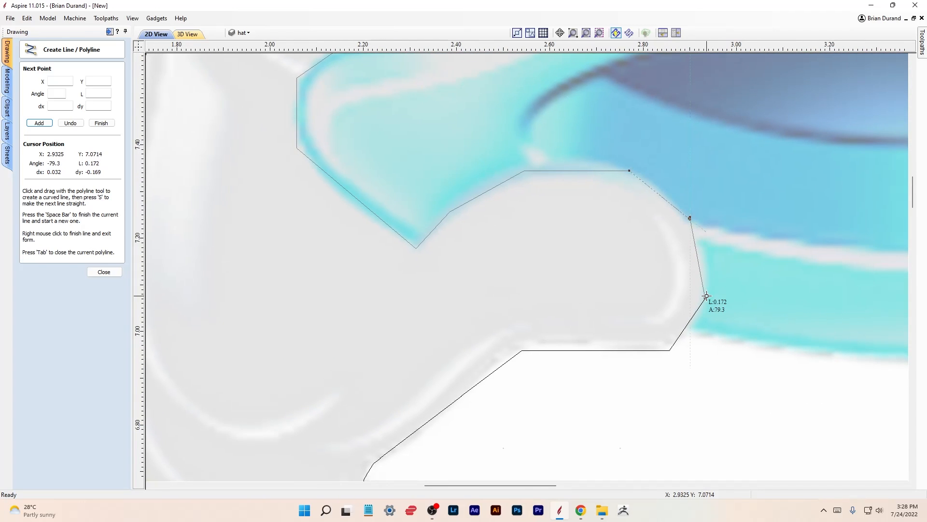
pyautogui.click(681, 336)
# - Extend the polyline rightward along the bottom edge of the hat brim
pyautogui.click(868, 358)
pyautogui.moveTo(868, 358); pyautogui.dragTo(378, 272, button='middle')
pyautogui.click(560, 264)
pyautogui.click(702, 236)
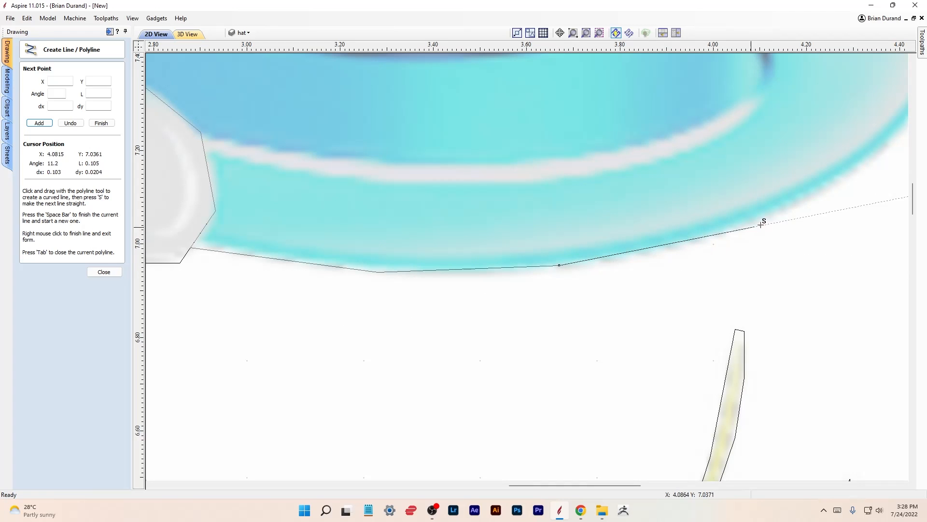
pyautogui.click(803, 198)
pyautogui.moveTo(843, 187); pyautogui.dragTo(578, 293, button='middle')
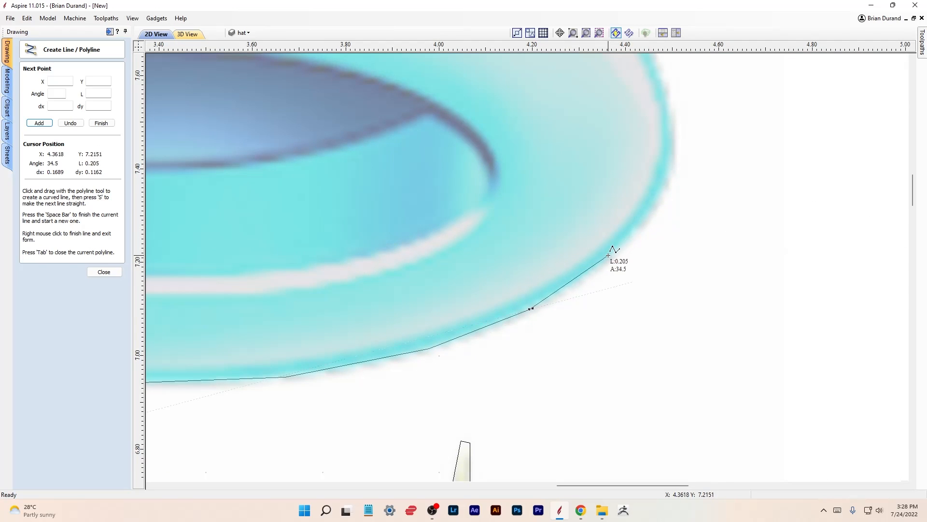
# - Carry the polyline around the brim's right end and up to the right corner of the yellow hat band
pyautogui.click(597, 266)
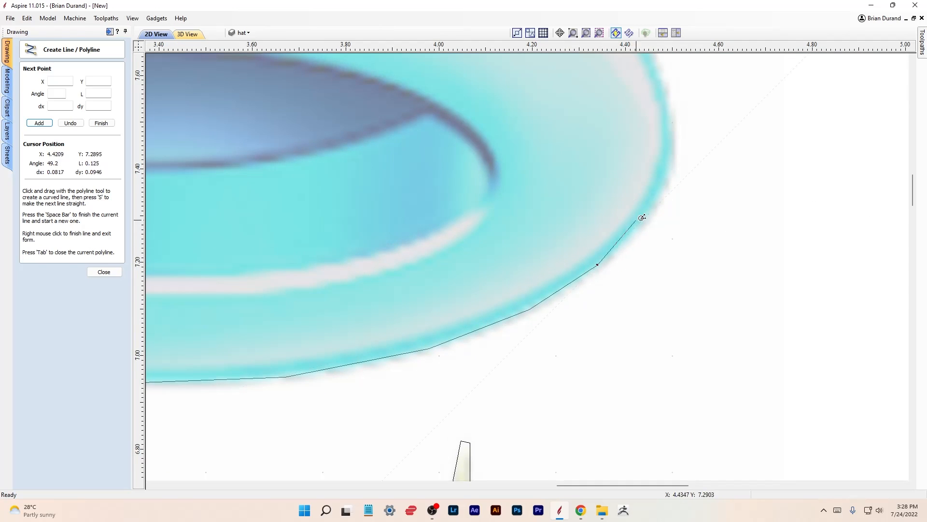
pyautogui.click(660, 201)
pyautogui.click(674, 131)
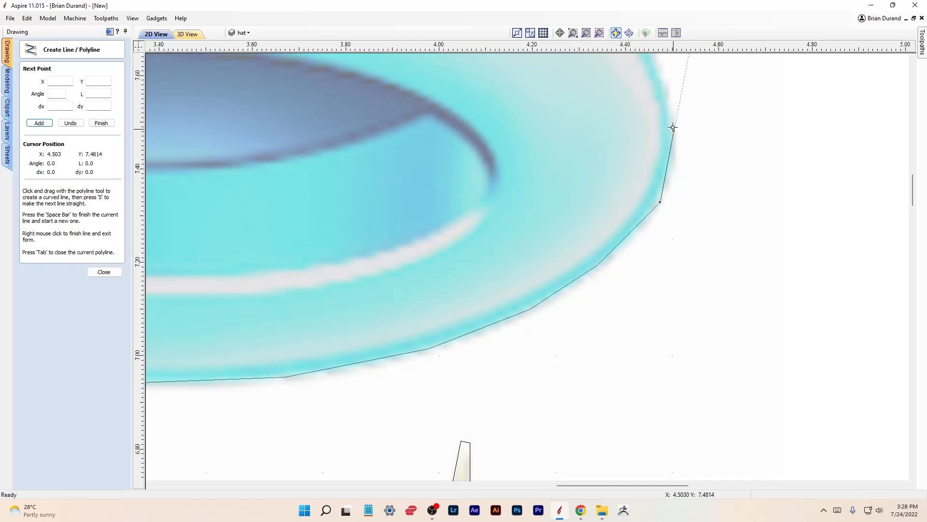
pyautogui.click(660, 70)
pyautogui.moveTo(660, 70); pyautogui.dragTo(711, 348, button='middle')
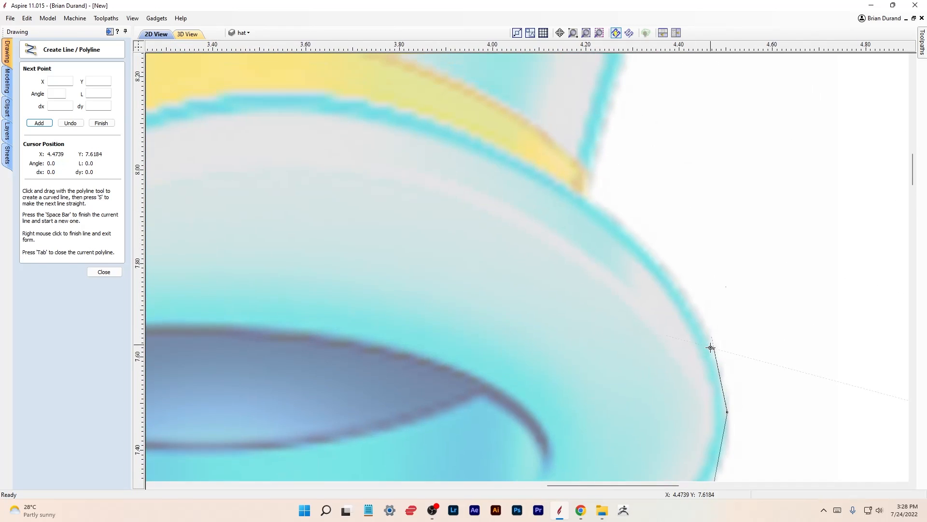
pyautogui.click(690, 300)
pyautogui.click(646, 250)
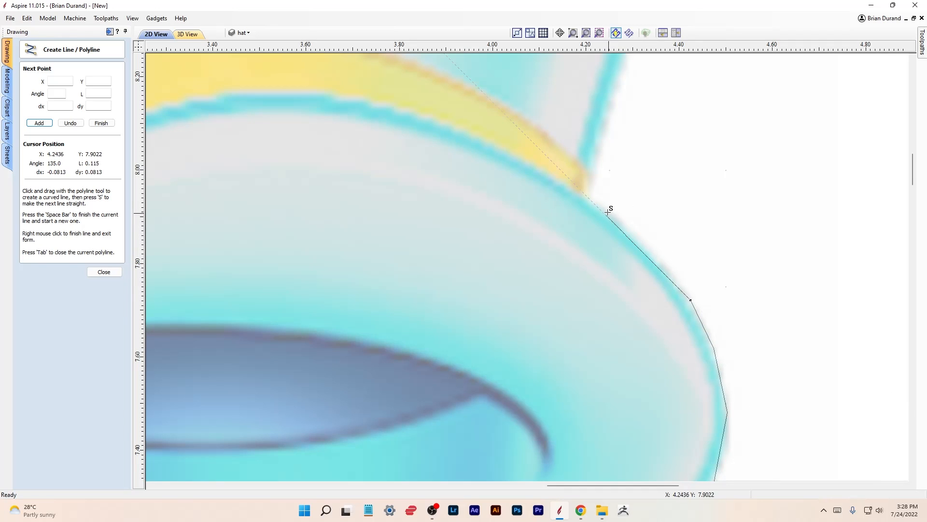
pyautogui.click(581, 198)
# - Run the polyline up the hat's right side to the right end of the crown arc and finish it
pyautogui.scroll(-2, 581, 199)
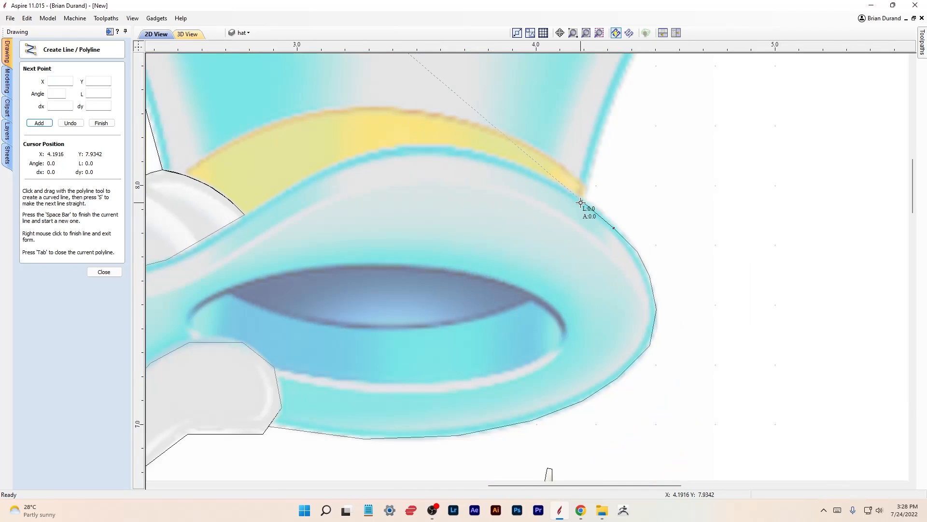
pyautogui.scroll(-4, 582, 202)
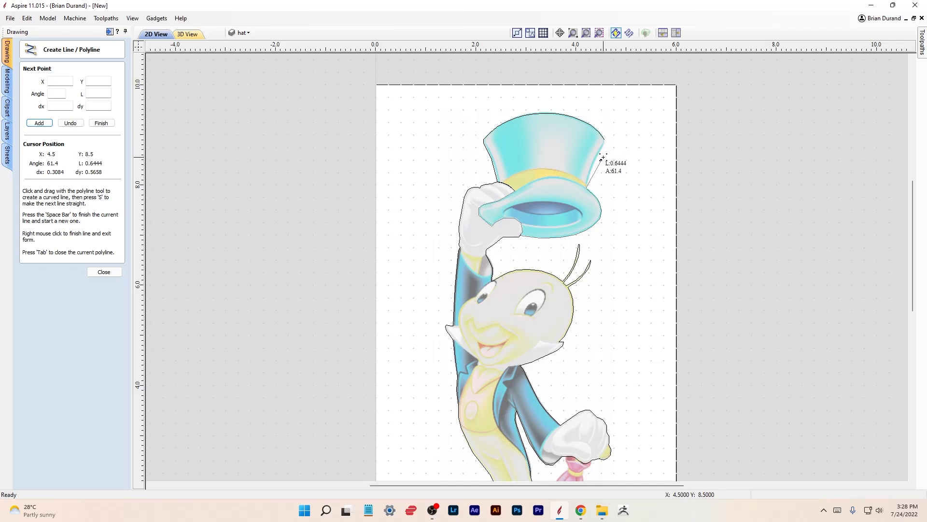
pyautogui.scroll(6, 602, 157)
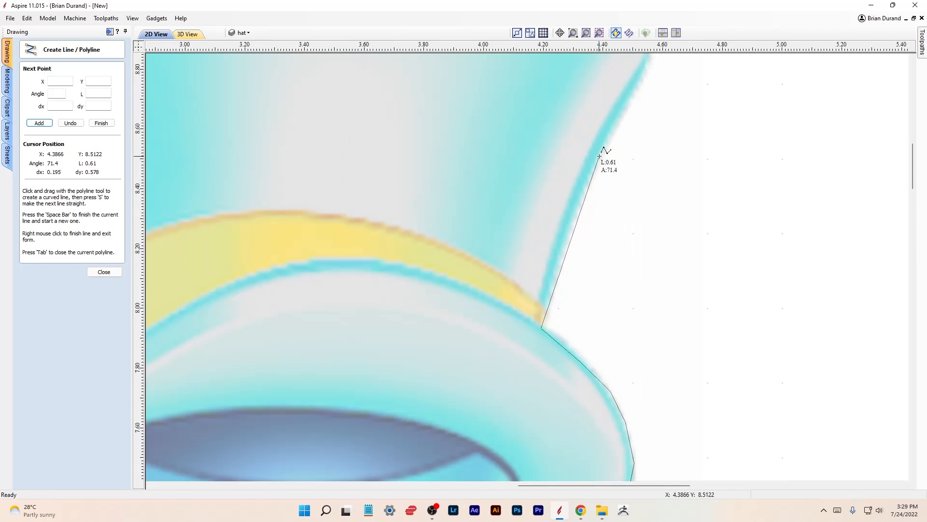
pyautogui.click(600, 149)
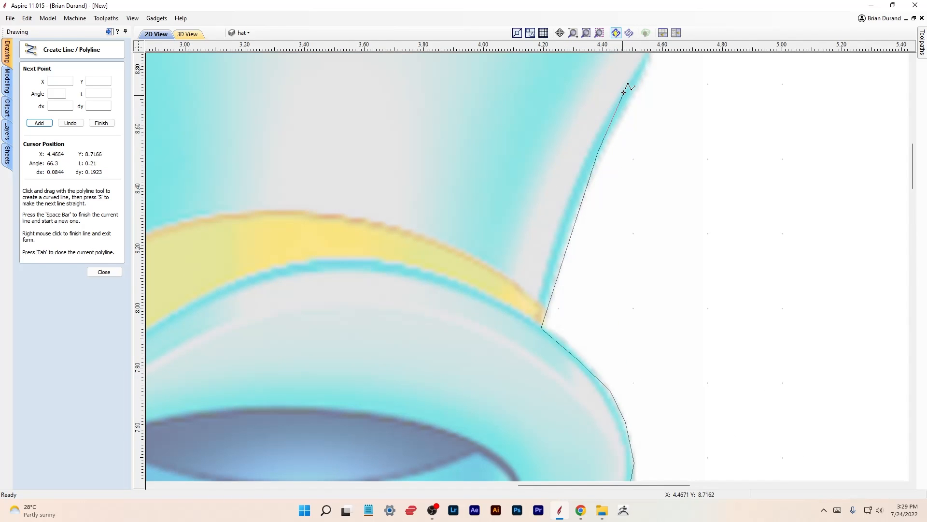
pyautogui.moveTo(640, 73); pyautogui.dragTo(607, 205, button='middle')
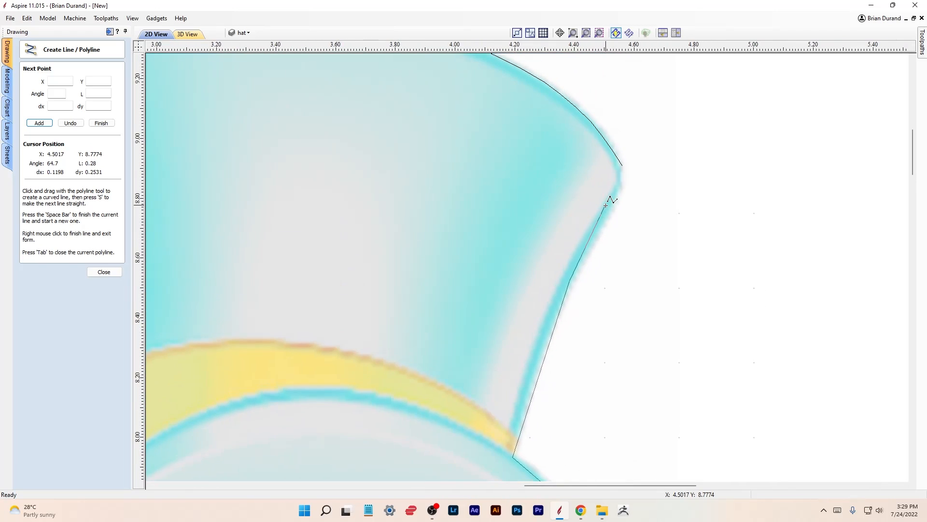
pyautogui.click(622, 181)
pyautogui.click(621, 168)
pyautogui.scroll(-4, 369, 234)
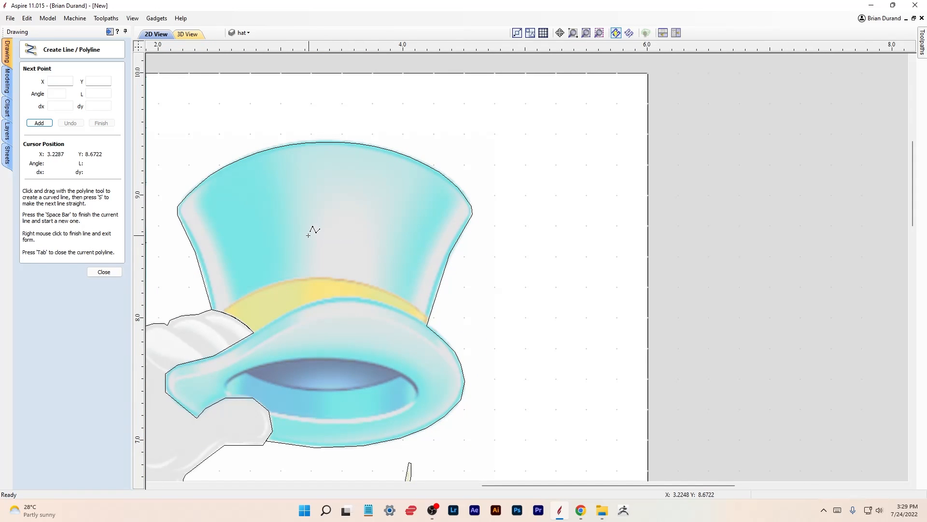
pyautogui.click(100, 272)
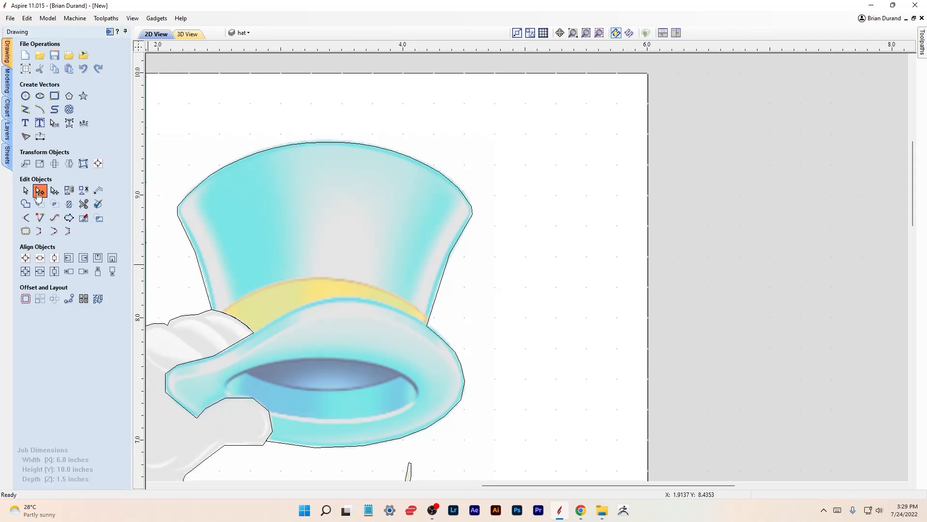
# - Insert a point on the lower span of the hat's left side and fit it to the hat's edge
pyautogui.click(202, 280)
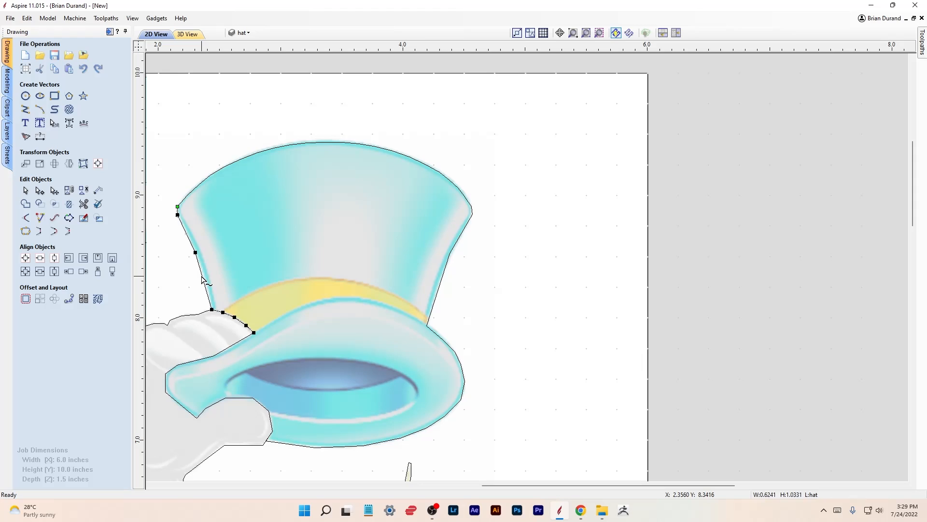
pyautogui.rightClick(205, 282)
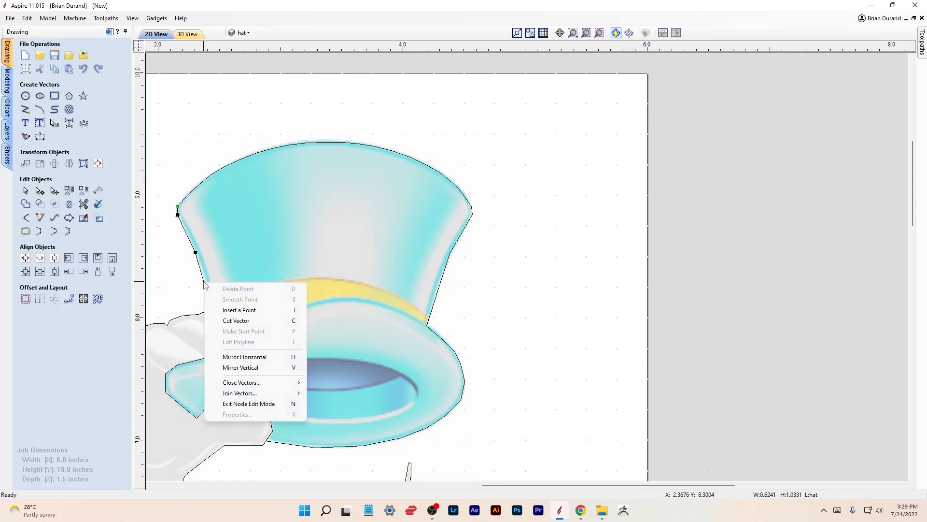
pyautogui.click(232, 308)
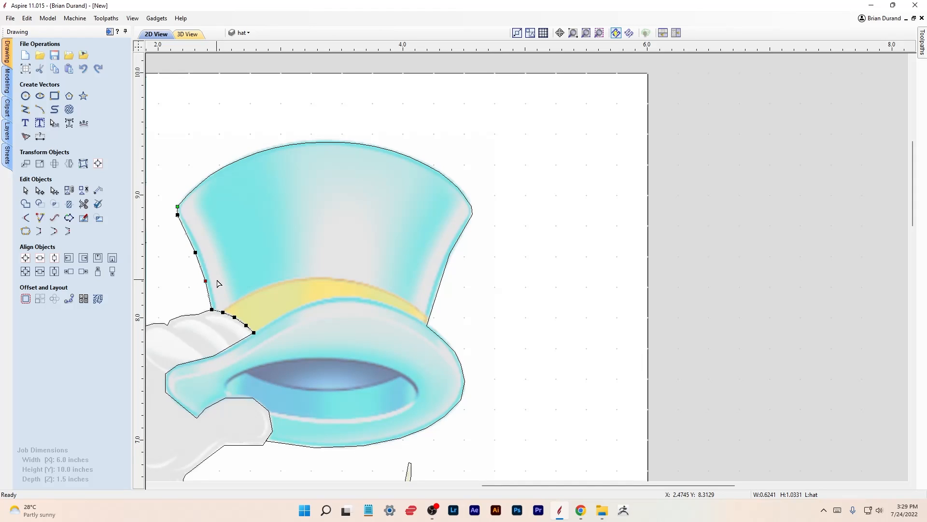
# - Nudge the lowest left point of the brim's bottom outline up onto the brim's edge
pyautogui.scroll(-1, 317, 229)
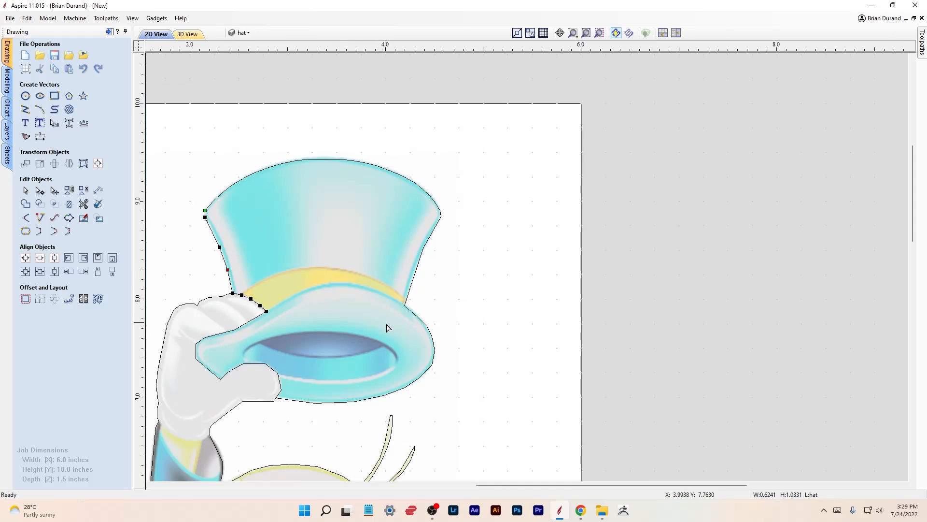
pyautogui.scroll(5, 318, 411)
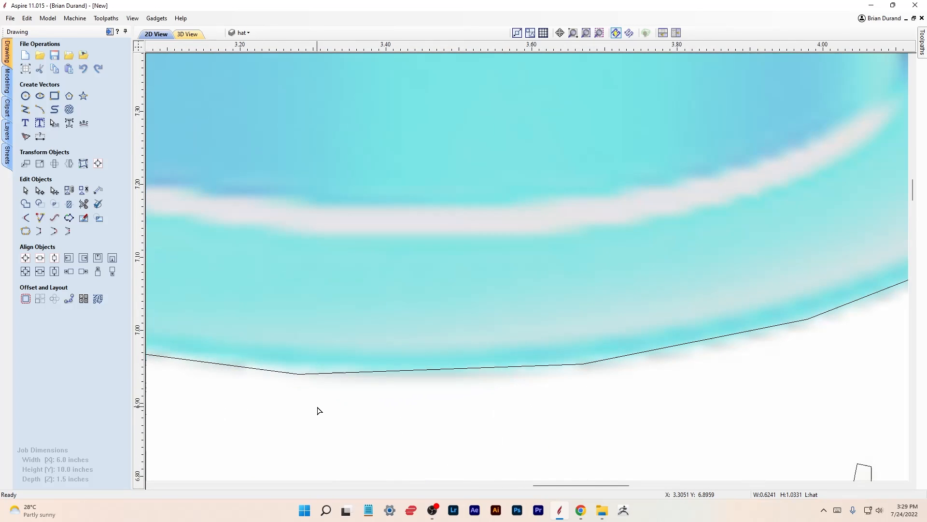
pyautogui.click(299, 375)
pyautogui.press('Up')
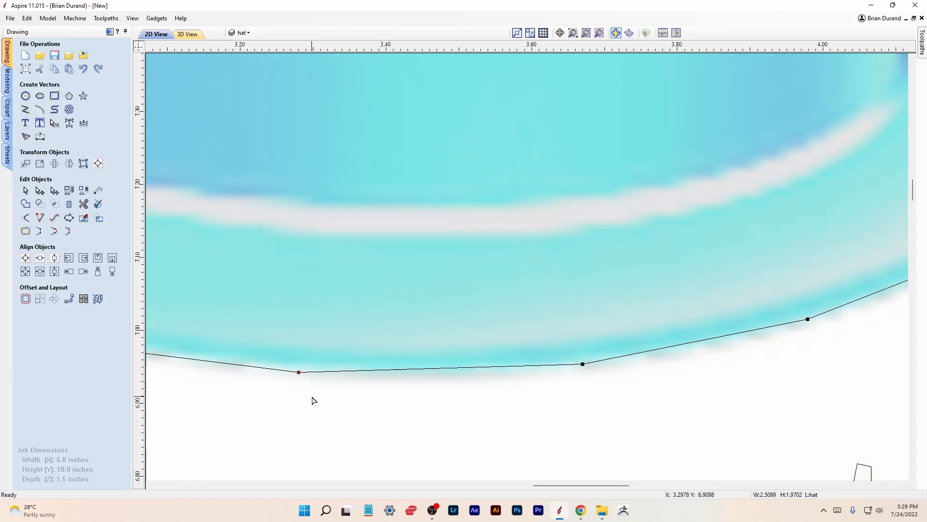
pyautogui.press('Up')
pyautogui.press('Up')
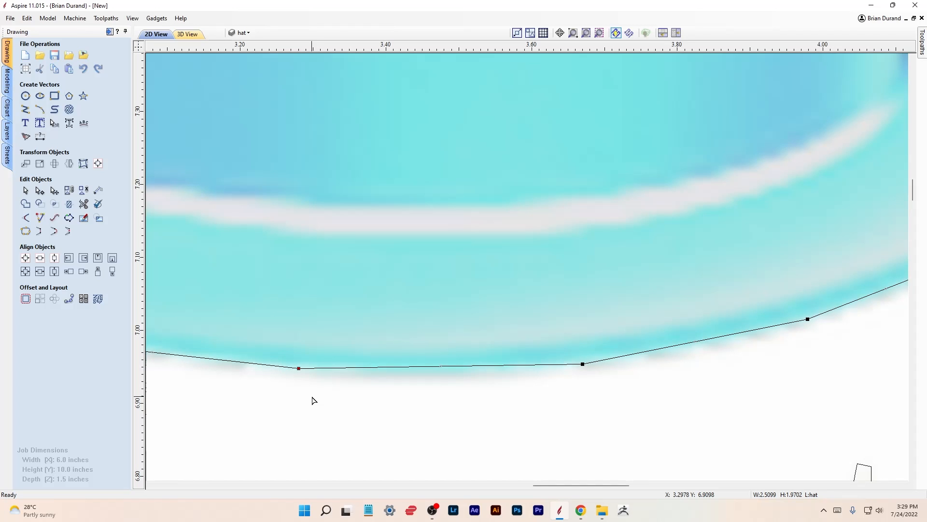
pyautogui.scroll(-2, 313, 401)
pyautogui.scroll(-6, 313, 399)
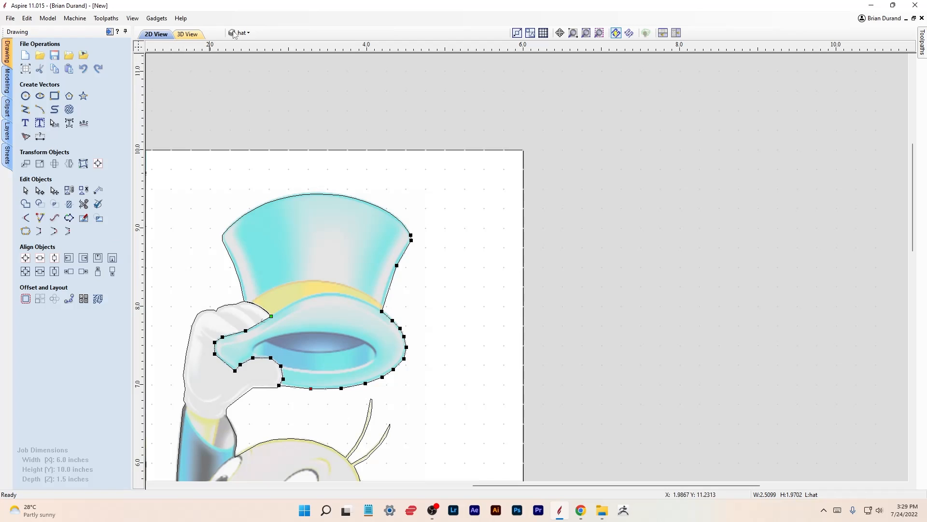
# - Leave node editing on the hat outline and hide the body layer
pyautogui.click(25, 190)
pyautogui.click(241, 32)
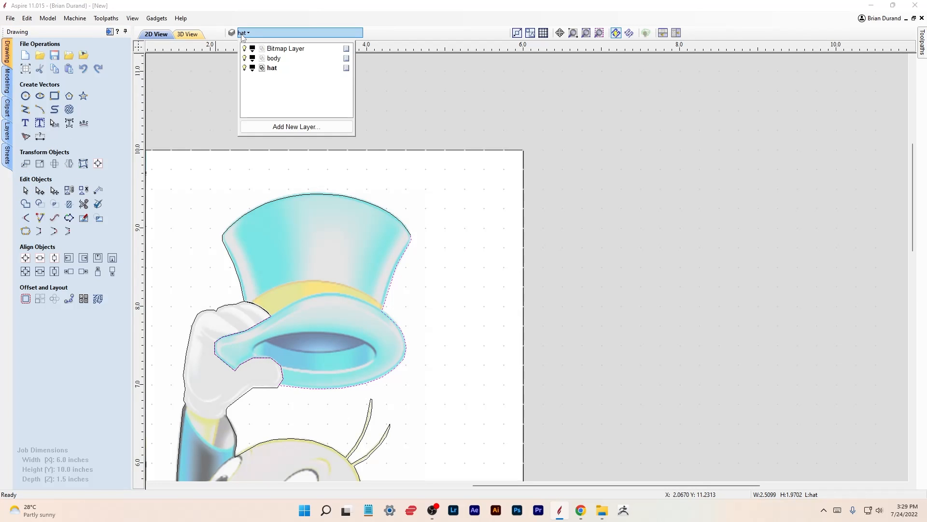
pyautogui.click(245, 58)
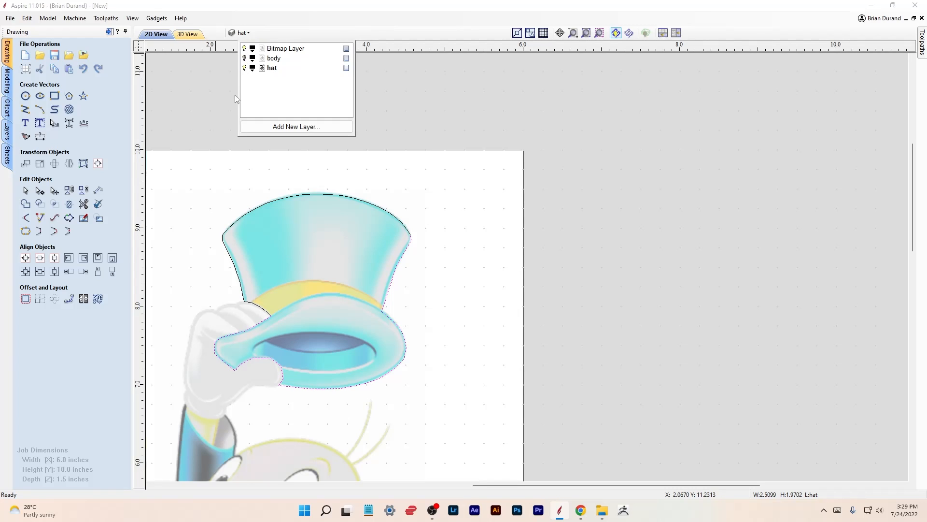
pyautogui.click(222, 132)
# - Join the three open hat vectors into one closed outline and select it
pyautogui.moveTo(178, 180); pyautogui.dragTo(431, 413)
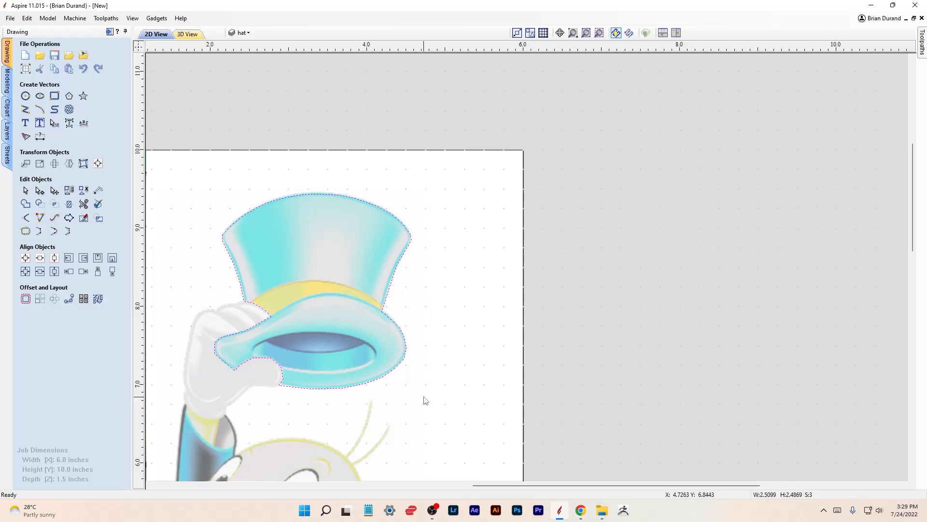
pyautogui.click(25, 231)
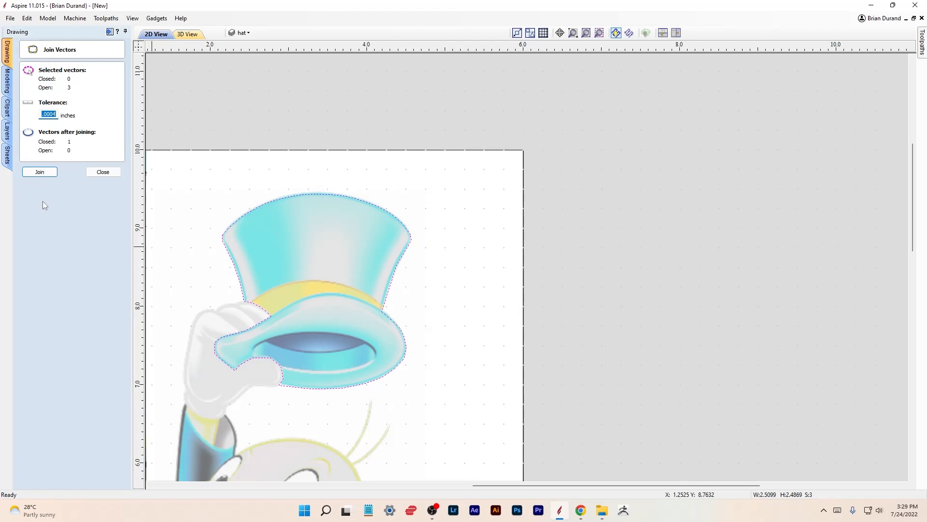
pyautogui.click(45, 175)
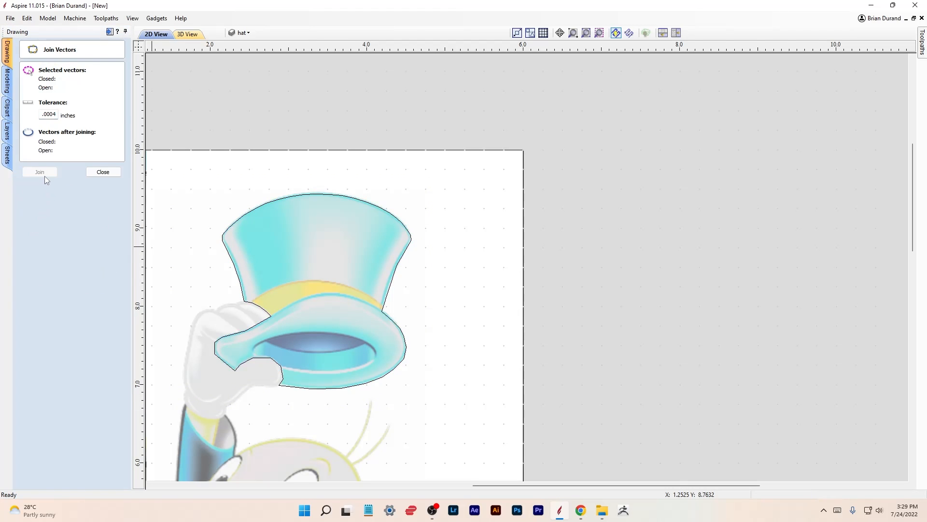
pyautogui.click(103, 172)
pyautogui.click(301, 196)
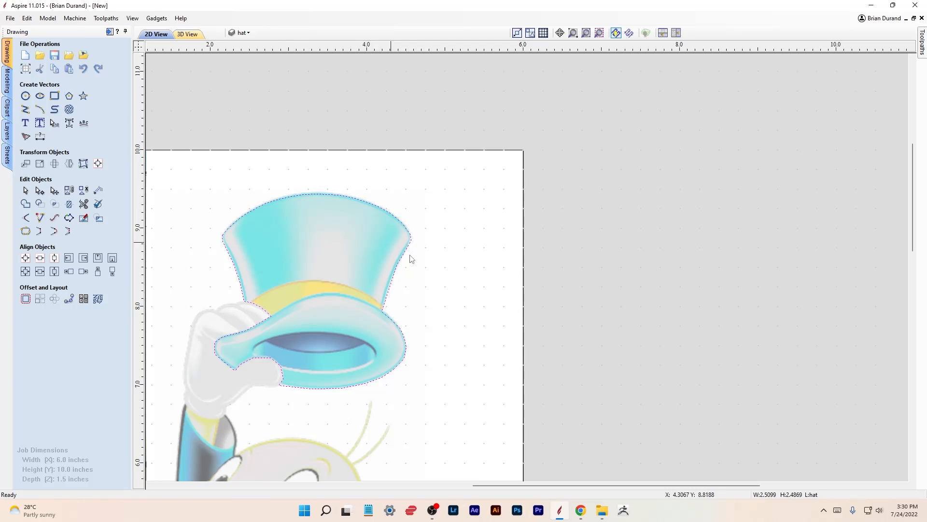
# - Add a new layer named umbrella for tracing the umbrella beneath the lower glove
pyautogui.scroll(-1, 431, 306)
pyautogui.moveTo(451, 327); pyautogui.dragTo(489, 209, button='middle')
pyautogui.scroll(-1, 483, 256)
pyautogui.scroll(2, 481, 265)
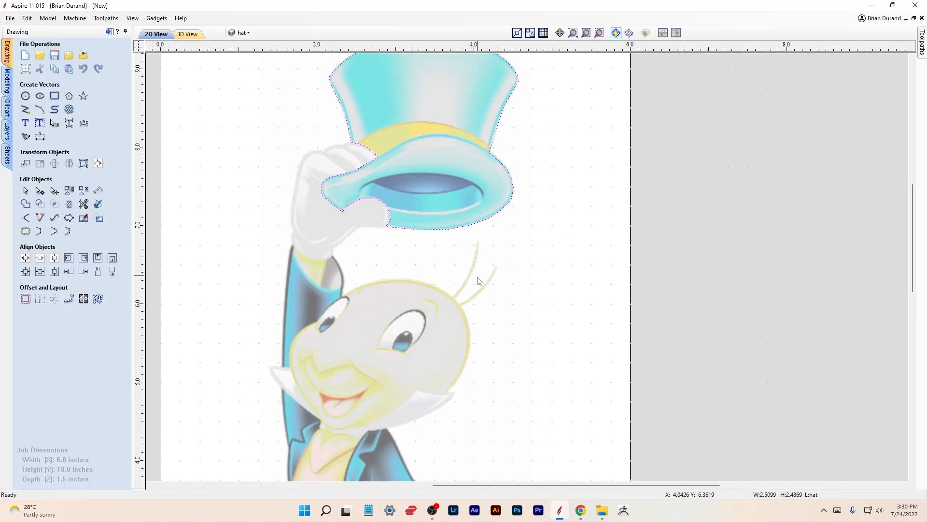
pyautogui.scroll(-1, 541, 382)
pyautogui.moveTo(543, 373); pyautogui.dragTo(549, 174, button='middle')
pyautogui.scroll(1, 529, 389)
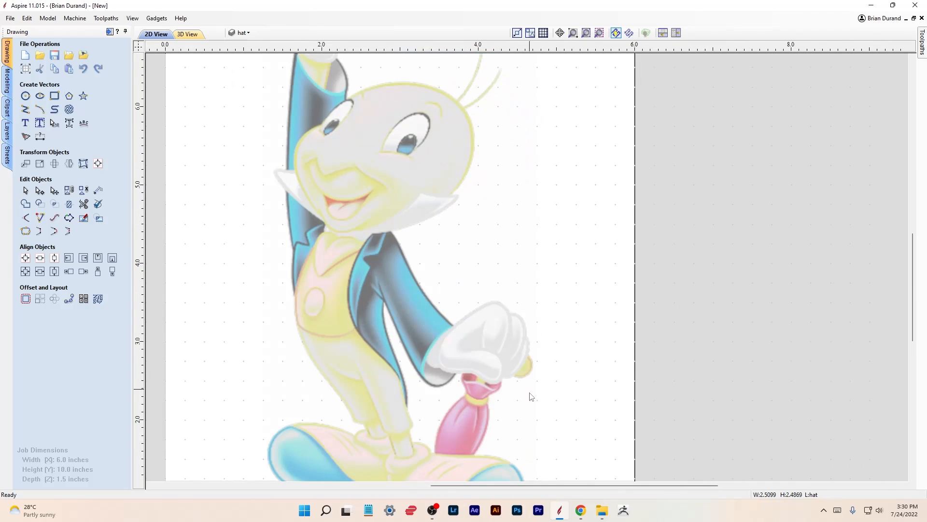
pyautogui.moveTo(528, 420); pyautogui.dragTo(529, 361, button='middle')
pyautogui.scroll(-1, 530, 360)
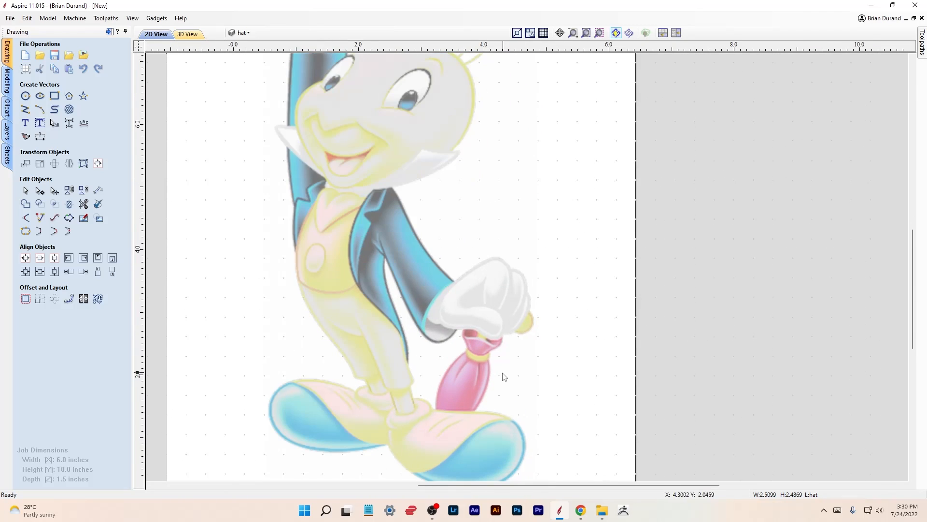
pyautogui.scroll(2, 502, 377)
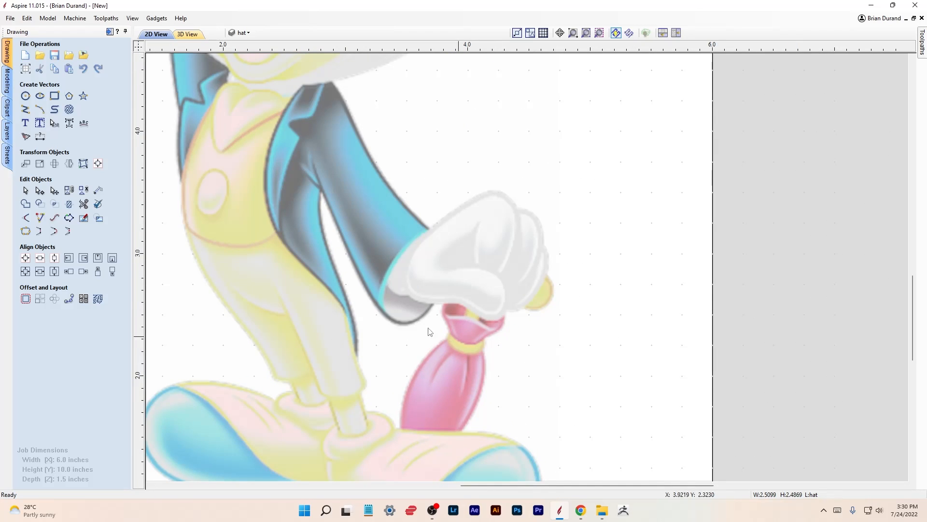
pyautogui.click(247, 34)
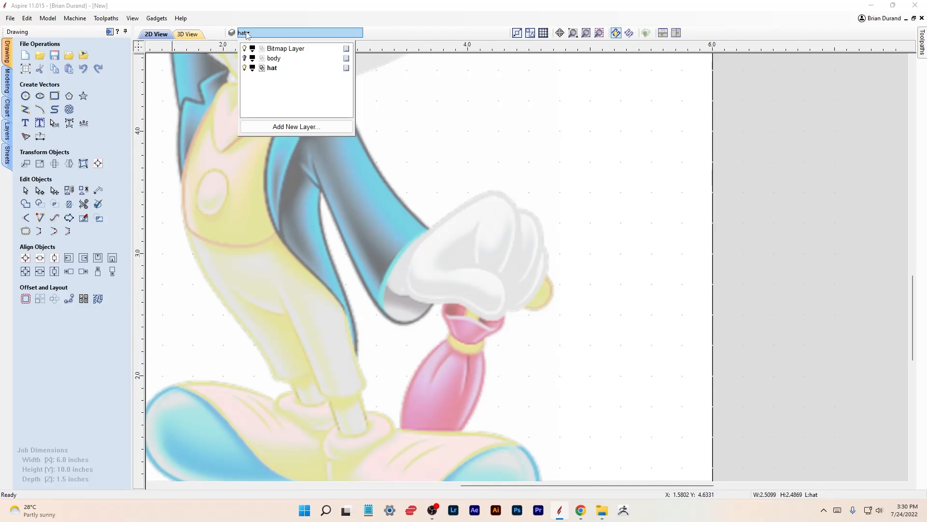
pyautogui.click(289, 126)
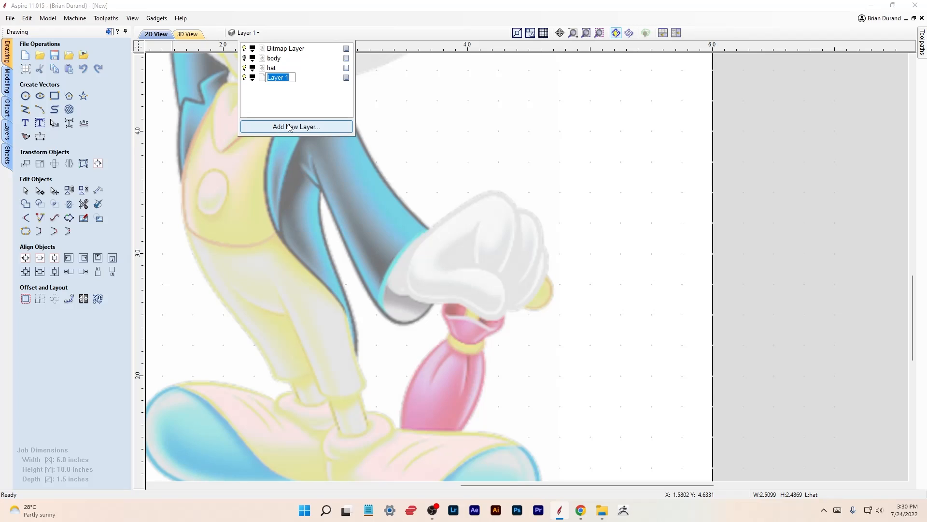
pyautogui.write('umbrella')
pyautogui.press('Return')
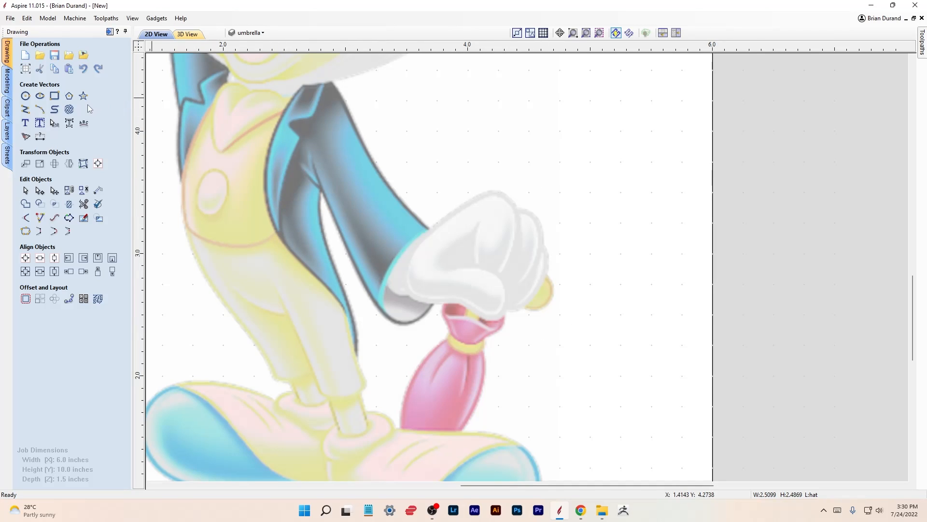
# - Draw a three-point arc of about 0.17 in radius along the outer edge of the yellow umbrella handle beside the glove
pyautogui.click(40, 109)
pyautogui.scroll(2, 558, 279)
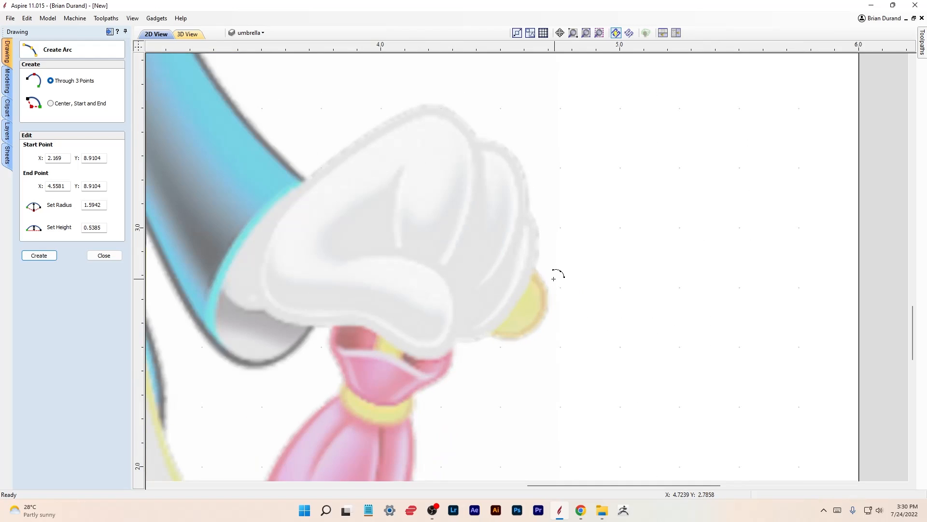
pyautogui.click(535, 273)
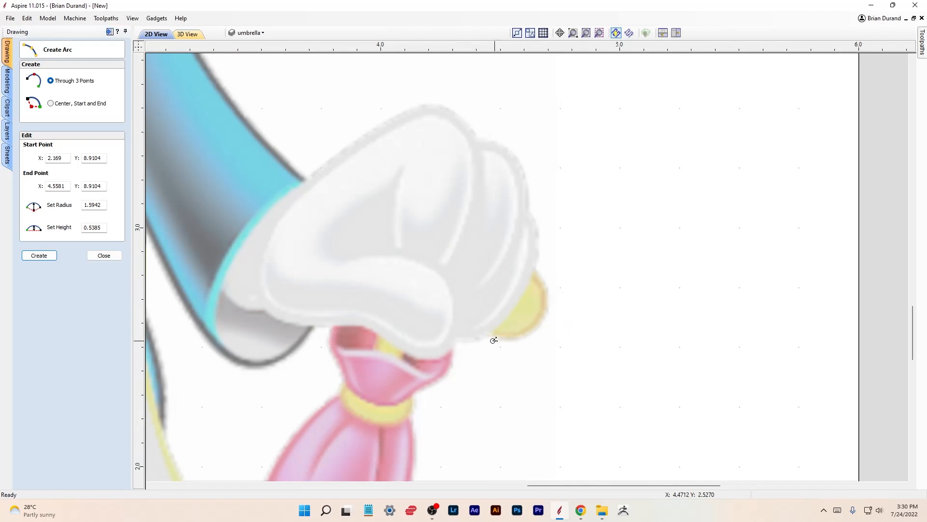
pyautogui.click(490, 336)
pyautogui.click(530, 328)
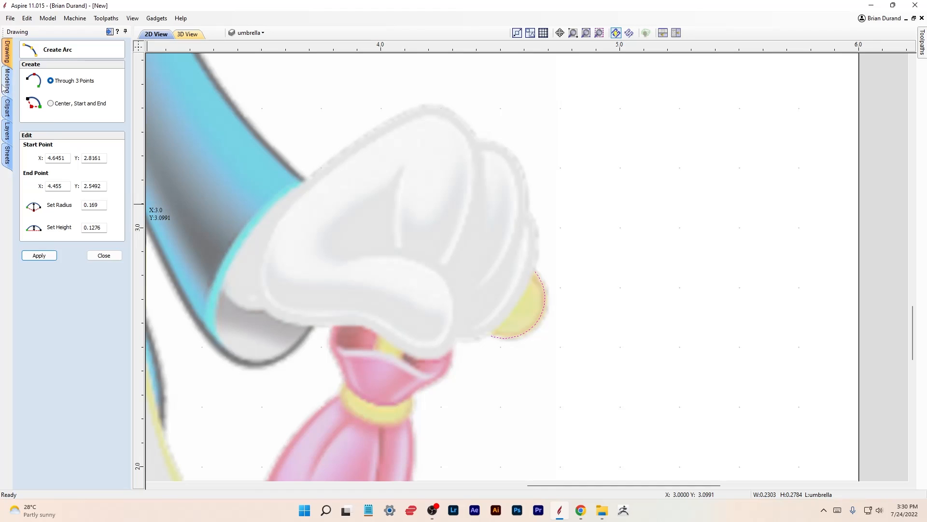
pyautogui.click(102, 255)
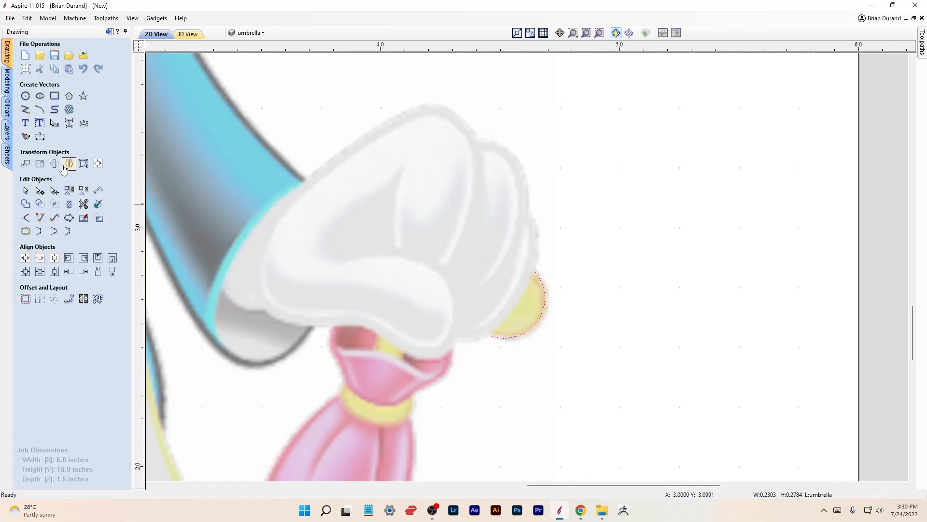
# - Draw a second three-point arc of about 0.49 in radius between the first arc's ends, along the glove's edge
pyautogui.click(39, 110)
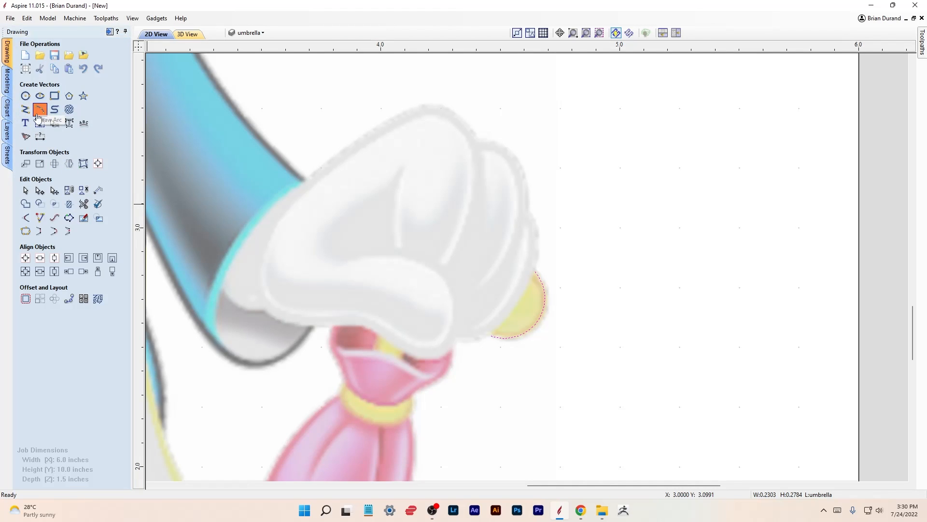
pyautogui.click(499, 326)
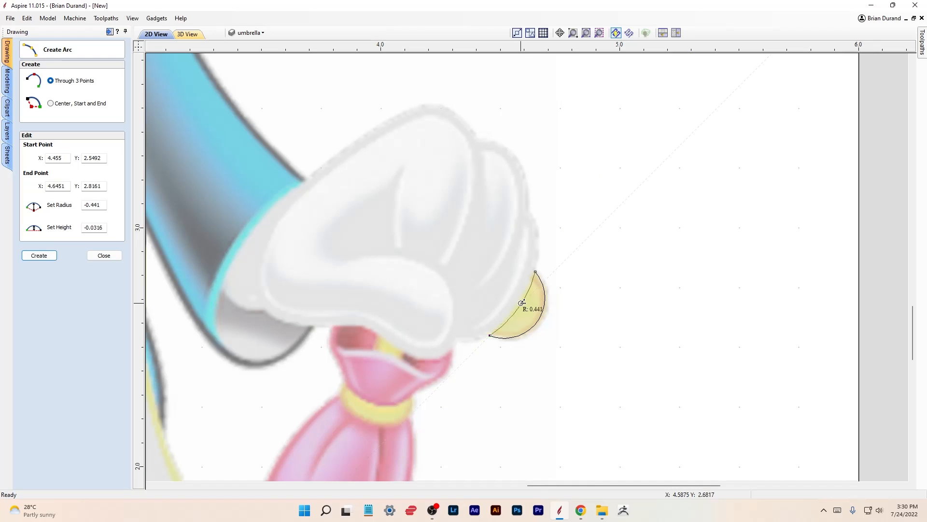
pyautogui.click(519, 304)
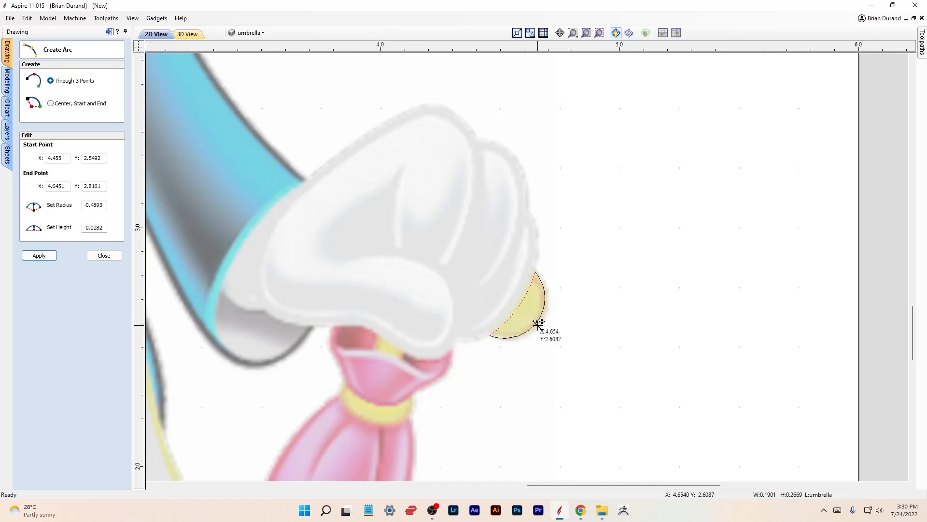
# - Show the body layer, hide the umbrella layer and close the arc tool
pyautogui.scroll(2, 536, 323)
pyautogui.scroll(1, 519, 304)
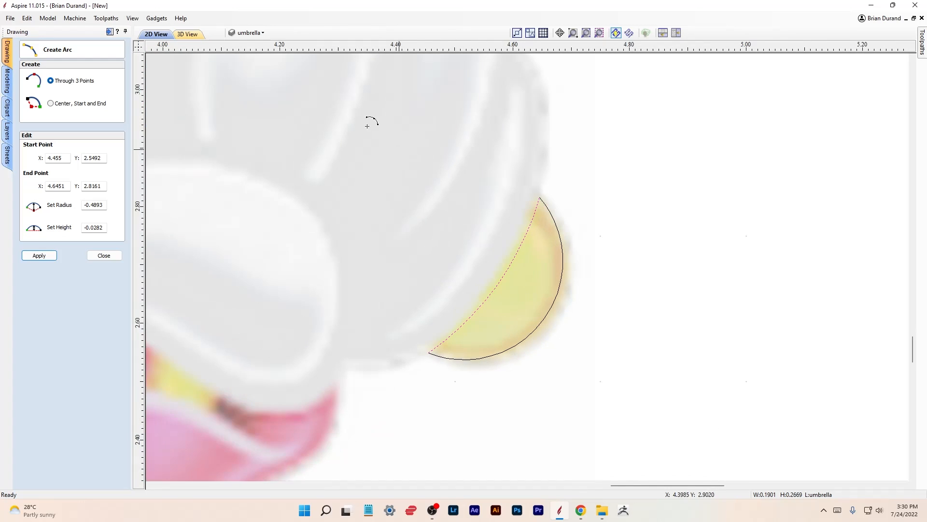
pyautogui.click(247, 32)
pyautogui.click(244, 58)
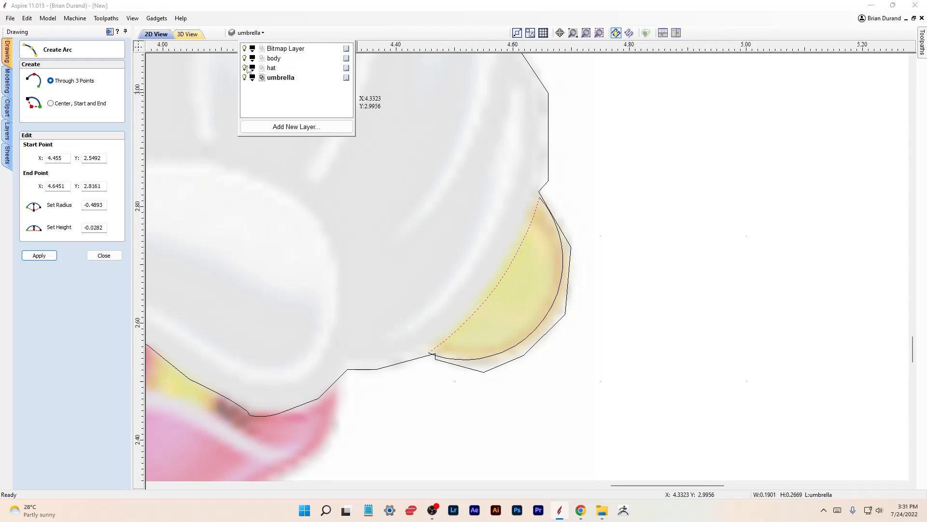
pyautogui.click(245, 78)
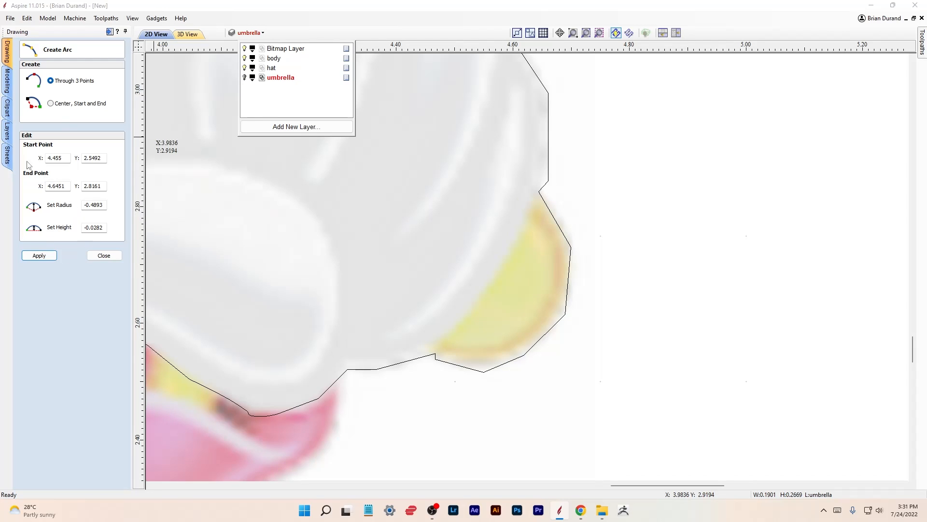
pyautogui.click(104, 254)
pyautogui.click(105, 255)
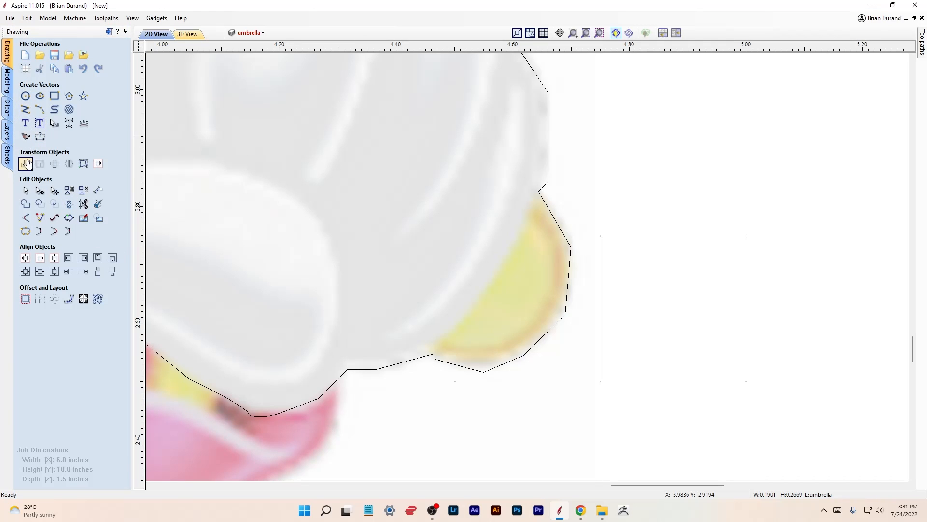
# - Delete the five points of the body outline that run around the yellow umbrella handle
pyautogui.click(25, 190)
pyautogui.click(553, 217)
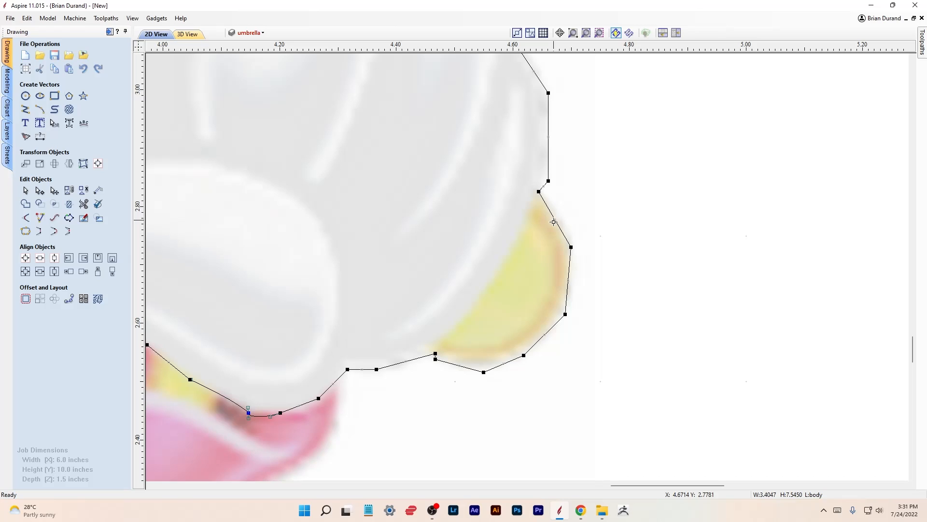
pyautogui.rightClick(572, 247)
pyautogui.click(587, 256)
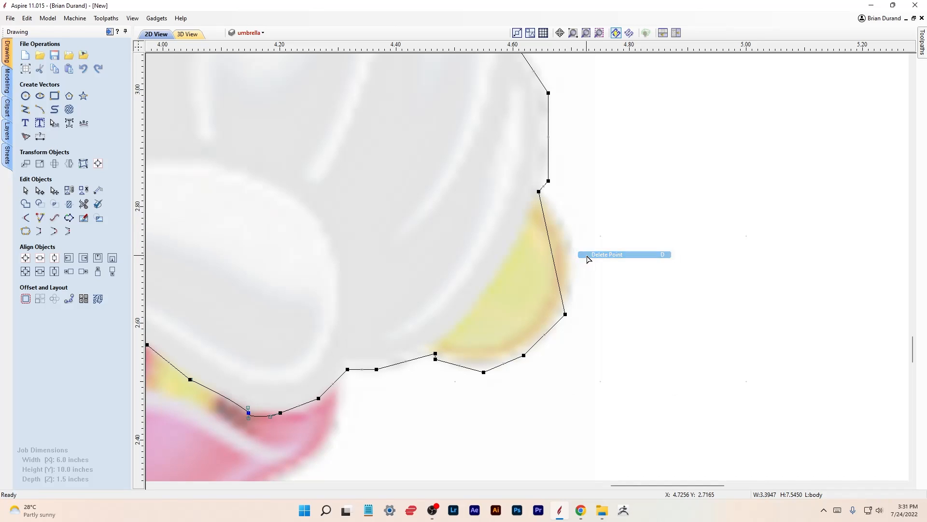
pyautogui.rightClick(565, 314)
pyautogui.click(584, 320)
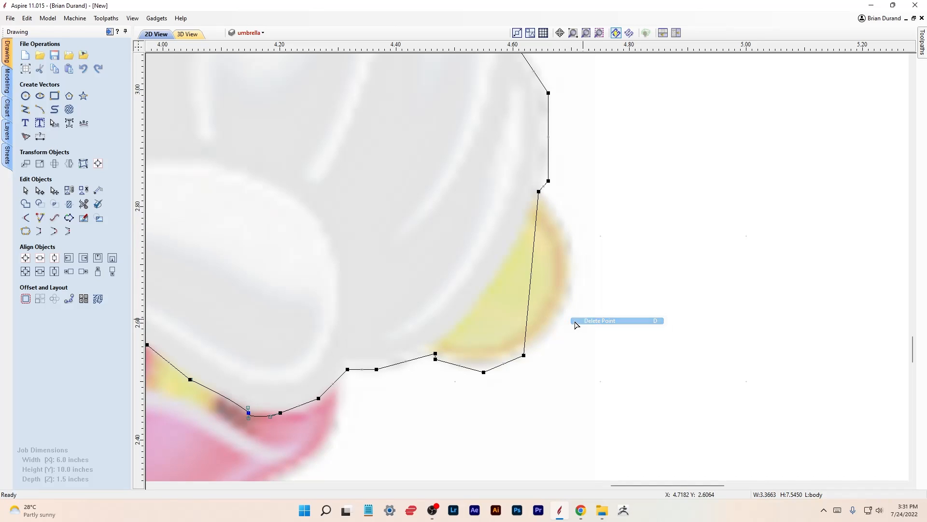
pyautogui.rightClick(524, 356)
pyautogui.click(541, 362)
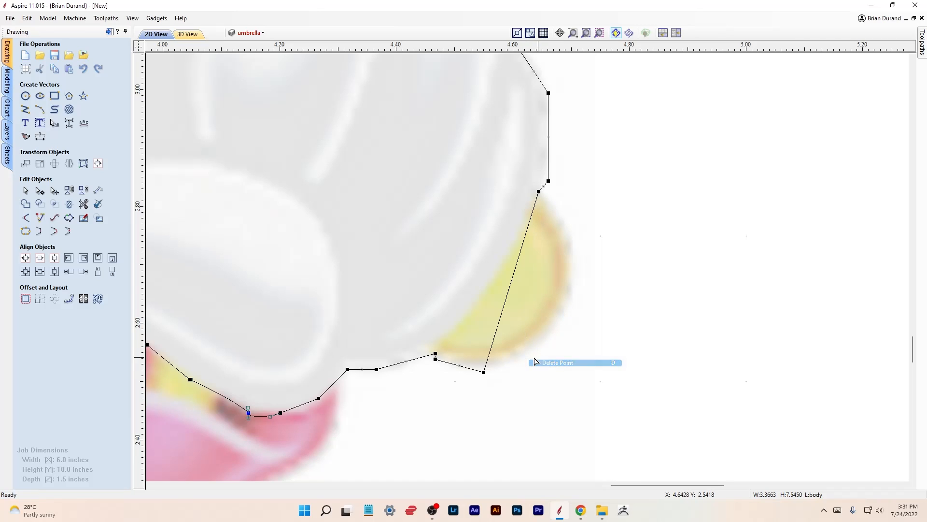
pyautogui.rightClick(484, 373)
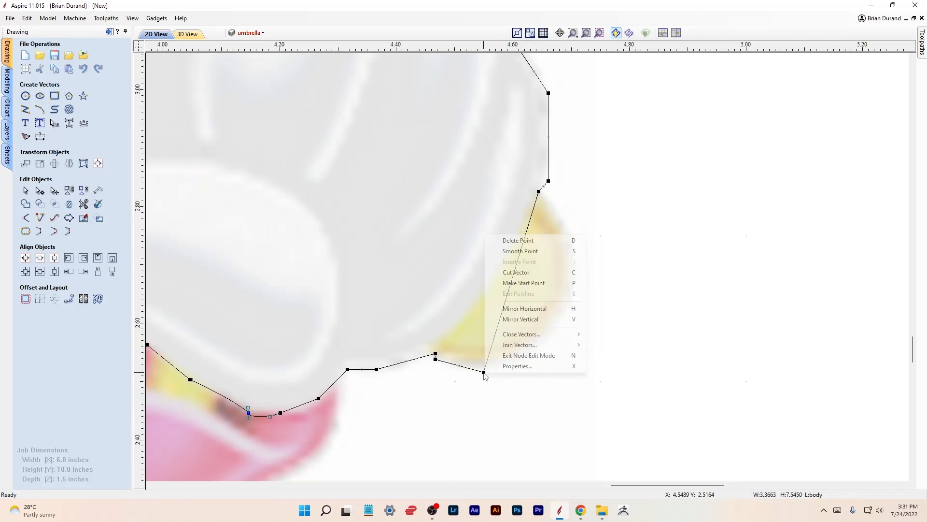
pyautogui.click(531, 240)
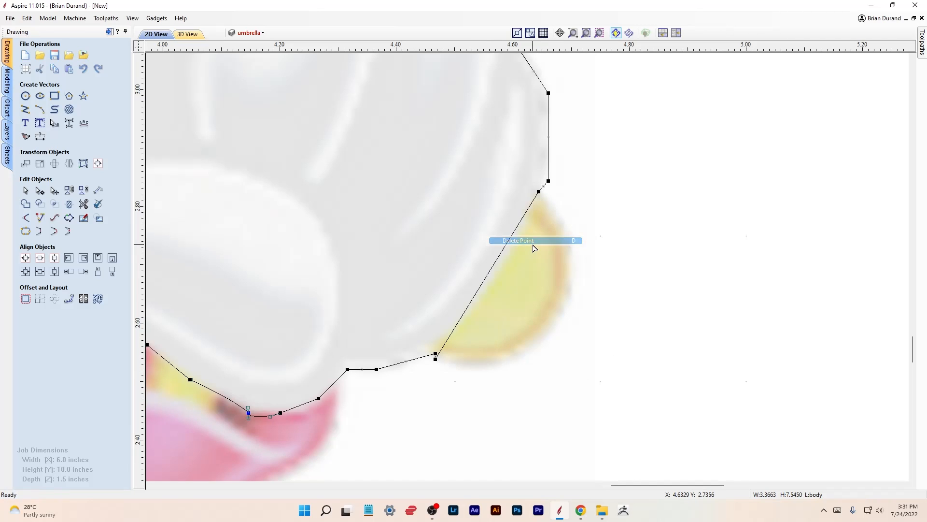
pyautogui.rightClick(435, 360)
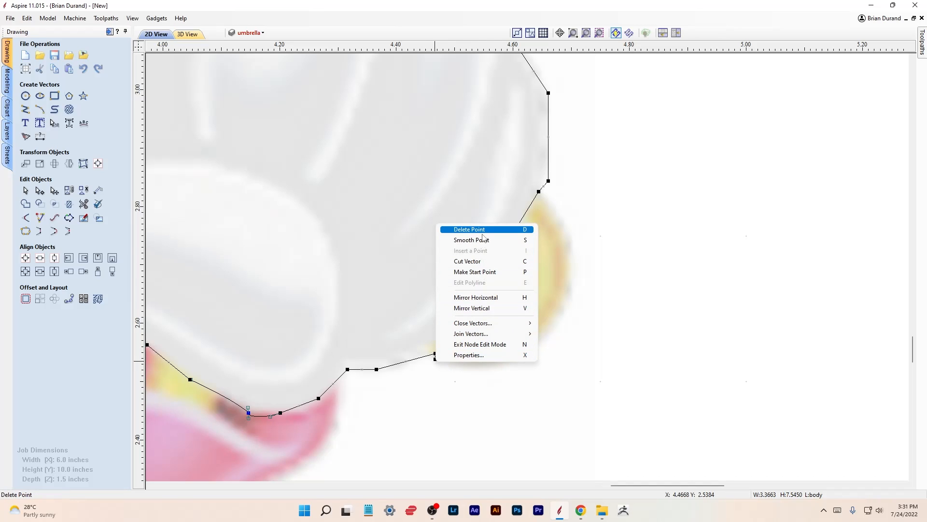
pyautogui.click(485, 237)
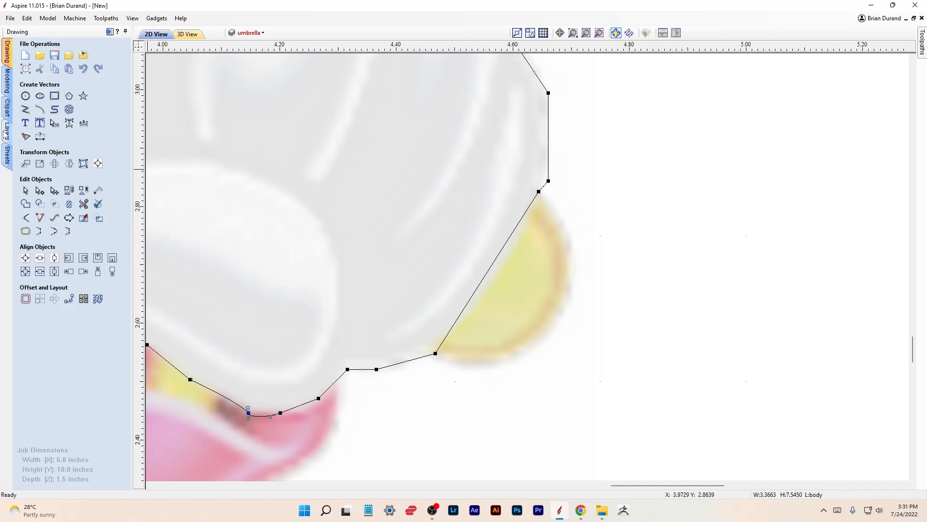
# - Insert a point midway on the body outline's span across the handle and nudge it right toward the glove's edge
pyautogui.rightClick(496, 262)
pyautogui.click(522, 300)
pyautogui.press('Right')
pyautogui.press('Right')
pyautogui.press('Right')
pyautogui.press('Right')
pyautogui.press('Right')
pyautogui.press('Right')
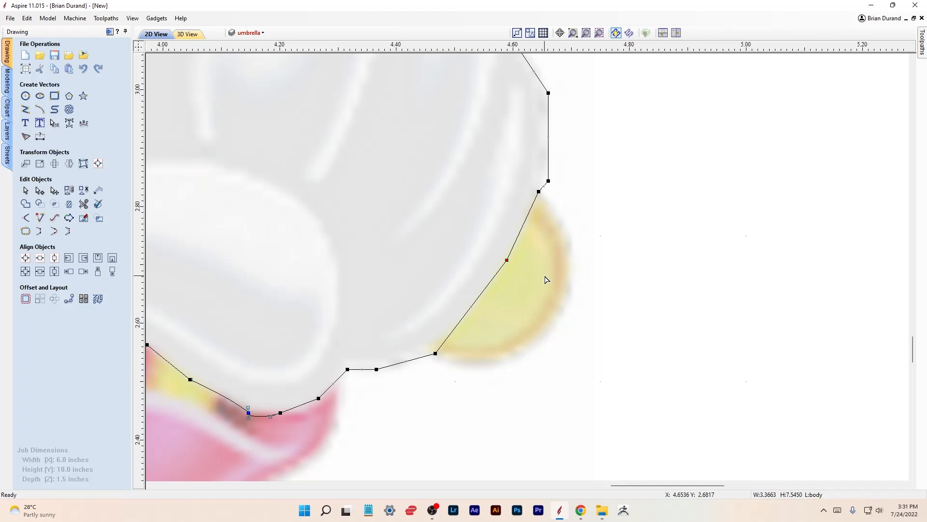
# - Nudge the body outline's point at the handle's lower end left and up onto the glove's edge, and show the umbrella layer
pyautogui.moveTo(435, 353); pyautogui.dragTo(433, 354)
pyautogui.press('Left')
pyautogui.press('Left')
pyautogui.press('Left')
pyautogui.press('Left')
pyautogui.press('Up')
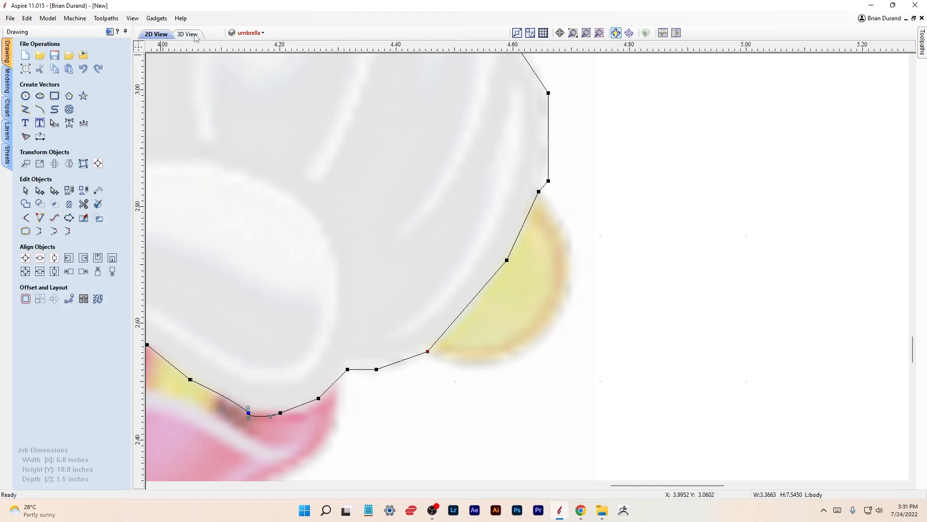
pyautogui.click(250, 32)
pyautogui.click(245, 78)
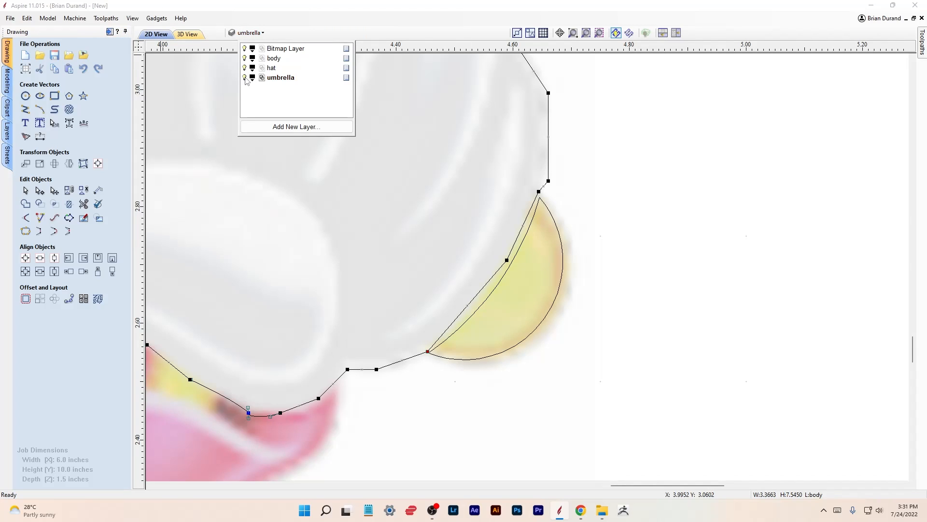
# - Insert a point midway on the umbrella handle's inner curve and nudge it up and right onto the body outline's corner
pyautogui.scroll(1, 553, 212)
pyautogui.scroll(1, 552, 213)
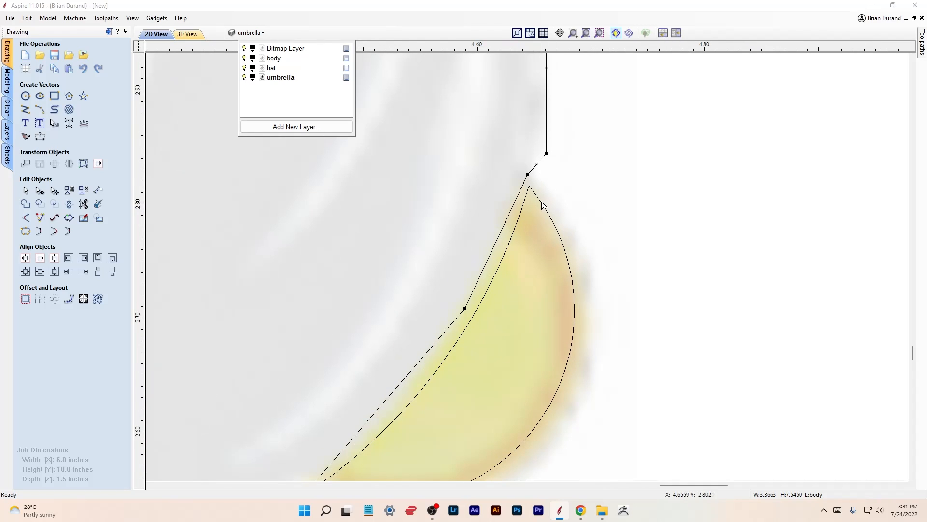
pyautogui.click(528, 197)
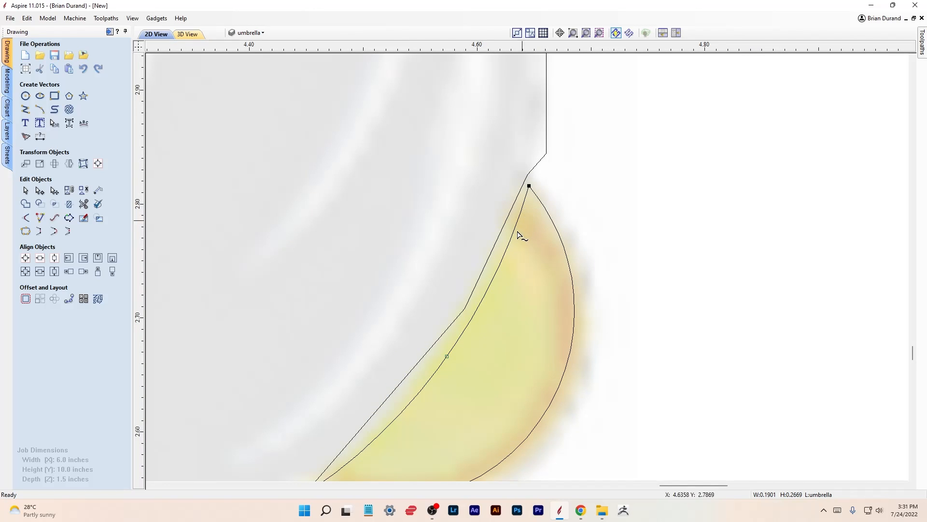
pyautogui.rightClick(448, 357)
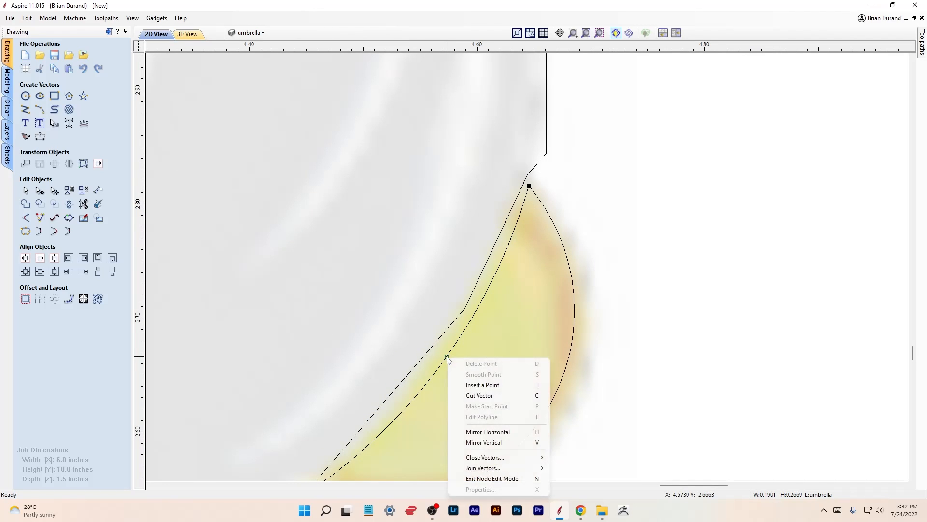
pyautogui.click(460, 384)
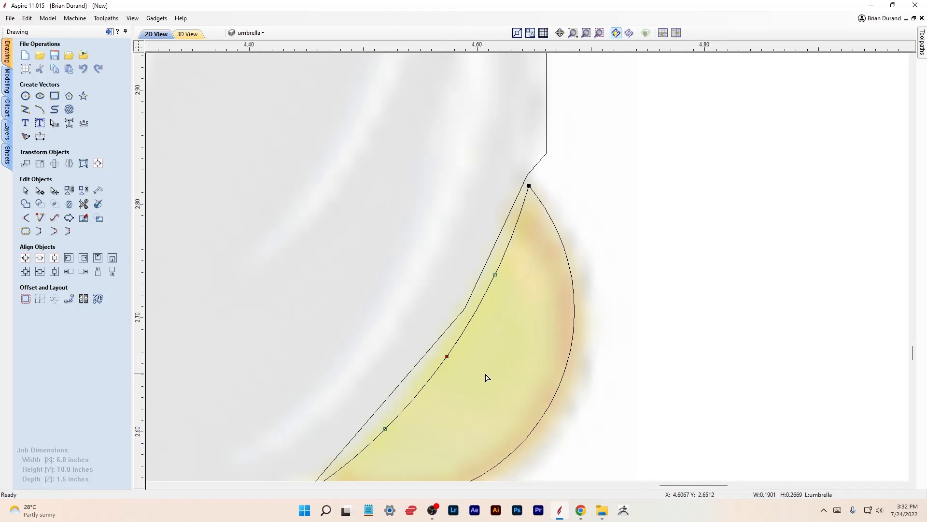
pyautogui.press('Up')
pyautogui.press('Up')
pyautogui.press('Up')
pyautogui.press('Up')
pyautogui.press('Up')
pyautogui.press('Right')
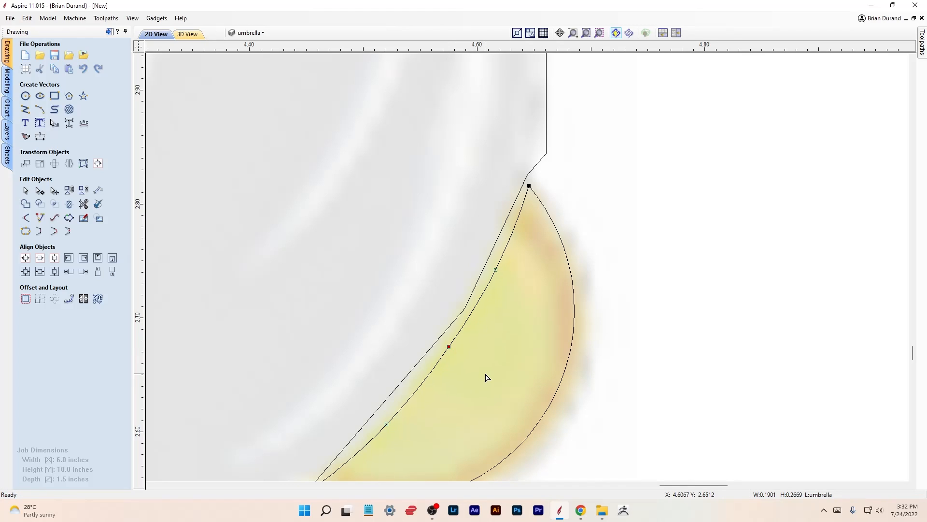
pyautogui.press('Up')
pyautogui.press('Up')
pyautogui.press('Up')
pyautogui.press('Up')
pyautogui.press('Up')
pyautogui.press('Up')
pyautogui.press('Up')
pyautogui.press('Right')
pyautogui.press('Right')
pyautogui.press('Right')
pyautogui.press('Right')
pyautogui.press('Right')
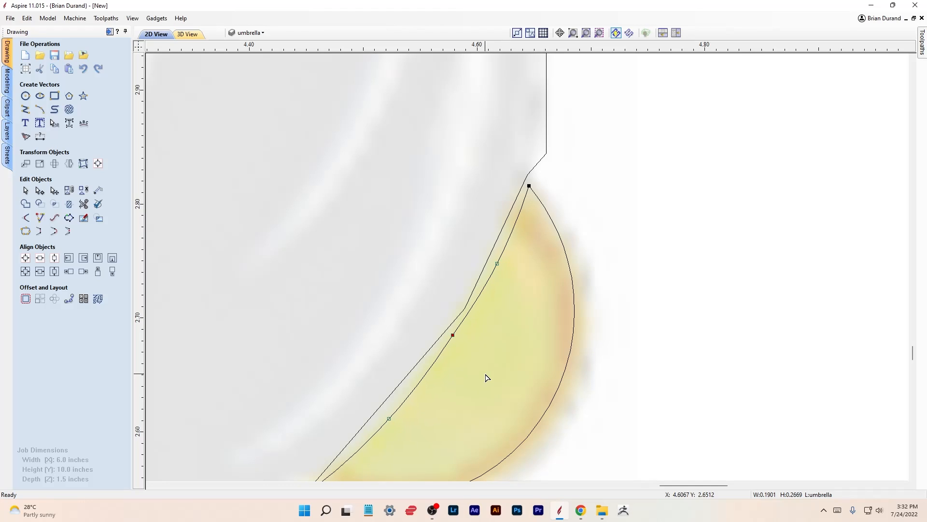
pyautogui.press('Up')
pyautogui.press('Up')
pyautogui.press('Up')
pyautogui.press('Up')
pyautogui.press('Up')
pyautogui.press('Up')
pyautogui.press('Up')
pyautogui.press('Up')
pyautogui.press('Right')
pyautogui.press('Right')
pyautogui.press('Right')
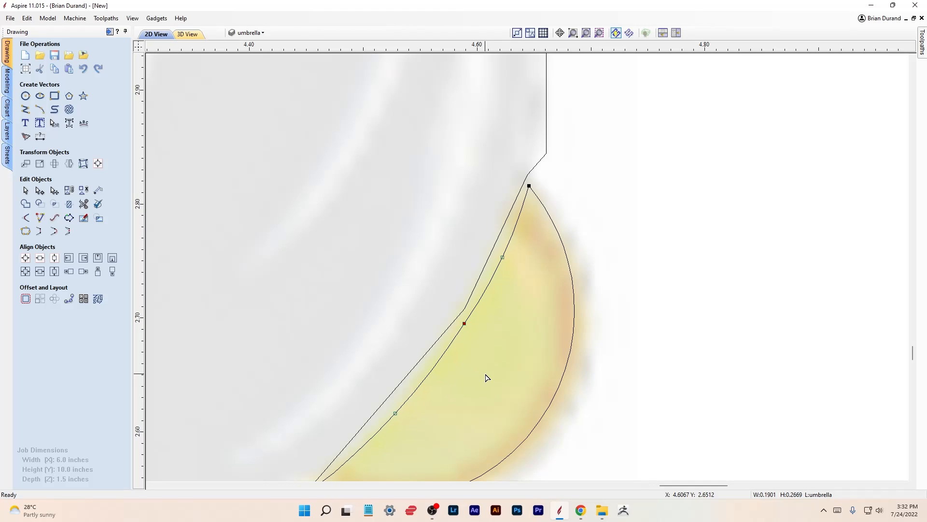
pyautogui.press('Up')
pyautogui.press('Up')
pyautogui.press('Up')
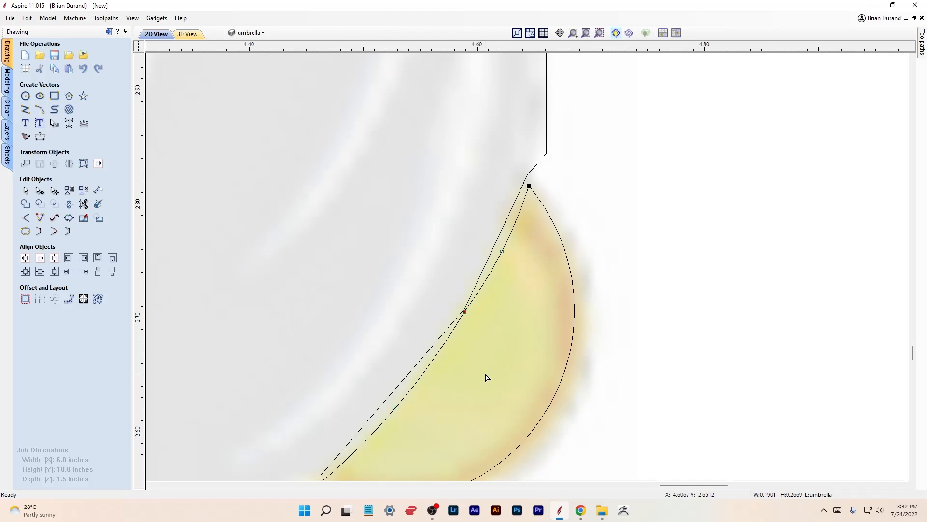
# - Insert a second point on the lower span of the handle's inner curve and nudge it left onto the body outline
pyautogui.rightClick(396, 408)
pyautogui.click(448, 300)
pyautogui.press('Left')
pyautogui.press('Left')
pyautogui.press('Left')
pyautogui.press('Left')
pyautogui.press('Left')
pyautogui.press('Left')
pyautogui.press('Left')
pyautogui.press('Left')
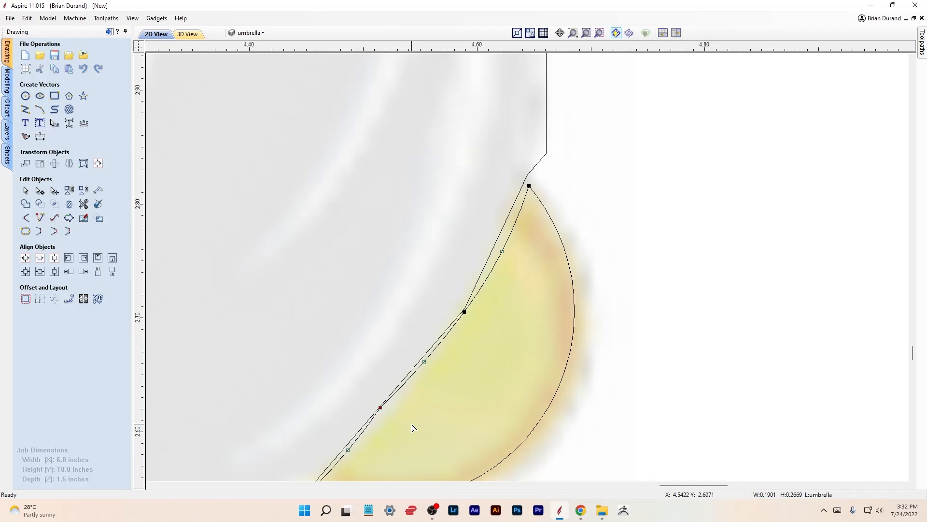
pyautogui.scroll(-2, 413, 424)
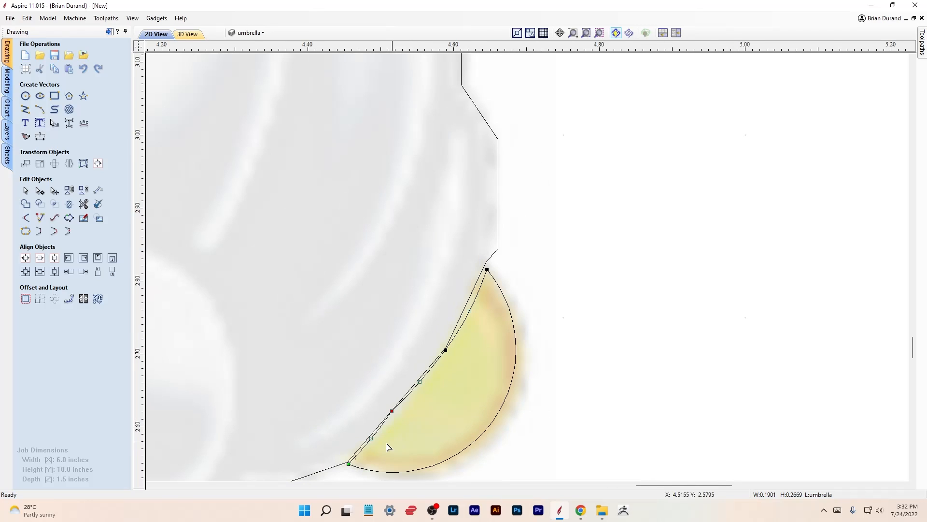
# - Nudge the handle's inner curve closer to the body outline and the outer arc's lower end left and up onto the outline's corner
pyautogui.press('Left')
pyautogui.press('Up')
pyautogui.press('Left')
pyautogui.press('Left')
pyautogui.press('Left')
pyautogui.press('Up')
pyautogui.press('Up')
pyautogui.press('Up')
pyautogui.press('Up')
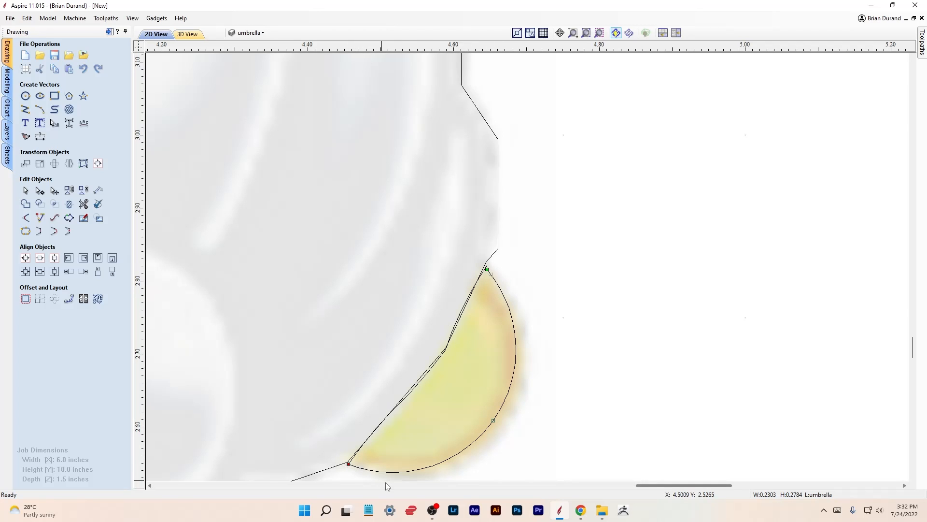
pyautogui.press('Up')
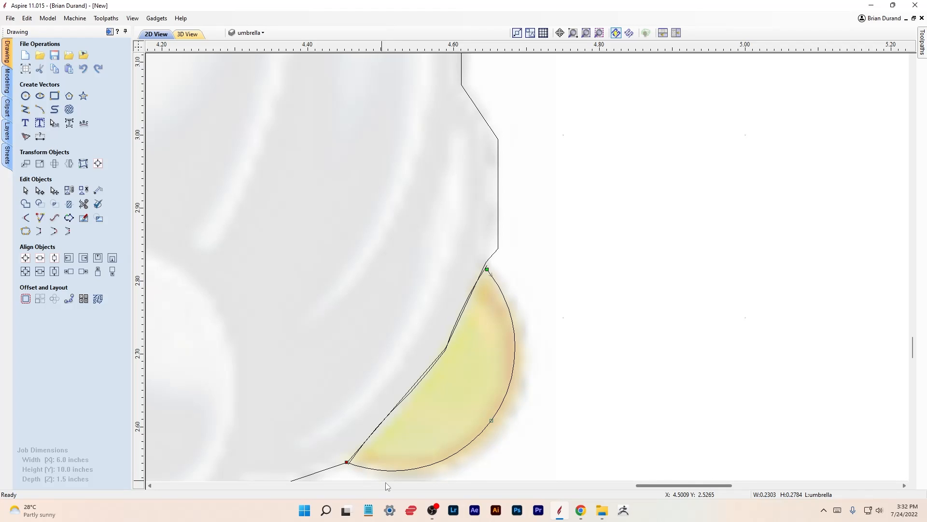
# - Nudge the control point of the handle's outer arc down so the curve bulges out to the yellow edge
pyautogui.click(491, 421)
pyautogui.press('Down')
pyautogui.press('Down')
pyautogui.press('Down')
pyautogui.press('Down')
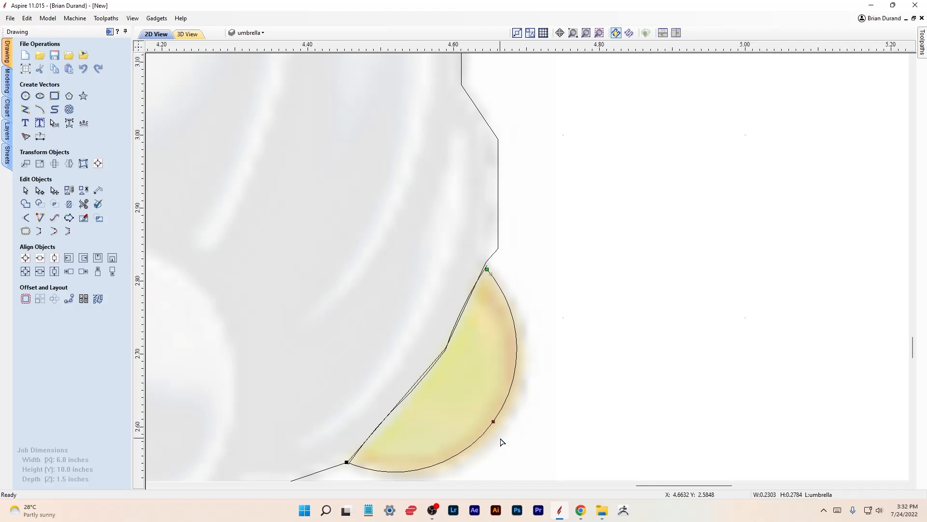
pyautogui.press('Up')
pyautogui.press('Up')
pyautogui.press('Down')
pyautogui.press('Down')
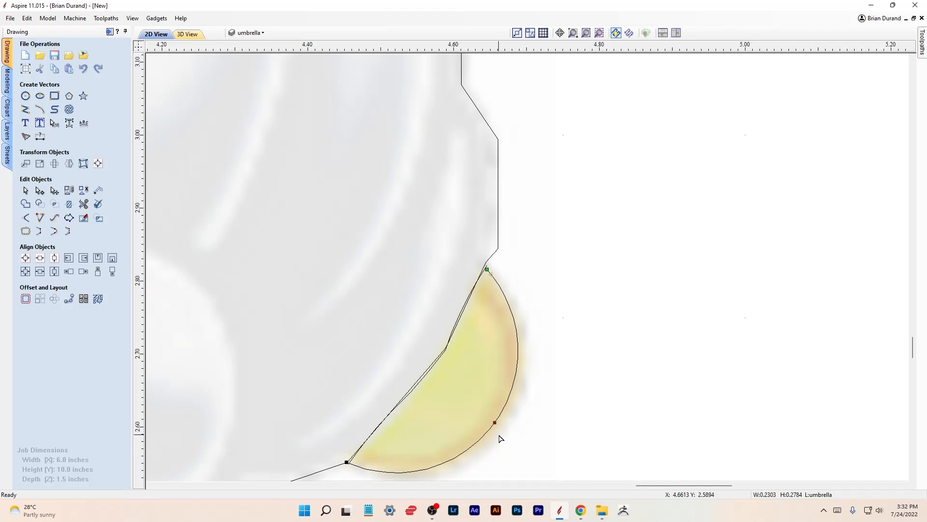
pyautogui.press('Down')
pyautogui.press('Down')
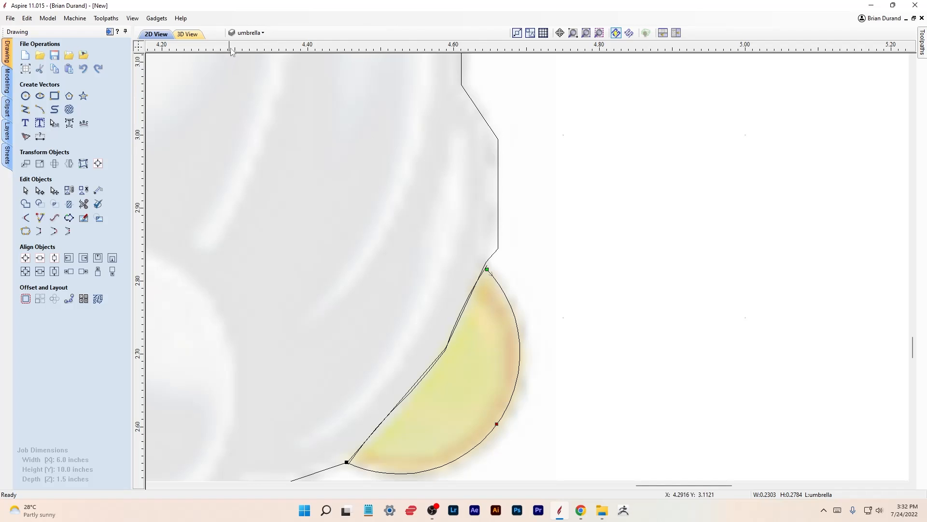
# - Hide the body layer and join the handle's inner and outer curves into one closed vector
pyautogui.click(243, 35)
pyautogui.click(244, 58)
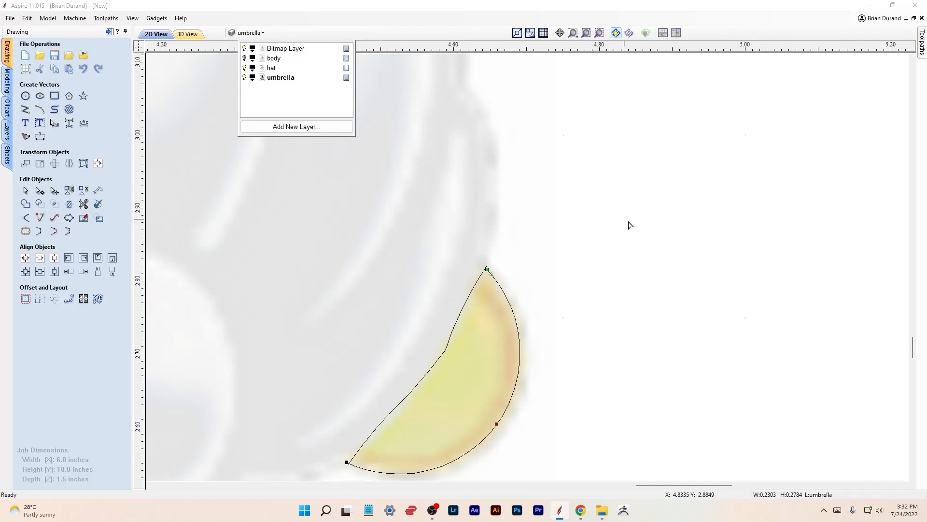
pyautogui.click(26, 190)
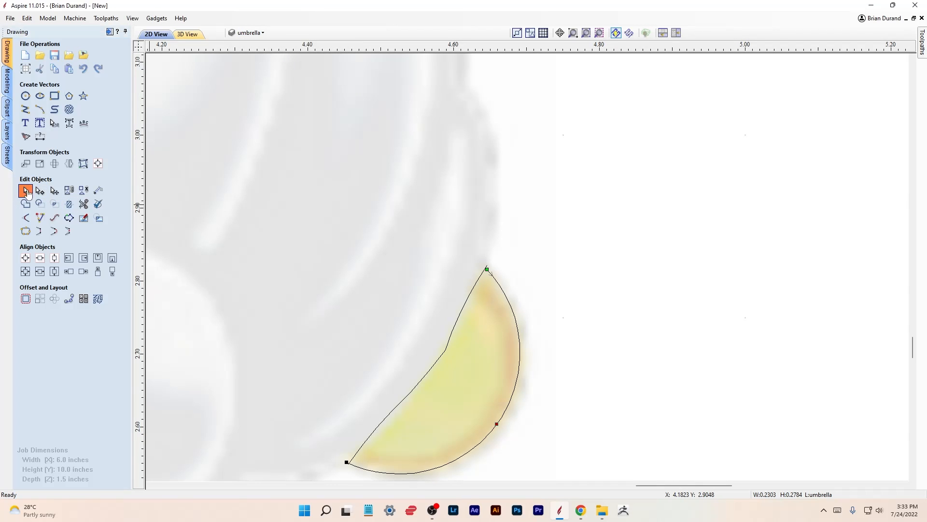
pyautogui.scroll(-2, 281, 262)
pyautogui.moveTo(284, 249); pyautogui.dragTo(472, 405)
pyautogui.click(37, 221)
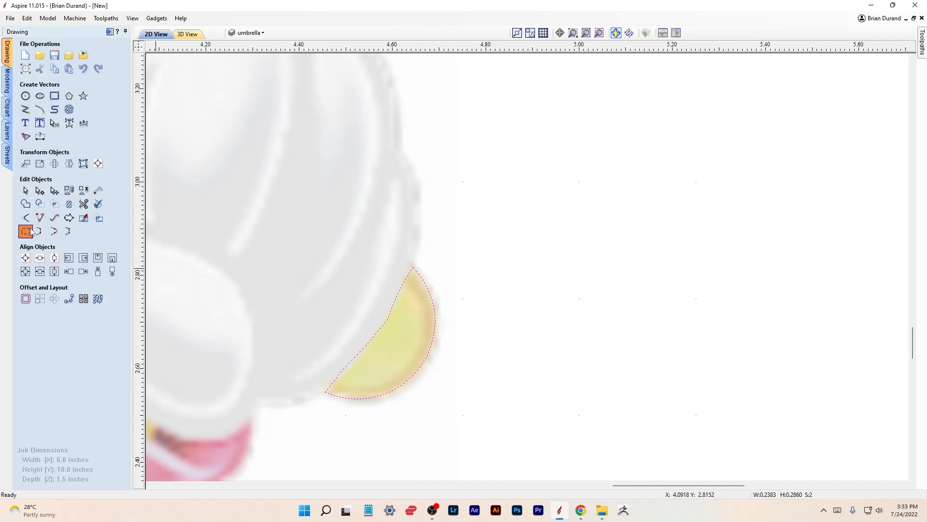
pyautogui.click(105, 173)
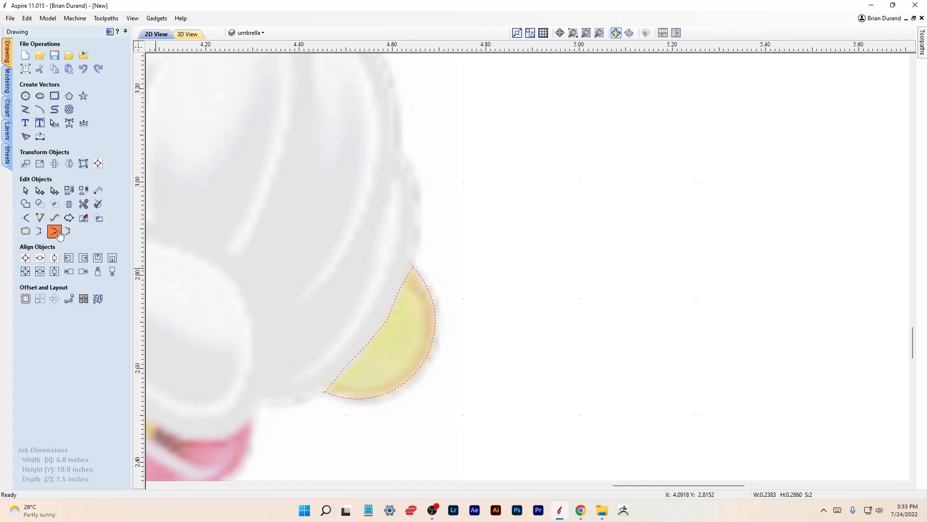
pyautogui.click(25, 232)
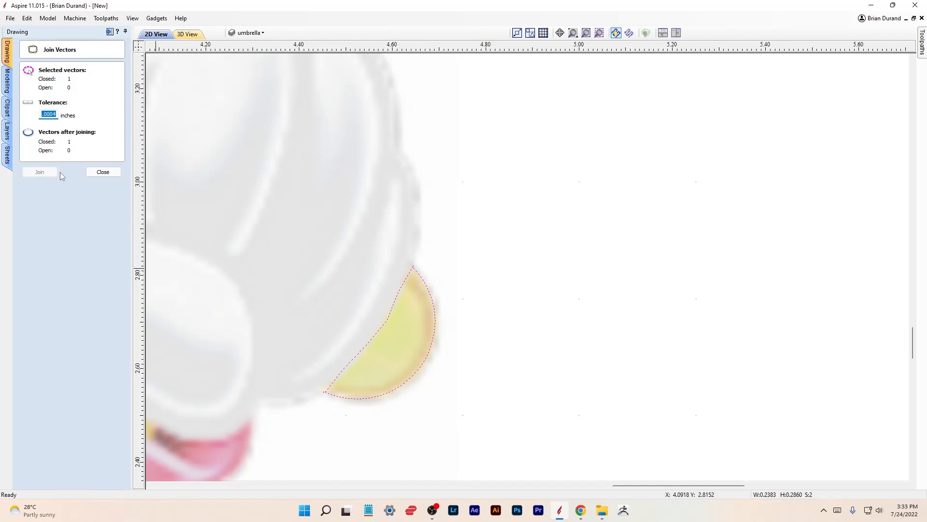
pyautogui.click(97, 173)
pyautogui.click(445, 295)
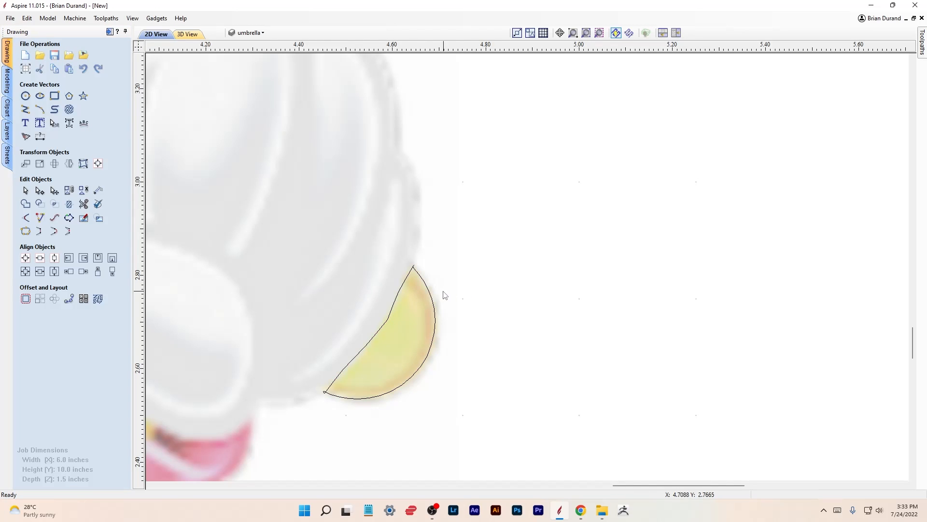
# - Remove the small loop at the handle's upper tip by pulling in the control handle and deleting the extra point
pyautogui.scroll(10, 410, 268)
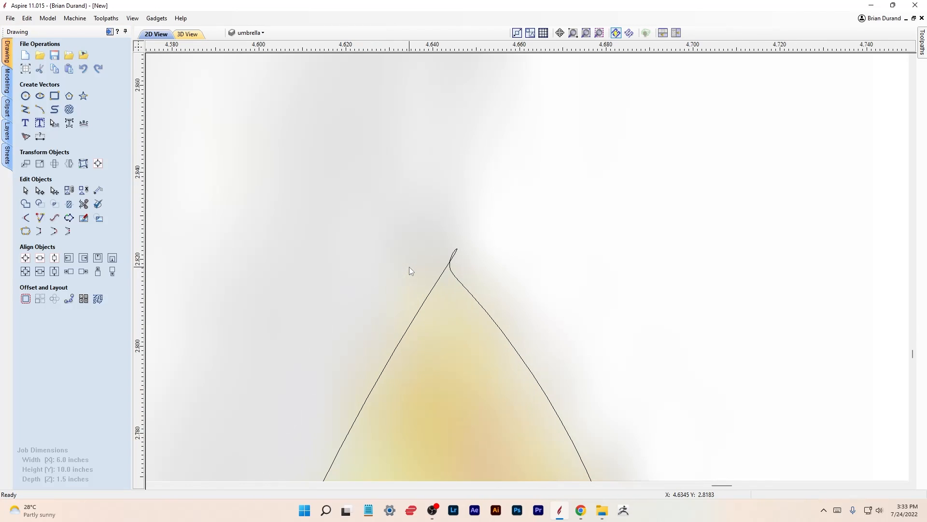
pyautogui.click(468, 246)
pyautogui.click(39, 190)
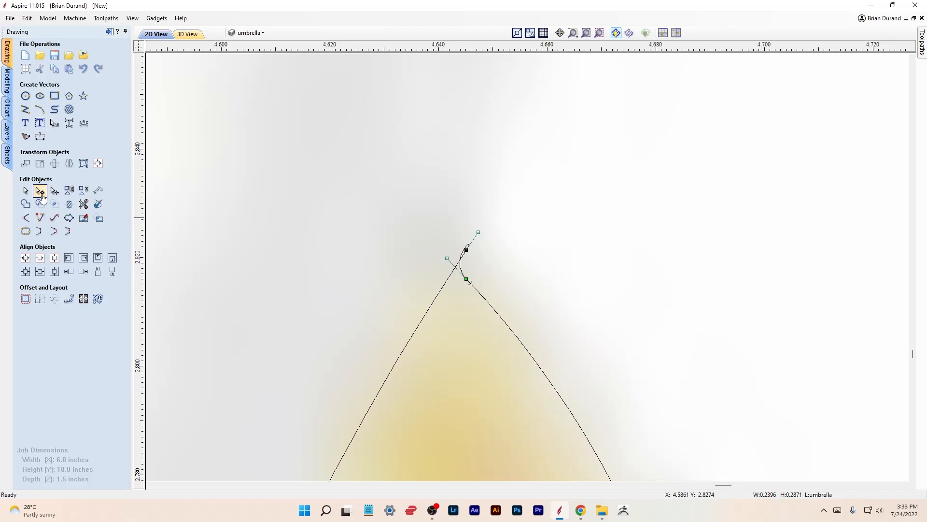
pyautogui.moveTo(448, 259); pyautogui.dragTo(471, 275)
pyautogui.rightClick(466, 250)
pyautogui.click(475, 256)
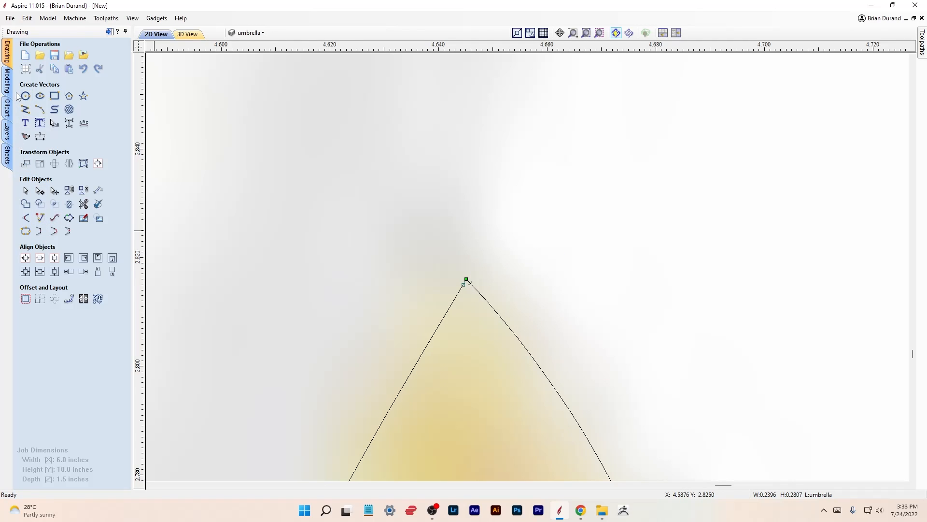
pyautogui.scroll(-3, 333, 318)
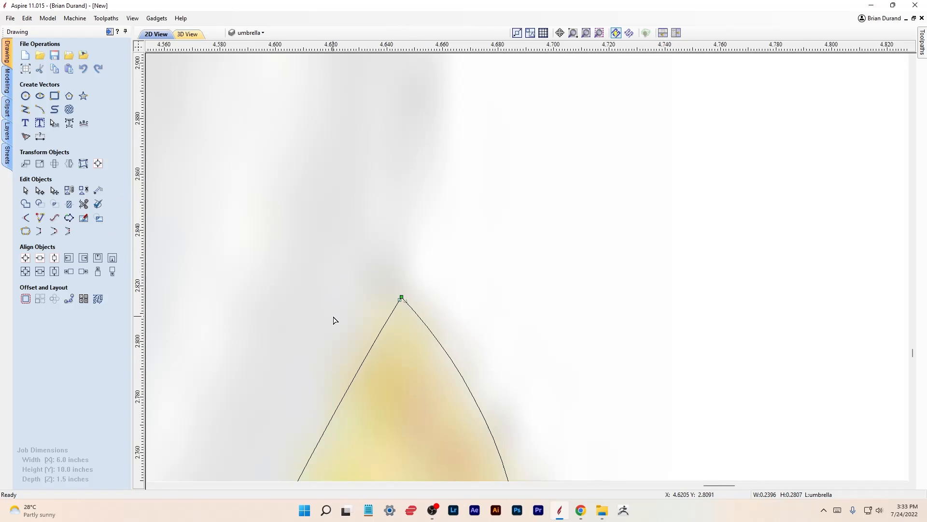
pyautogui.click(26, 191)
pyautogui.scroll(-2, 247, 343)
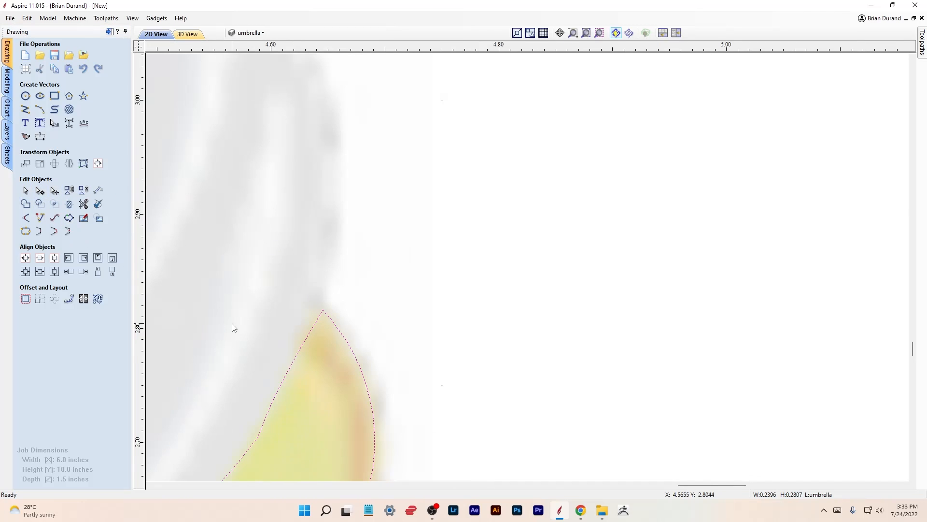
pyautogui.moveTo(420, 378); pyautogui.dragTo(575, 262, button='middle')
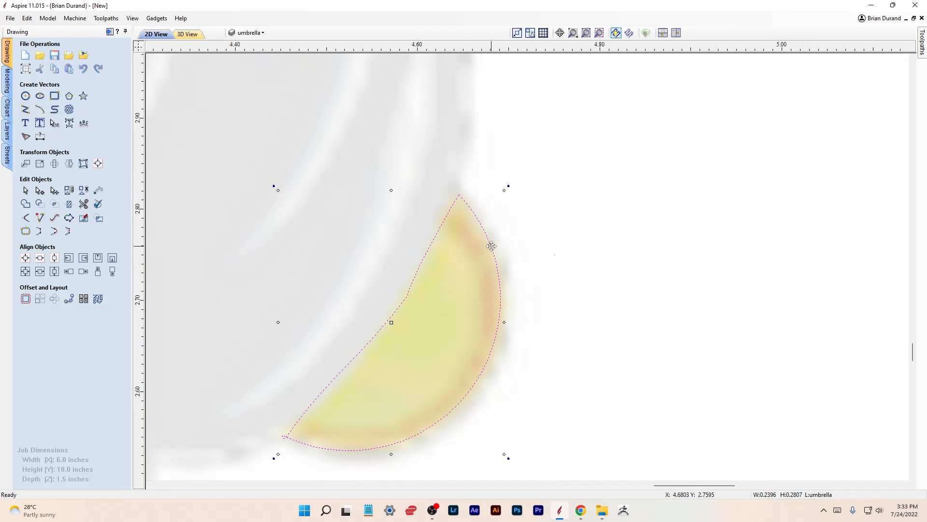
pyautogui.click(597, 278)
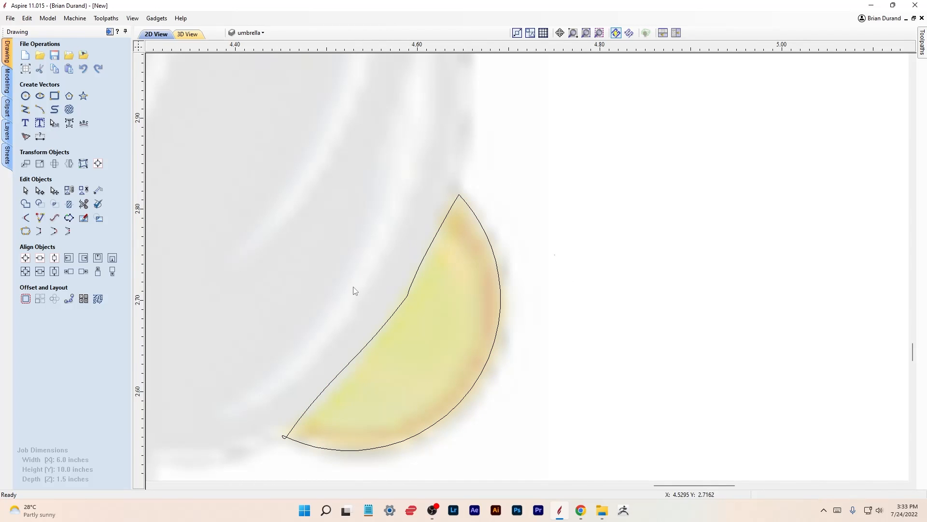
# - Draw a three-point arc about 0.16 inches wide along the glove's lower edge, at the pink umbrella's right end
pyautogui.scroll(-3, 346, 220)
pyautogui.moveTo(318, 374); pyautogui.dragTo(639, 320, button='middle')
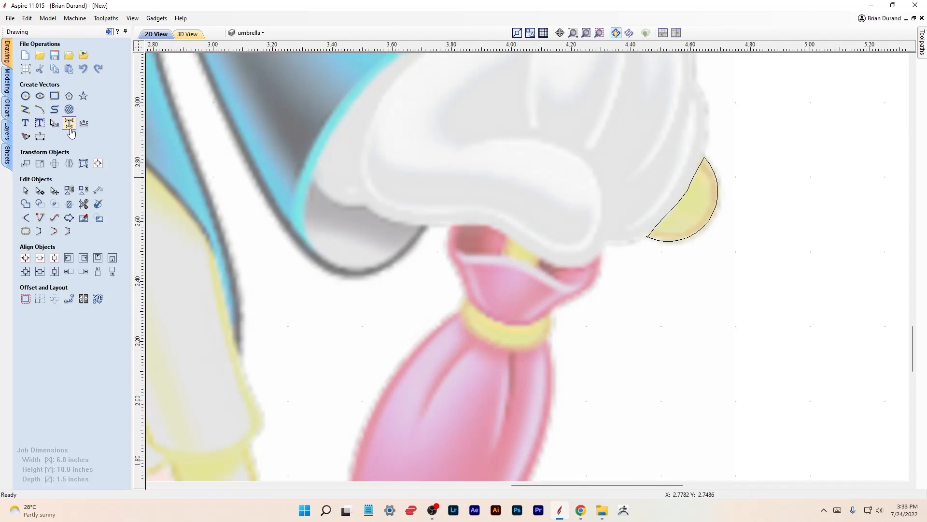
pyautogui.click(40, 109)
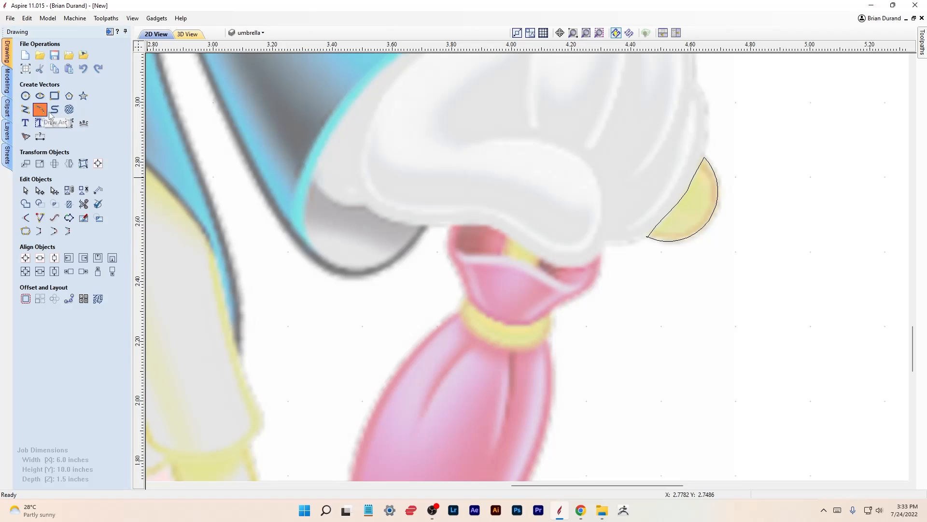
pyautogui.click(587, 263)
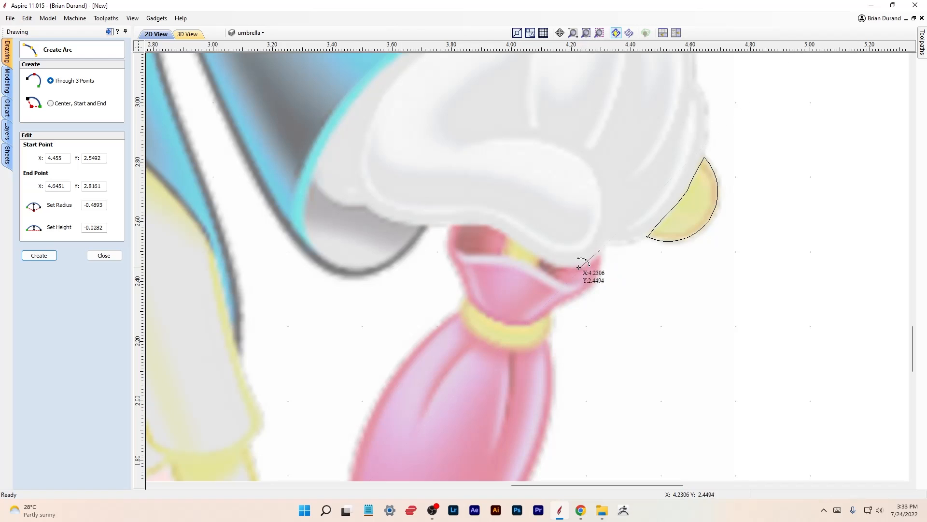
pyautogui.click(553, 267)
pyautogui.click(585, 264)
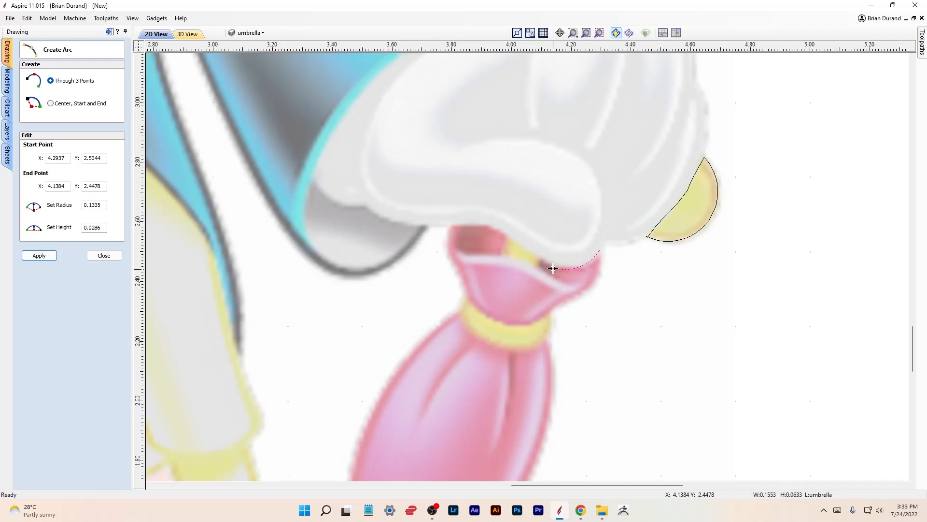
# - Draw a three-point arc of about 0.285 inch radius along the pink frill's outer edge, from its tip below the glove to the yellow band
pyautogui.click(599, 252)
pyautogui.click(553, 313)
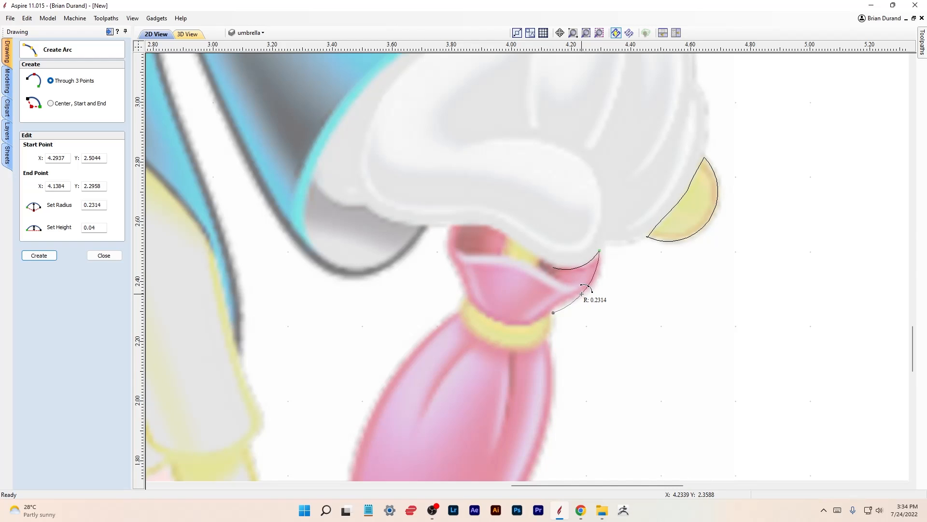
pyautogui.click(570, 301)
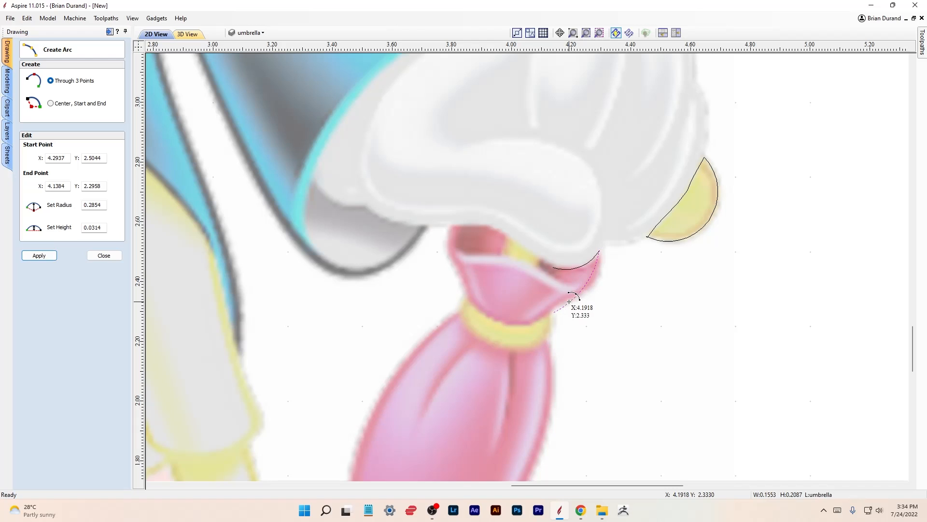
pyautogui.click(104, 255)
# - Bulge the frill arc outward, insert a point on its upper part, and nudge that point onto the pink edge
pyautogui.click(40, 190)
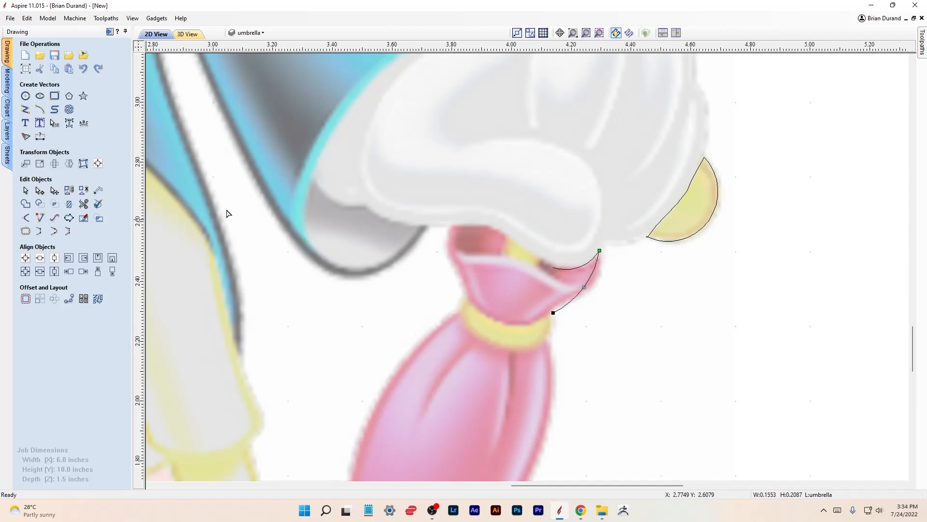
pyautogui.moveTo(584, 286); pyautogui.dragTo(596, 279)
pyautogui.rightClick(597, 274)
pyautogui.click(613, 291)
pyautogui.press('Right')
pyautogui.press('Right')
pyautogui.press('Right')
pyautogui.press('Right')
pyautogui.press('Left')
pyautogui.press('Left')
# - Insert more points on the lower part of the frill arc and curve its end inward toward the yellow band
pyautogui.rightClick(571, 303)
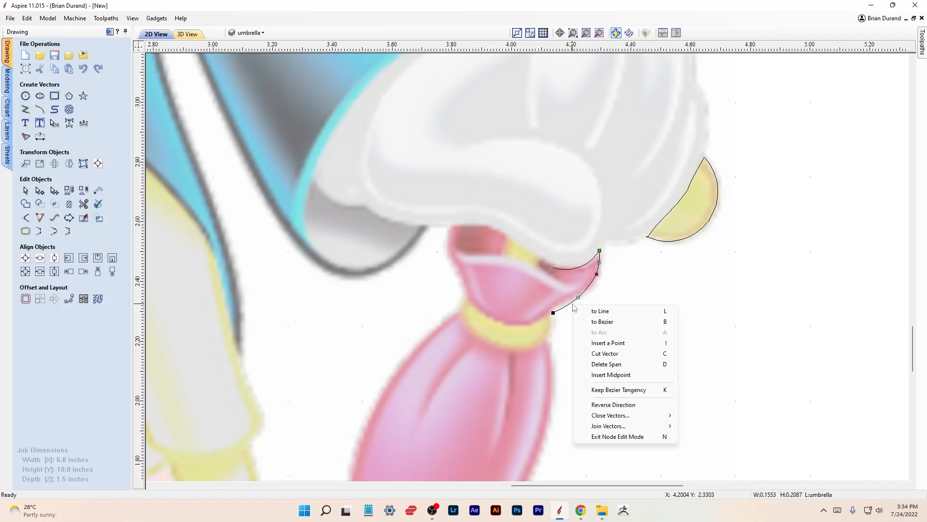
pyautogui.click(594, 342)
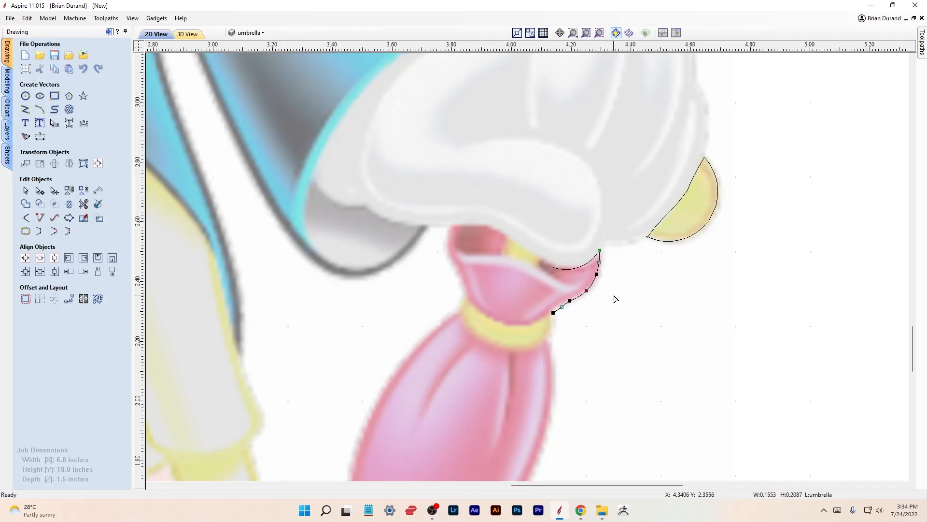
pyautogui.click(561, 306)
# - Start a polyline at the inner end of the frill's upper arc and trace the glove's lower edge to the frill's upper-left corner
pyautogui.click(25, 109)
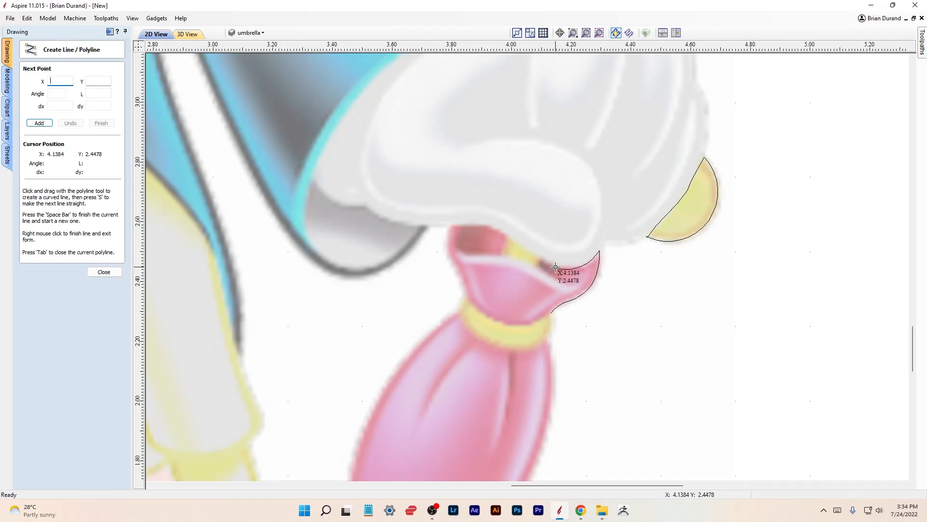
pyautogui.scroll(2, 555, 267)
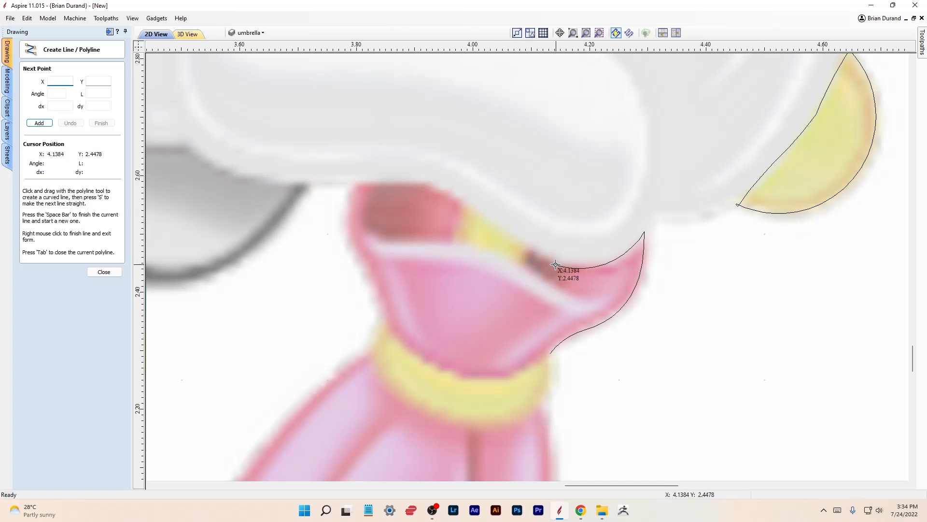
pyautogui.click(555, 266)
pyautogui.click(465, 202)
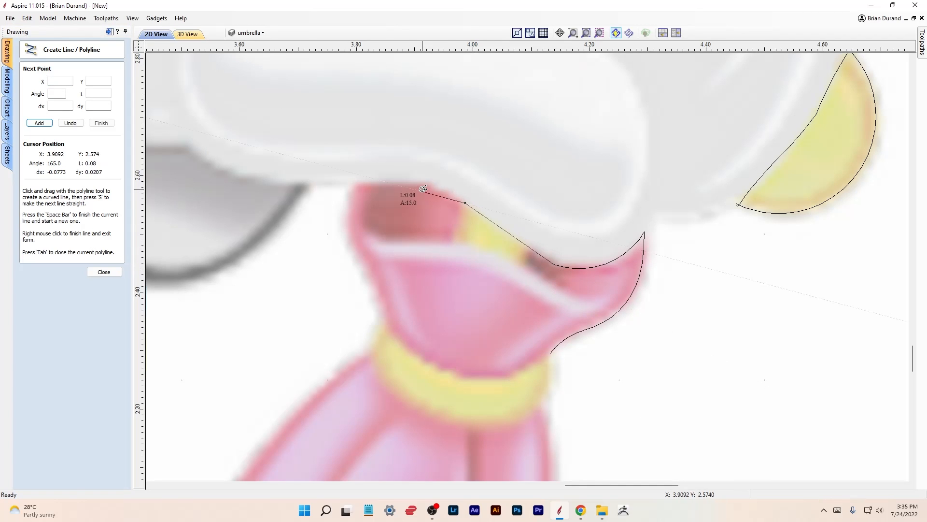
pyautogui.click(423, 179)
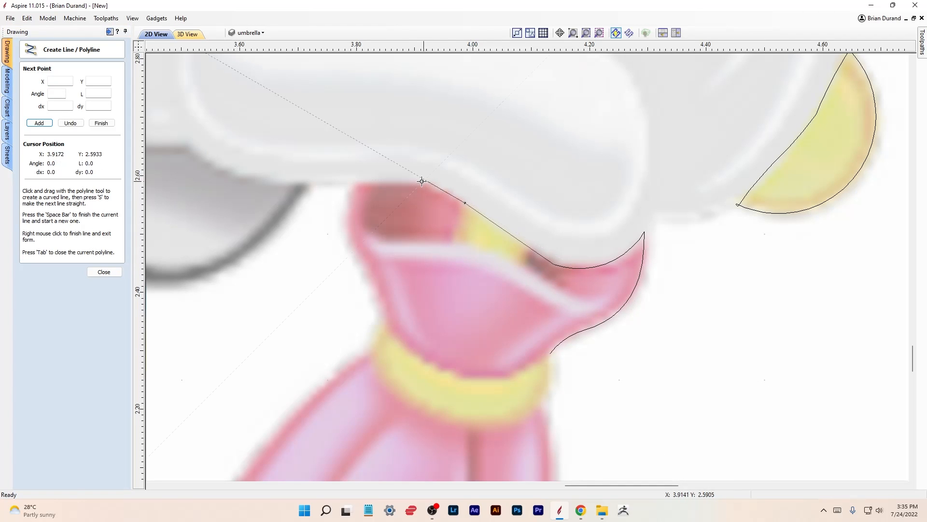
pyautogui.click(352, 185)
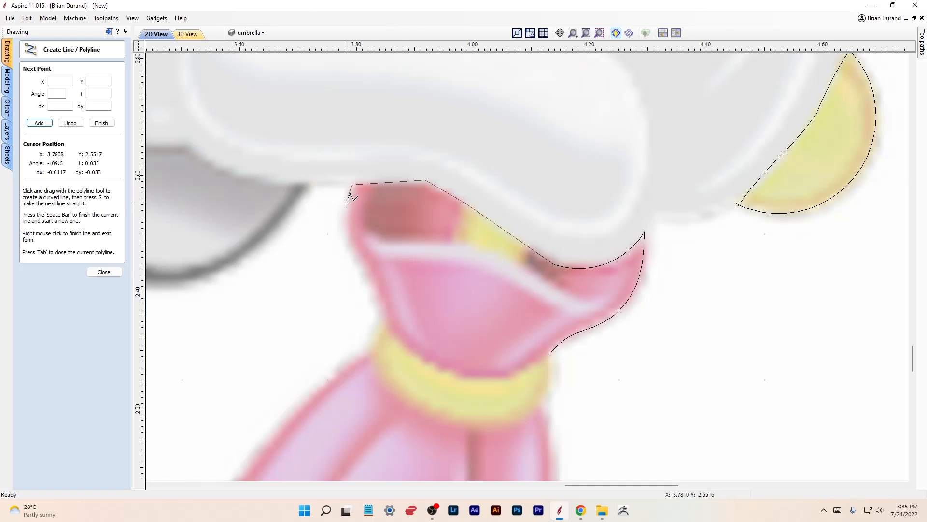
# - Continue the polyline down the frill's left side and past the yellow band to the top of the umbrella's folded canopy
pyautogui.click(344, 230)
pyautogui.click(352, 248)
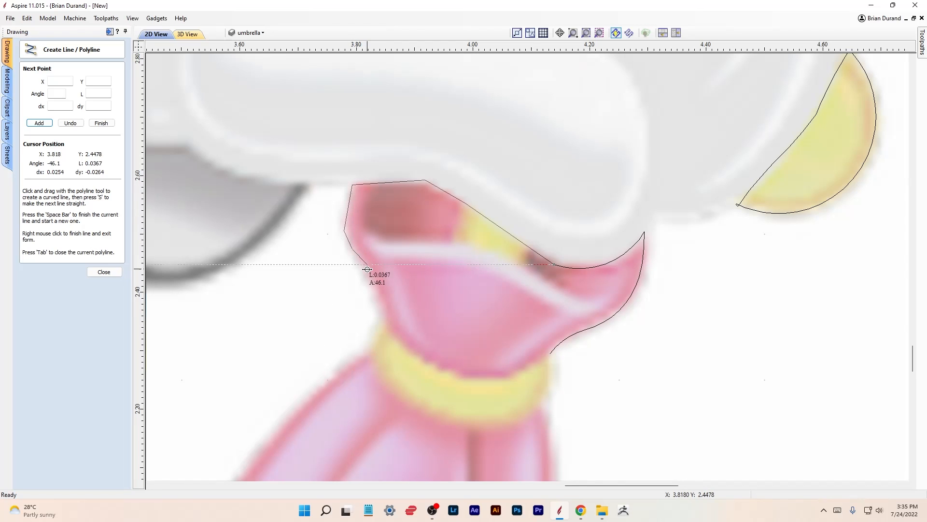
pyautogui.click(386, 322)
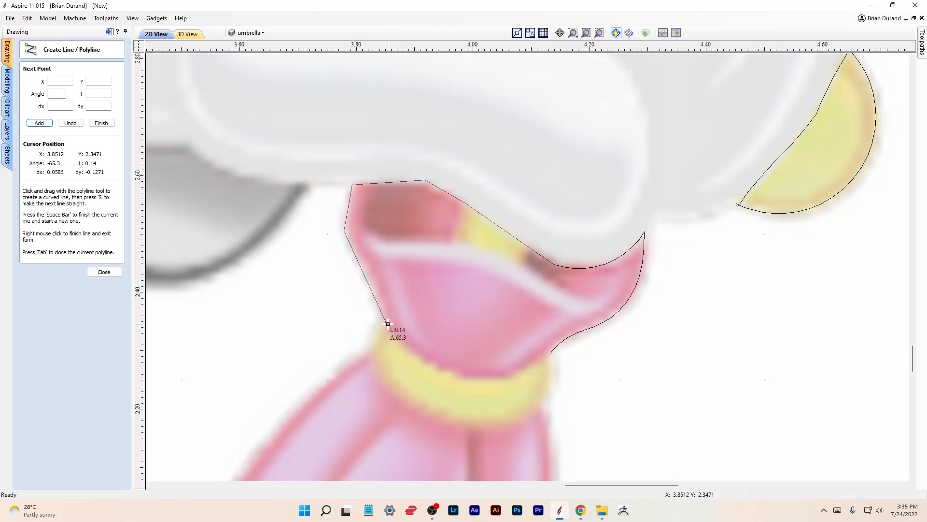
pyautogui.click(368, 357)
# - Trace the upper left edge of the folded canopy with further polyline points
pyautogui.moveTo(368, 358); pyautogui.dragTo(520, 173, button='middle')
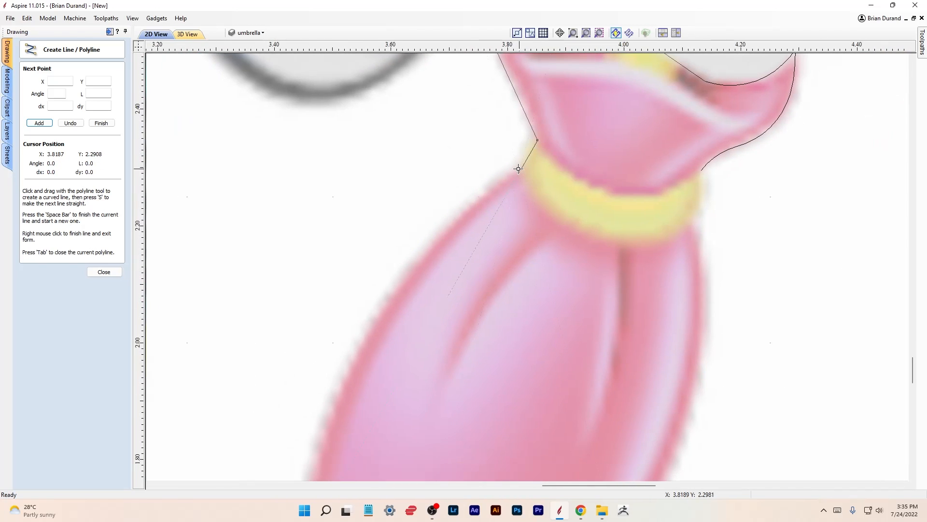
pyautogui.click(466, 210)
pyautogui.click(416, 260)
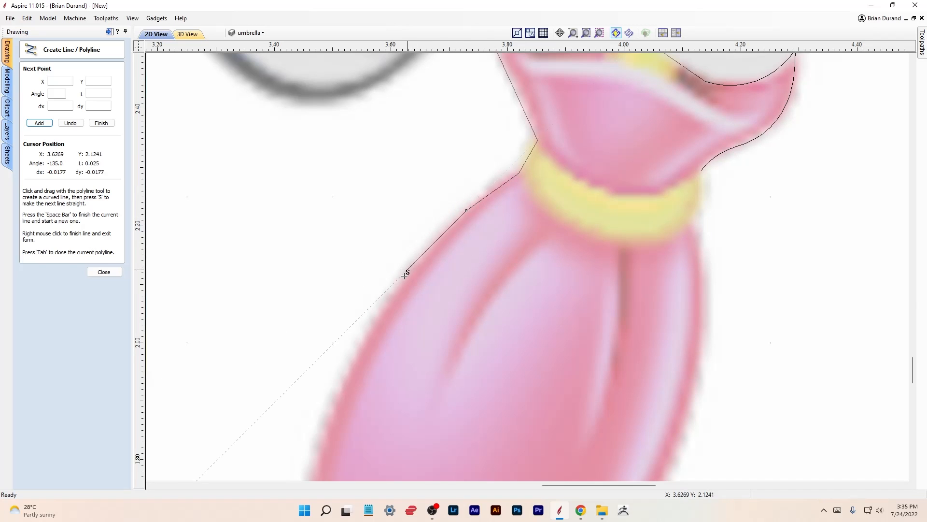
pyautogui.click(379, 311)
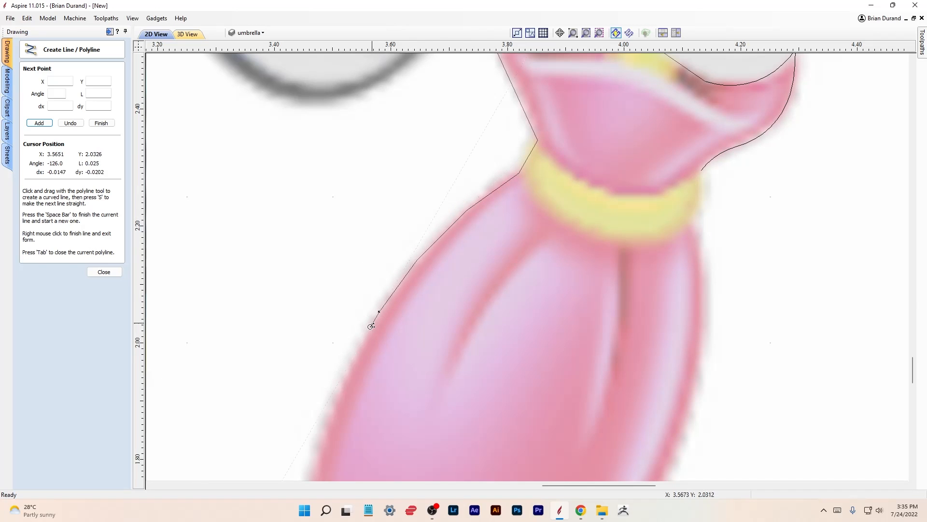
pyautogui.click(322, 436)
# - Trace the canopy's lower left edge and its bottom edge along the shoe, and end the polyline at the lower-right corner
pyautogui.moveTo(322, 436); pyautogui.dragTo(425, 91, button='middle')
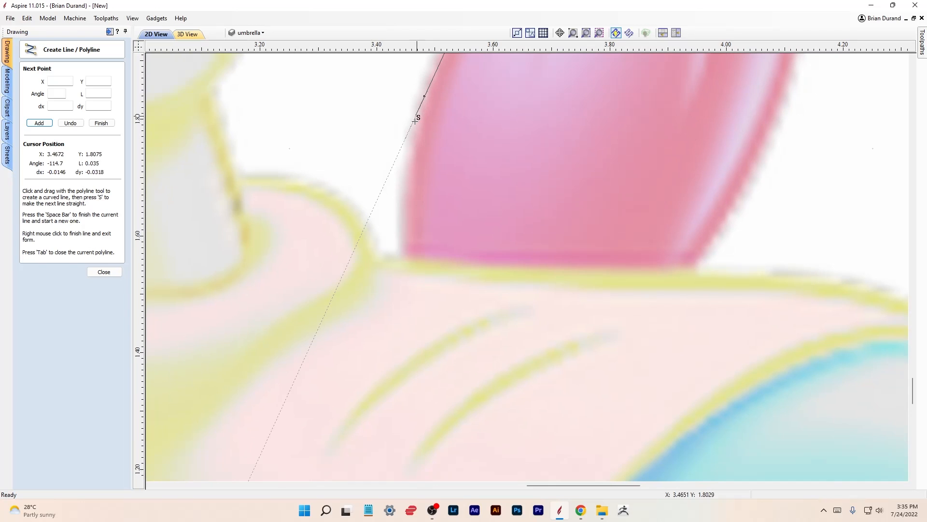
pyautogui.click(397, 186)
pyautogui.click(398, 261)
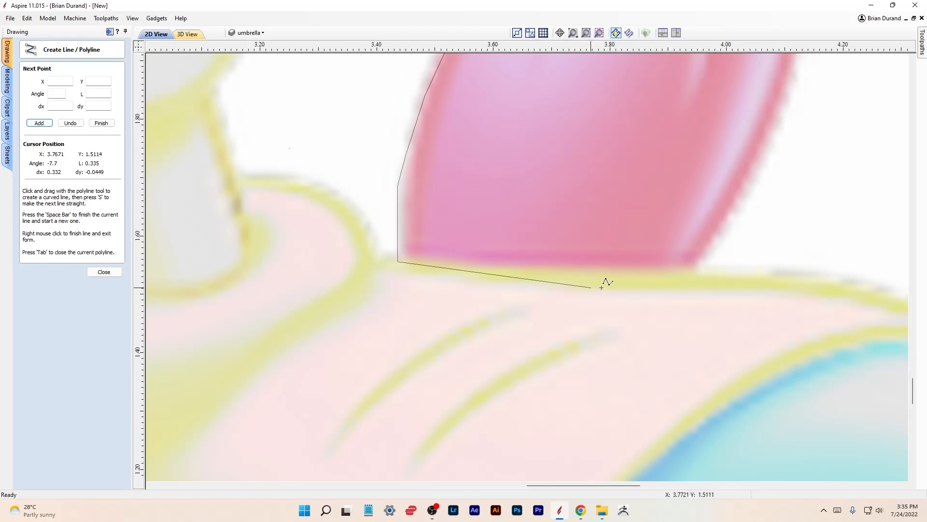
pyautogui.click(697, 269)
pyautogui.press('space')
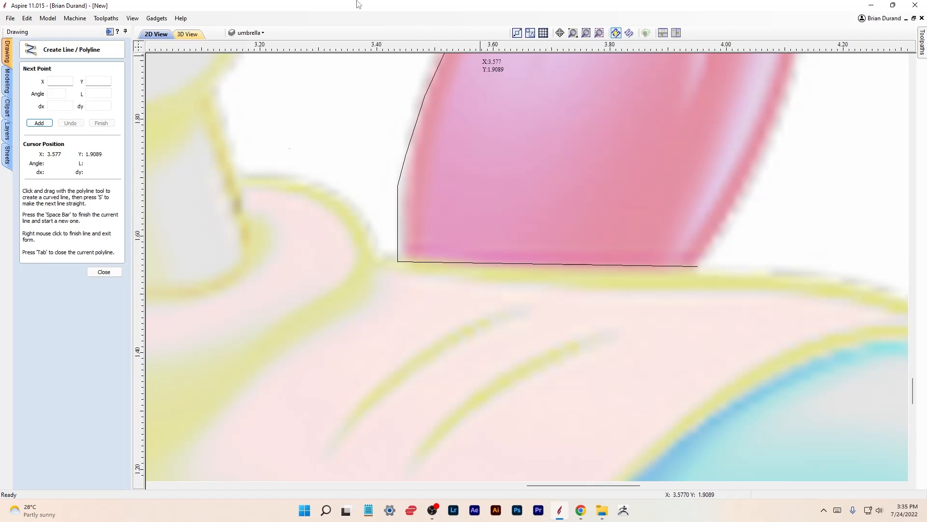
# - Make the body layer visible and close the polyline tool
pyautogui.click(250, 33)
pyautogui.click(245, 58)
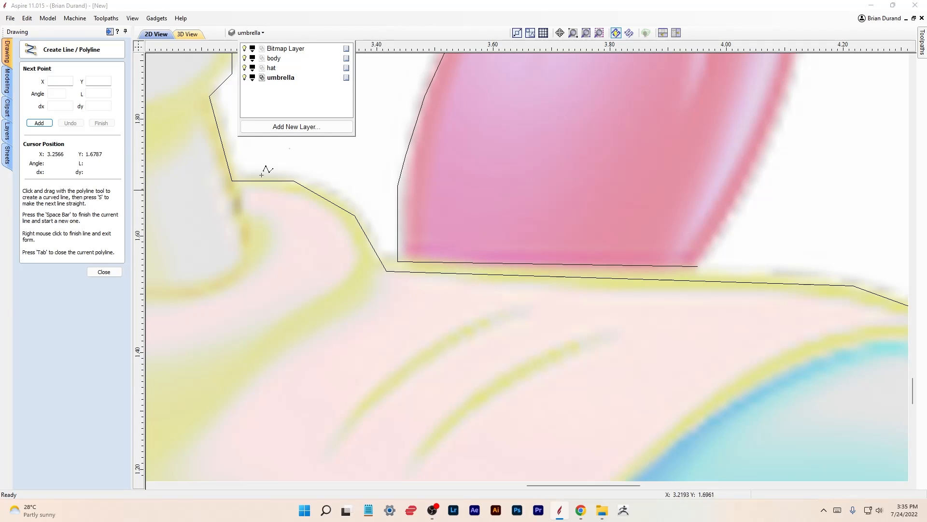
pyautogui.click(104, 272)
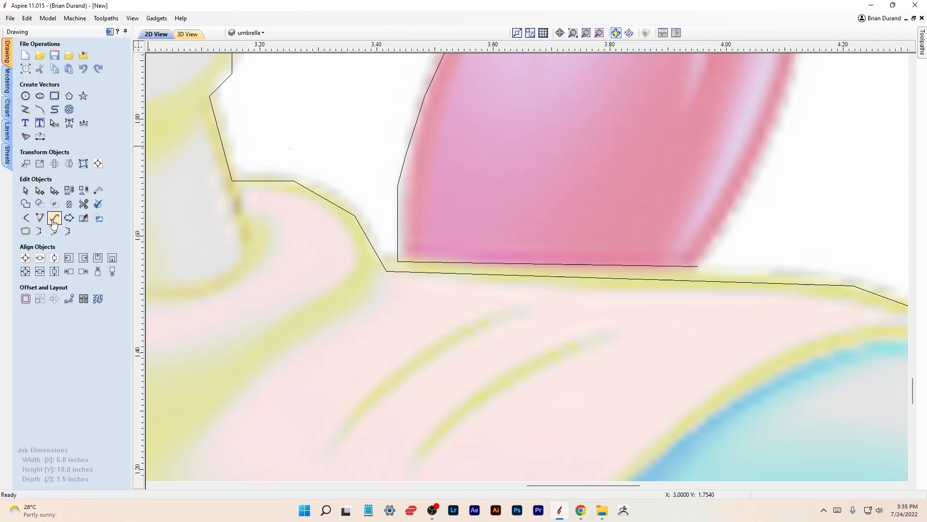
# - Move the body outline's node near the umbrella's lower-left corner up and slightly left, level with the umbrella's bottom line
pyautogui.click(395, 272)
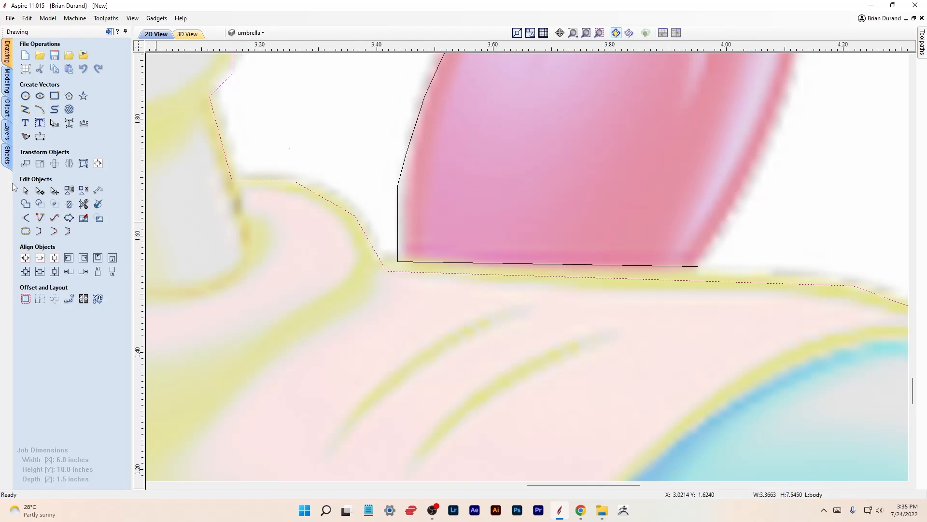
pyautogui.click(39, 190)
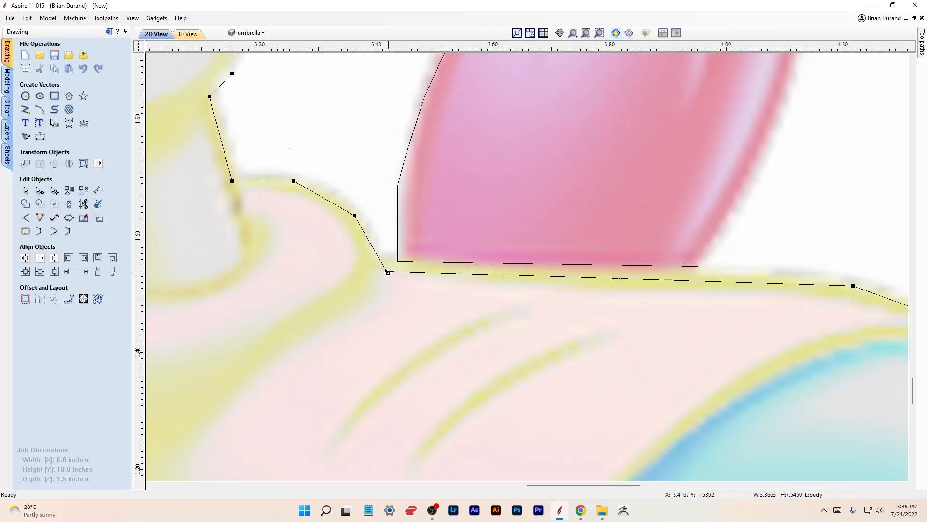
pyautogui.press('Up')
pyautogui.press('Up')
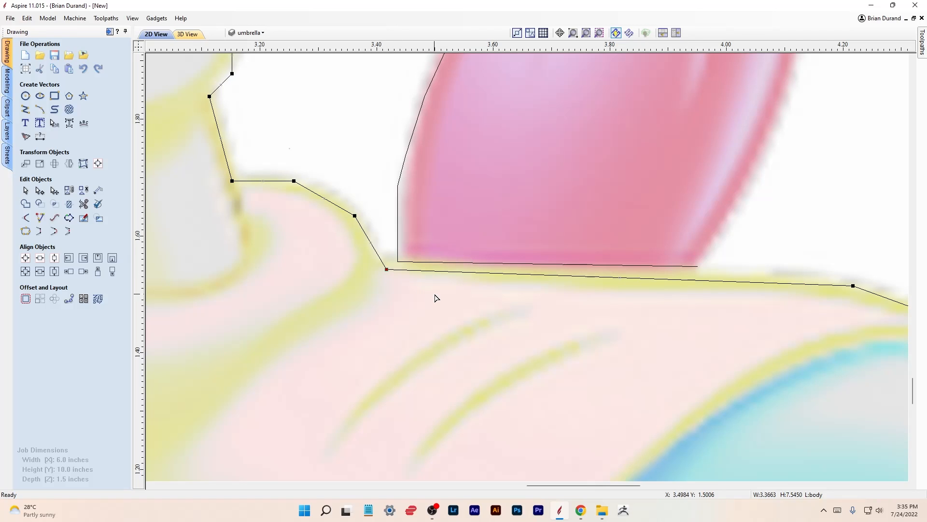
pyautogui.press('Up')
pyautogui.press('Up')
pyautogui.press('Up')
pyautogui.press('Left')
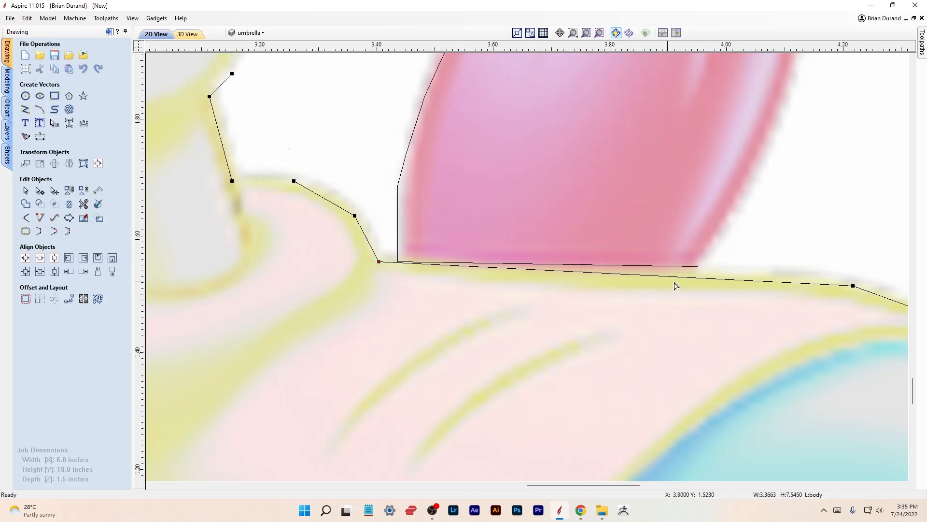
# - Insert a point in the body outline below the umbrella's lower-right corner and nudge it up to just under that corner
pyautogui.rightClick(698, 281)
pyautogui.click(732, 317)
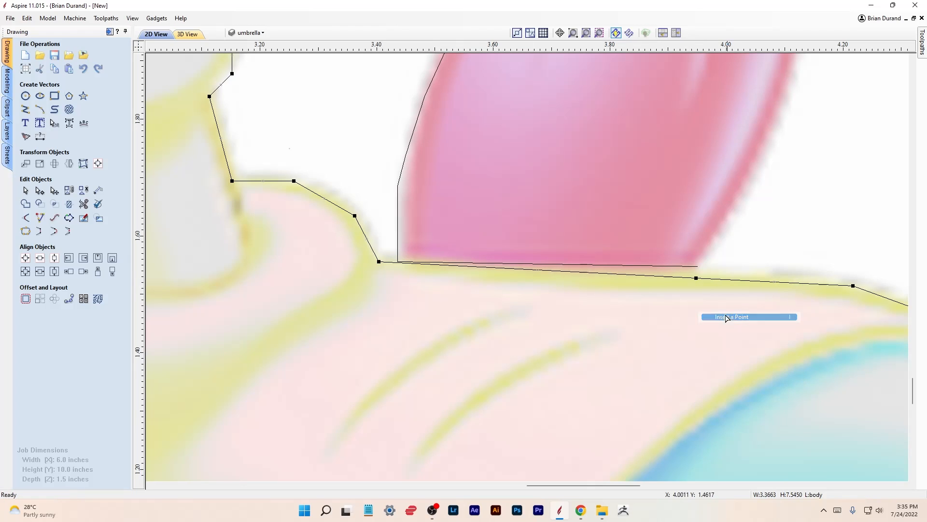
pyautogui.press('Up')
pyautogui.press('Up')
pyautogui.press('Up')
pyautogui.press('Up')
pyautogui.press('Up')
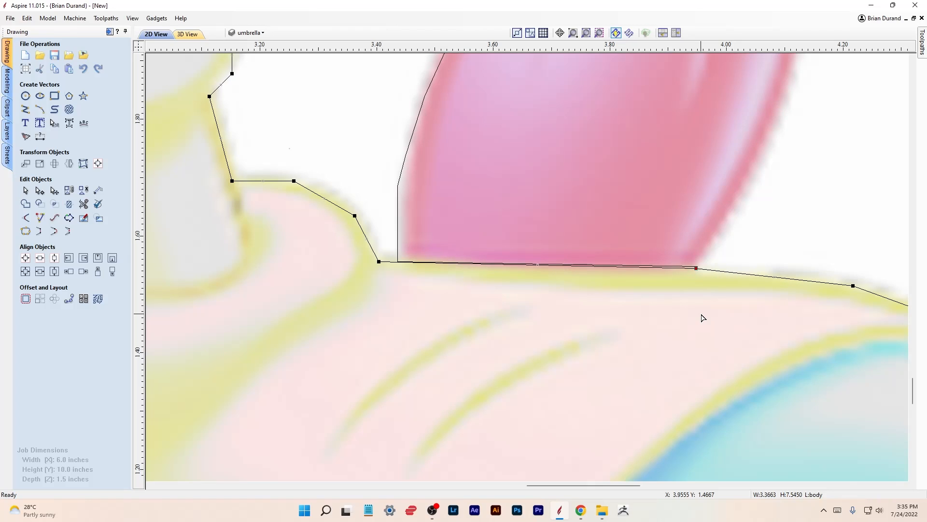
pyautogui.press('Down')
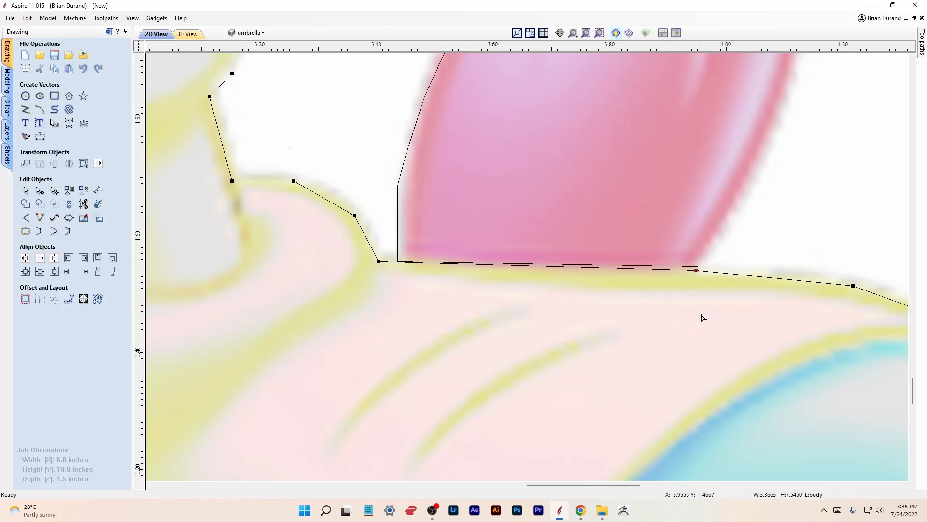
# - Nudge the end node of the umbrella's bottom line down onto the body outline
pyautogui.click(697, 266)
pyautogui.click(698, 266)
pyautogui.press('Down')
pyautogui.press('Down')
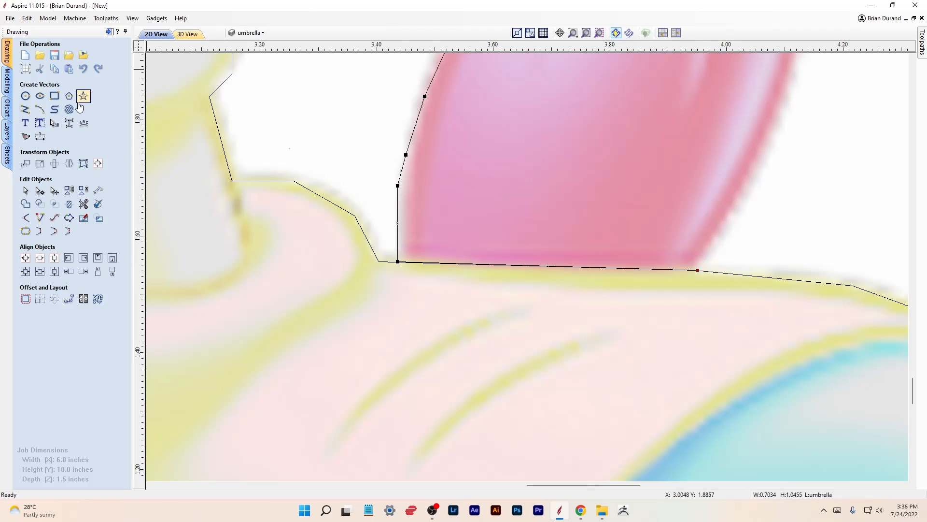
# - Draw a three-point arc of about 1.23 in radius up the umbrella's right edge, from its lower-right corner to below the yellow band
pyautogui.scroll(-2, 523, 166)
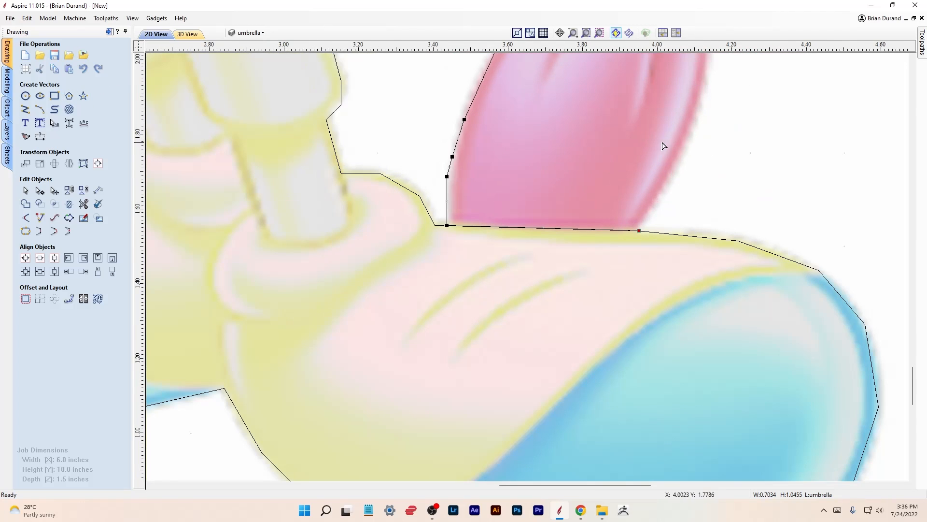
pyautogui.scroll(-1, 742, 134)
pyautogui.moveTo(748, 128); pyautogui.dragTo(683, 242, button='middle')
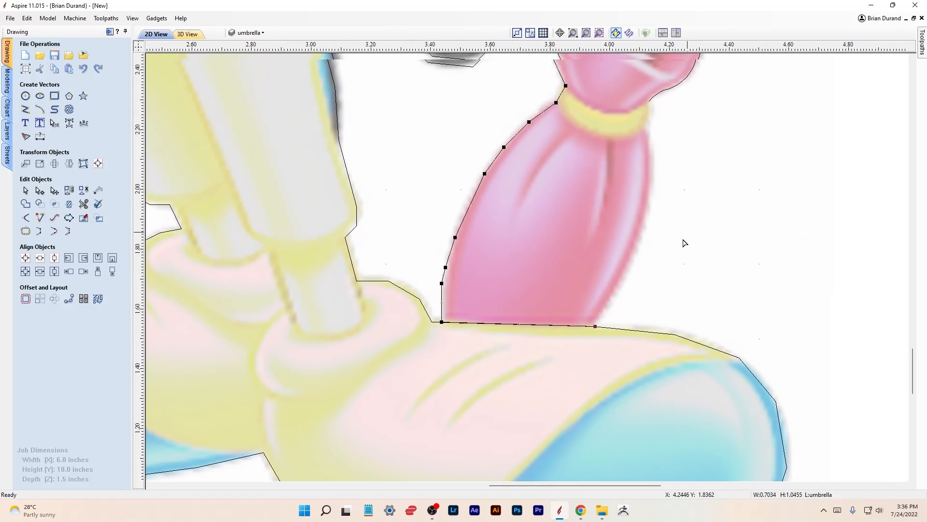
pyautogui.scroll(1, 633, 209)
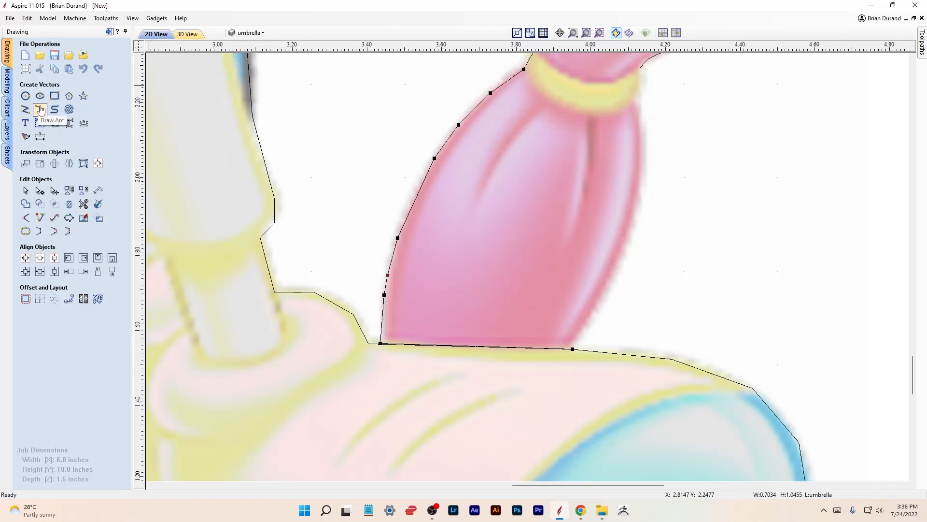
pyautogui.click(39, 112)
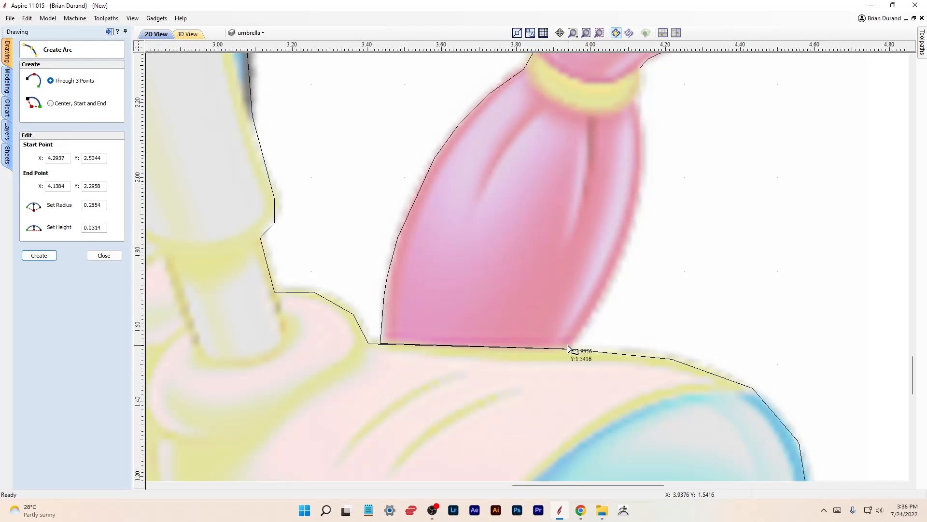
pyautogui.scroll(1, 567, 353)
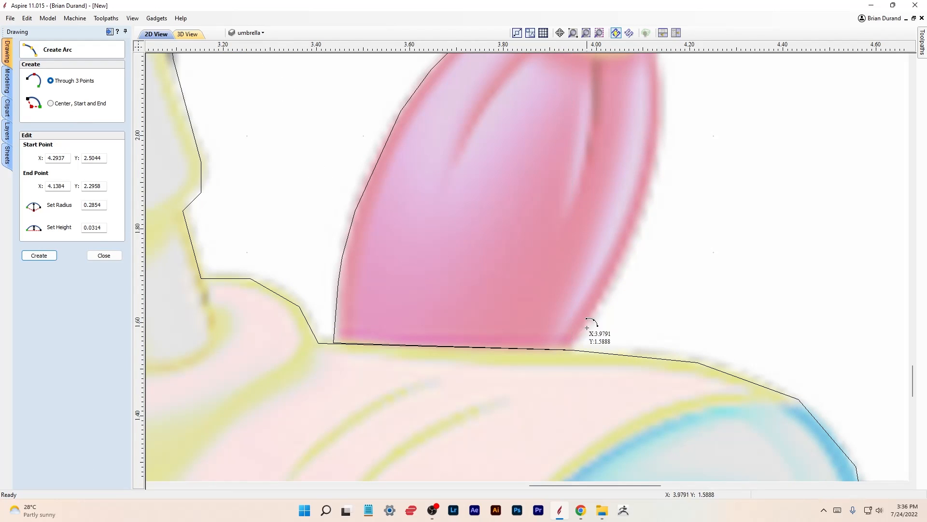
pyautogui.click(572, 349)
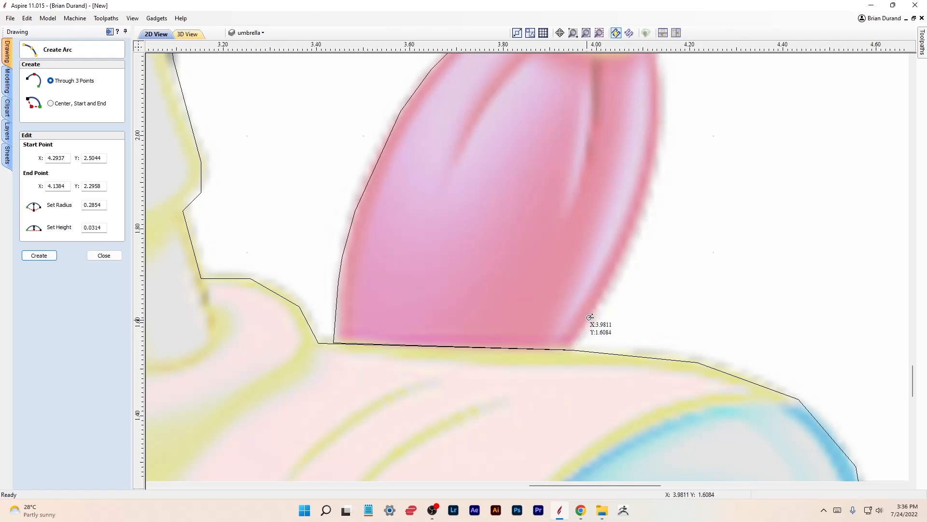
pyautogui.click(661, 83)
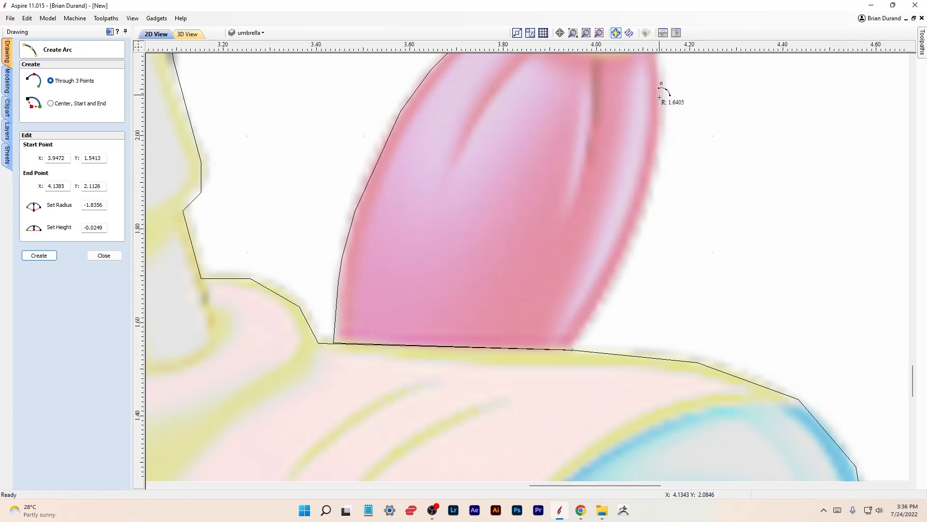
pyautogui.click(655, 129)
# - Draw a three-point arc of about 0.28 in radius past the yellow band, joining the side arc's upper end to the existing outline
pyautogui.moveTo(701, 127); pyautogui.dragTo(690, 251, button='middle')
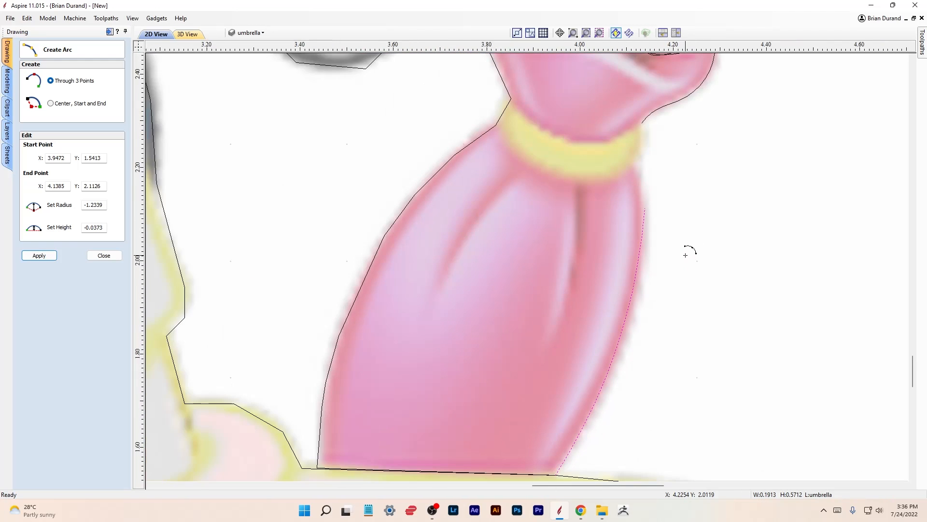
pyautogui.click(645, 209)
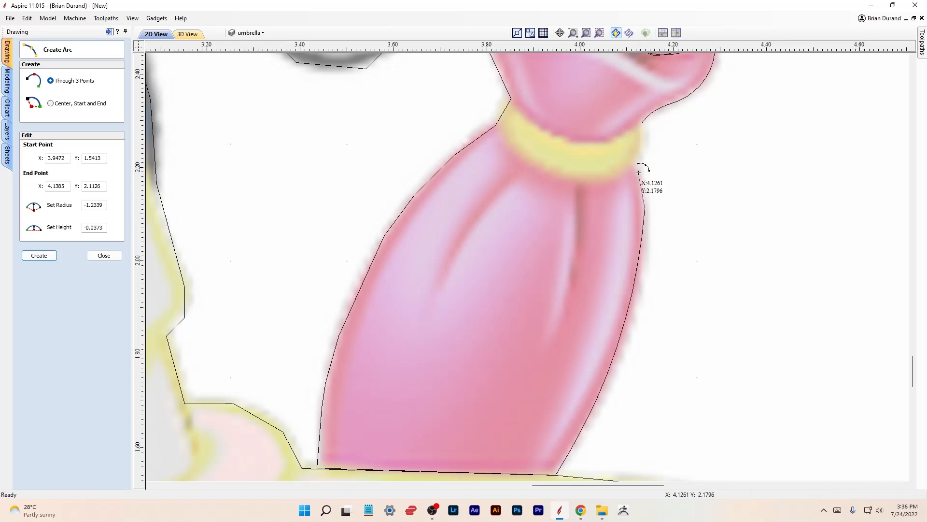
pyautogui.click(642, 123)
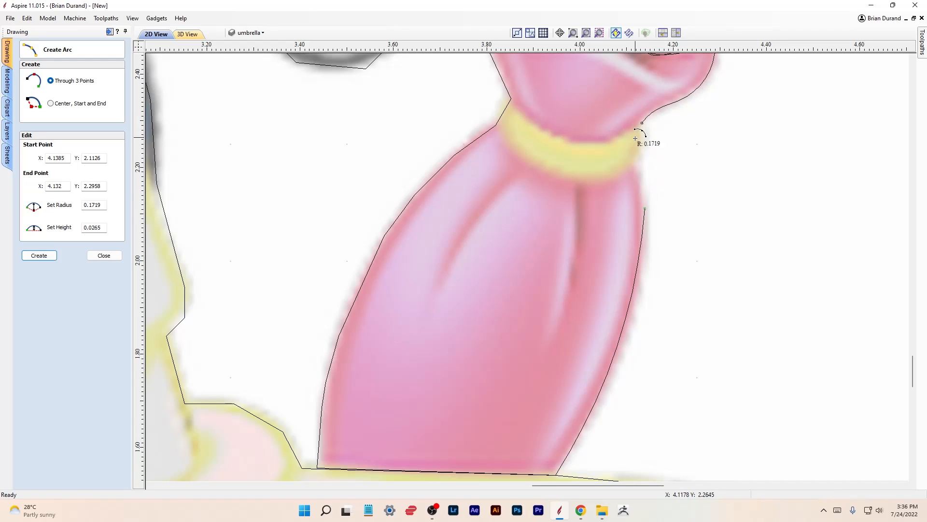
pyautogui.click(638, 166)
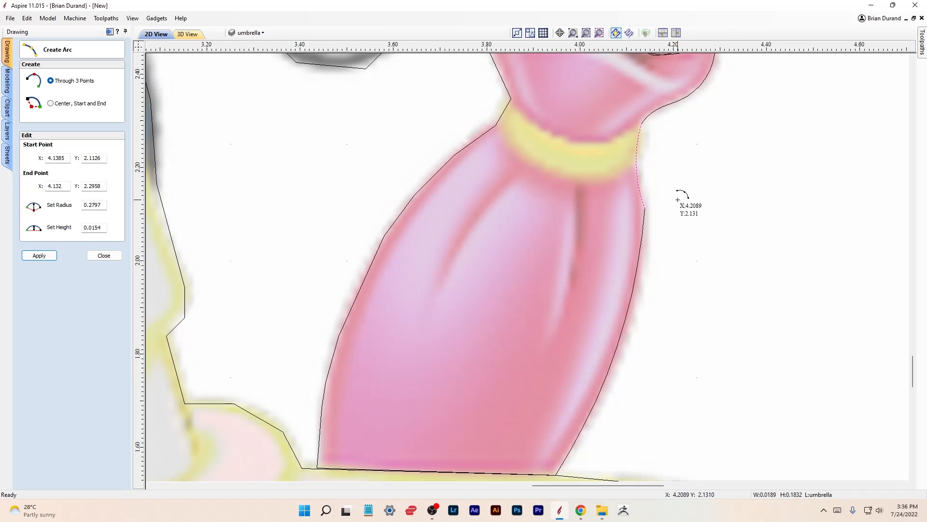
pyautogui.scroll(-2, 678, 199)
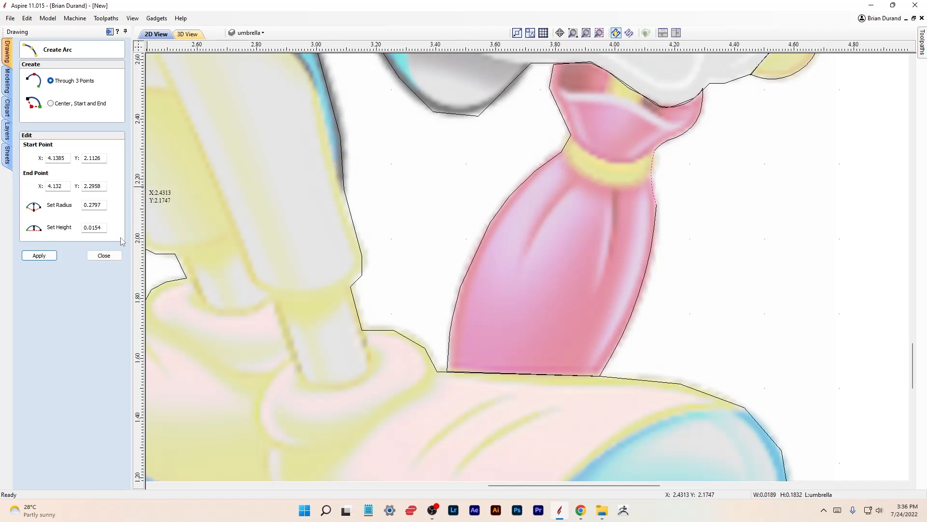
pyautogui.click(103, 255)
# - Insert a point midway along the umbrella's long right-side arc and nudge it right to match the picture's edge
pyautogui.click(40, 189)
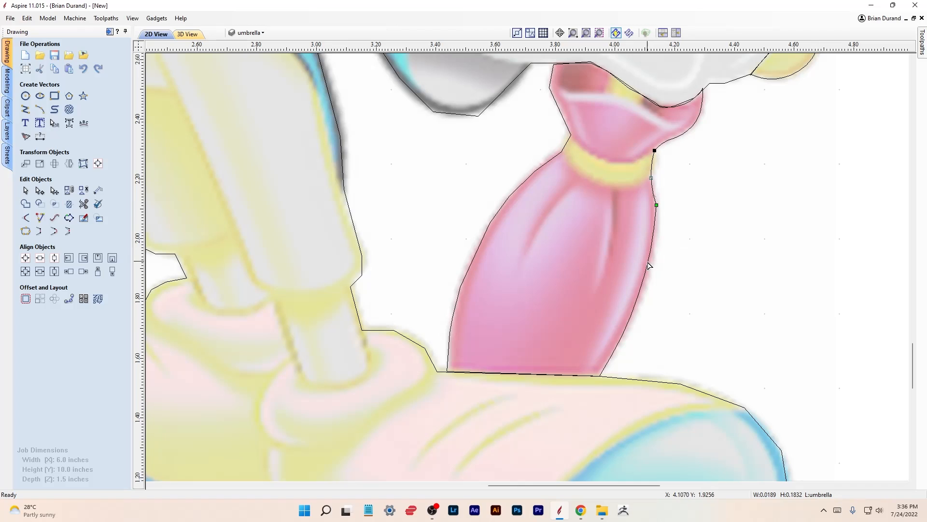
pyautogui.rightClick(652, 258)
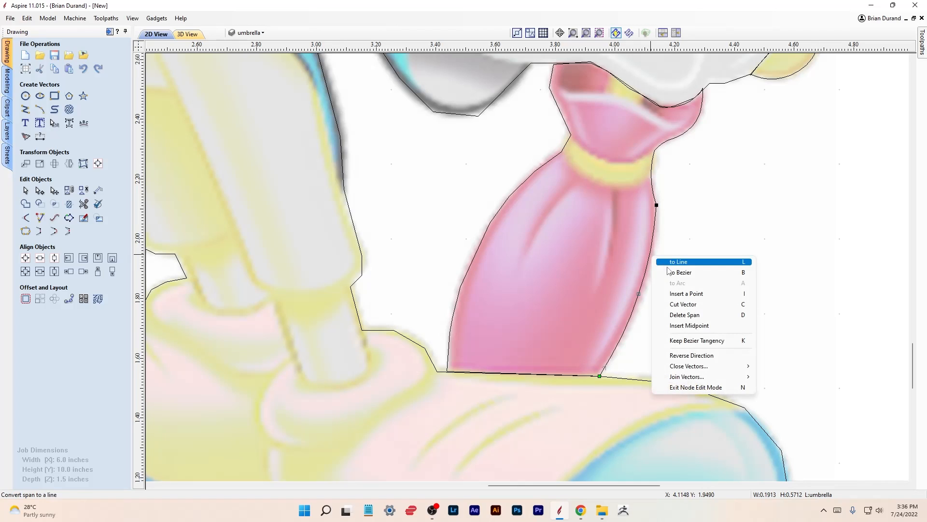
pyautogui.click(686, 293)
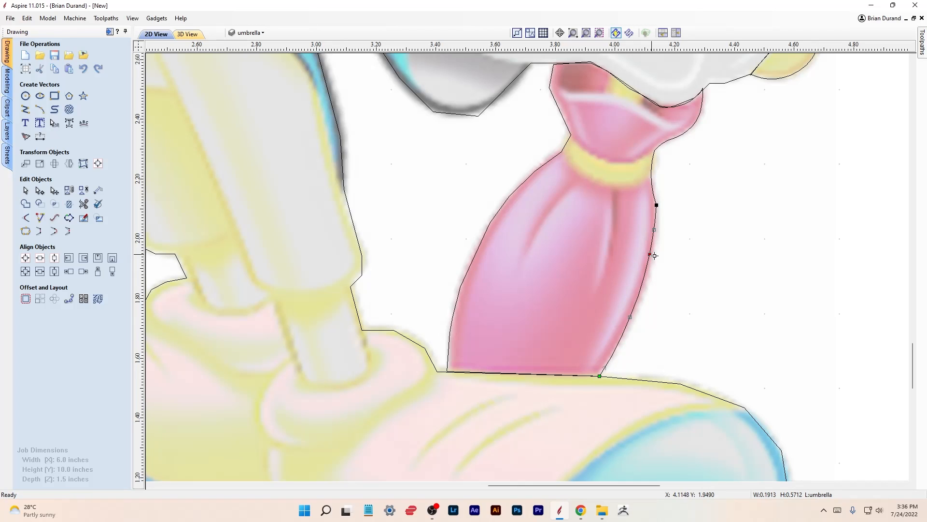
pyautogui.press('Right')
pyautogui.press('Right')
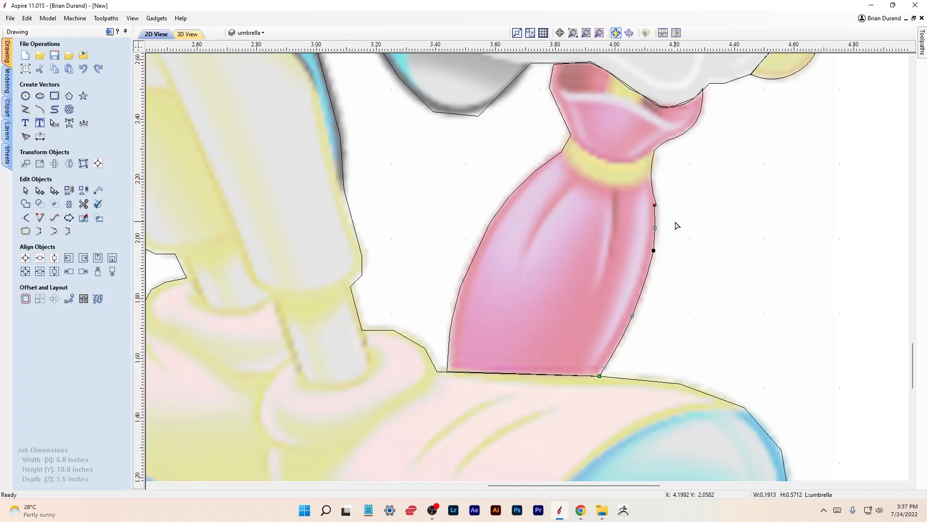
# - Shift the node joining the two right-side arcs slightly left and fine-tune the short arc beside the yellow band
pyautogui.scroll(2, 676, 226)
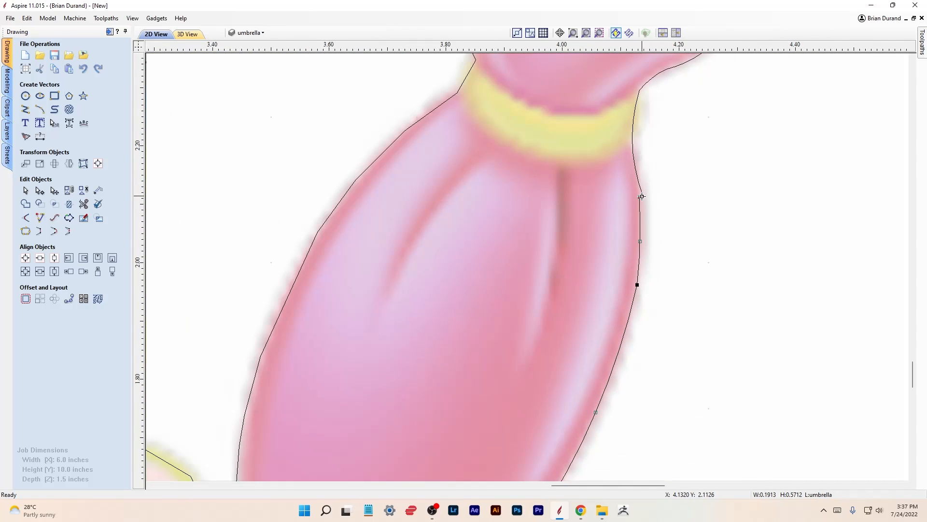
pyautogui.click(641, 197)
pyautogui.click(638, 184)
pyautogui.moveTo(643, 195); pyautogui.dragTo(640, 197)
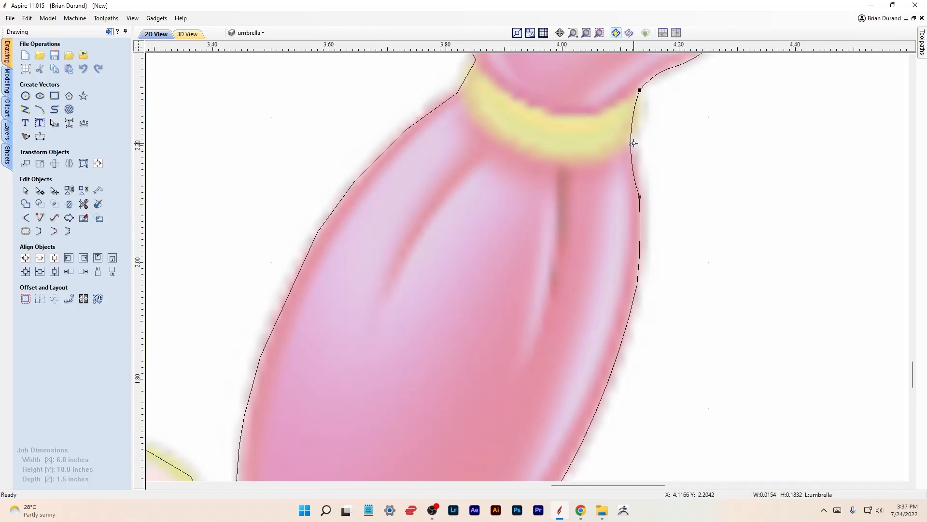
pyautogui.press('Right')
pyautogui.press('Right')
pyautogui.click(724, 200)
# - Hide the body layer so that its outline does not interfere with the umbrella vectors
pyautogui.scroll(-2, 724, 203)
pyautogui.scroll(-3, 725, 205)
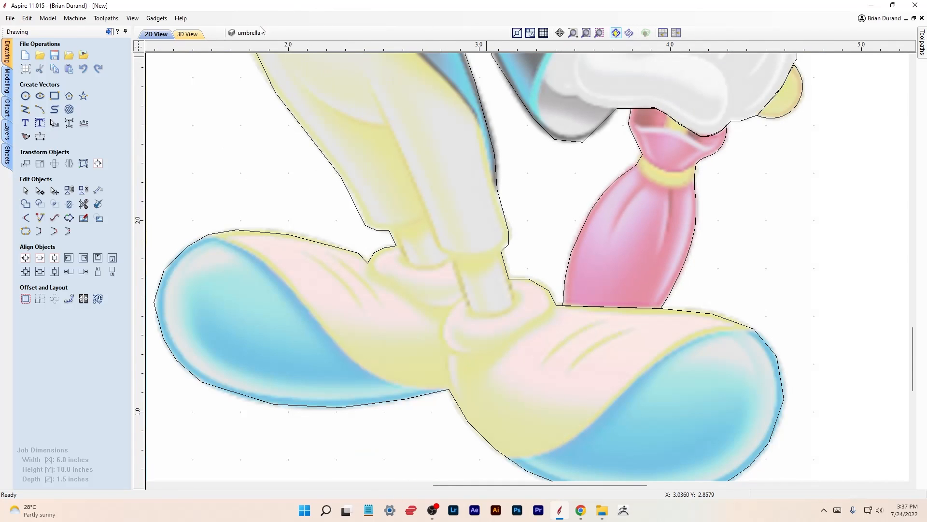
pyautogui.click(260, 32)
pyautogui.click(245, 58)
pyautogui.scroll(-2, 555, 169)
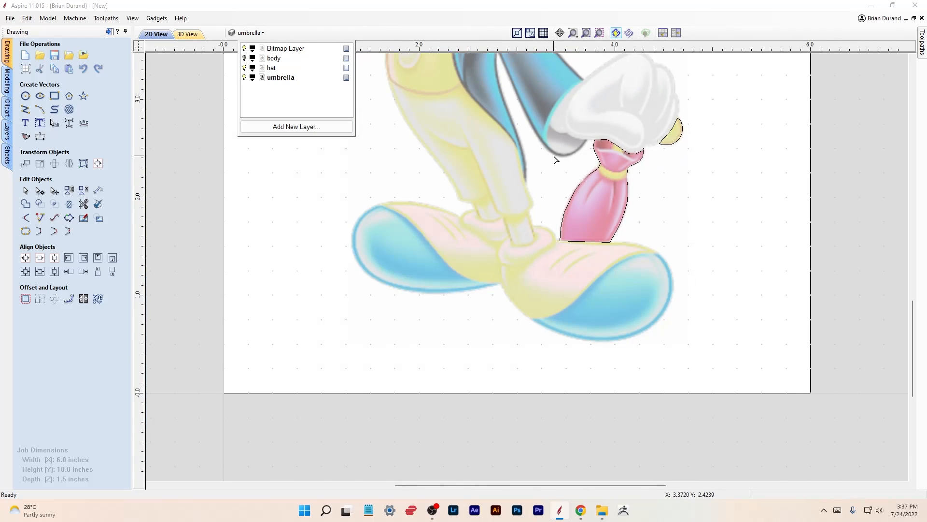
# - Join the open vectors outlining the umbrella below the hand, using a 0.0004 inch tolerance
pyautogui.moveTo(529, 123); pyautogui.dragTo(662, 264)
pyautogui.click(21, 189)
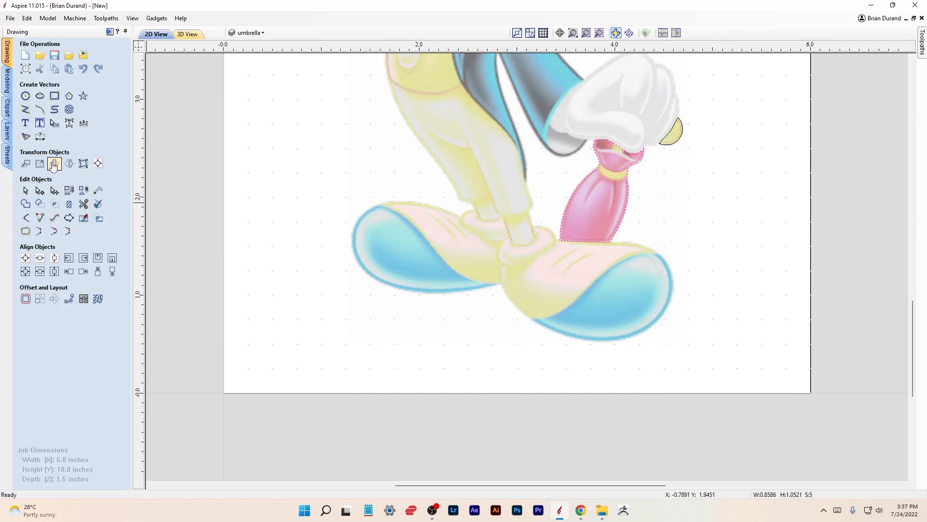
pyautogui.click(54, 233)
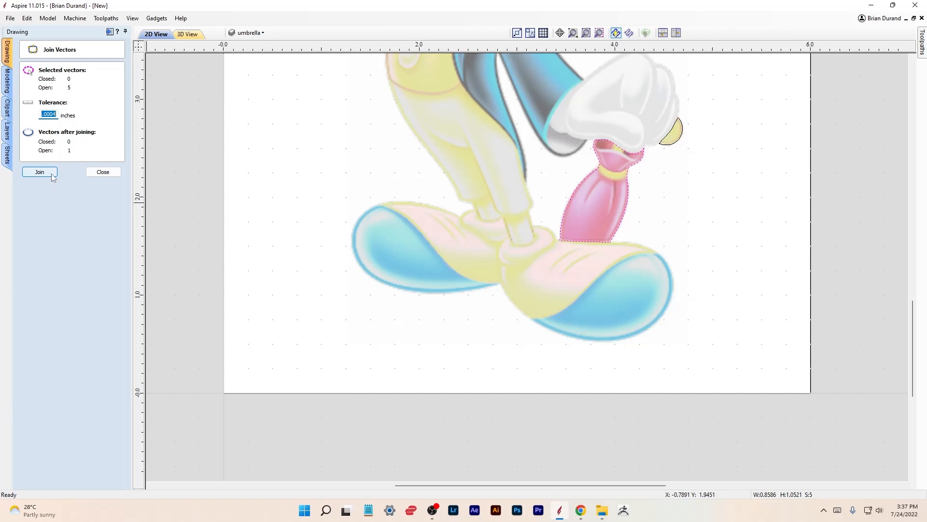
pyautogui.click(52, 174)
pyautogui.click(103, 172)
pyautogui.click(588, 175)
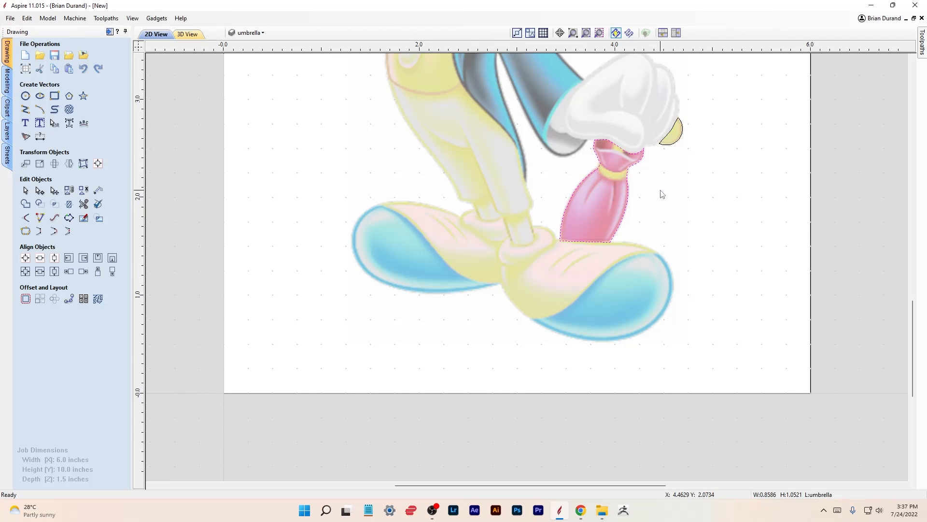
# - Add a new layer named "mouth" and make it the active drawing layer
pyautogui.scroll(-1, 661, 190)
pyautogui.moveTo(683, 192); pyautogui.dragTo(664, 325, button='middle')
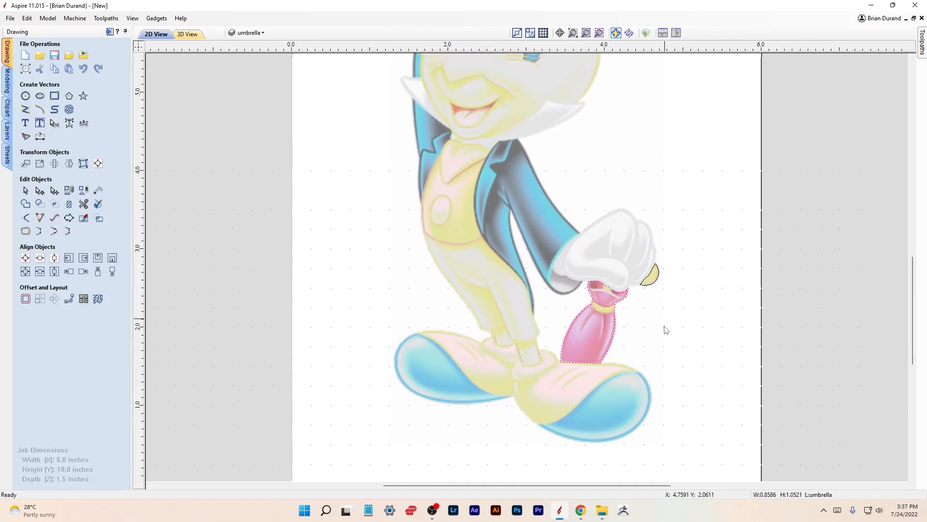
pyautogui.moveTo(668, 178); pyautogui.dragTo(662, 265, button='middle')
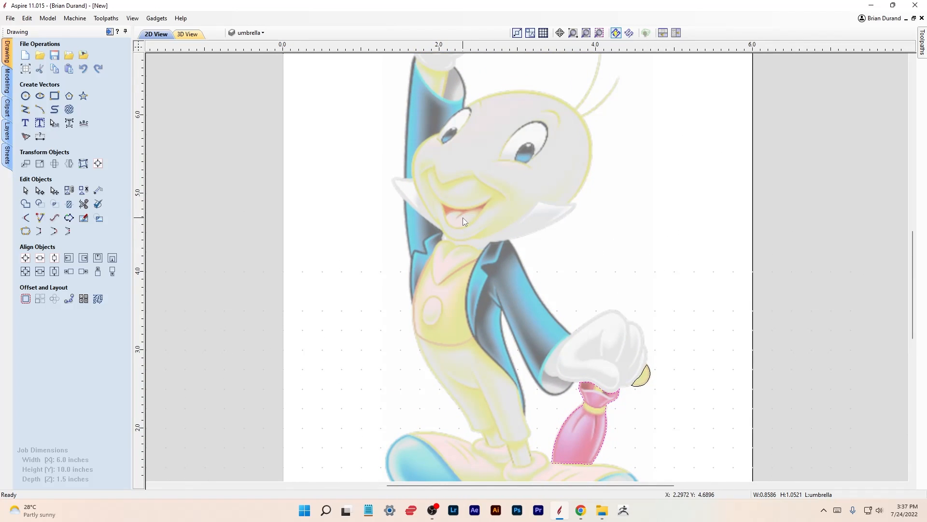
pyautogui.scroll(1, 464, 221)
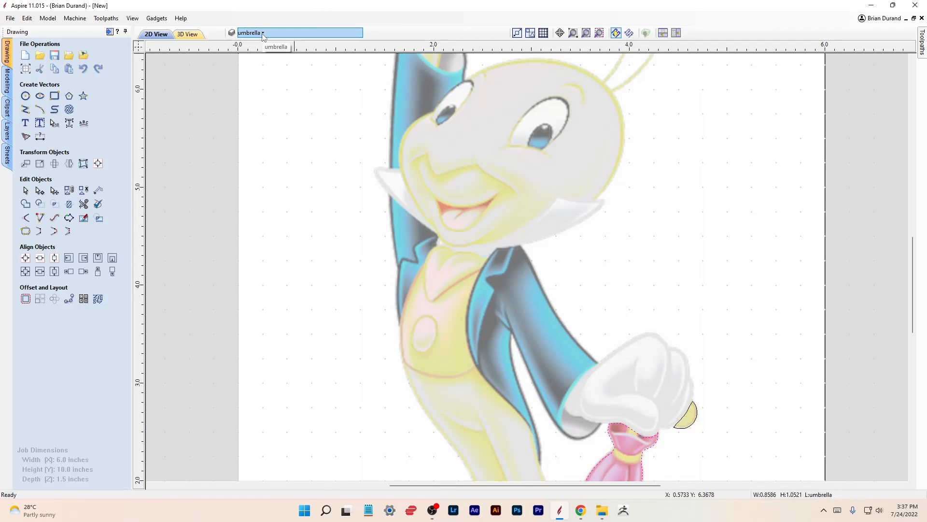
pyautogui.click(249, 34)
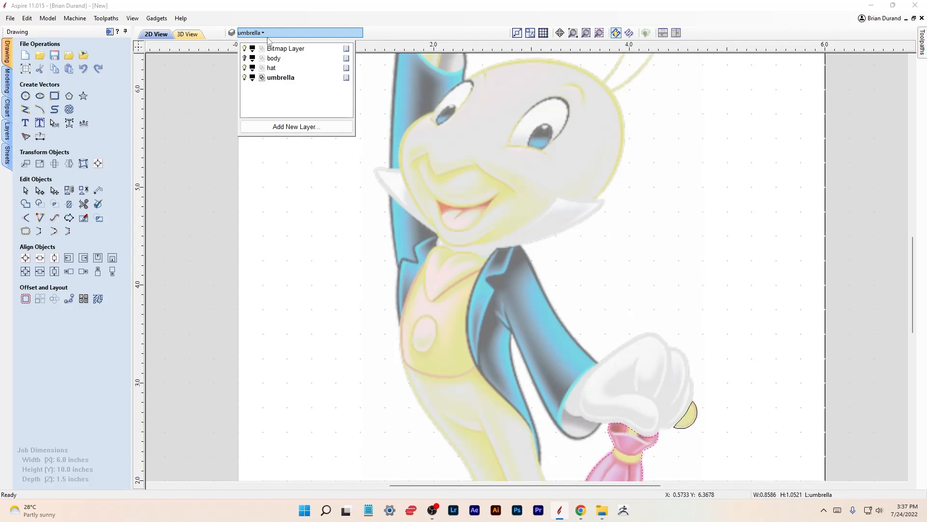
pyautogui.click(288, 128)
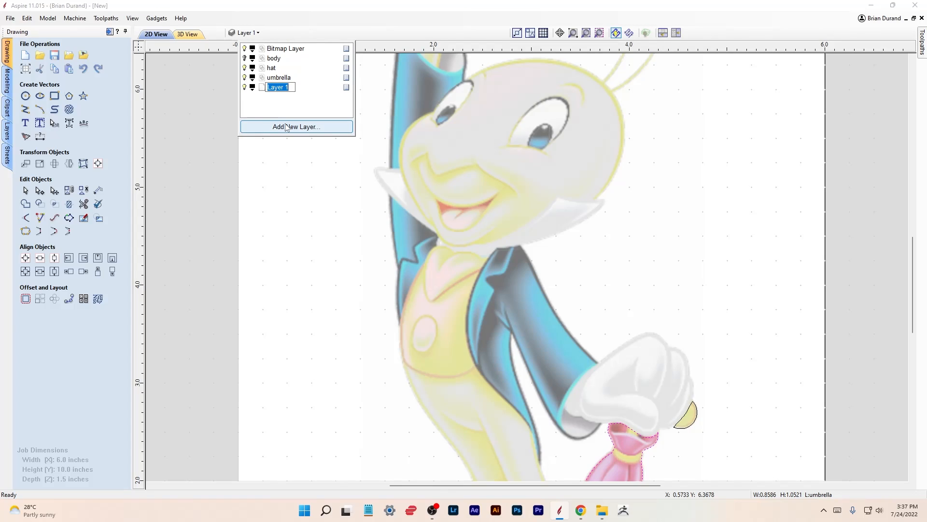
pyautogui.write('mouth')
pyautogui.press('Return')
pyautogui.click(218, 97)
# - Draw a three-point arc of about 0.49 in radius along the mouth's upper edge, from the left corner to the right corner
pyautogui.scroll(2, 450, 204)
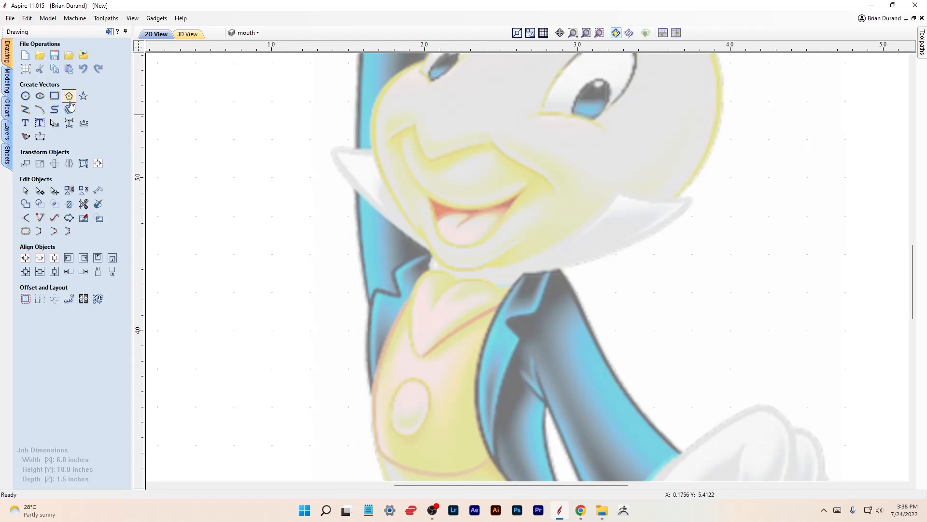
pyautogui.click(42, 109)
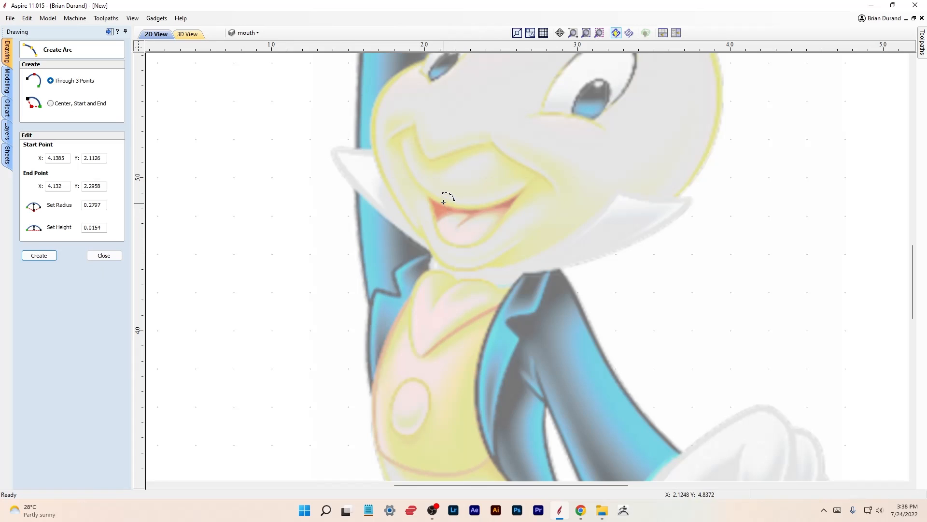
pyautogui.click(429, 197)
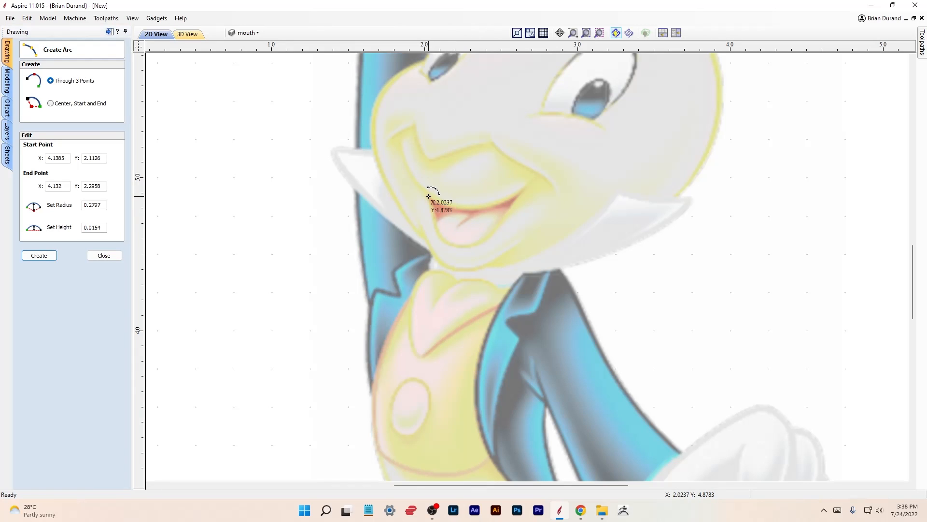
pyautogui.click(527, 187)
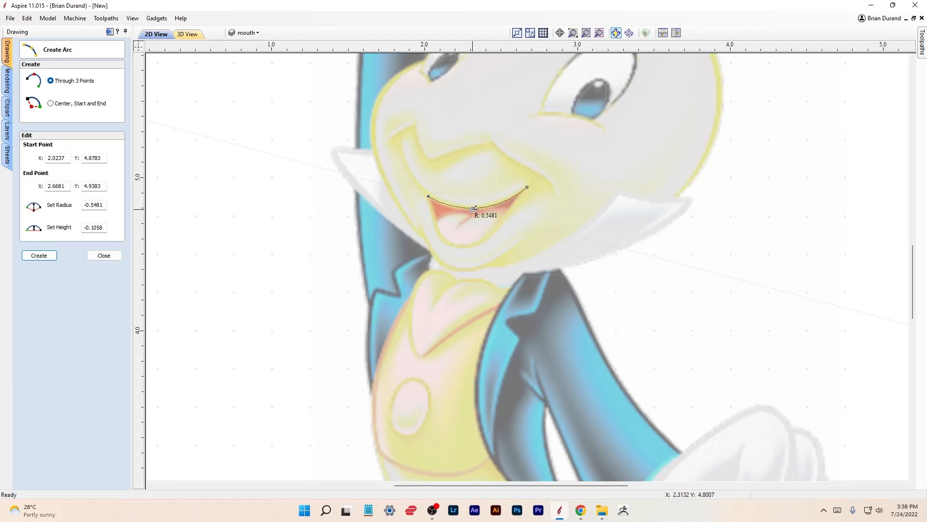
pyautogui.click(472, 211)
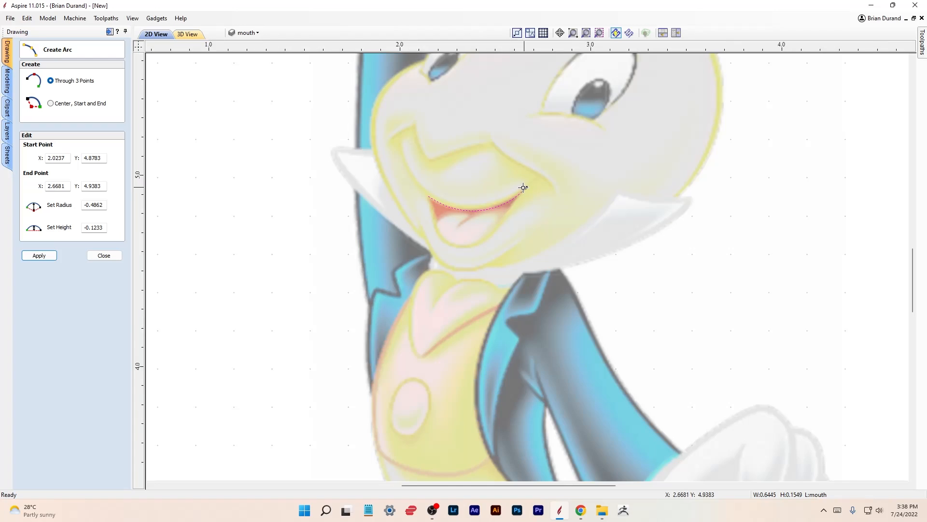
pyautogui.scroll(6, 527, 190)
pyautogui.press('Escape')
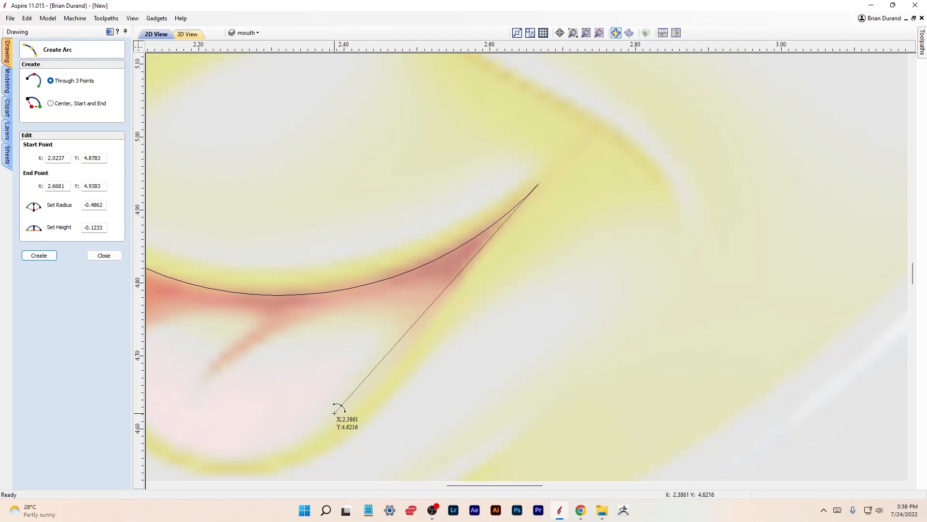
pyautogui.click(338, 382)
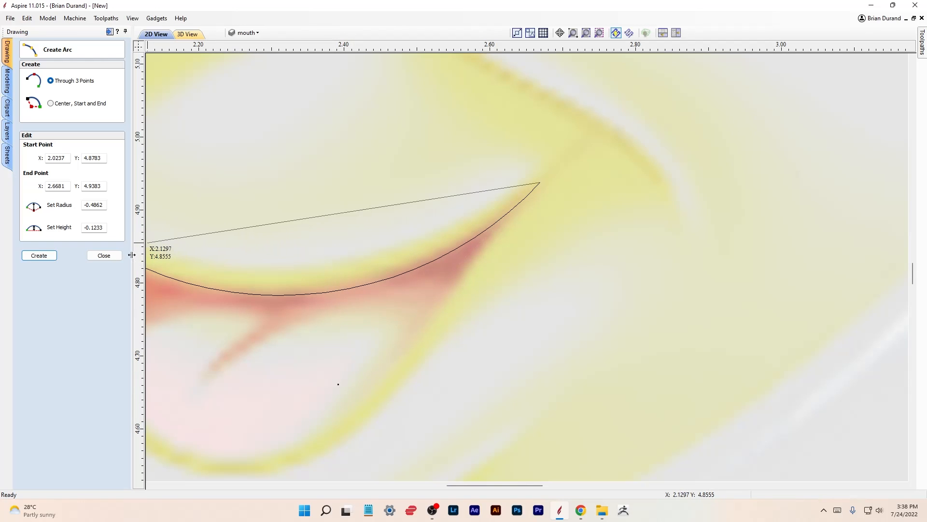
pyautogui.click(104, 256)
# - Draw a polyline down the mouth's right side, from the upper arc's right end to the start of the lower lip curve
pyautogui.click(50, 118)
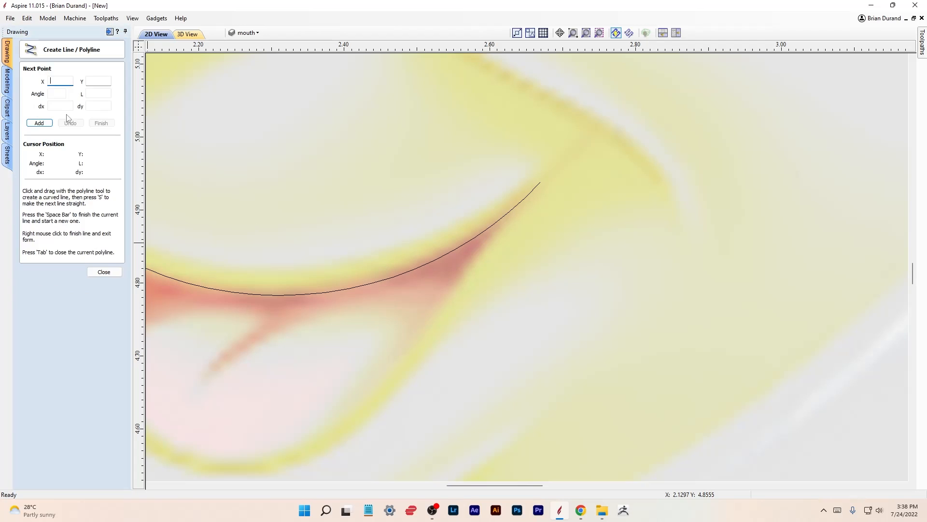
pyautogui.click(541, 184)
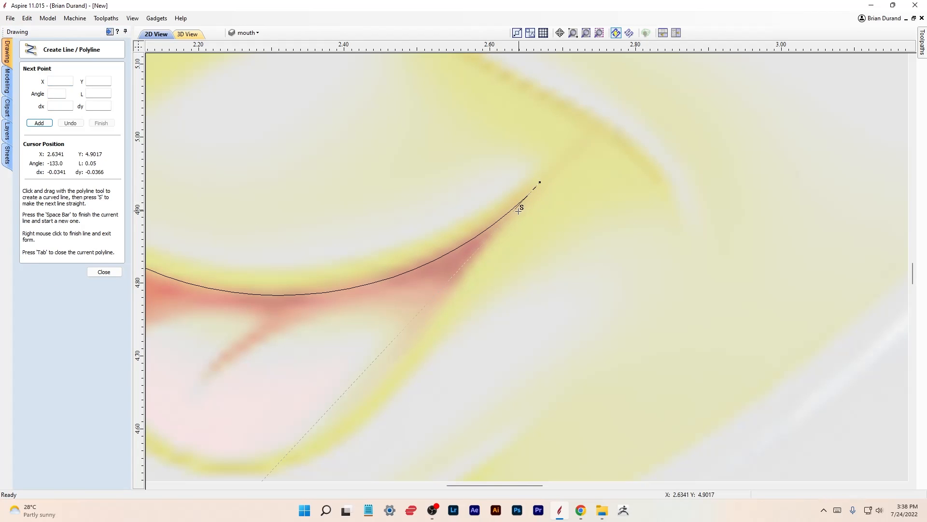
pyautogui.click(498, 226)
pyautogui.click(440, 313)
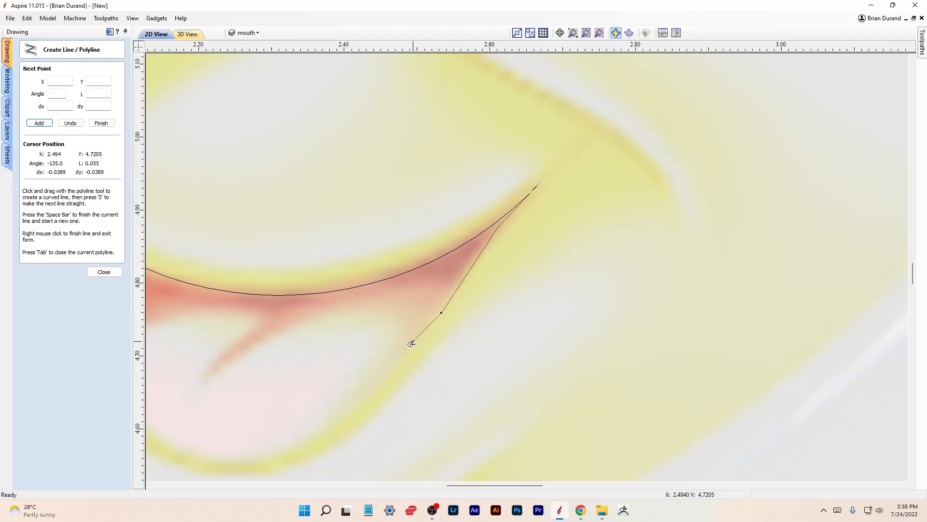
pyautogui.click(393, 371)
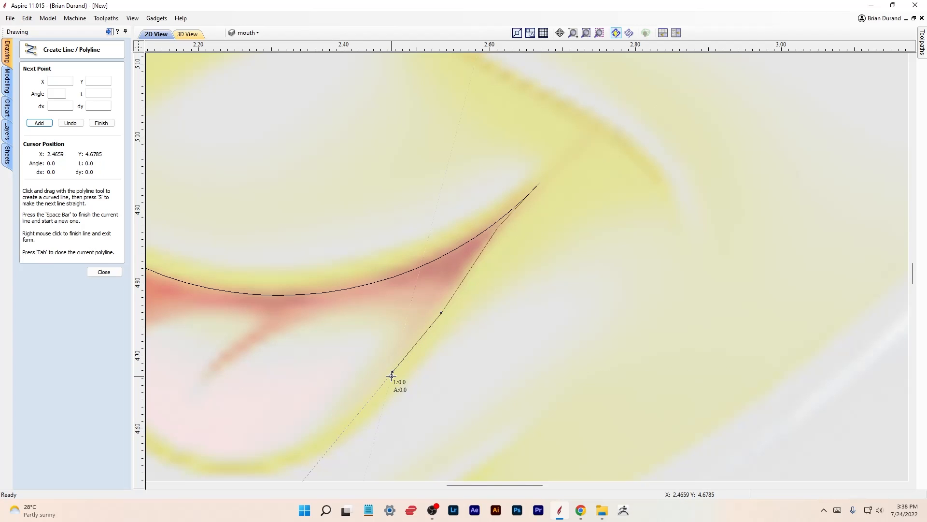
pyautogui.click(393, 373)
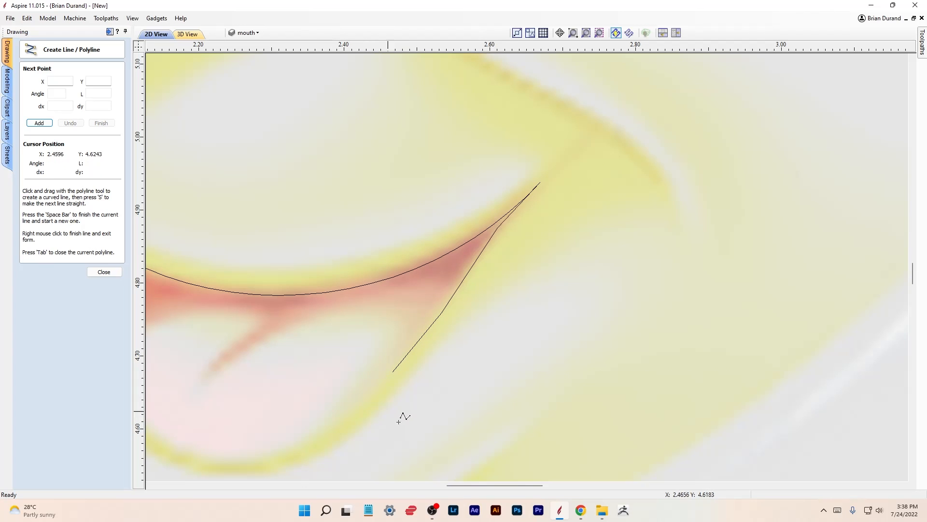
# - Draw a two-segment polyline down the mouth's left side, from the upper arc's left end to the start of the lower lip curve
pyautogui.moveTo(477, 485)
pyautogui.mouseDown()
pyautogui.moveTo(522, 485)
pyautogui.moveTo(471, 484)
pyautogui.mouseUp()
pyautogui.moveTo(476, 449); pyautogui.dragTo(587, 344, button='middle')
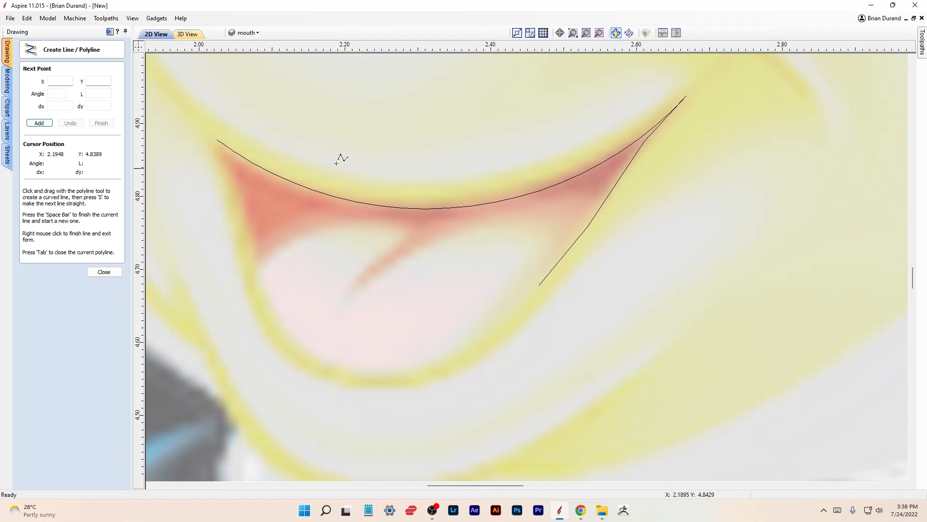
pyautogui.click(218, 141)
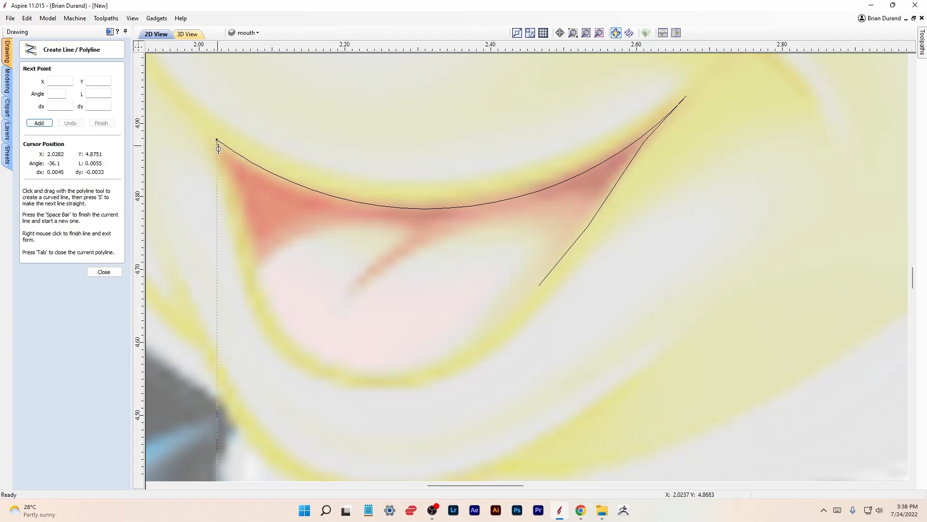
pyautogui.click(252, 239)
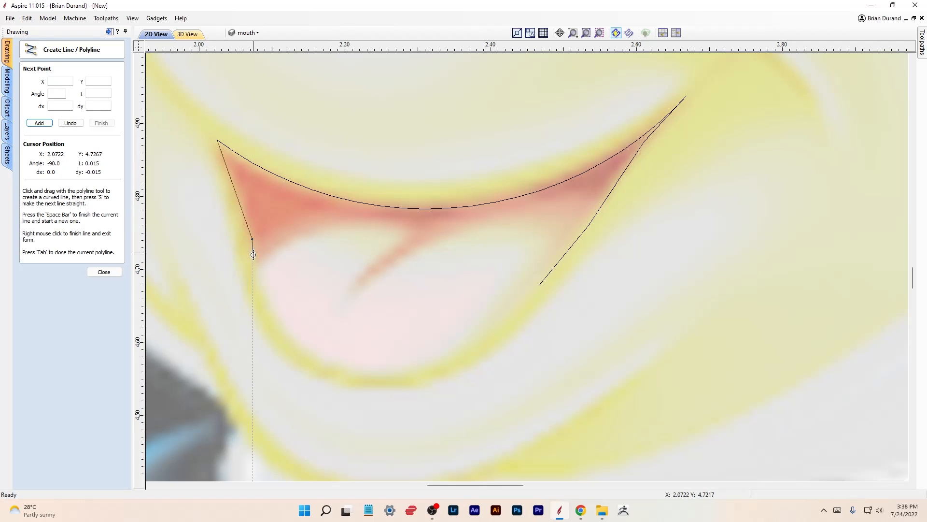
pyautogui.click(257, 285)
pyautogui.press('space')
pyautogui.click(118, 271)
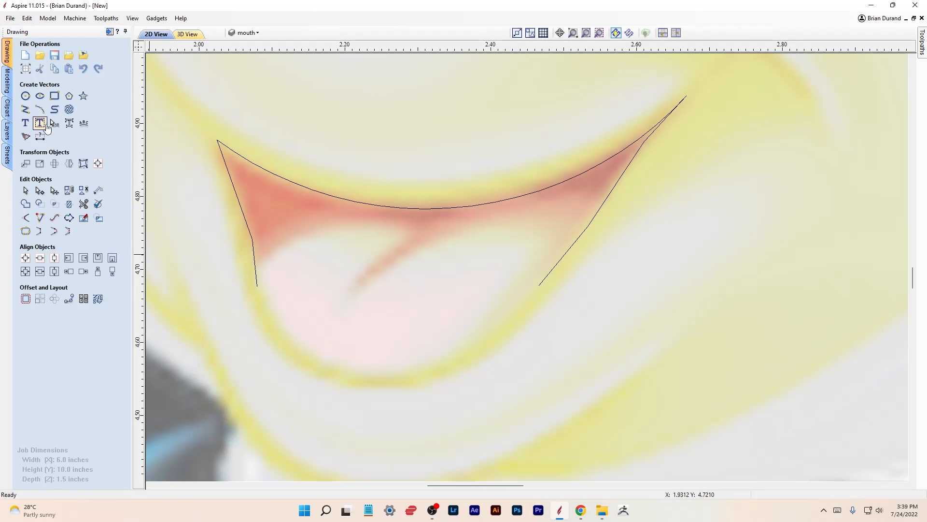
# - Draw a three-point arc of about 0.21 in radius along the lower lip, connecting the lower ends of the two side polylines
pyautogui.click(40, 110)
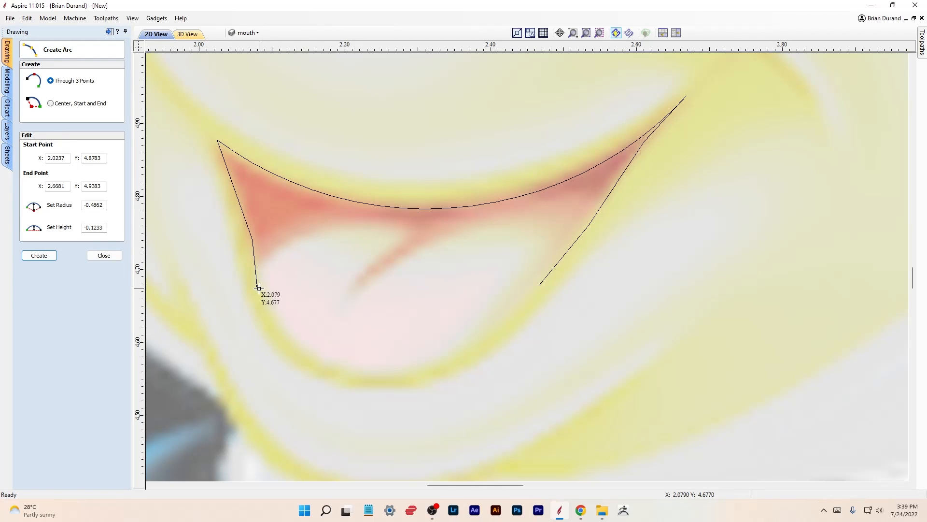
pyautogui.click(540, 285)
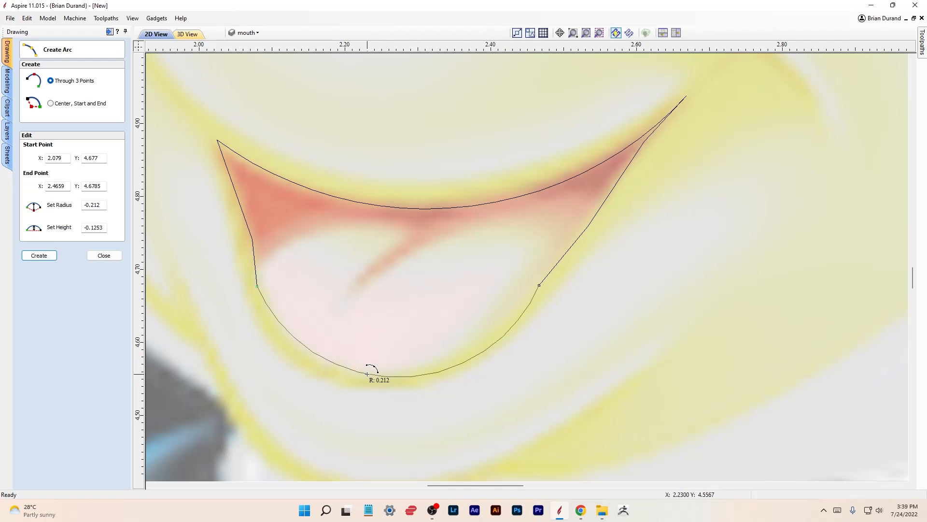
pyautogui.click(349, 370)
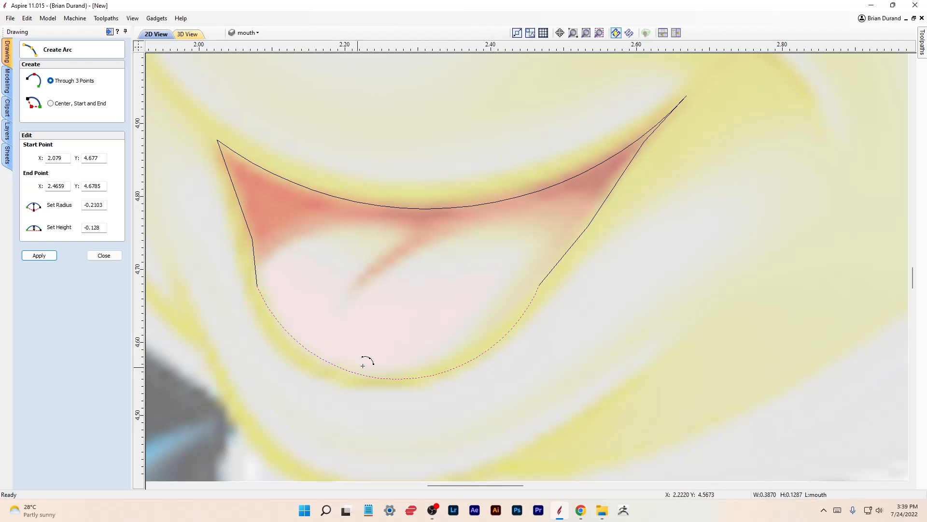
pyautogui.click(104, 255)
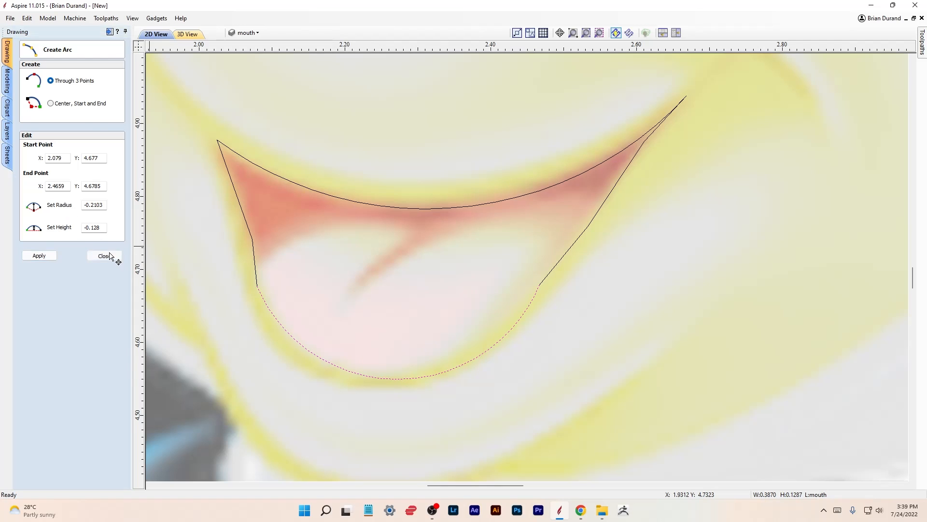
# - Insert a point on the lower arc's left side, nudge it down and left, and nudge the arc's bottom point up to follow the lip
pyautogui.click(41, 193)
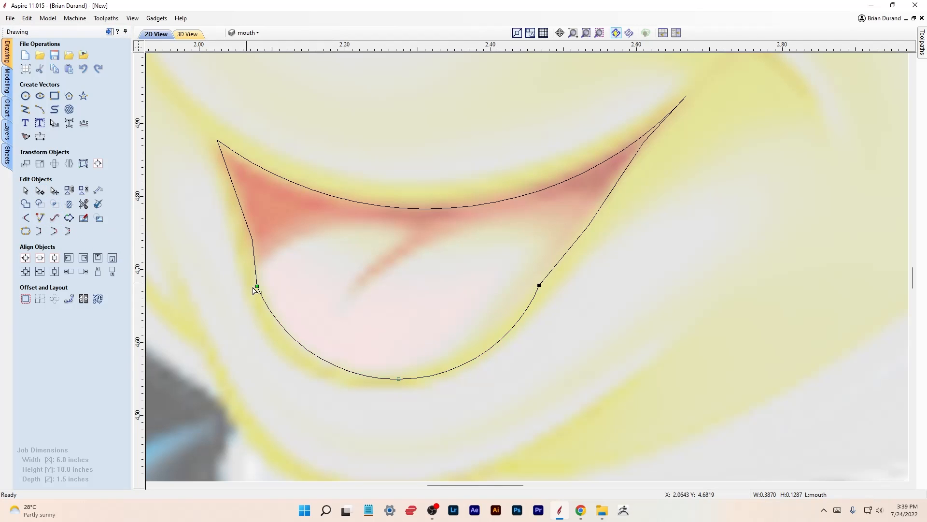
pyautogui.rightClick(305, 351)
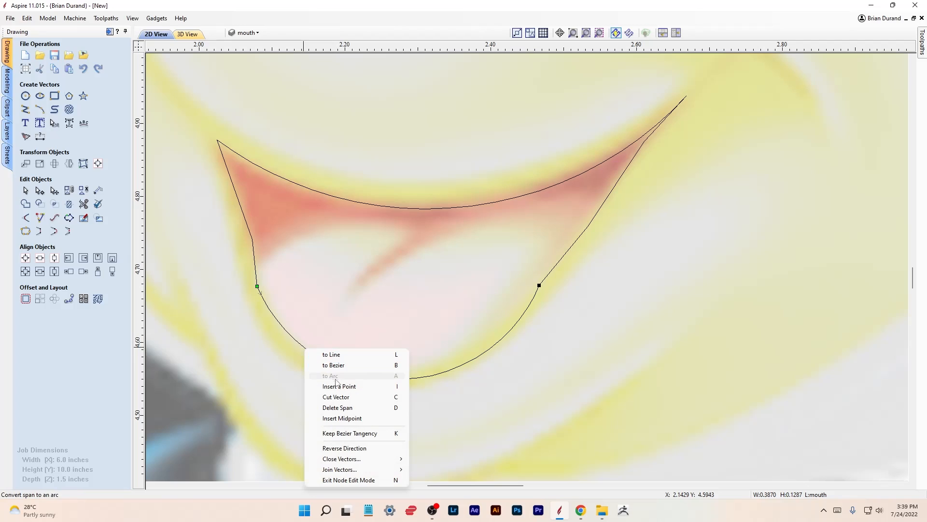
pyautogui.click(338, 383)
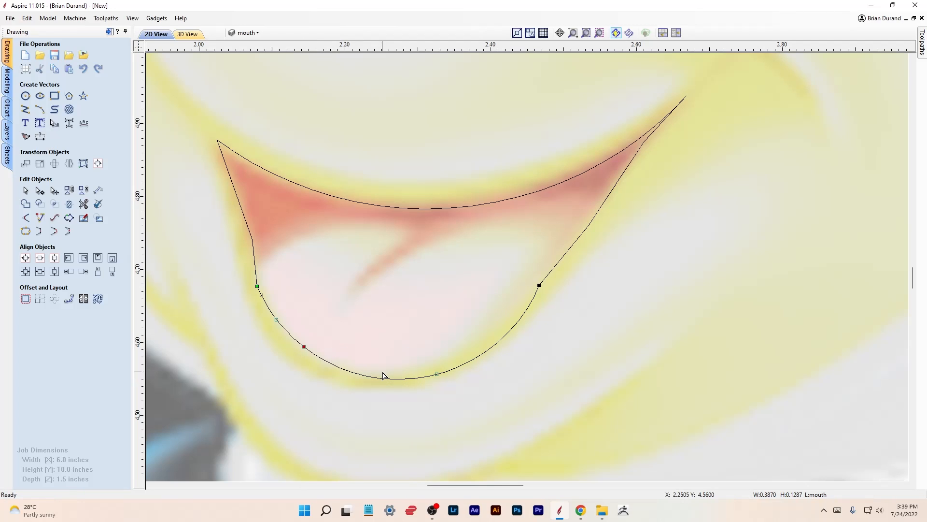
pyautogui.press('Down')
pyautogui.press('Down')
pyautogui.press('Left')
pyautogui.press('Left')
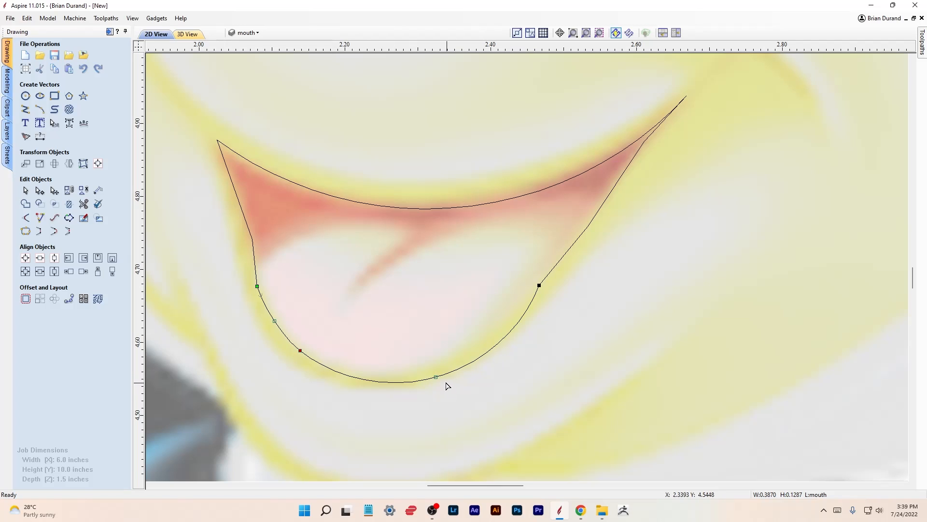
pyautogui.press('Up')
pyautogui.press('Up')
pyautogui.press('Up')
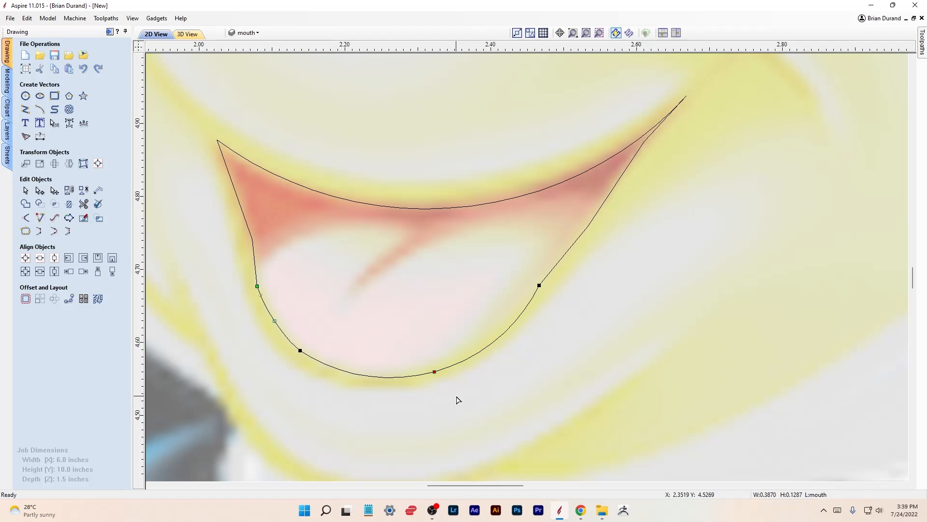
# - Insert a point on the lower arc's right side, nudge it up and left, and nudge the bottom point slightly down to fit the lip
pyautogui.rightClick(499, 341)
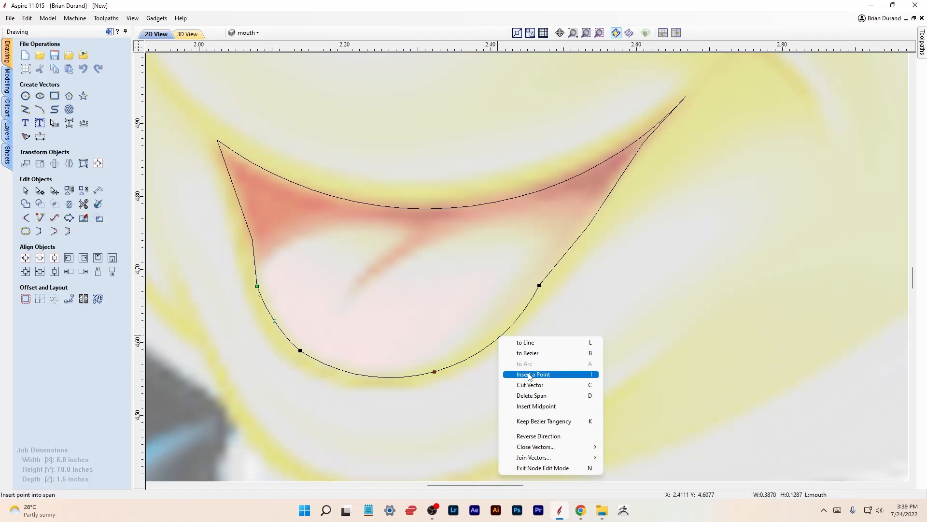
pyautogui.click(504, 373)
pyautogui.press('Up')
pyautogui.press('Up')
pyautogui.press('Up')
pyautogui.press('Left')
pyautogui.press('Left')
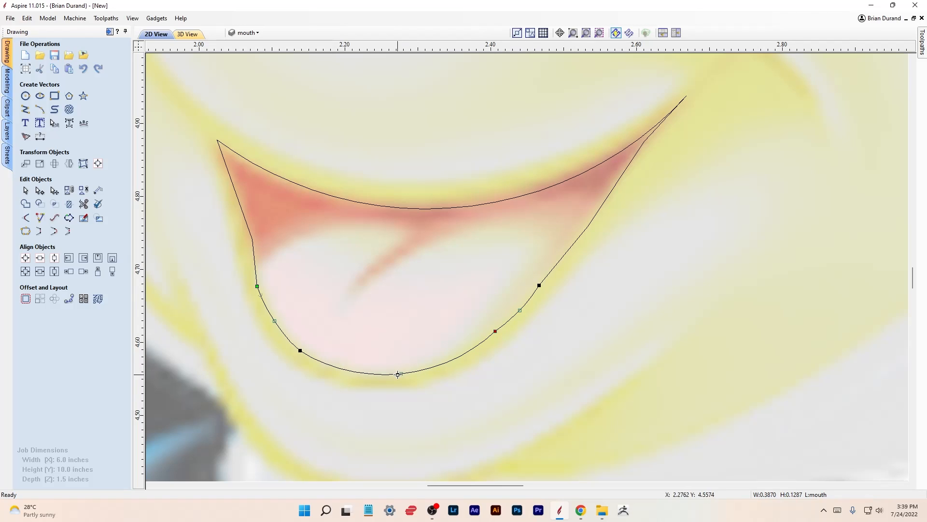
pyautogui.press('Down')
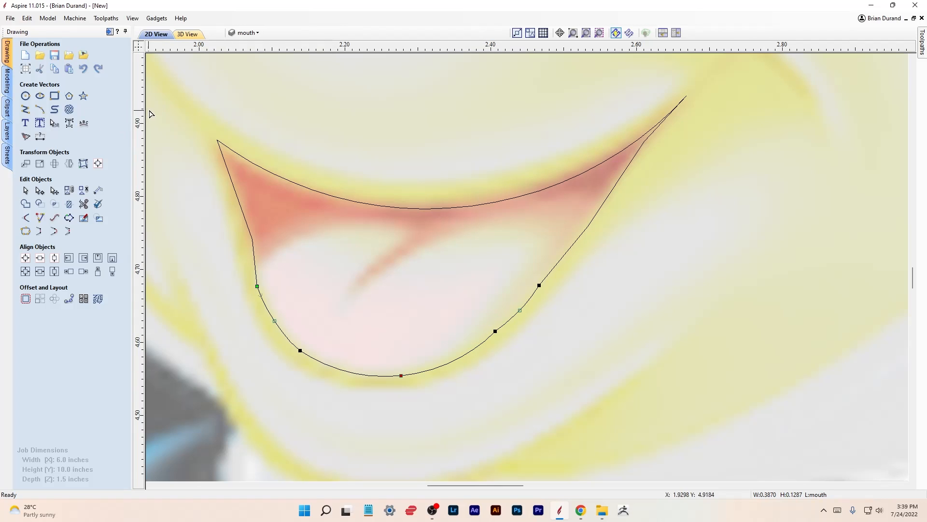
# - Join all the open vectors around the mouth into one outline, using a 0.0004 inch tolerance
pyautogui.click(169, 100)
pyautogui.moveTo(166, 98); pyautogui.dragTo(696, 393)
pyautogui.click(26, 191)
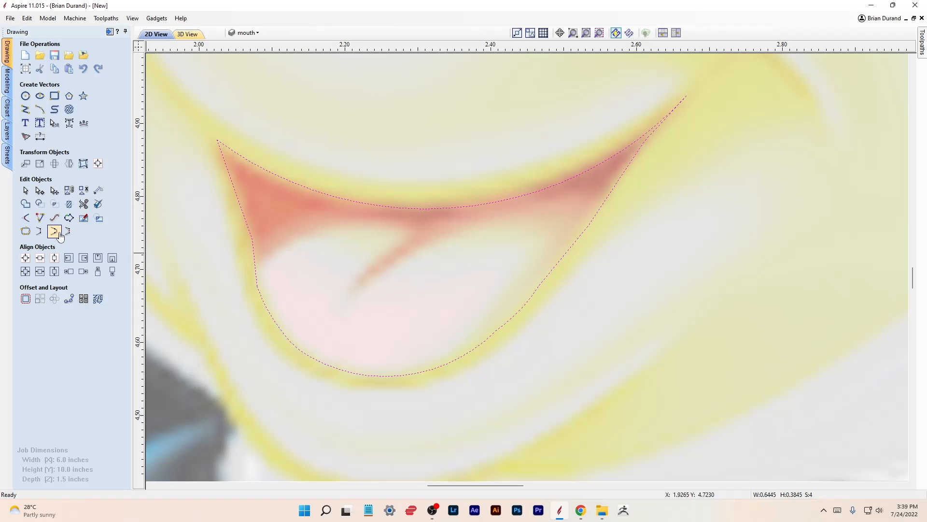
pyautogui.click(26, 231)
pyautogui.click(48, 173)
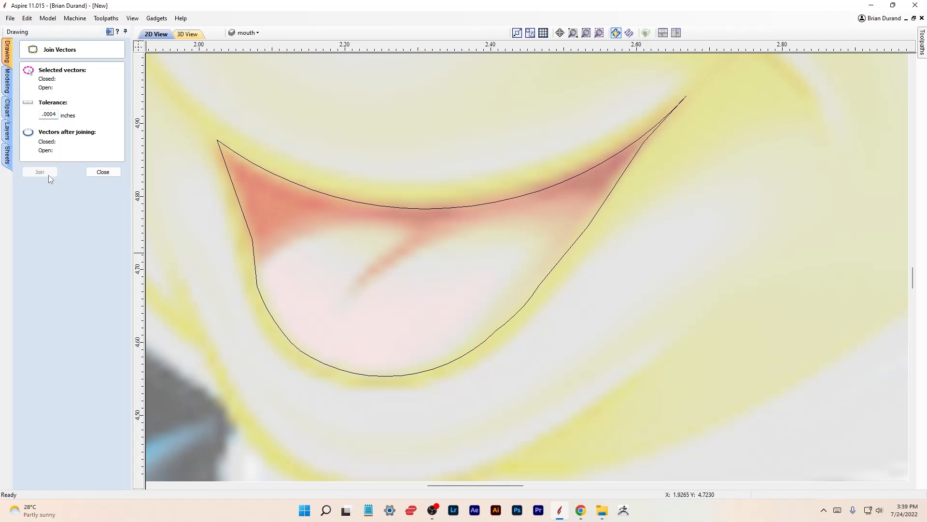
pyautogui.click(103, 172)
pyautogui.click(341, 199)
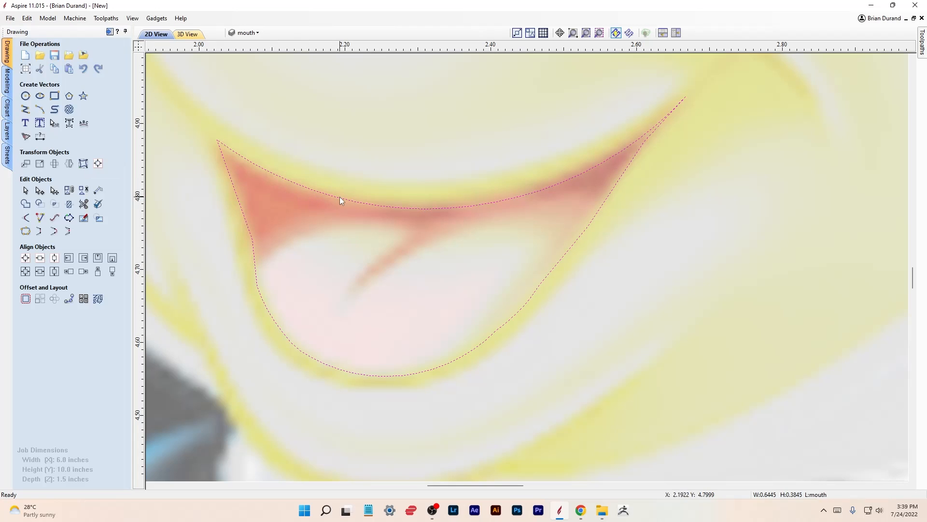
# - Examine the joined mouth outline against the face and the rest of the character image
pyautogui.scroll(-4, 381, 154)
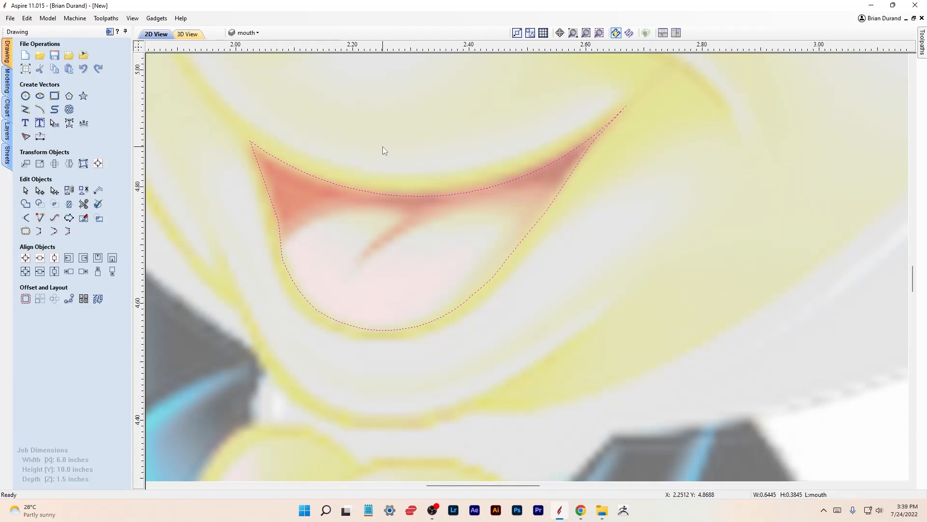
pyautogui.scroll(-4, 383, 147)
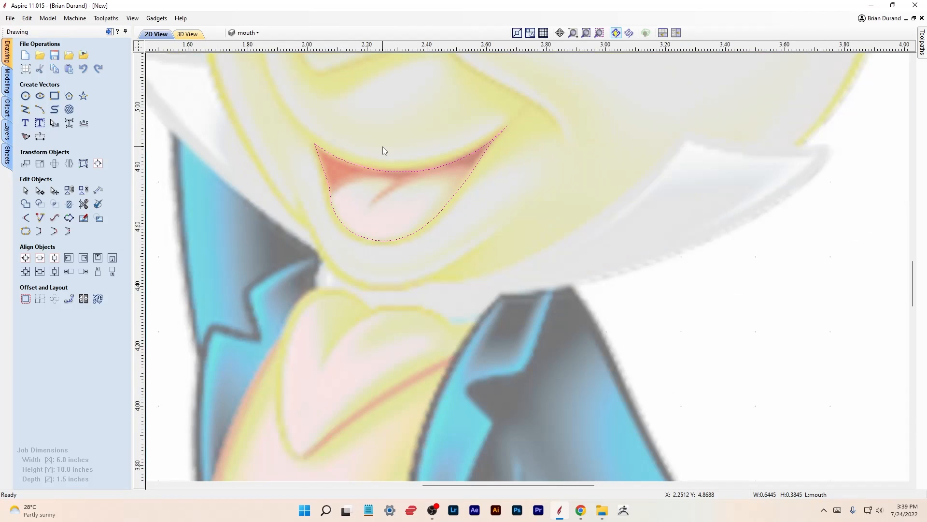
pyautogui.scroll(2, 382, 149)
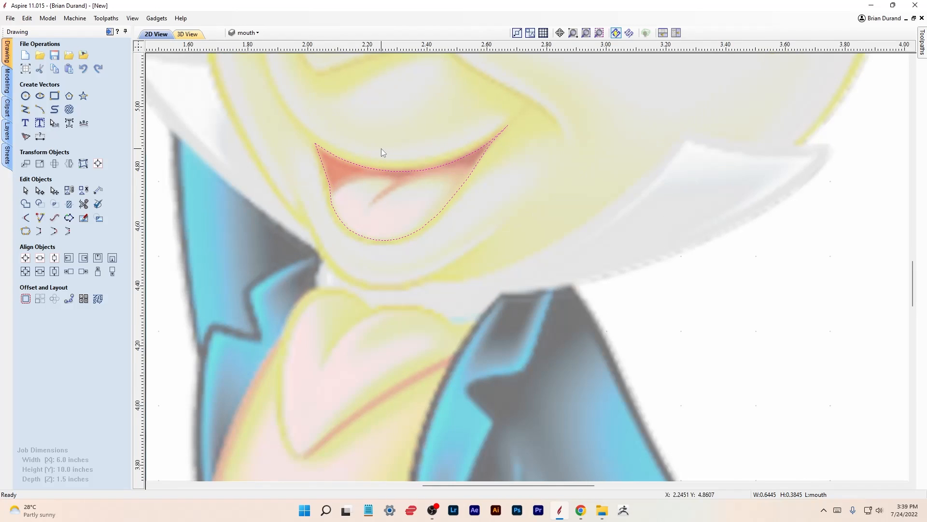
pyautogui.scroll(1, 382, 153)
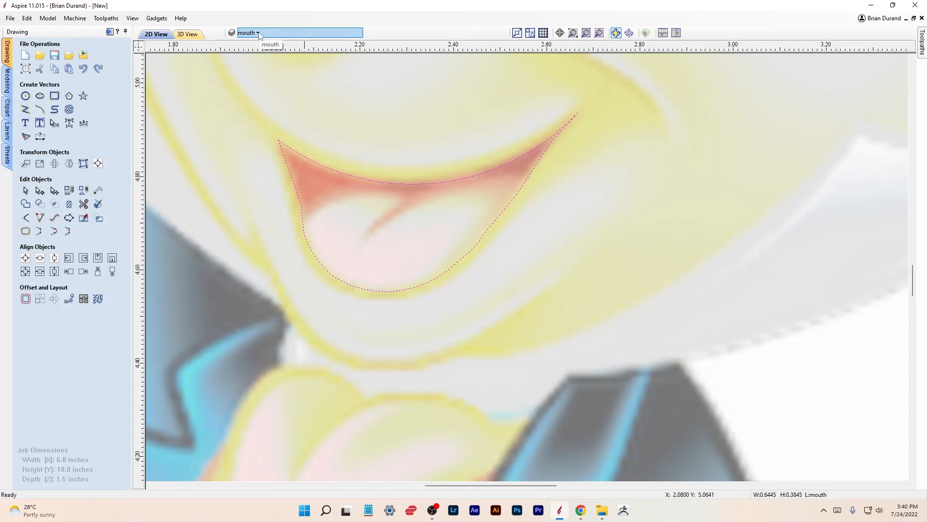
pyautogui.scroll(-5, 292, 131)
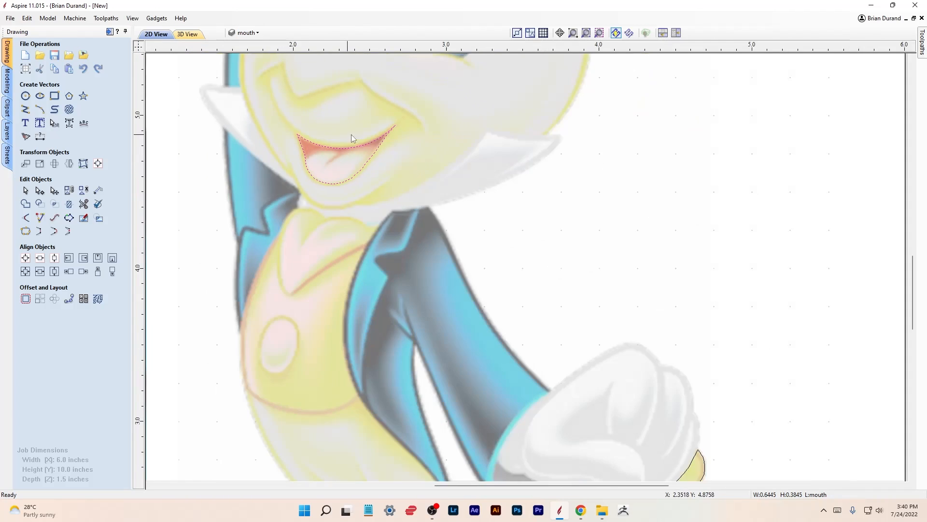
pyautogui.scroll(-3, 435, 115)
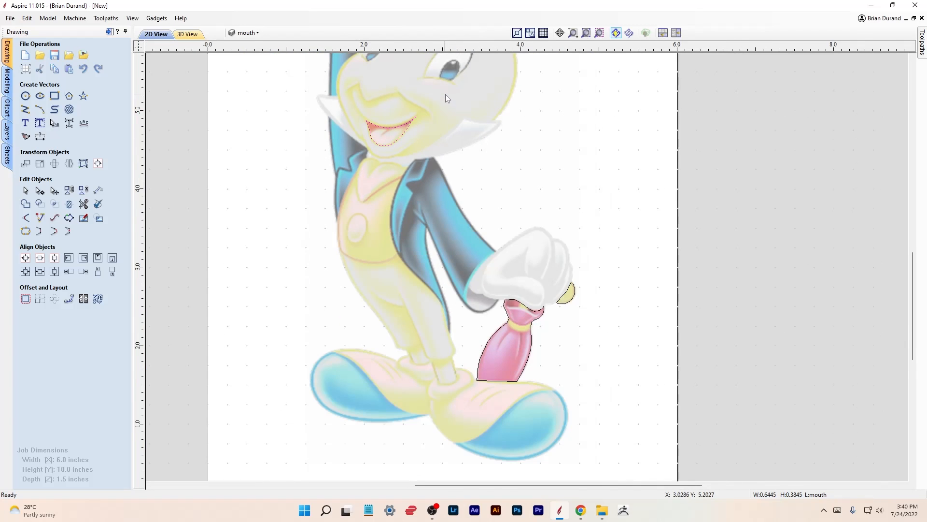
pyautogui.moveTo(445, 97); pyautogui.dragTo(434, 167, button='middle')
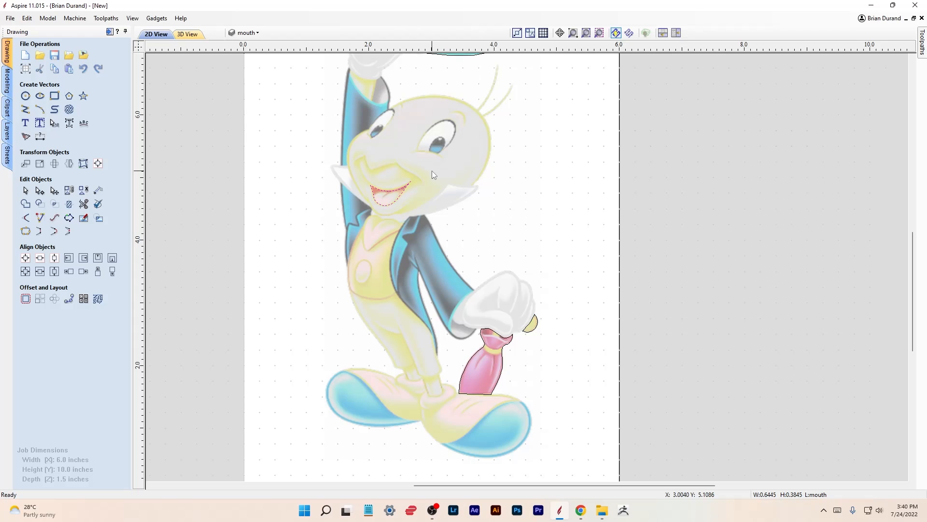
pyautogui.moveTo(436, 166); pyautogui.dragTo(417, 219, button='middle')
pyautogui.scroll(10, 370, 256)
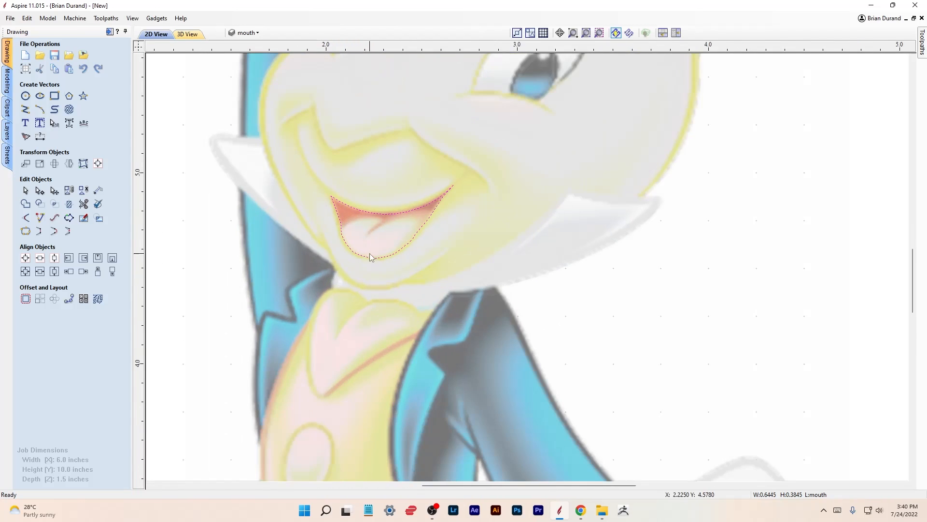
pyautogui.scroll(-1, 261, 43)
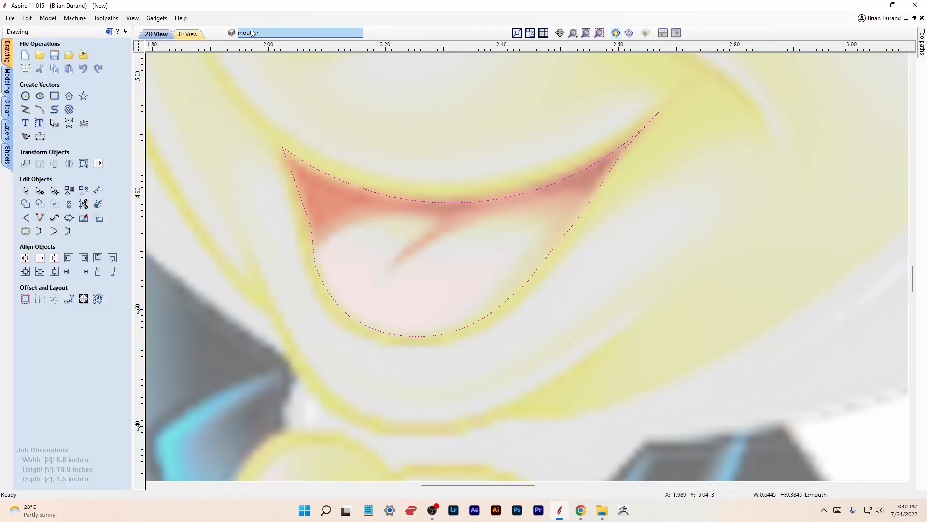
# - Add a new layer named "tounge" for the tongue's vectors
pyautogui.click(257, 33)
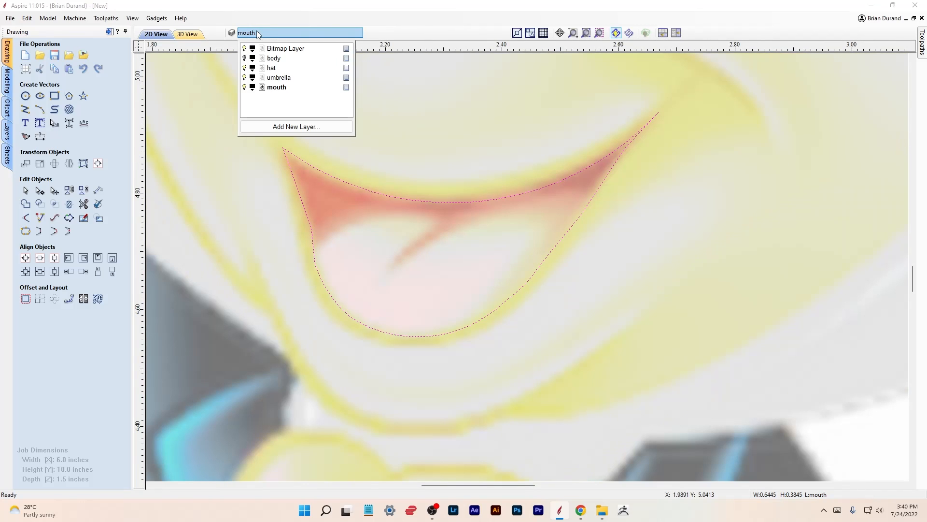
pyautogui.click(284, 126)
pyautogui.write('mo')
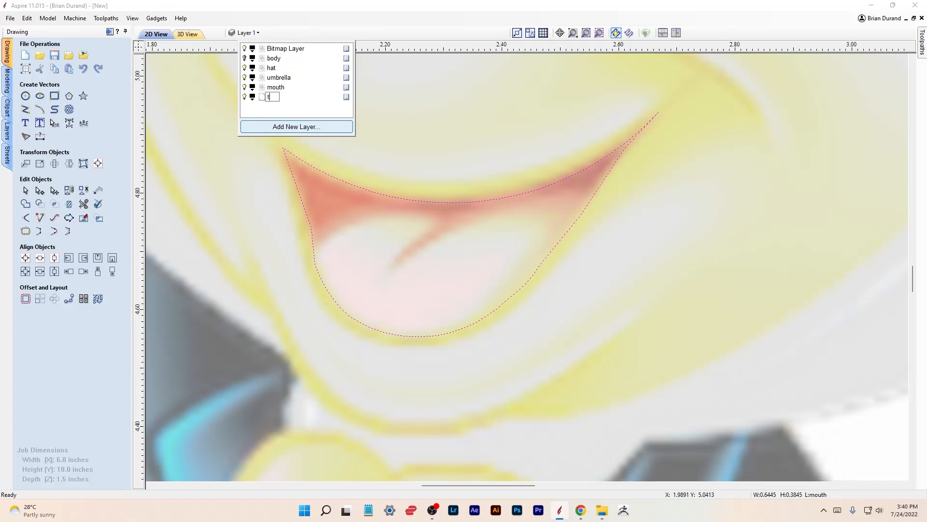
pyautogui.write('unge')
pyautogui.press('Return')
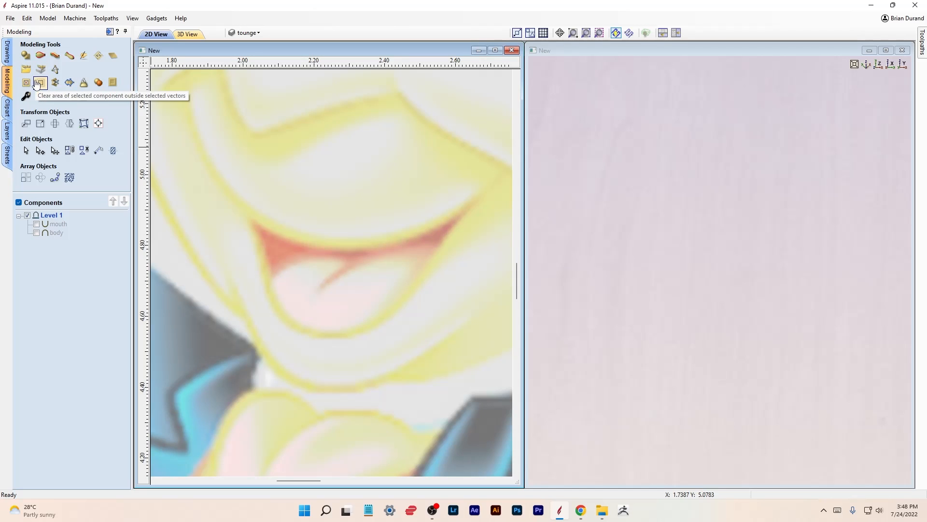
# - Draw an open polyline from the tongue's left edge along its upper edge and down the central crease
pyautogui.click(10, 54)
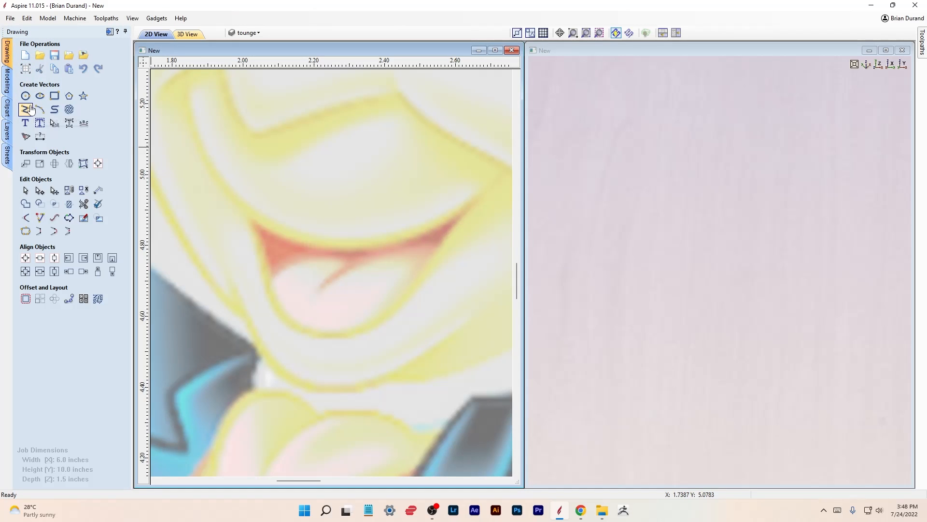
pyautogui.click(26, 109)
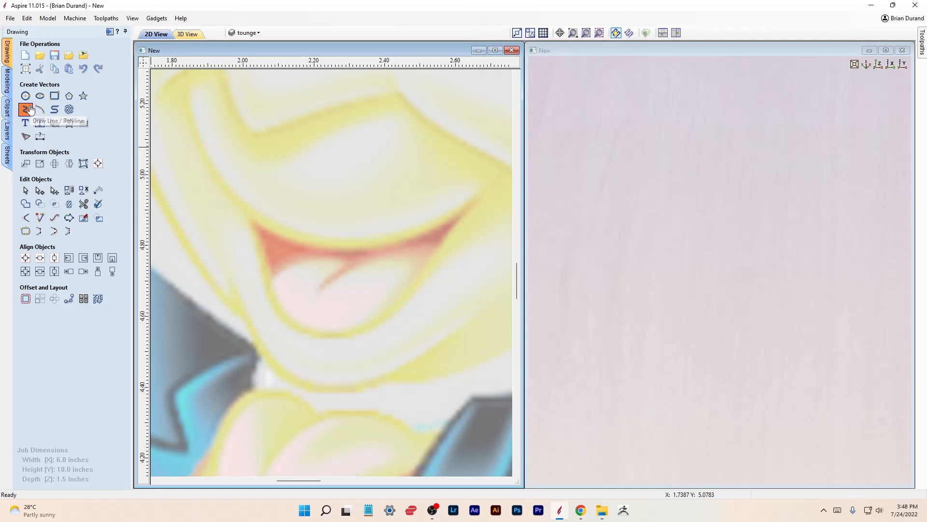
pyautogui.click(272, 278)
pyautogui.click(305, 259)
pyautogui.click(344, 259)
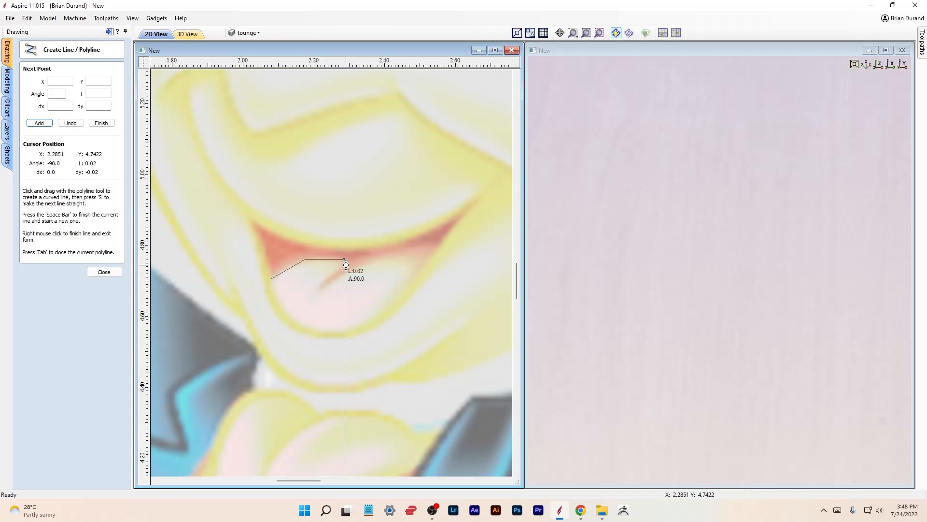
pyautogui.click(344, 265)
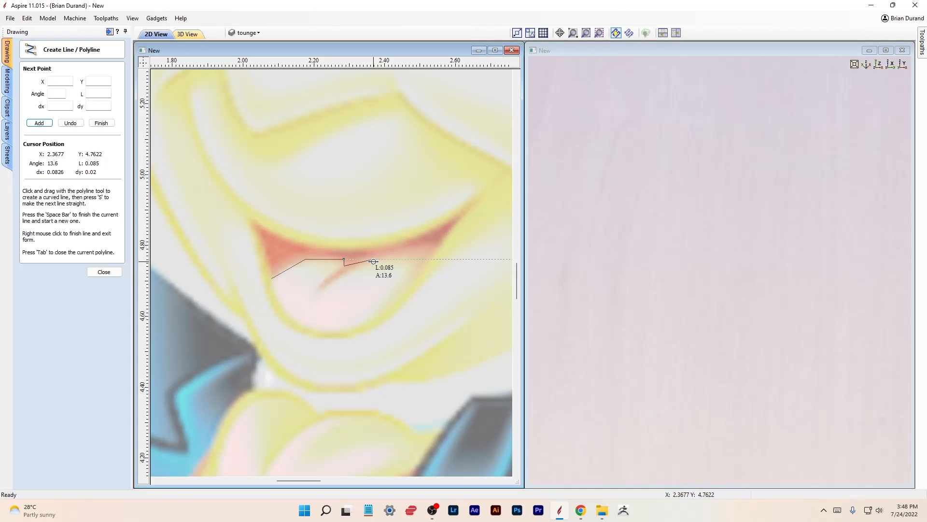
pyautogui.click(323, 290)
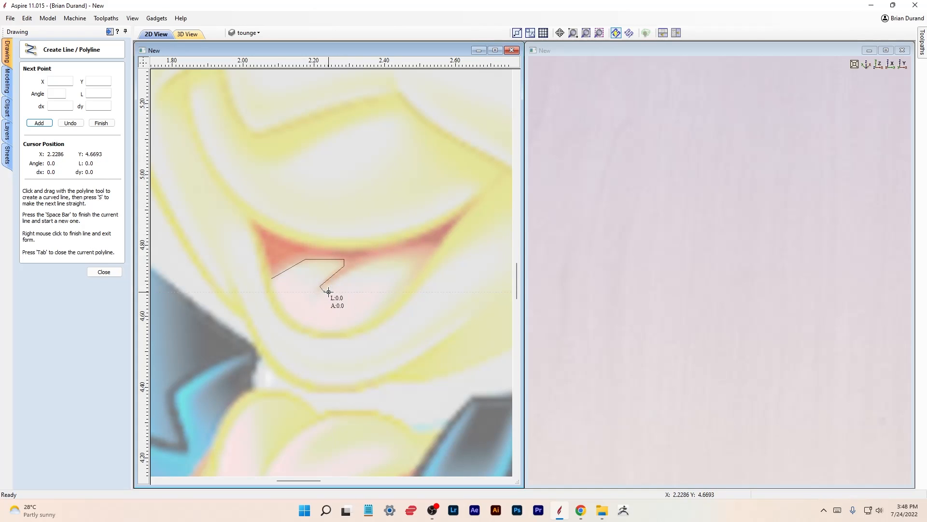
pyautogui.press('s')
pyautogui.press('space')
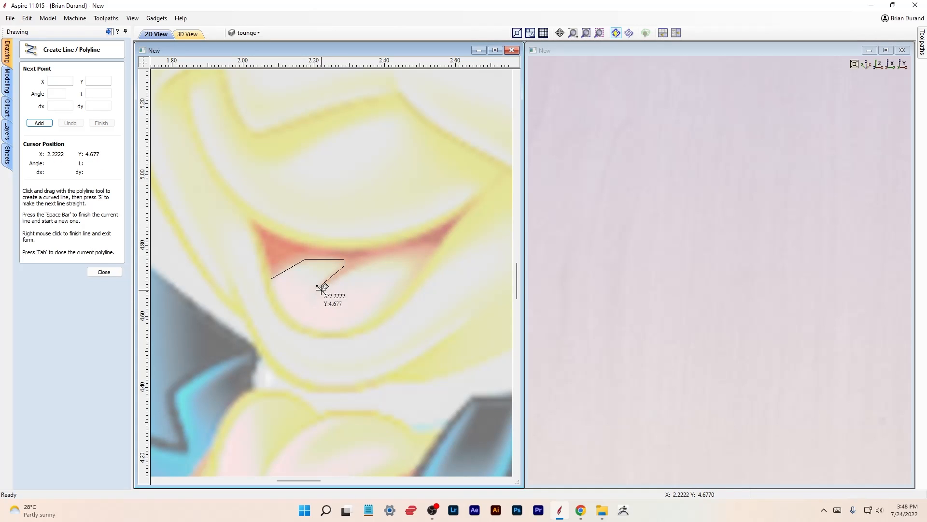
pyautogui.click(104, 271)
pyautogui.click(322, 286)
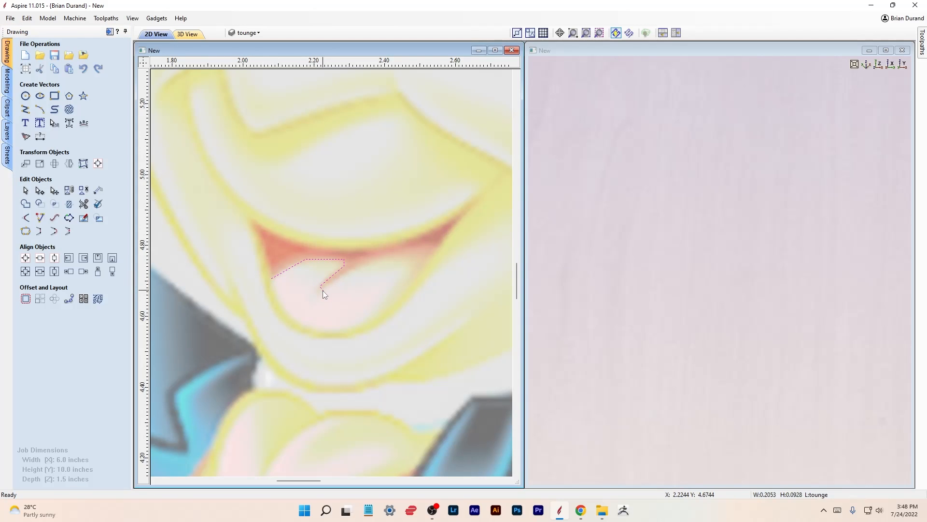
# - Delete the polyline's points that run down the tongue's crease, keeping only the part along the upper edge
pyautogui.click(39, 190)
pyautogui.rightClick(325, 290)
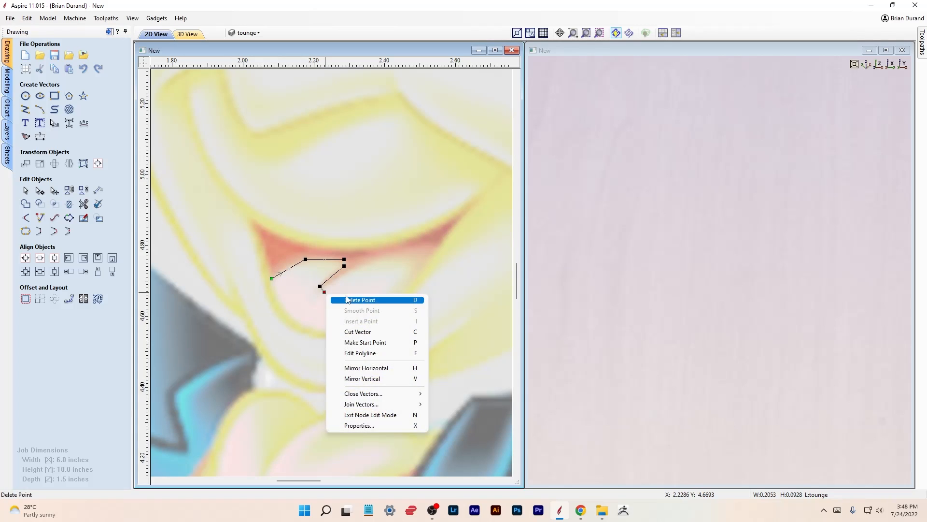
pyautogui.click(321, 287)
pyautogui.rightClick(321, 288)
pyautogui.click(354, 293)
pyautogui.rightClick(344, 265)
pyautogui.click(365, 273)
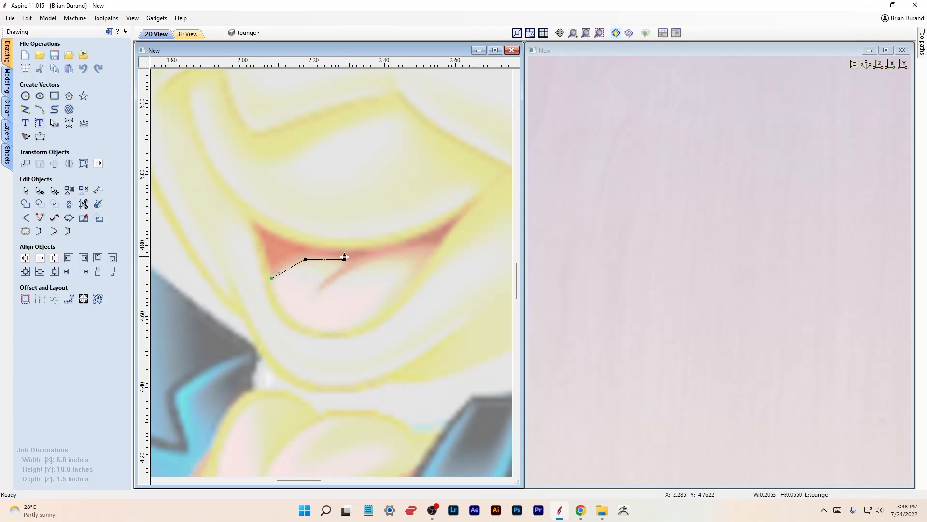
# - Move the upper line's right end point farther right along the top edge of the tongue
pyautogui.click(343, 259)
pyautogui.moveTo(388, 252); pyautogui.dragTo(389, 253)
pyautogui.click(349, 257)
pyautogui.click(348, 256)
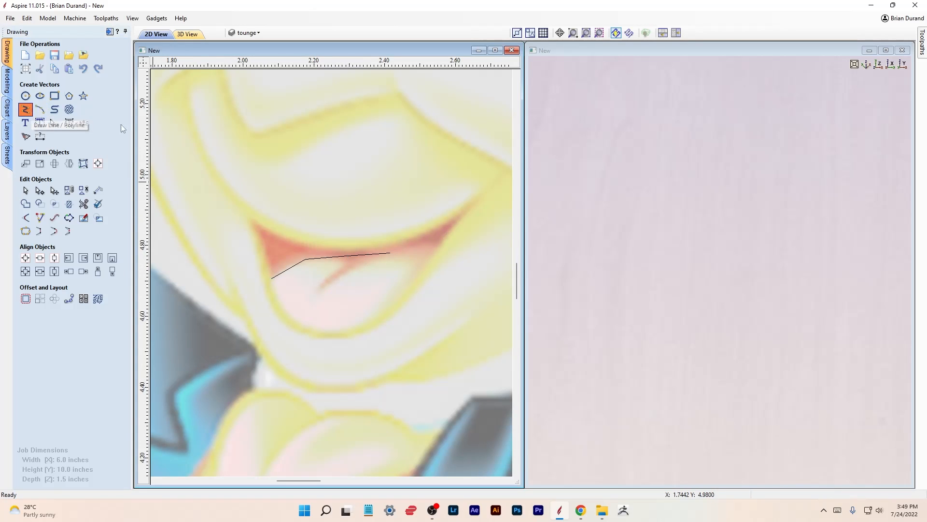
# - Start a second polyline at the upper line's right end, running to the tongue's right corner and down its right side
pyautogui.click(25, 109)
pyautogui.click(390, 253)
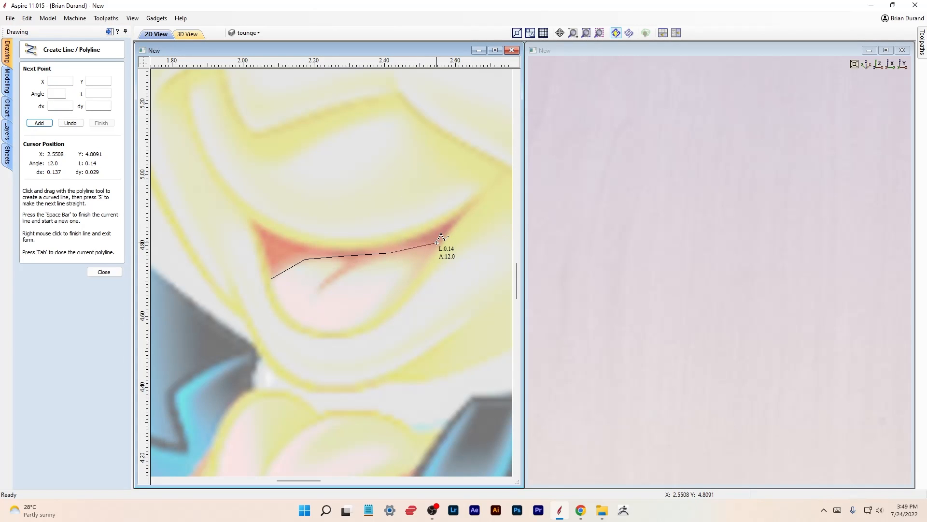
pyautogui.click(437, 243)
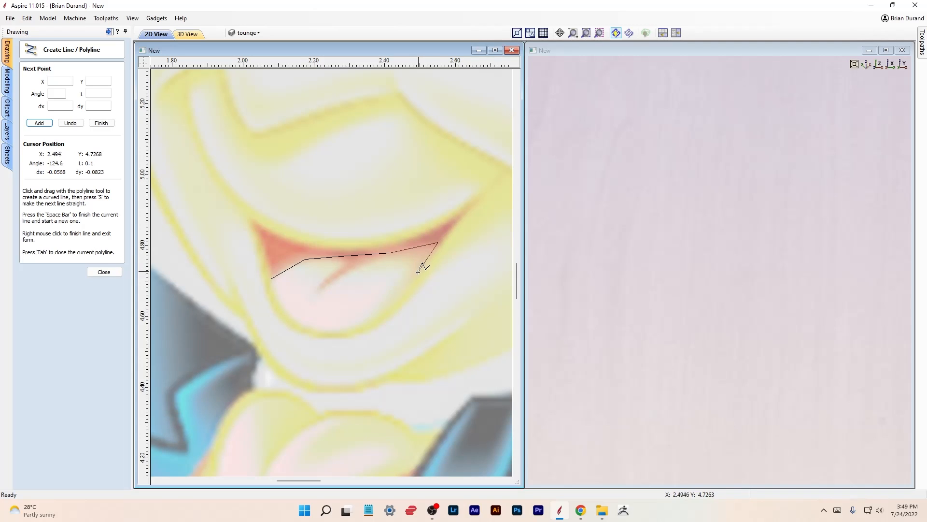
pyautogui.click(408, 283)
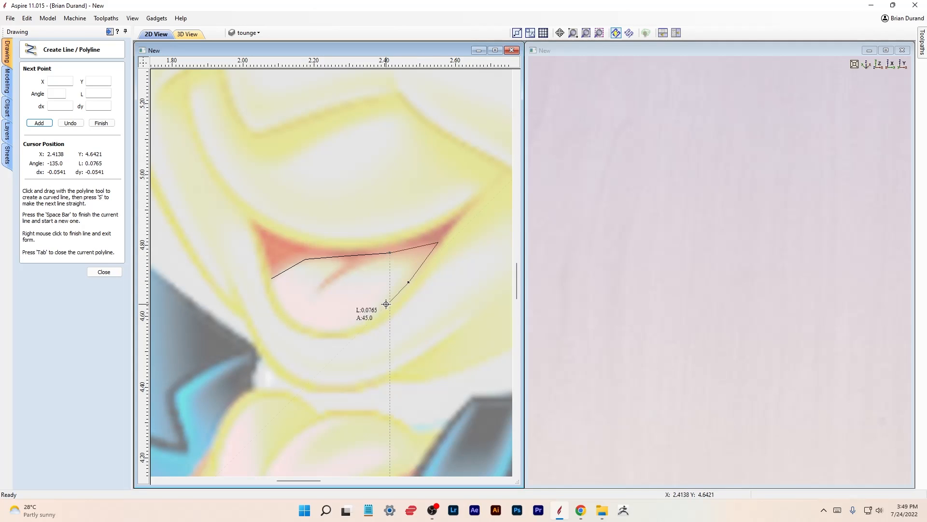
pyautogui.click(384, 306)
pyautogui.click(360, 326)
# - Continue the polyline around the tongue's bottom and up its left side to the upper line's start point
pyautogui.scroll(2, 335, 332)
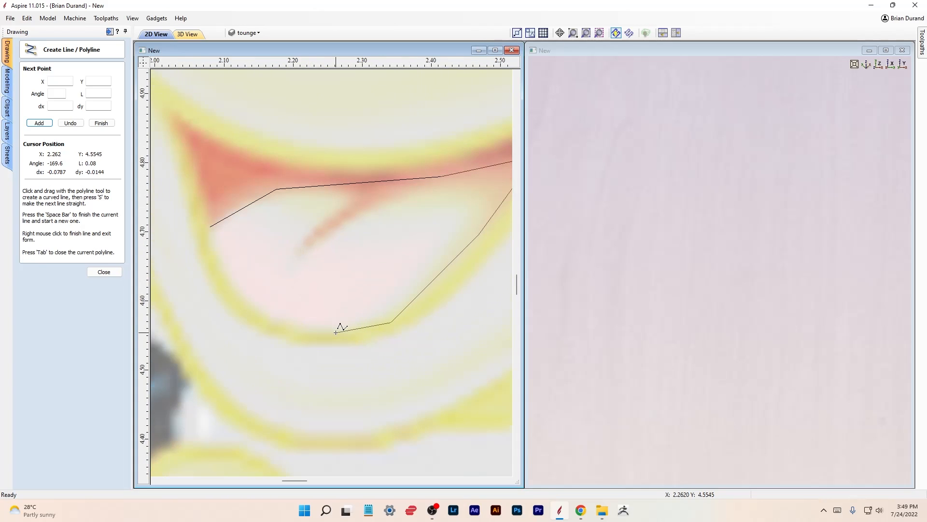
pyautogui.click(335, 332)
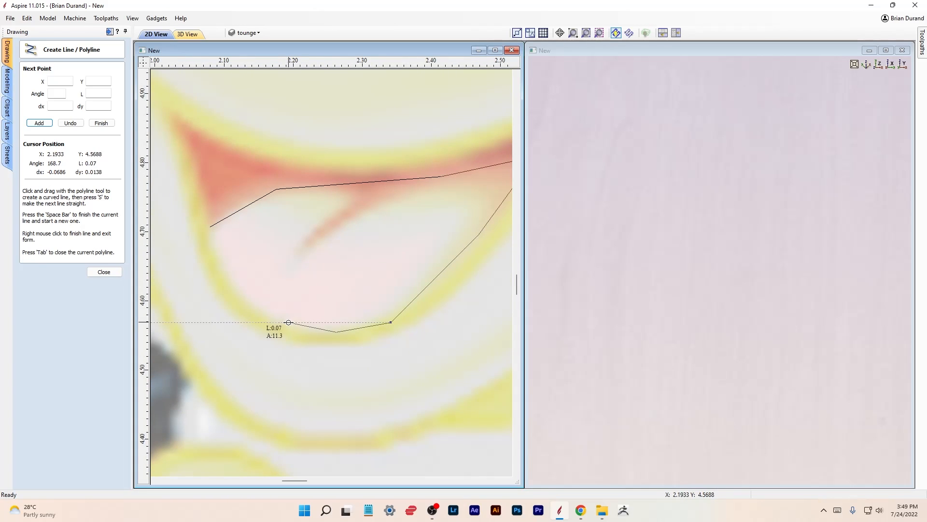
pyautogui.click(302, 332)
pyautogui.click(263, 316)
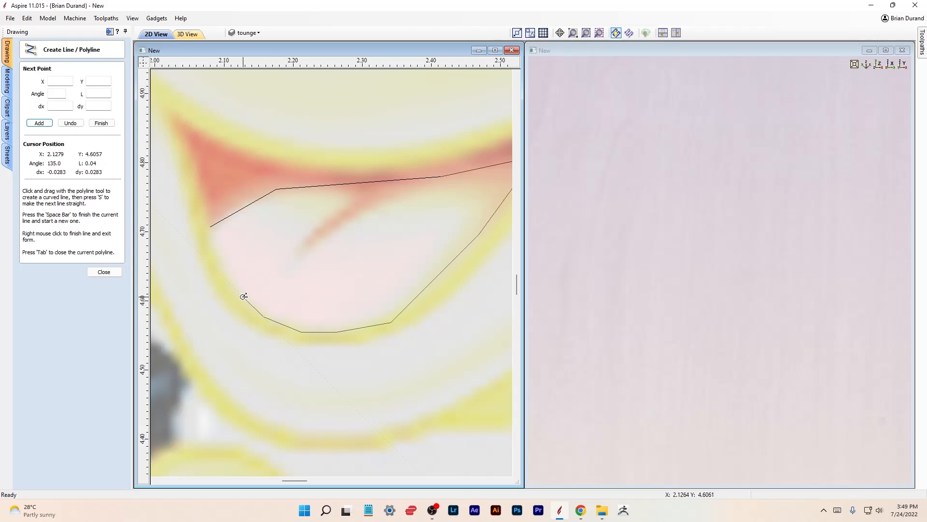
pyautogui.click(233, 289)
pyautogui.click(208, 246)
pyautogui.click(213, 226)
pyautogui.press('space')
# - Show the mouth layer as a reference for the tongue's outline and finish line drawing
pyautogui.click(235, 34)
pyautogui.click(245, 88)
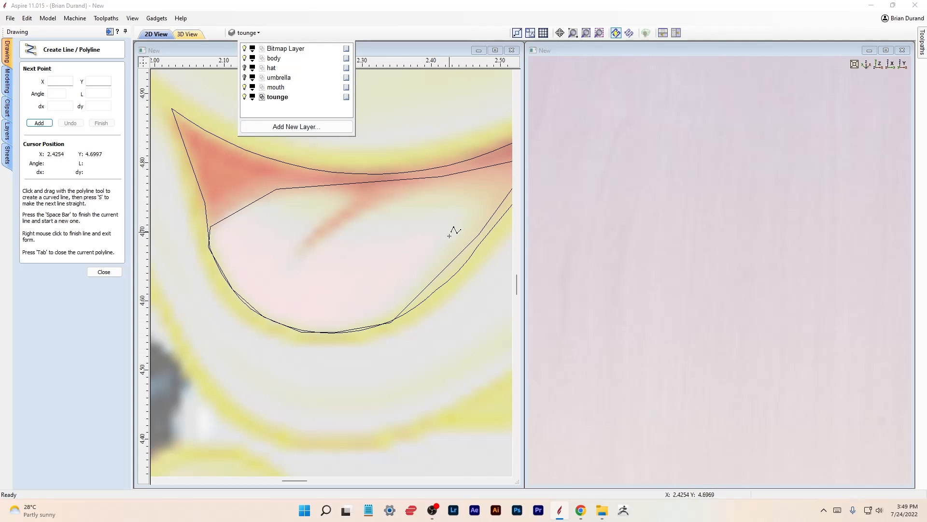
pyautogui.click(104, 272)
# - Insert a point on the tongue outline's lower right segment and nudge it right and down onto the mouth outline
pyautogui.click(40, 191)
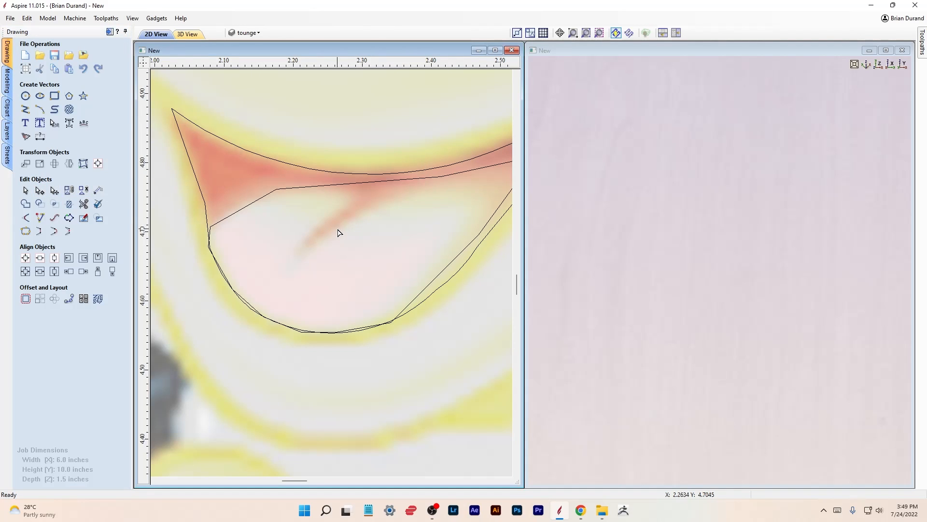
pyautogui.click(449, 267)
pyautogui.doubleClick(431, 283)
pyautogui.press('Right')
pyautogui.press('Right')
pyautogui.press('Down')
pyautogui.press('Down')
pyautogui.press('Down')
pyautogui.press('Right')
pyautogui.press('Down')
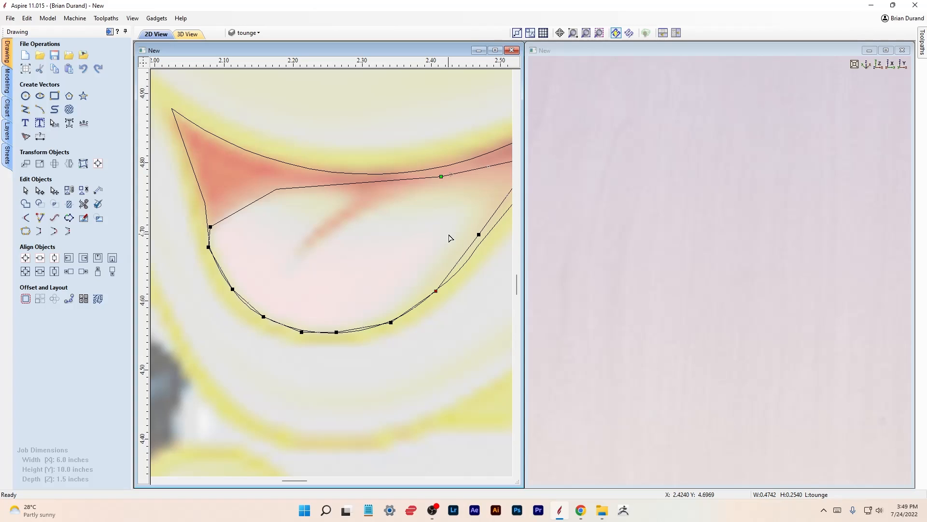
# - Nudge the next point up the tongue's right side left and down along the mouth outline
pyautogui.click(477, 234)
pyautogui.press('Left')
pyautogui.press('Left')
pyautogui.press('Left')
pyautogui.press('Left')
pyautogui.press('Left')
pyautogui.press('Down')
pyautogui.press('Down')
pyautogui.press('Left')
pyautogui.press('Left')
pyautogui.press('Left')
pyautogui.press('Down')
pyautogui.press('Down')
pyautogui.press('Down')
pyautogui.press('Down')
pyautogui.press('Down')
pyautogui.press('Down')
pyautogui.press('Down')
pyautogui.press('Down')
pyautogui.press('Right')
pyautogui.press('Right')
pyautogui.press('Down')
pyautogui.press('Down')
pyautogui.press('Down')
# - Maximize the 2D view, insert a point on the tongue's upper right side, and move it and the right corner onto the mouth outline
pyautogui.moveTo(477, 265); pyautogui.dragTo(397, 300, button='middle')
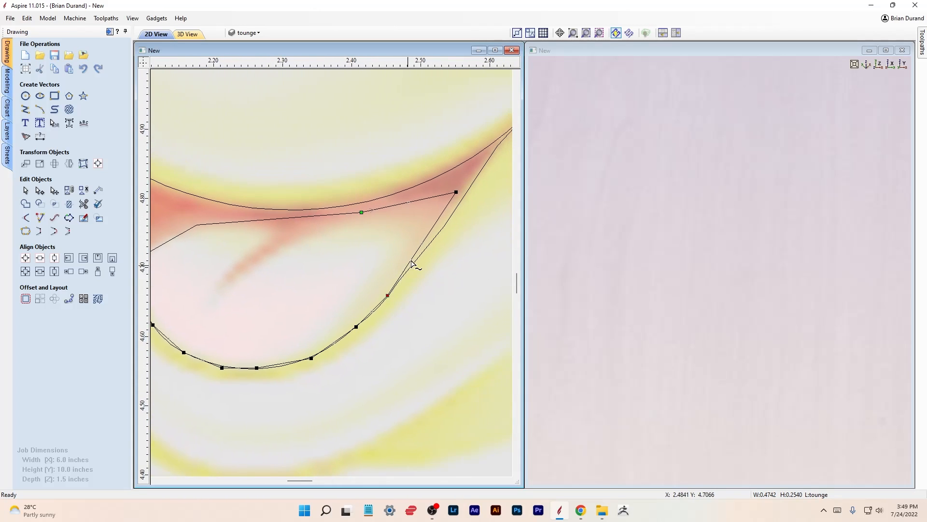
pyautogui.click(495, 50)
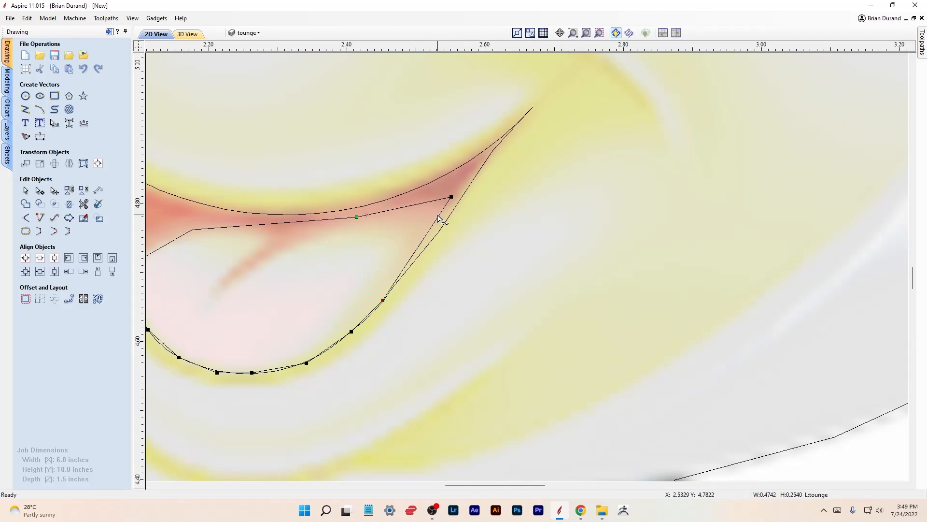
pyautogui.rightClick(438, 218)
pyautogui.click(483, 253)
pyautogui.moveTo(439, 216); pyautogui.dragTo(437, 236)
pyautogui.moveTo(452, 198); pyautogui.dragTo(463, 194)
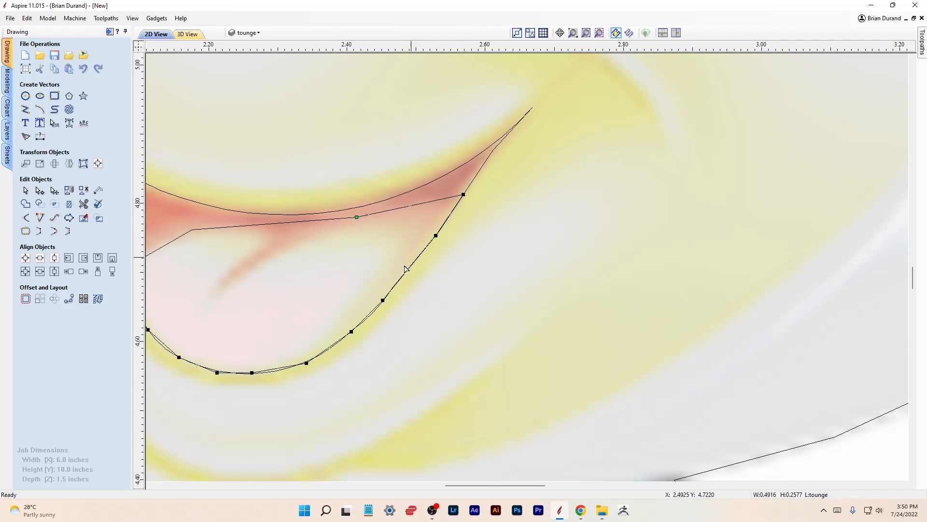
# - Insert two points on the tongue's lower left side and fit them to the mouth outline
pyautogui.moveTo(291, 281); pyautogui.dragTo(384, 249, button='middle')
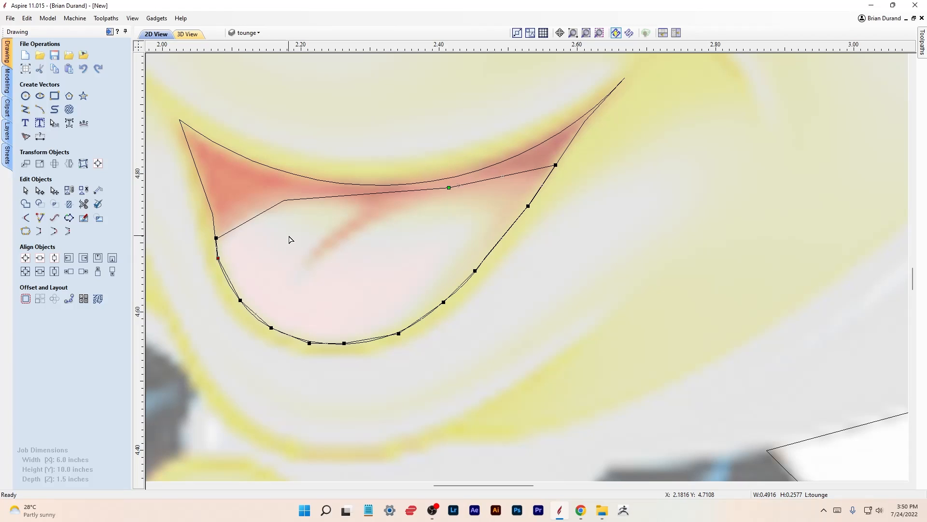
pyautogui.rightClick(232, 278)
pyautogui.click(268, 308)
pyautogui.click(230, 279)
pyautogui.rightClick(253, 319)
pyautogui.click(271, 344)
pyautogui.click(256, 314)
# - Insert a point on the tongue's bottom edge right of center and nudge the bottom-left point slightly up
pyautogui.rightClick(365, 341)
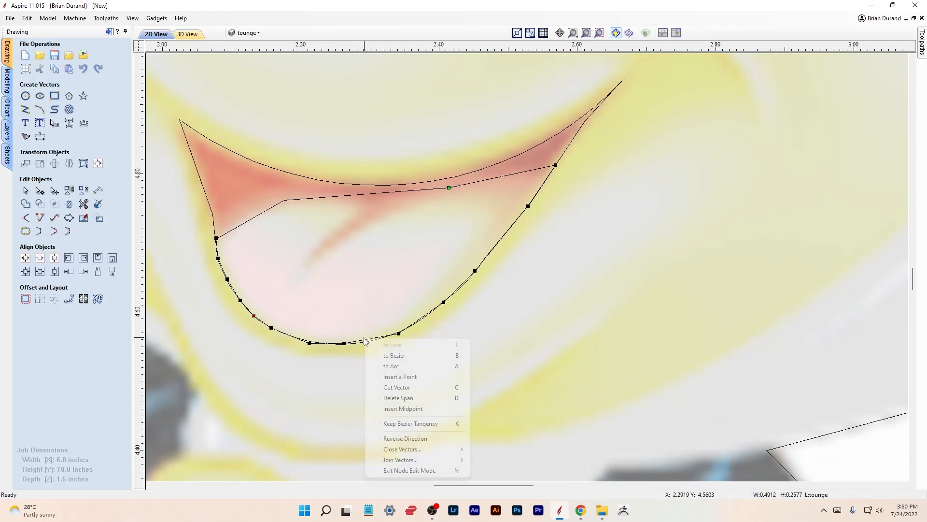
pyautogui.click(400, 376)
pyautogui.click(365, 338)
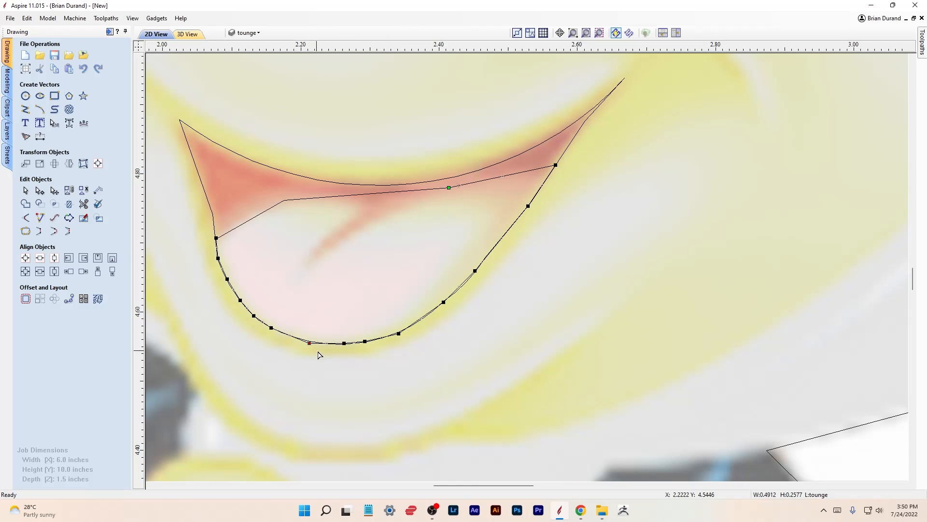
pyautogui.press('Up')
pyautogui.scroll(1, 362, 309)
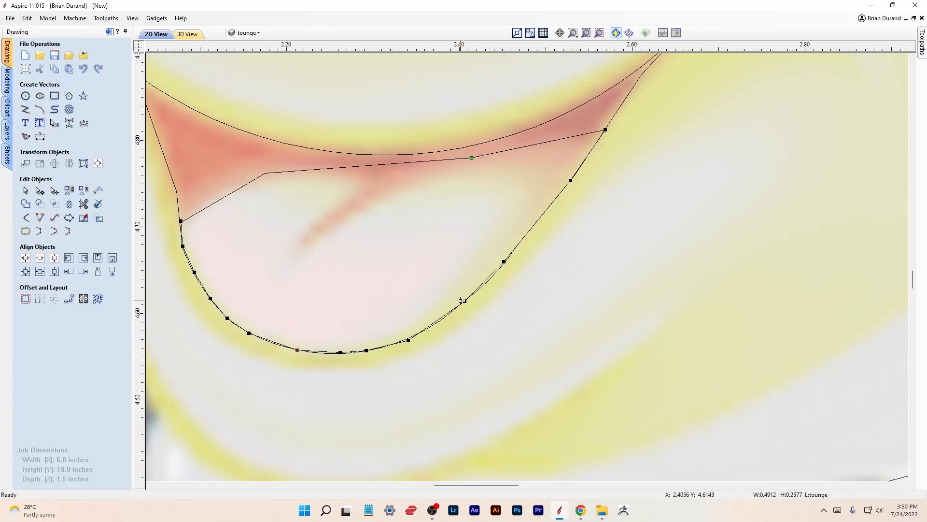
# - Insert a point on the tongue's lower right curve, nudging the point below it up and the bottom point down
pyautogui.rightClick(487, 281)
pyautogui.click(537, 310)
pyautogui.click(409, 340)
pyautogui.press('Up')
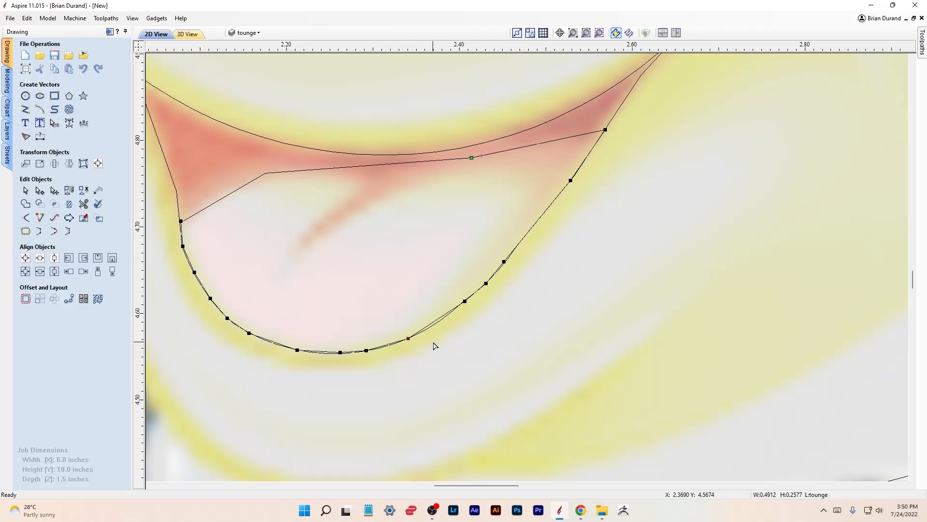
pyautogui.click(341, 351)
pyautogui.press('Down')
# - Hide the mouth layer and select the tongue's lower outline vector
pyautogui.scroll(-4, 386, 318)
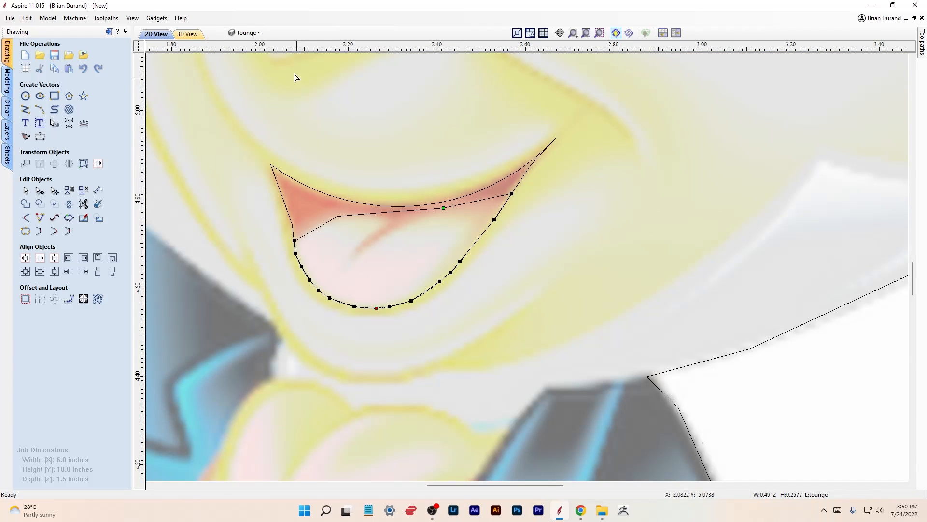
pyautogui.click(247, 33)
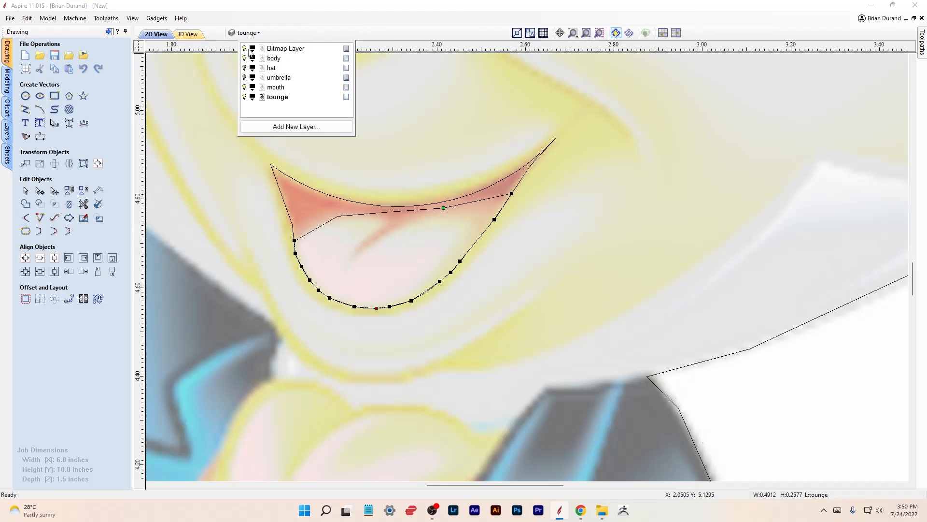
pyautogui.click(245, 88)
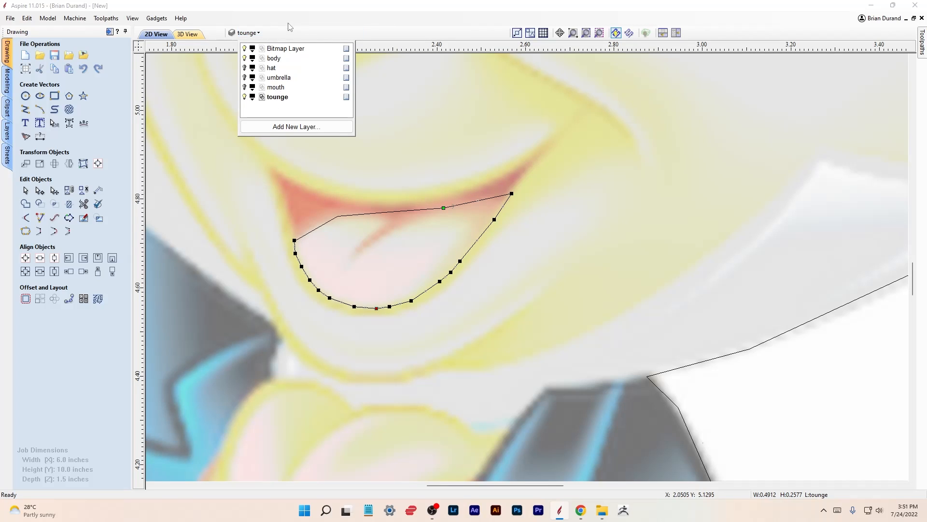
pyautogui.moveTo(256, 177); pyautogui.dragTo(554, 331)
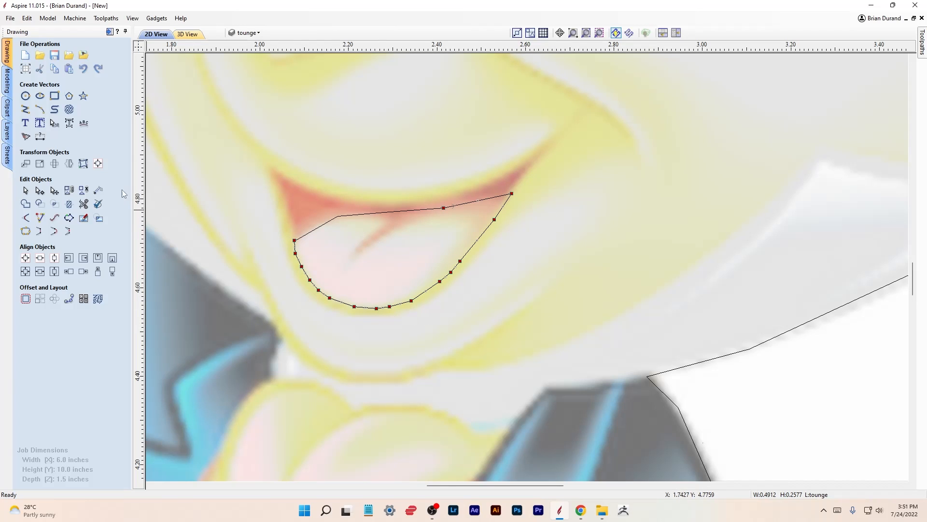
pyautogui.click(25, 191)
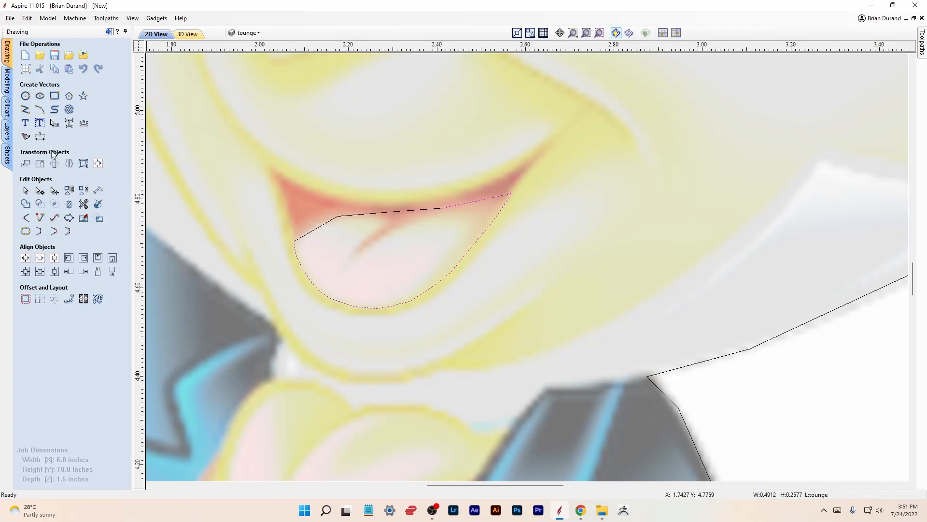
# - Select the tongue's upper and lower outline vectors and join them into one closed vector
pyautogui.moveTo(254, 187); pyautogui.dragTo(539, 317)
pyautogui.click(55, 232)
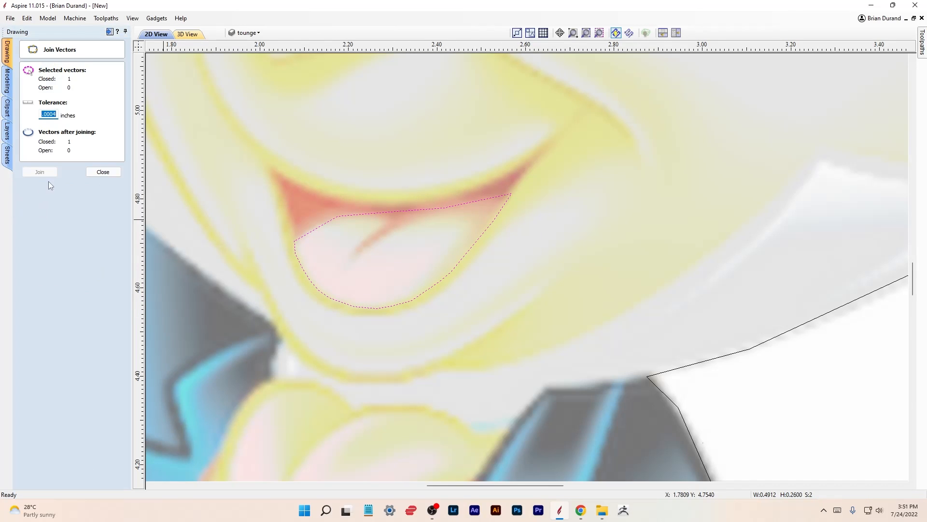
pyautogui.click(99, 173)
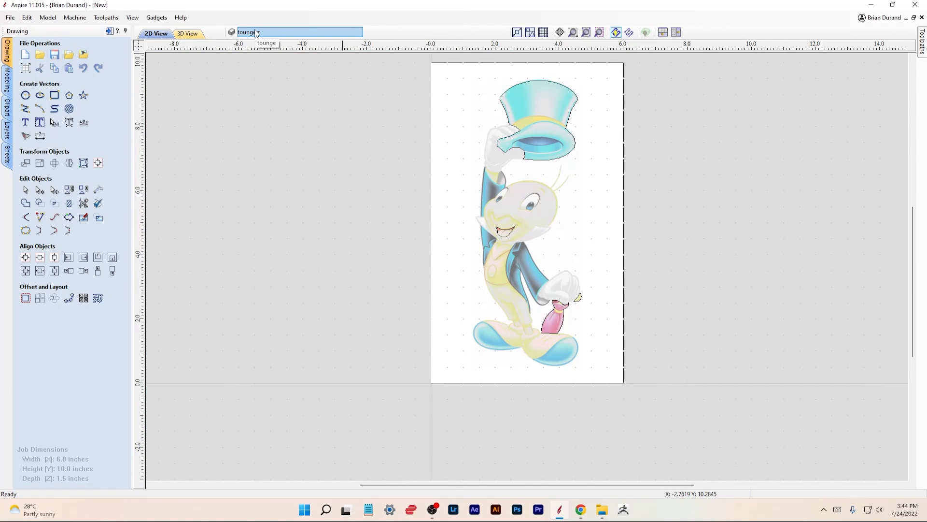
# - Hide the hat, umbrella and tounge layers, show the body layer, and select all of the body's vectors
pyautogui.click(256, 33)
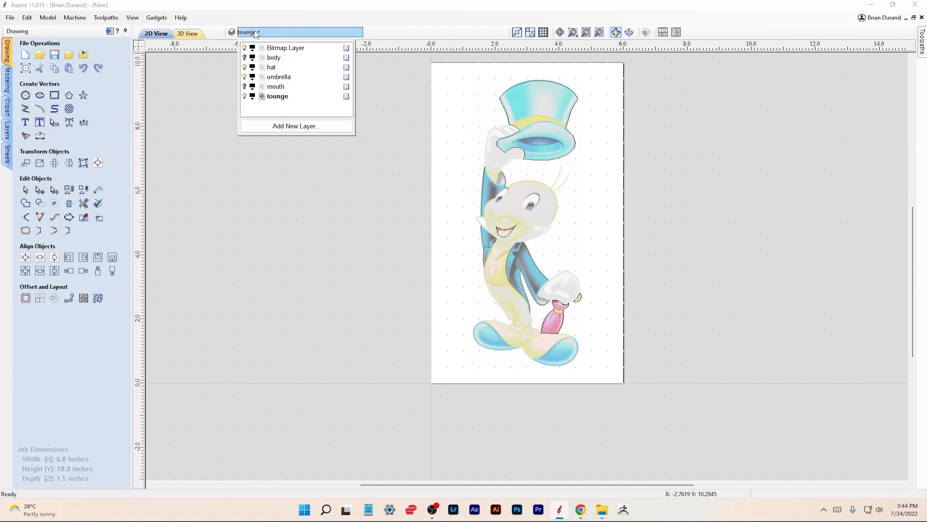
pyautogui.click(245, 67)
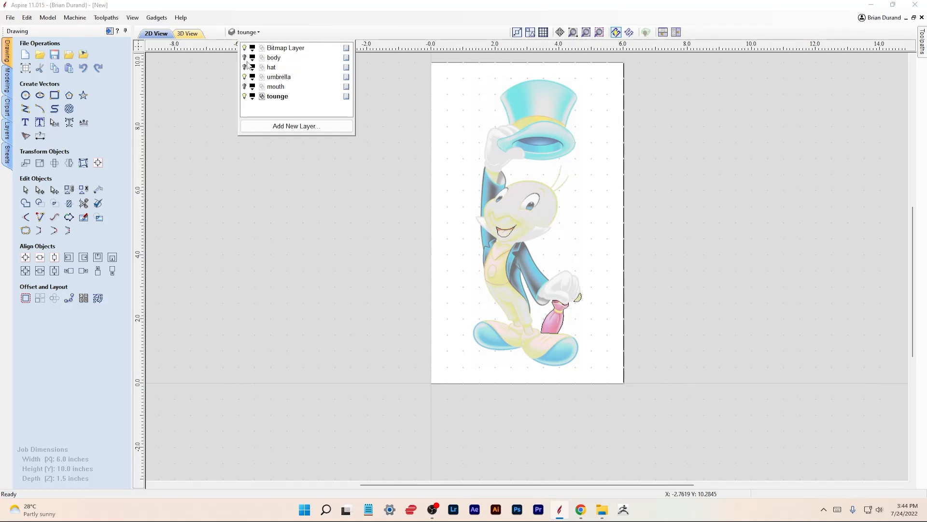
pyautogui.click(245, 77)
pyautogui.click(245, 96)
pyautogui.click(244, 57)
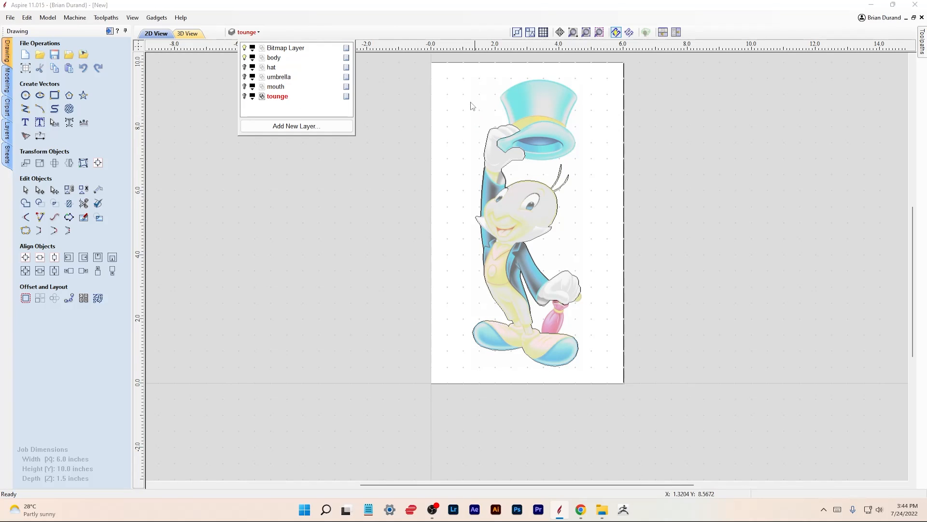
pyautogui.click(439, 90)
pyautogui.moveTo(439, 90); pyautogui.dragTo(647, 397)
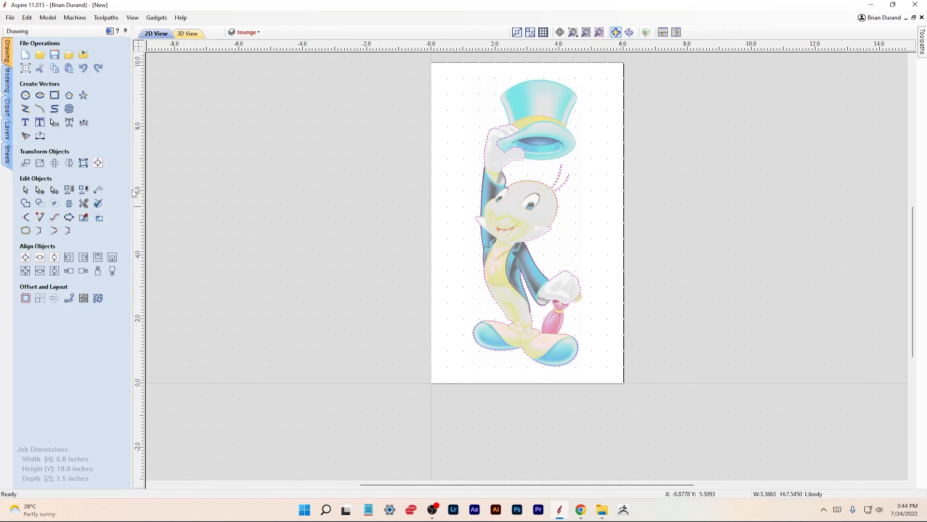
# - Start a rounded Create Shape from the body vectors with the angle at 46.8, and inspect it in side-by-side 2D and 3D views
pyautogui.click(8, 91)
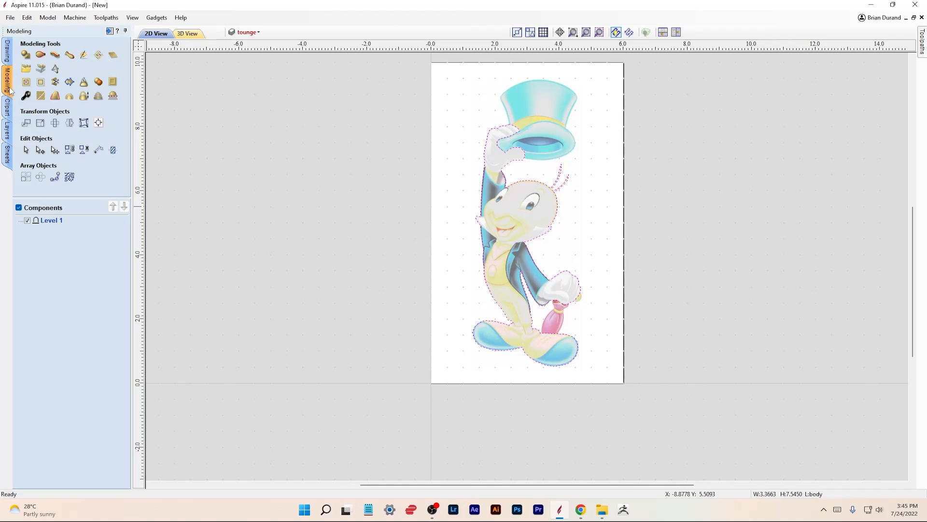
pyautogui.click(26, 54)
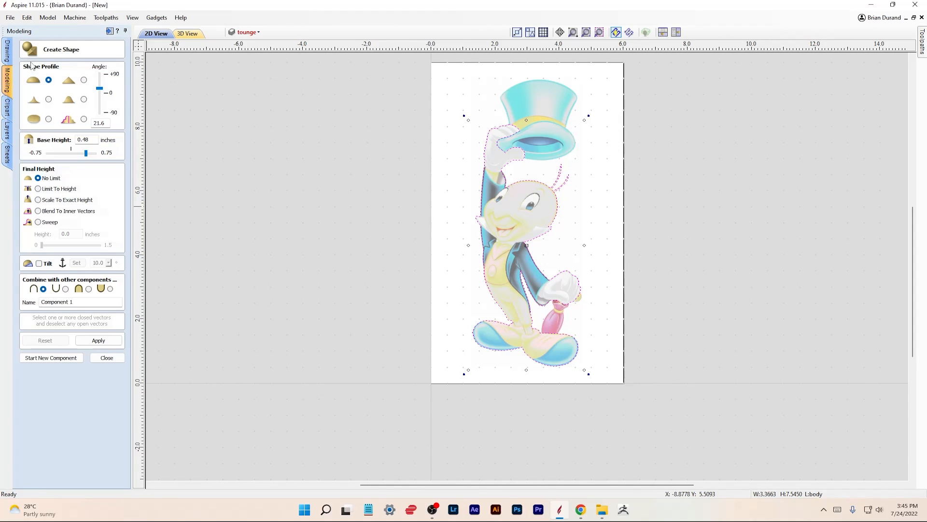
pyautogui.click(676, 33)
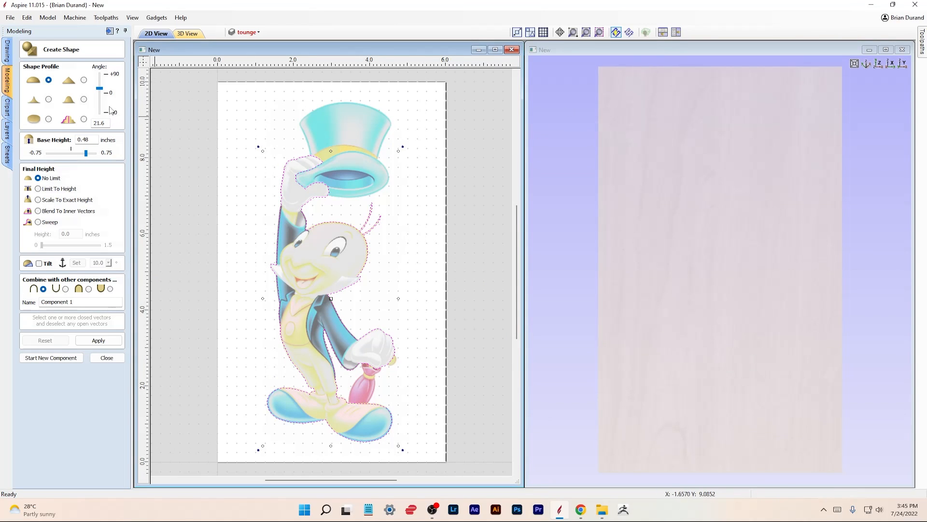
pyautogui.moveTo(103, 91); pyautogui.dragTo(102, 86)
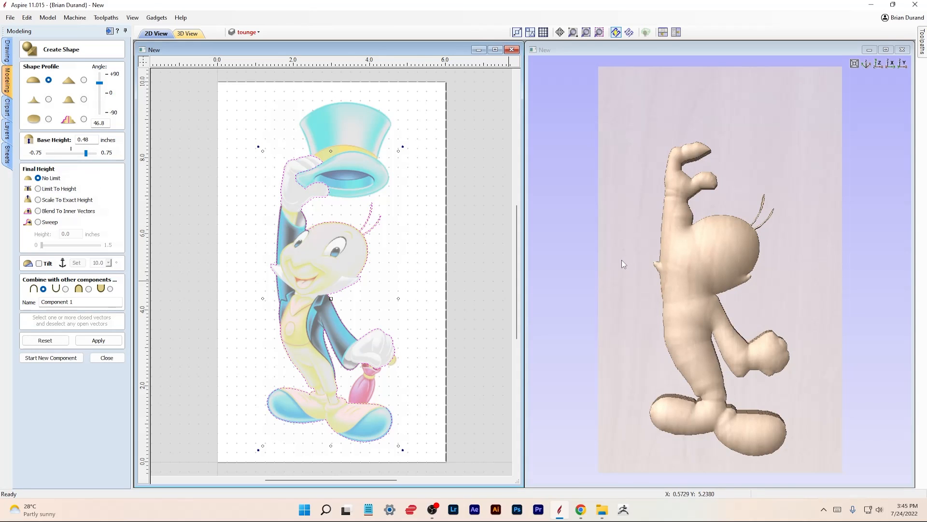
pyautogui.moveTo(816, 268); pyautogui.dragTo(850, 274)
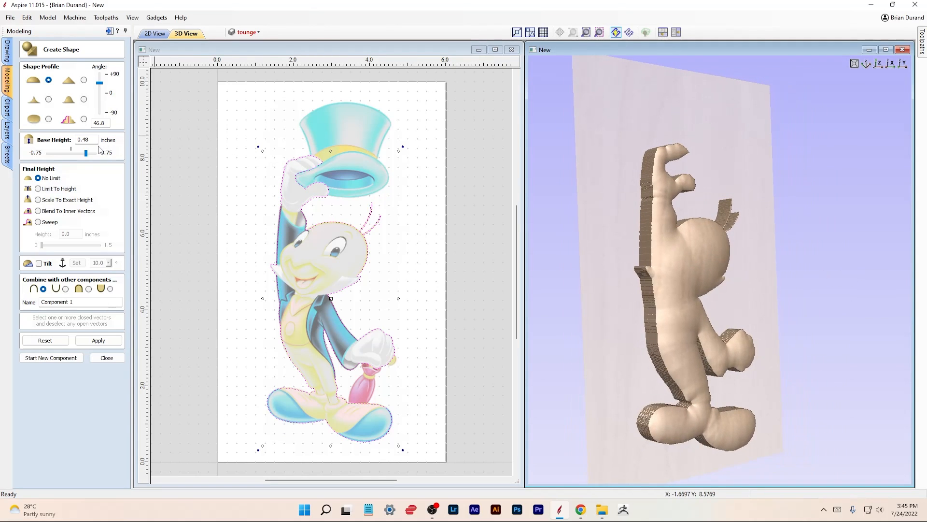
# - Set the body shape's base height to 0.285 inches and angle to 57.6, apply it, and start a new component
pyautogui.moveTo(85, 153); pyautogui.dragTo(76, 156)
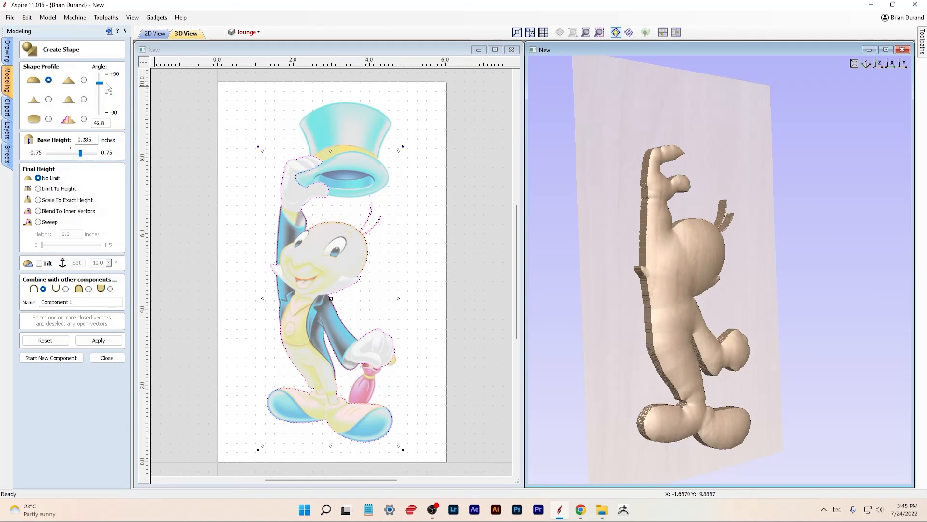
pyautogui.moveTo(101, 84); pyautogui.dragTo(101, 83)
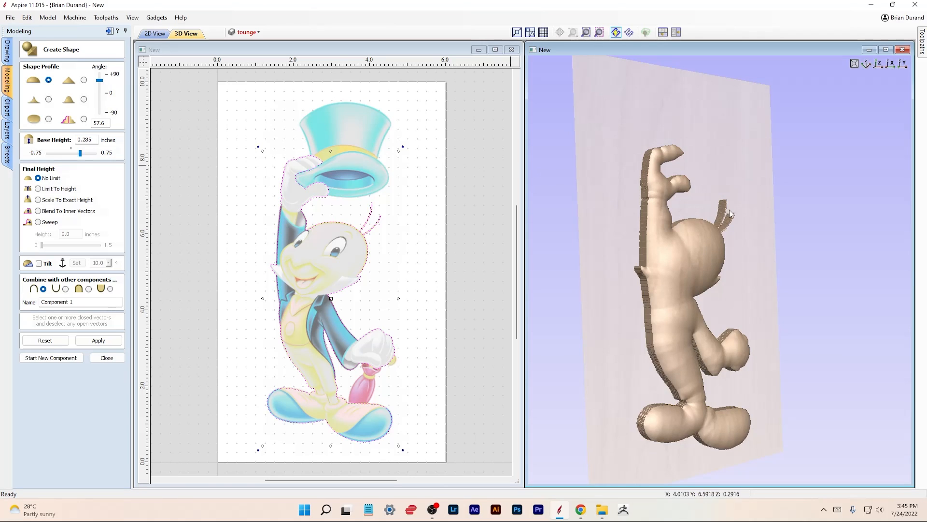
pyautogui.moveTo(774, 232); pyautogui.dragTo(702, 224)
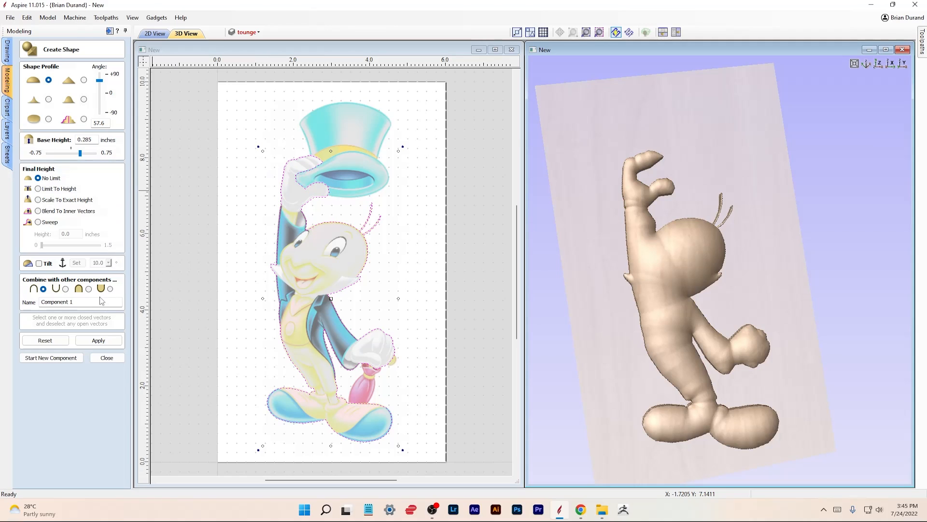
pyautogui.click(94, 339)
pyautogui.click(96, 341)
pyautogui.click(51, 357)
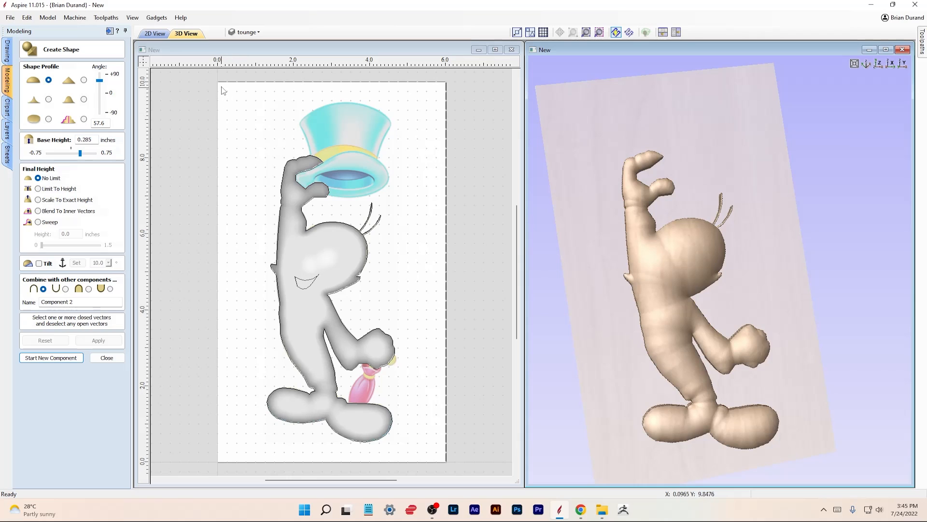
# - Select the mouth outline in the 2D view and create a rounded shape from it that subtracts from the body
pyautogui.click(158, 33)
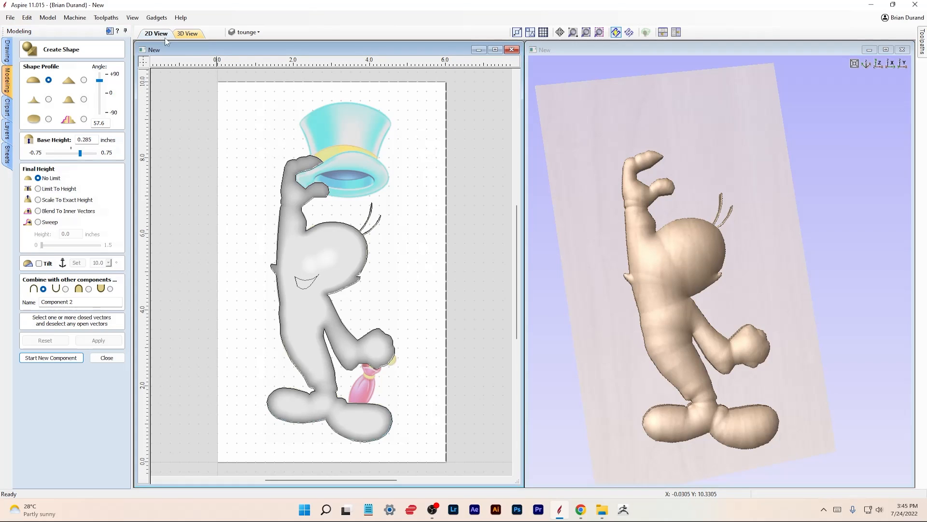
pyautogui.click(306, 281)
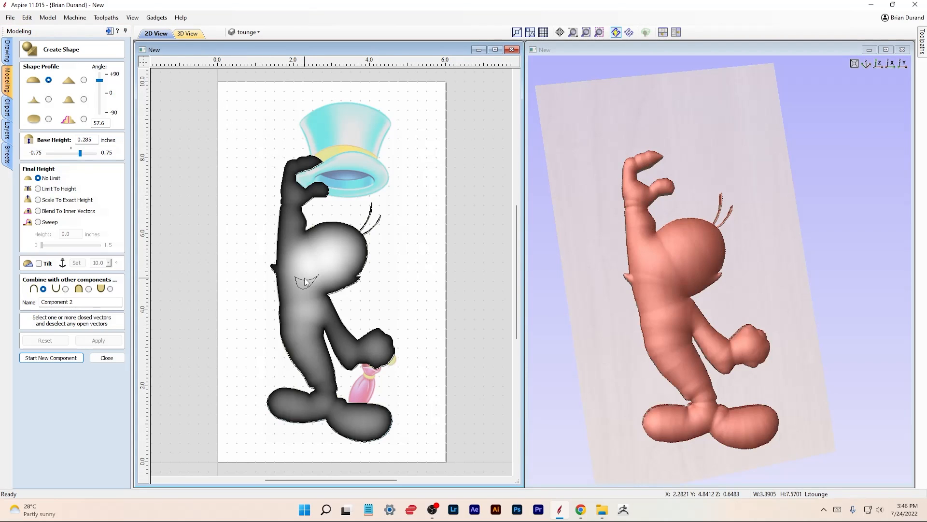
pyautogui.click(305, 282)
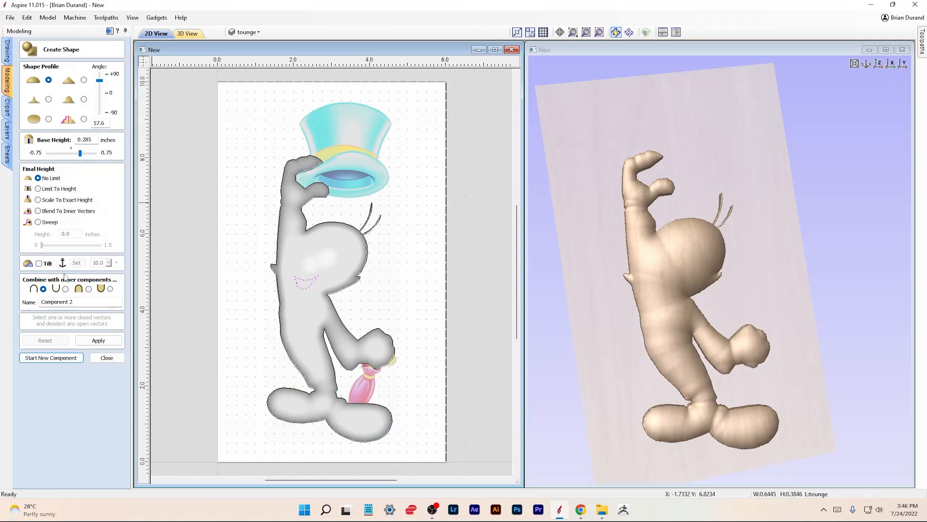
pyautogui.click(66, 289)
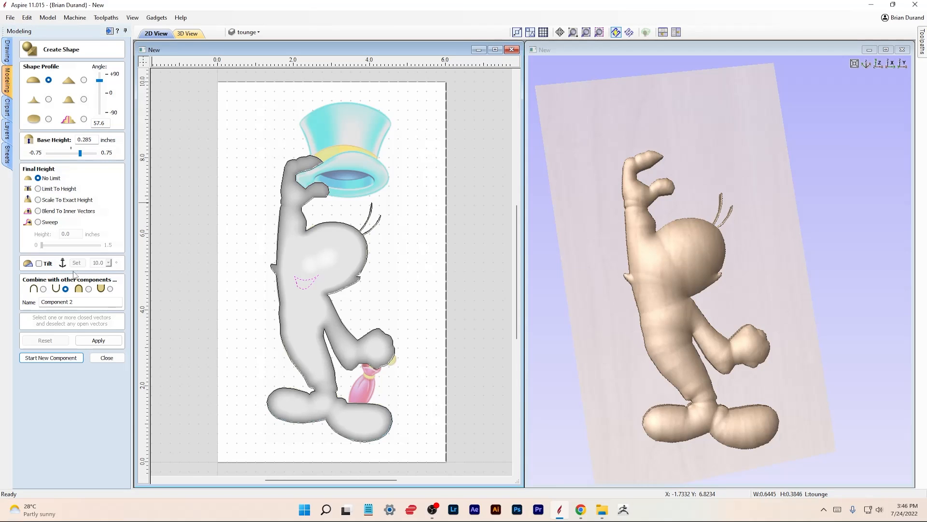
pyautogui.click(105, 341)
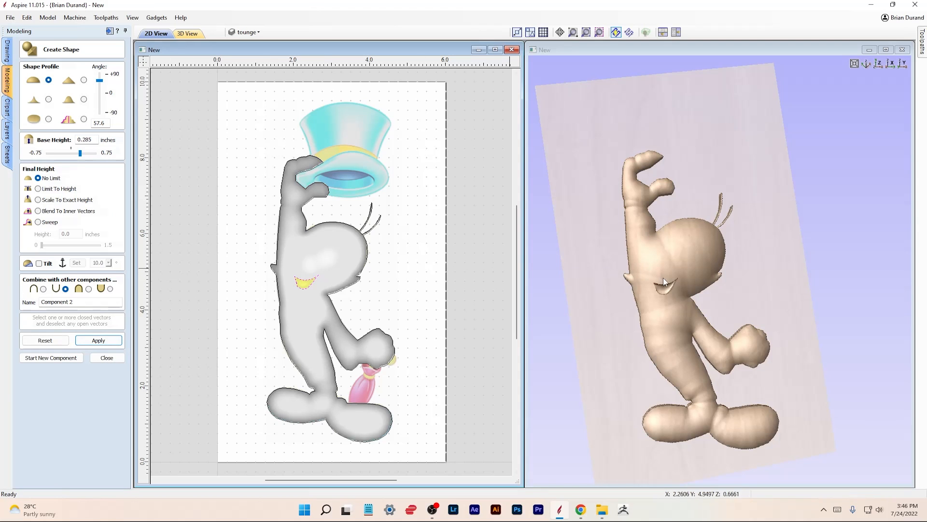
# - Try an angle of 39.6 and a base height of 0.18 inches for the mouth recess
pyautogui.scroll(5, 663, 281)
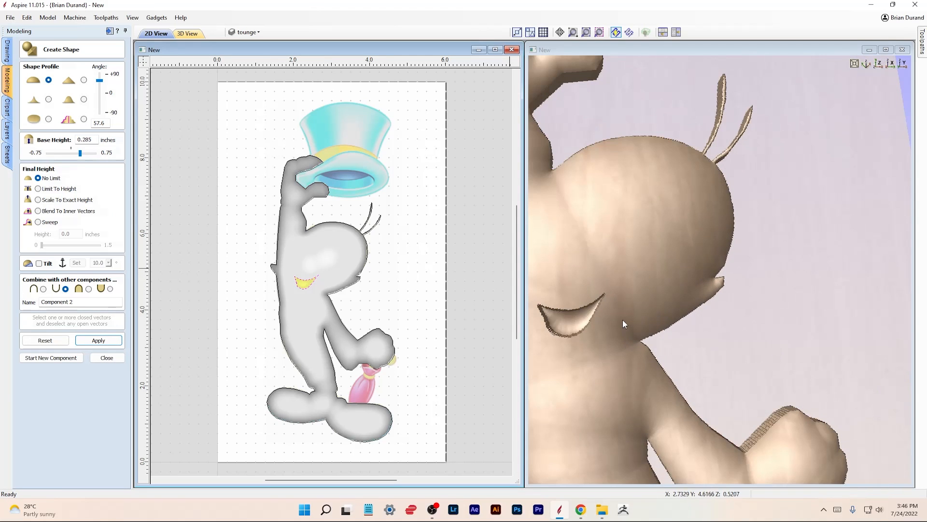
pyautogui.moveTo(600, 323); pyautogui.dragTo(633, 254)
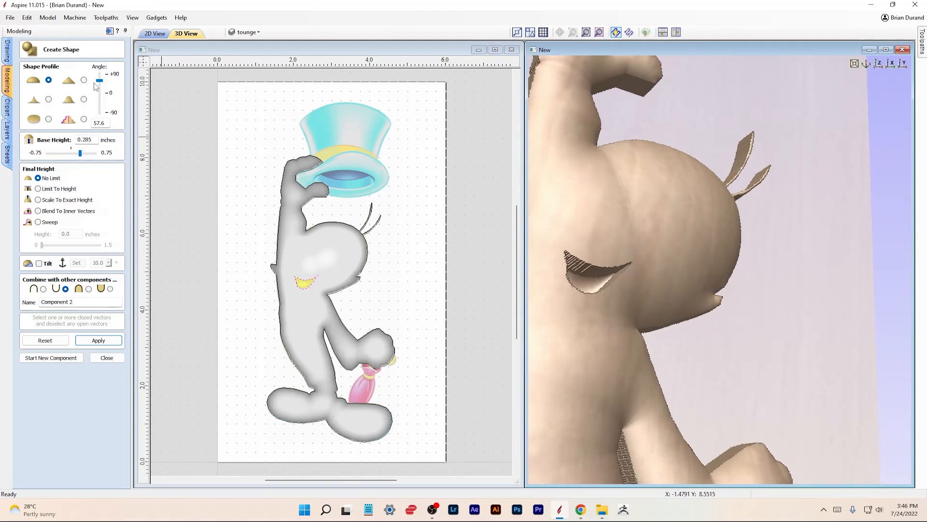
pyautogui.moveTo(105, 81); pyautogui.dragTo(101, 85)
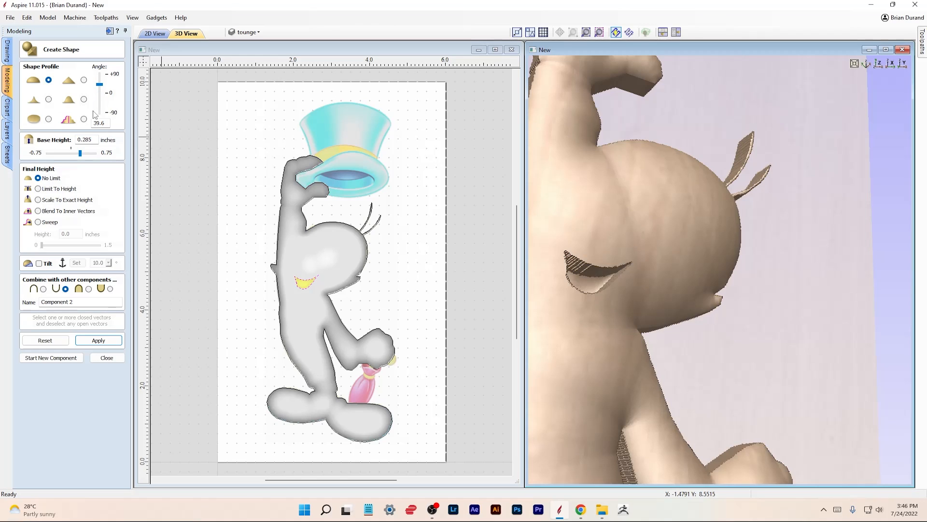
pyautogui.moveTo(79, 156); pyautogui.dragTo(77, 156)
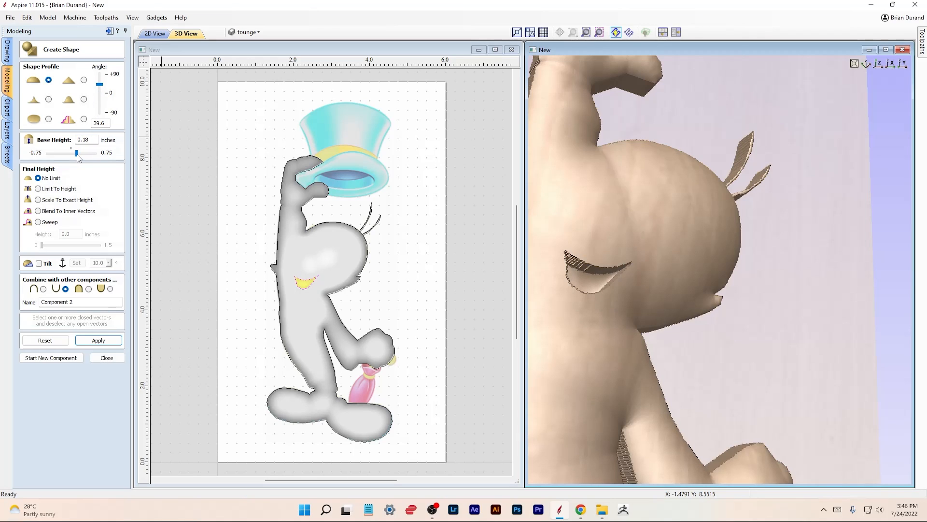
pyautogui.moveTo(777, 241); pyautogui.dragTo(706, 290)
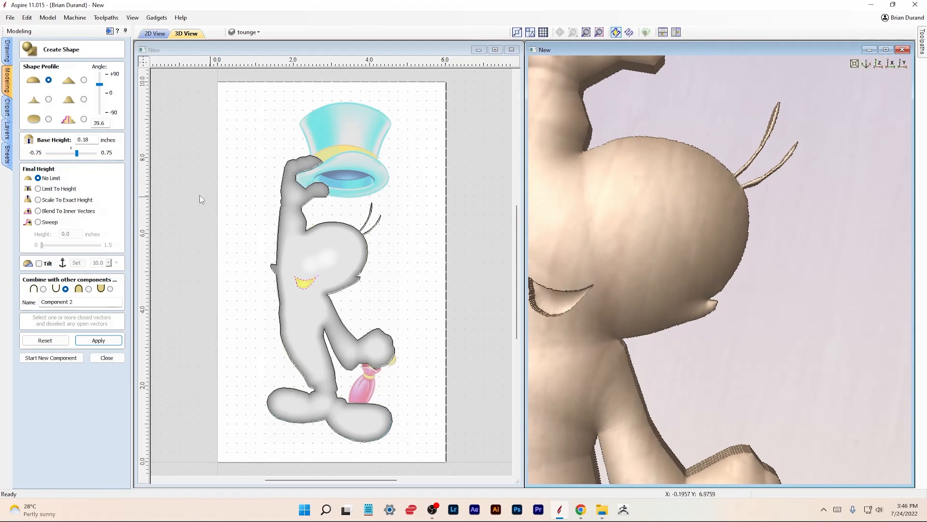
# - Set the mouth recess to an angle of 34.2 and a base height of 0.105 inches, apply it, and start a new component
pyautogui.moveTo(78, 155); pyautogui.dragTo(77, 155)
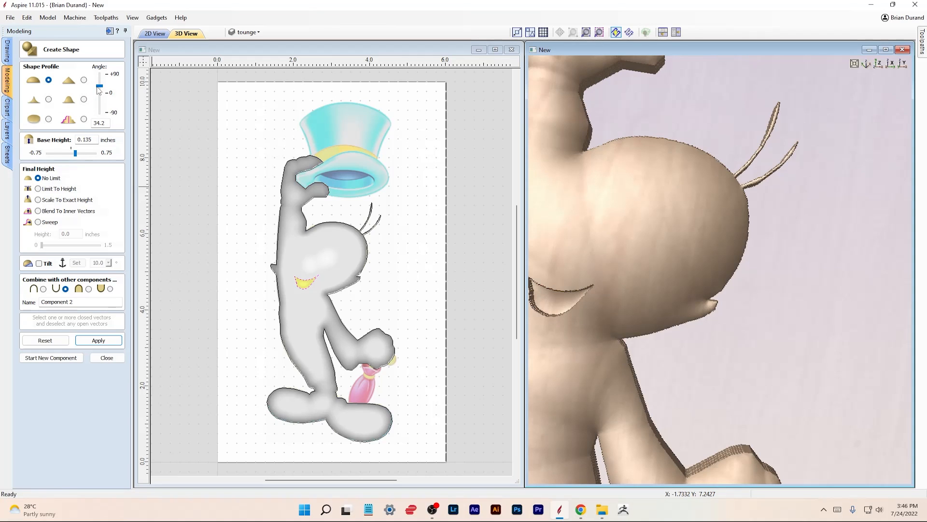
pyautogui.moveTo(777, 259); pyautogui.dragTo(778, 193)
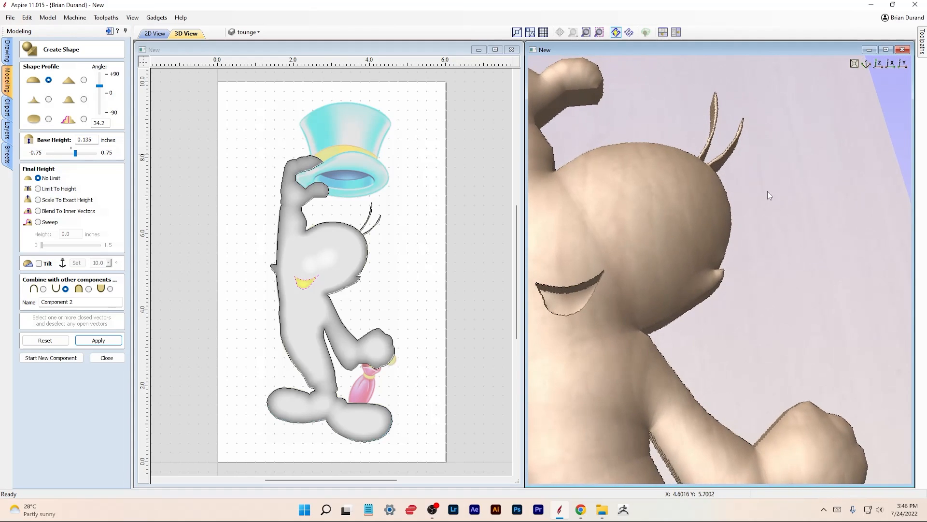
pyautogui.moveTo(76, 152); pyautogui.dragTo(75, 153)
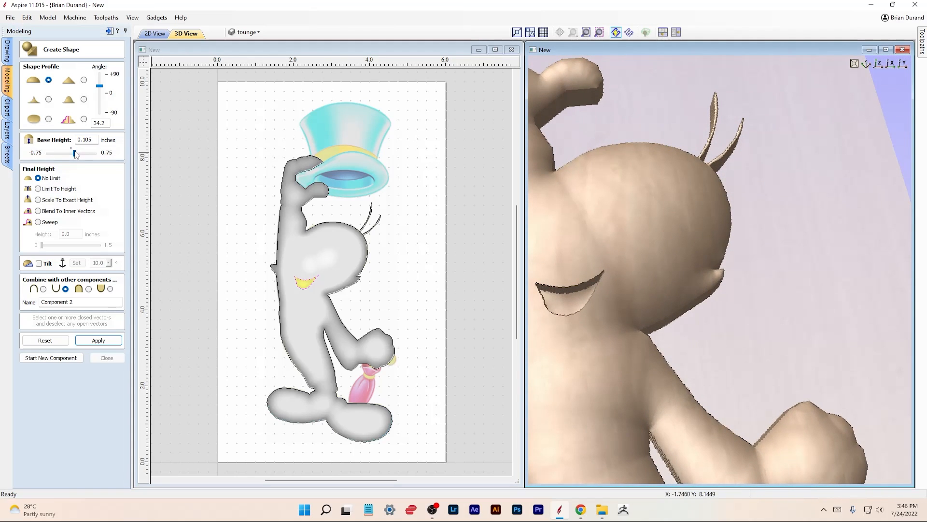
pyautogui.moveTo(806, 265); pyautogui.dragTo(723, 287)
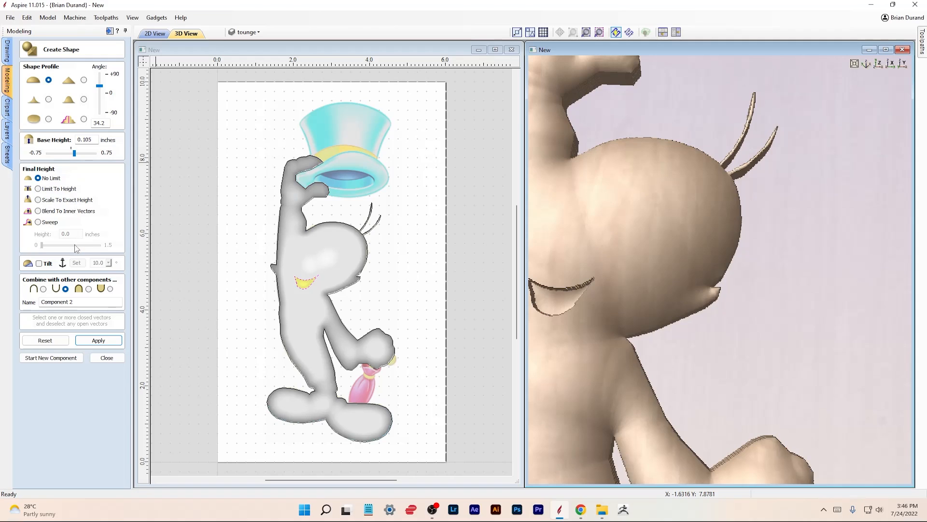
pyautogui.click(98, 340)
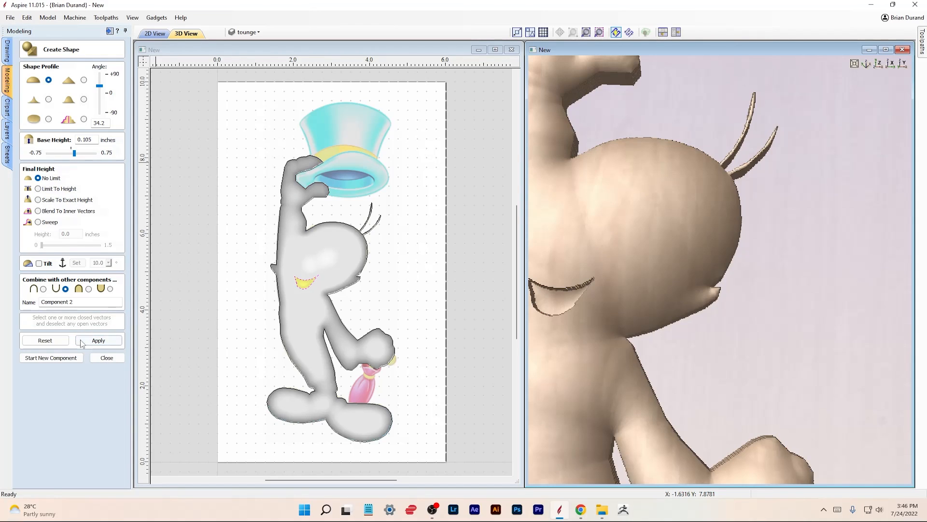
pyautogui.click(68, 358)
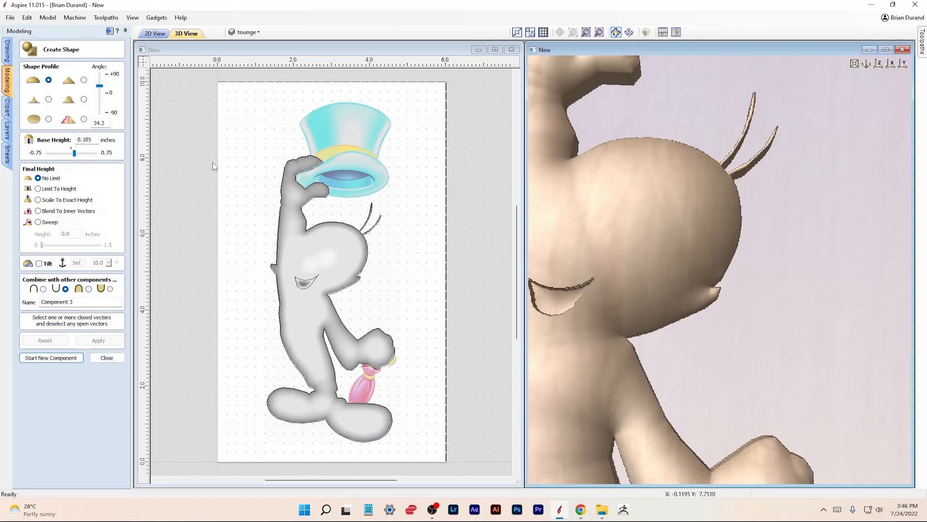
# - Close the Create Shape tool and hide the mouth recess, Component 2, in the component list
pyautogui.click(247, 32)
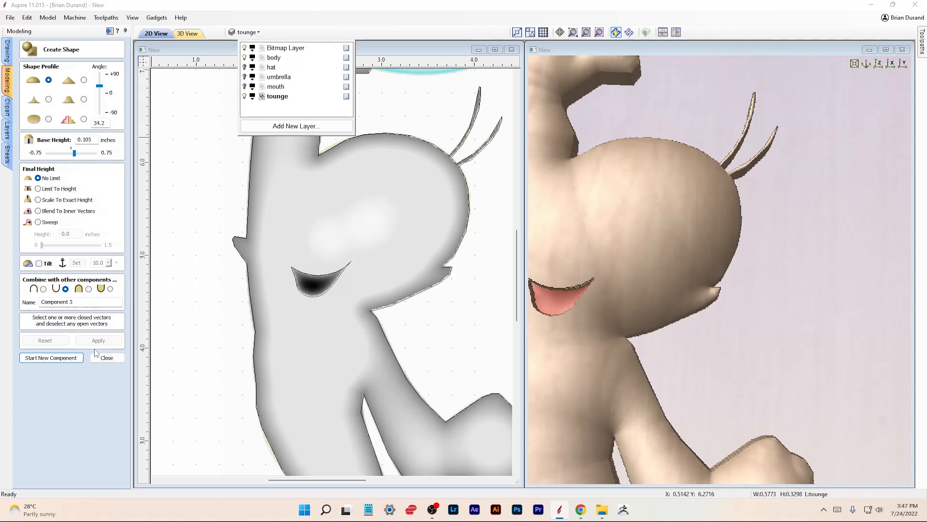
pyautogui.click(98, 356)
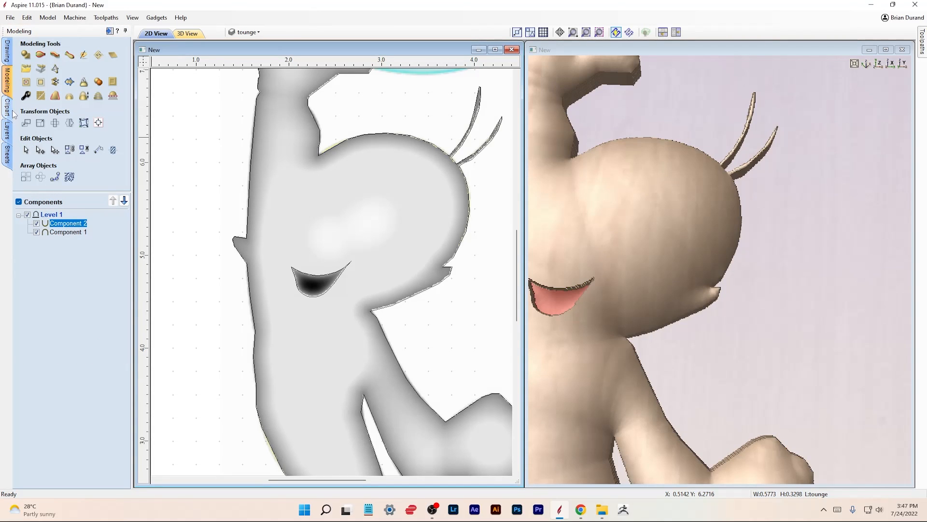
pyautogui.click(9, 59)
pyautogui.click(7, 78)
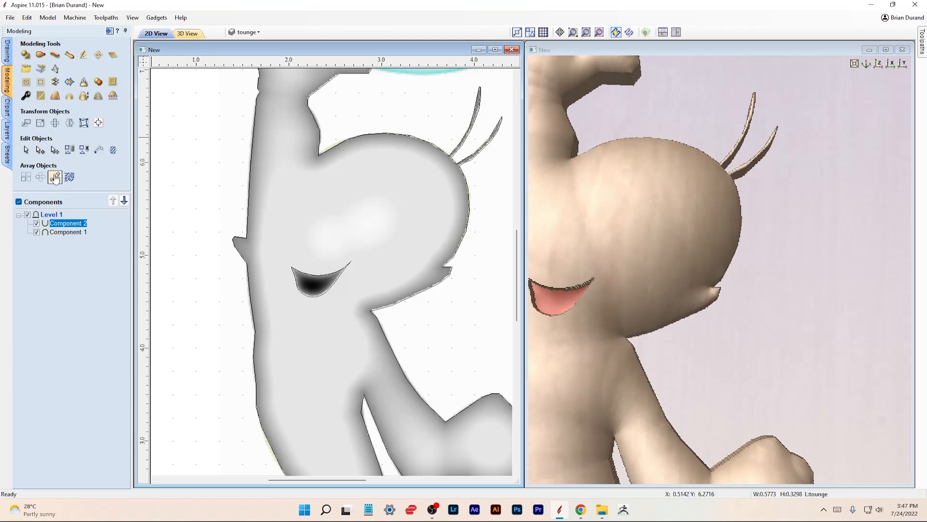
pyautogui.click(37, 222)
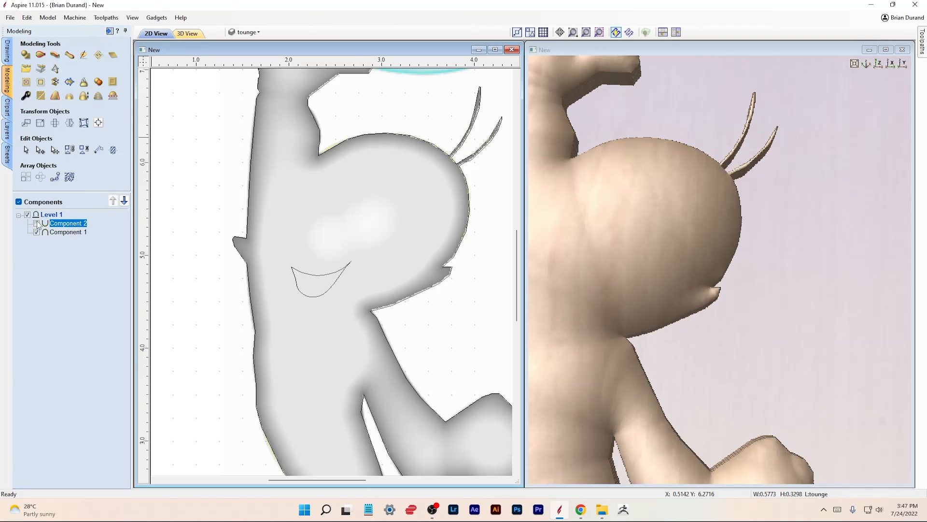
# - Rename Component 1 as body and Component 2 as mouth in the component list
pyautogui.click(67, 232)
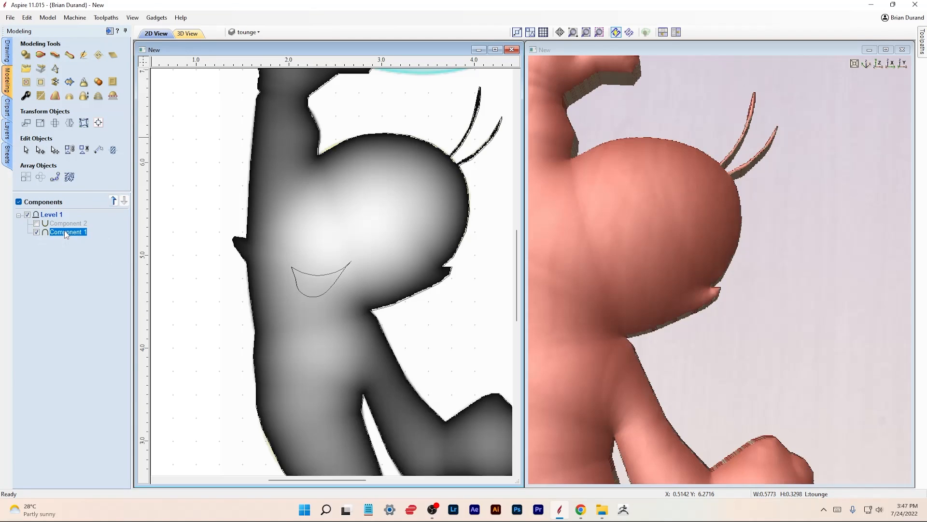
pyautogui.click(66, 233)
pyautogui.write('body')
pyautogui.click(79, 225)
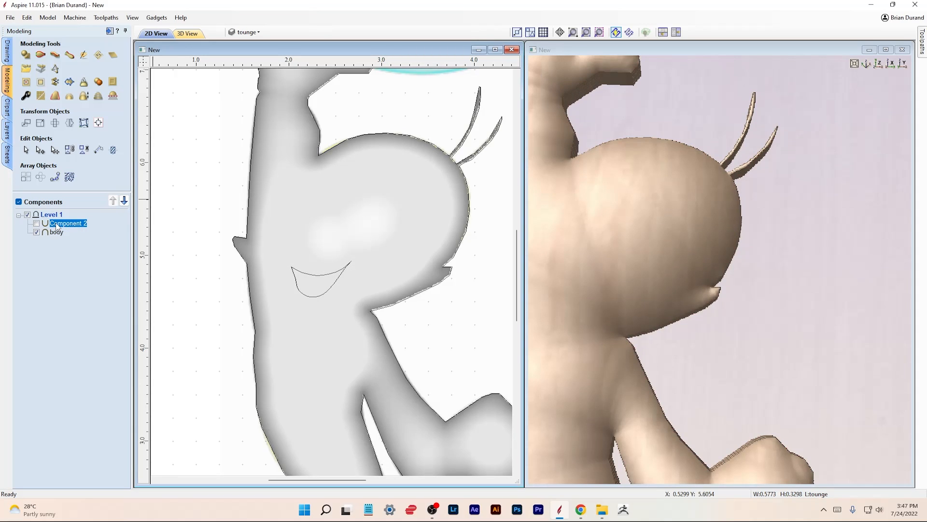
pyautogui.click(55, 223)
pyautogui.write('mou')
pyautogui.press('Return')
# - Hide the body component to expose the mouth artwork in the 2D view, and open the layer list
pyautogui.click(37, 233)
pyautogui.scroll(3, 308, 285)
pyautogui.scroll(5, 310, 282)
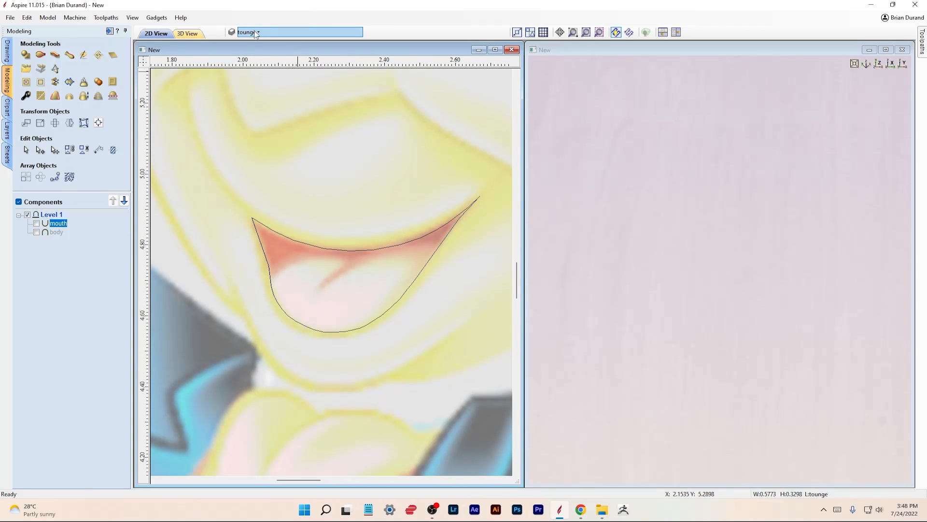
pyautogui.click(251, 32)
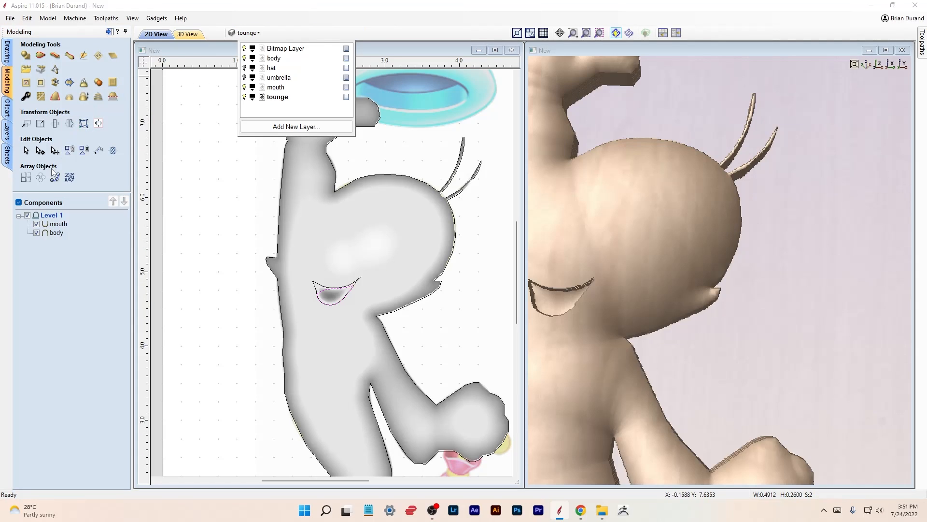
# - Create a rounded additive shape from the tongue outline with angle 34.2 and base height 0.105 inches, and close the tool
pyautogui.click(26, 56)
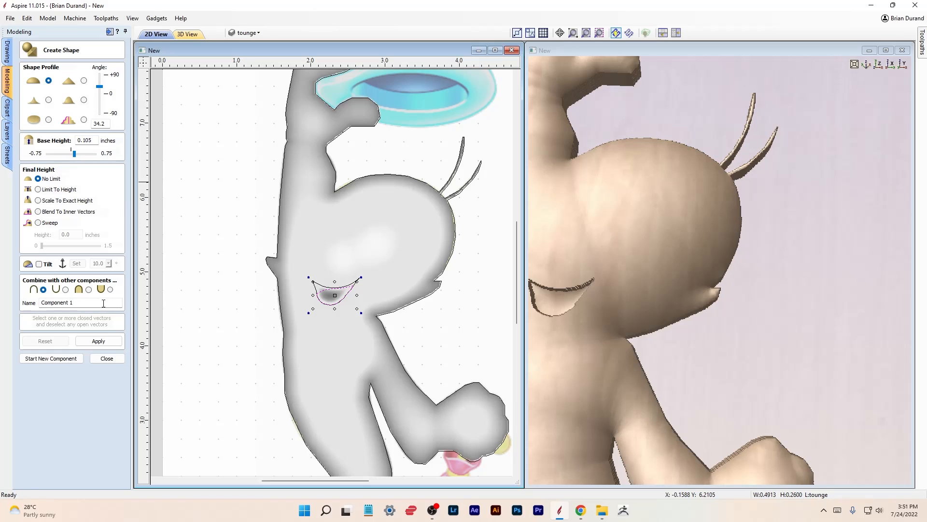
pyautogui.click(105, 340)
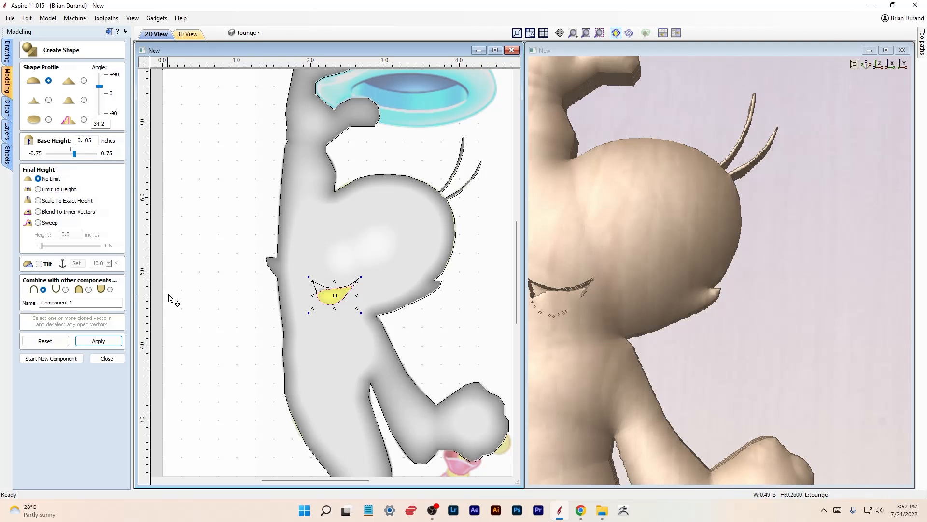
pyautogui.scroll(2, 676, 333)
pyautogui.moveTo(695, 349); pyautogui.dragTo(759, 344, button='middle')
pyautogui.scroll(-2, 583, 310)
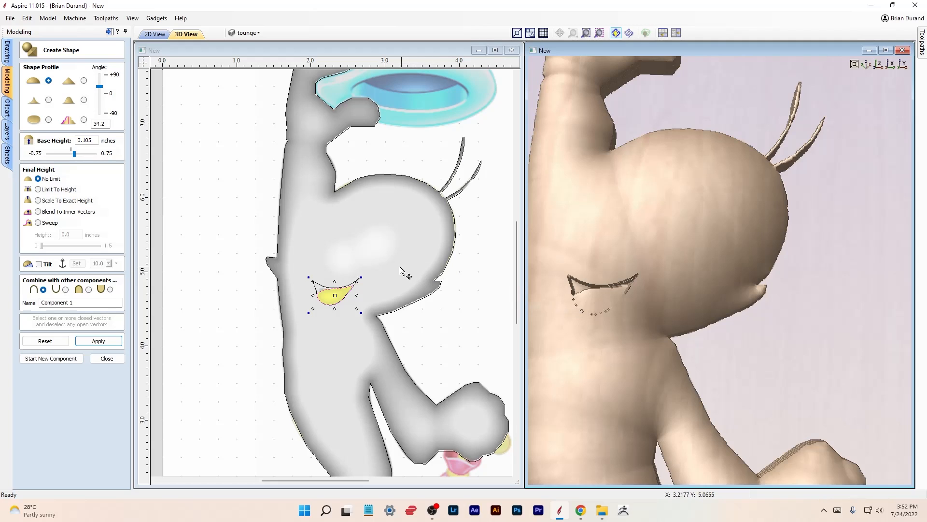
pyautogui.scroll(-2, 389, 263)
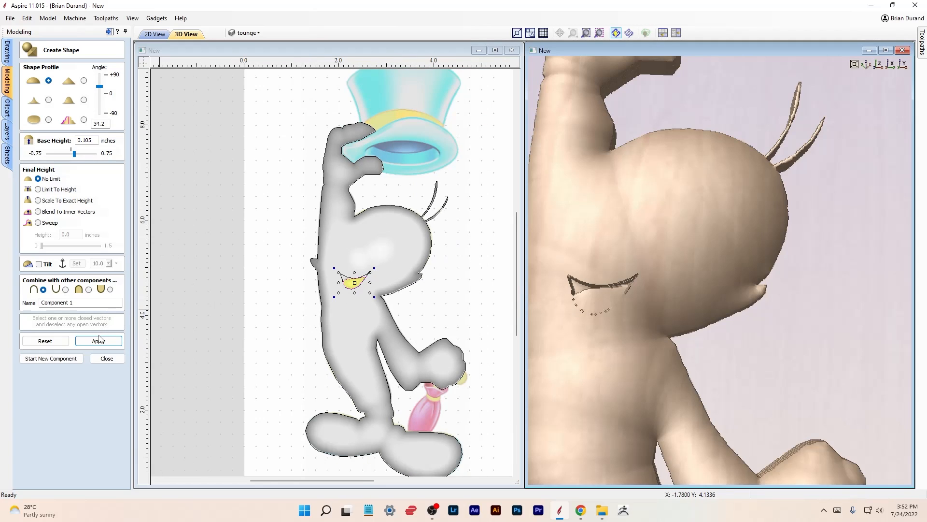
pyautogui.click(99, 341)
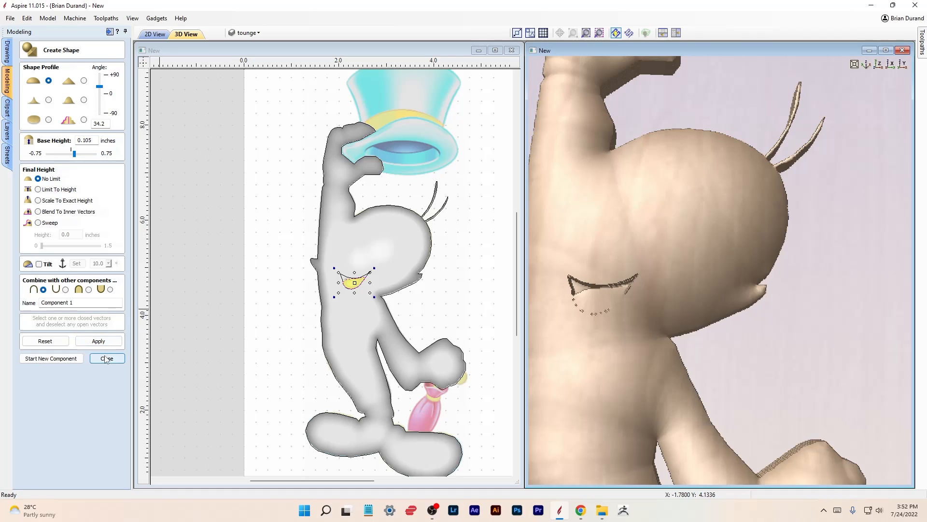
pyautogui.click(107, 358)
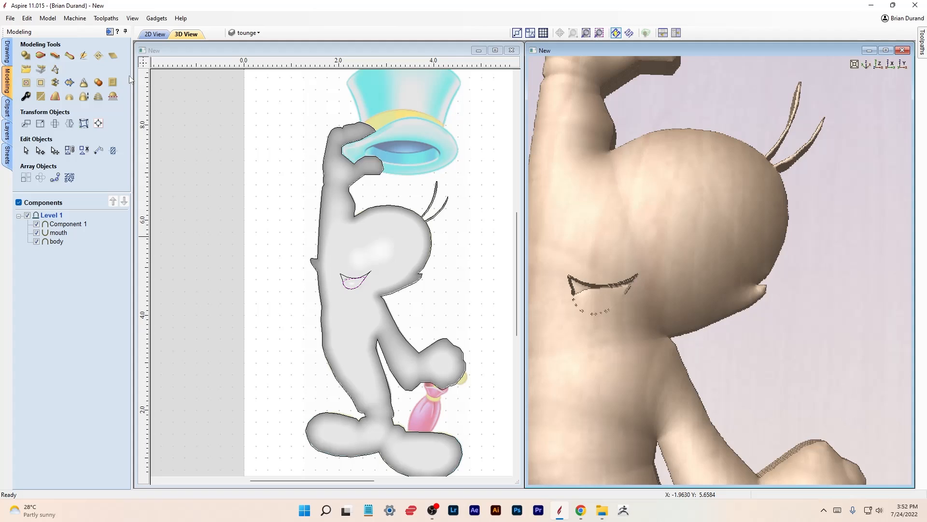
# - Maximize the 2D view and hide every layer except the Bitmap Layer
pyautogui.click(163, 49)
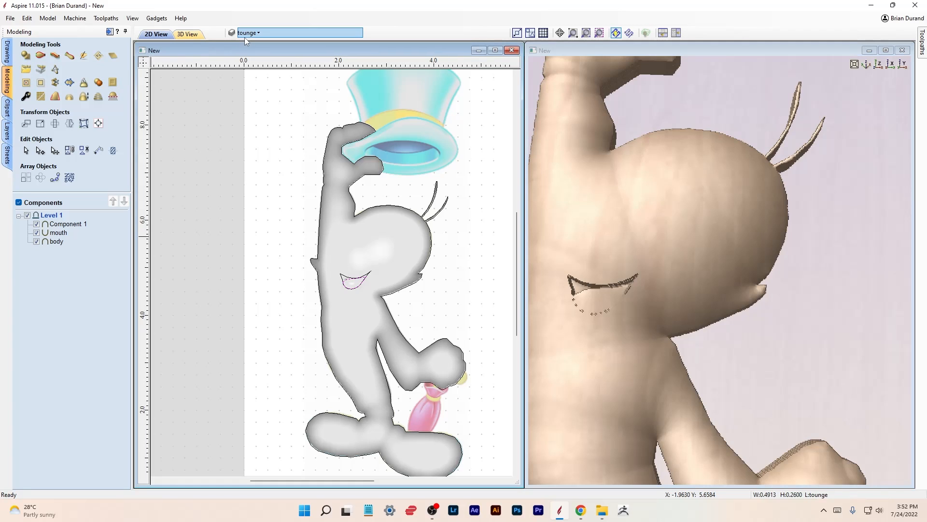
pyautogui.click(495, 50)
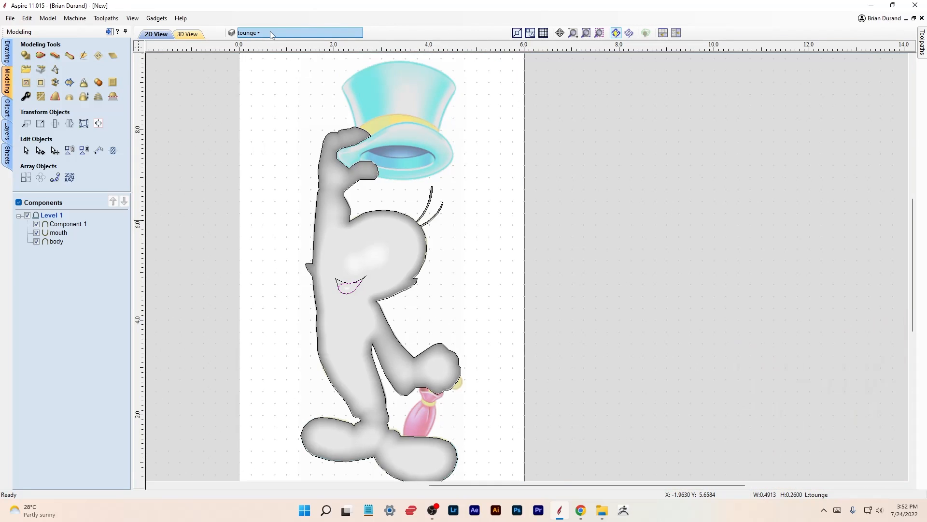
pyautogui.click(270, 32)
pyautogui.click(244, 87)
pyautogui.click(245, 87)
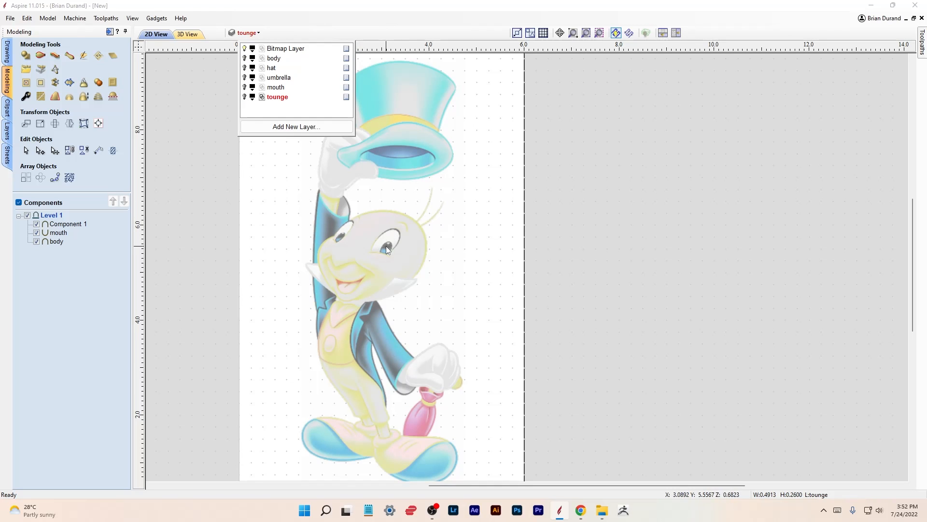
# - Create a component from the character's bitmap image and return to side-by-side 2D and 3D views
pyautogui.click(387, 249)
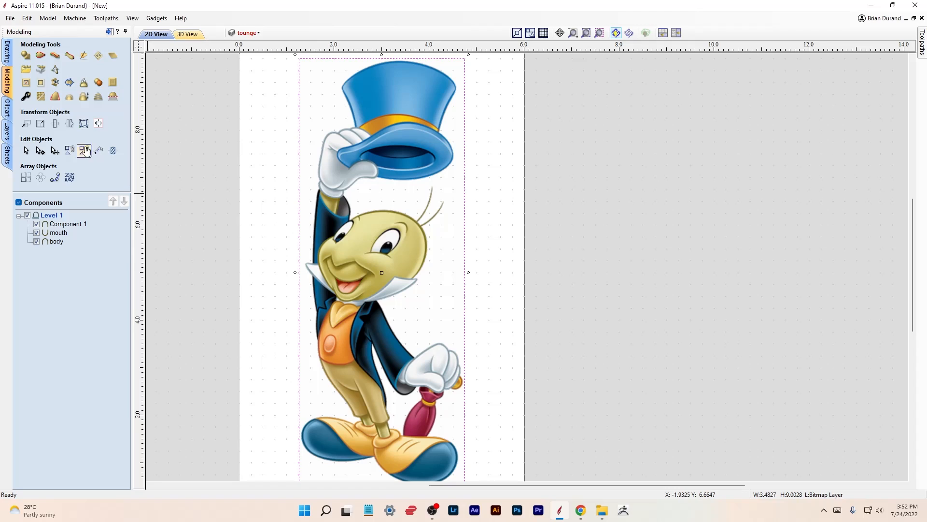
pyautogui.click(41, 70)
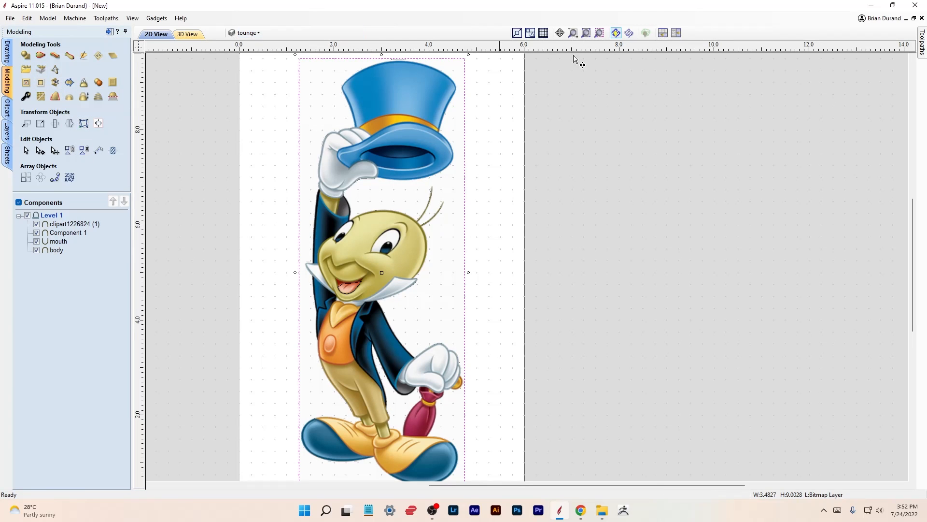
pyautogui.click(676, 32)
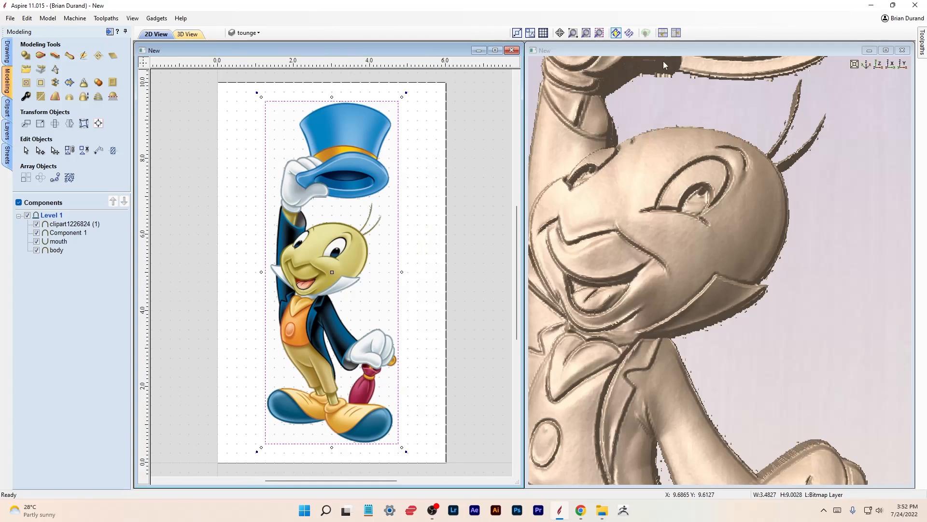
# - Examine the combined relief in 3D, from the shoes and body up to the edges of the top hat
pyautogui.scroll(-3, 653, 342)
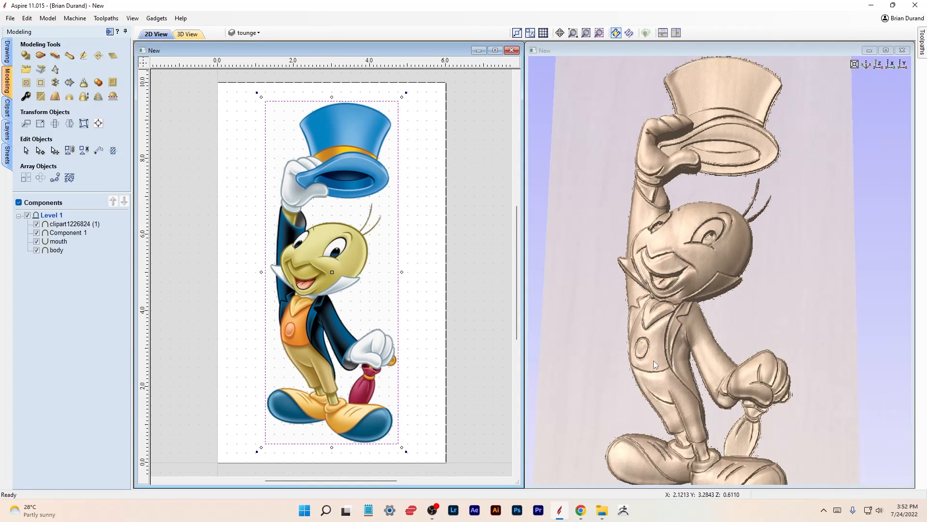
pyautogui.moveTo(653, 364); pyautogui.dragTo(651, 313, button='middle')
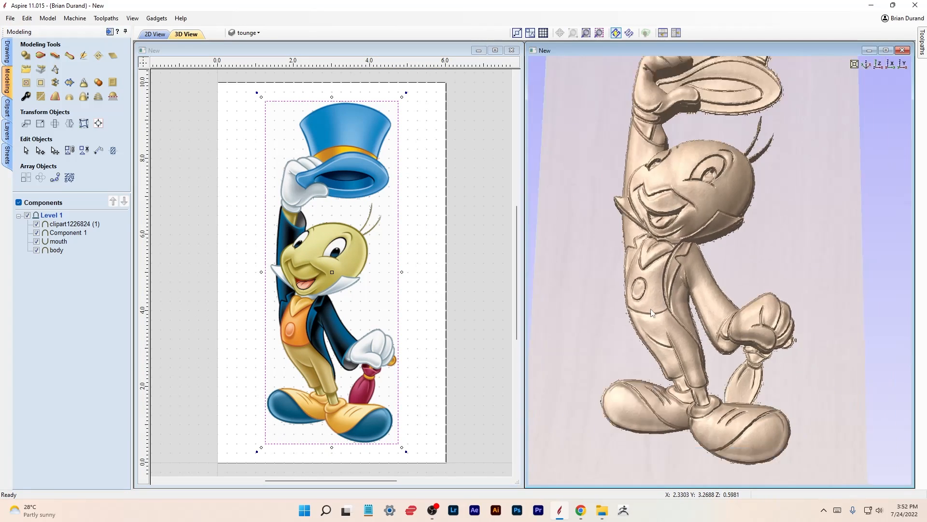
pyautogui.scroll(-1, 724, 256)
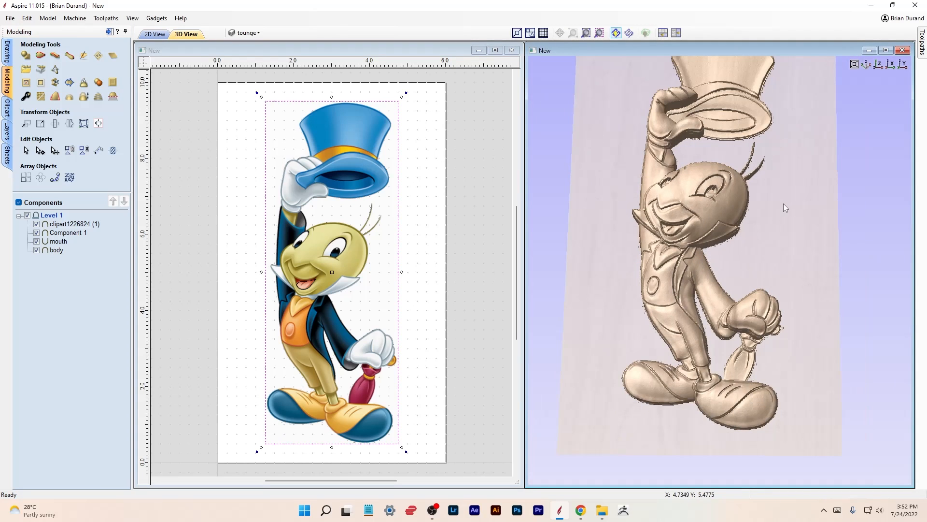
pyautogui.moveTo(785, 205); pyautogui.dragTo(770, 248, button='middle')
pyautogui.scroll(2, 761, 193)
pyautogui.moveTo(757, 160); pyautogui.dragTo(697, 278, button='middle')
pyautogui.scroll(1, 696, 275)
pyautogui.scroll(2, 617, 98)
pyautogui.moveTo(629, 94); pyautogui.dragTo(683, 320, button='middle')
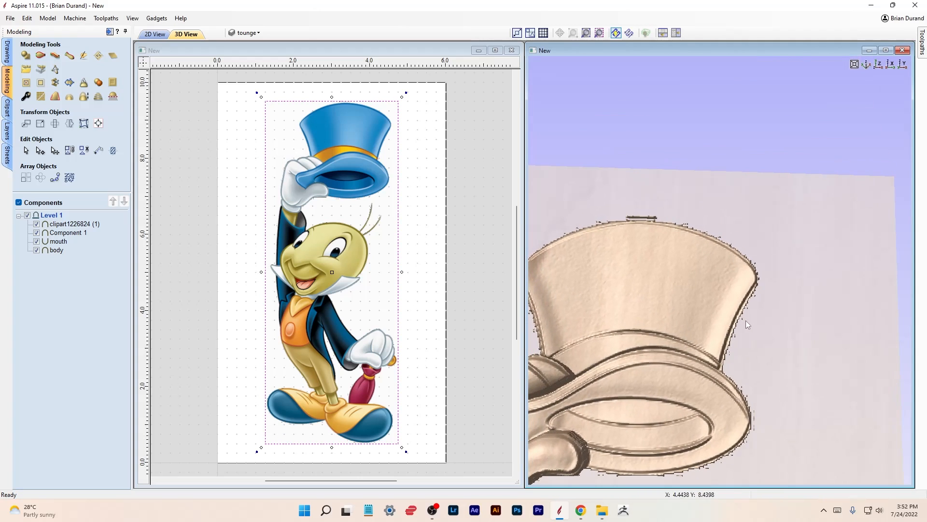
pyautogui.scroll(2, 637, 239)
pyautogui.moveTo(604, 232); pyautogui.dragTo(695, 273, button='middle')
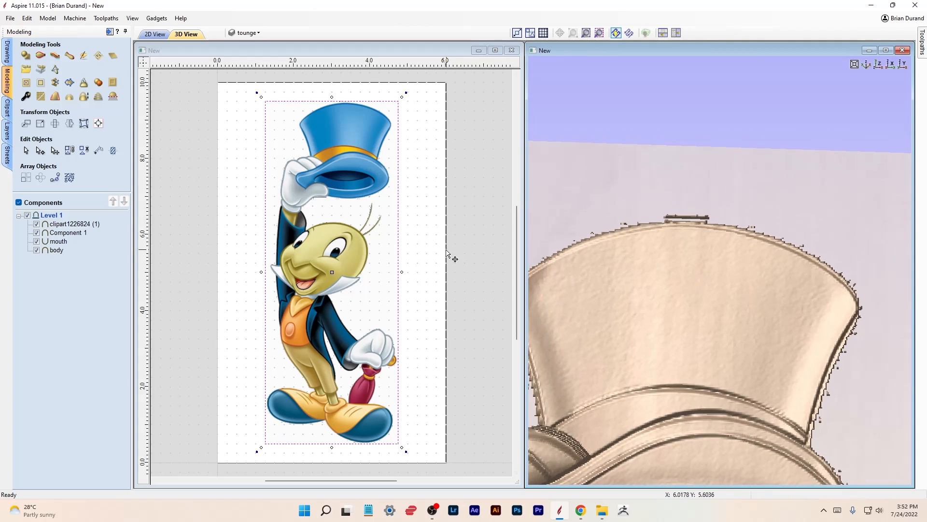
# - Inspect the whole relief from several angles, including the face, jacket, umbrella hand and shoes
pyautogui.scroll(-3, 420, 245)
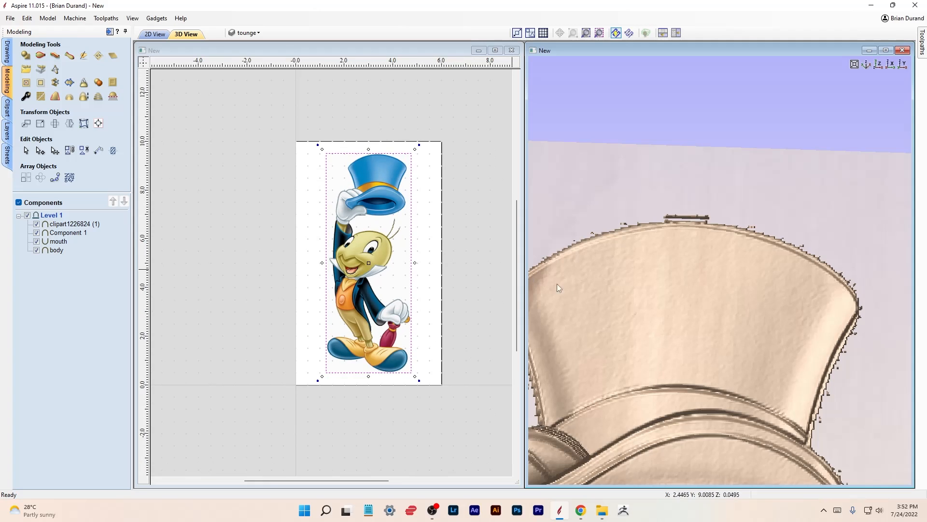
pyautogui.scroll(-4, 593, 294)
pyautogui.moveTo(618, 324); pyautogui.dragTo(596, 166, button='middle')
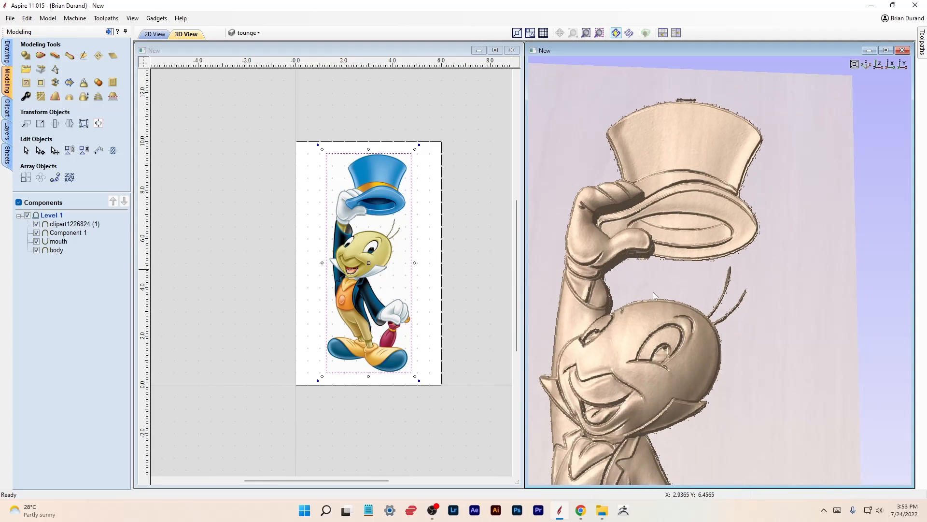
pyautogui.scroll(-2, 653, 292)
pyautogui.scroll(-2, 757, 332)
pyautogui.moveTo(758, 332); pyautogui.dragTo(753, 214, button='middle')
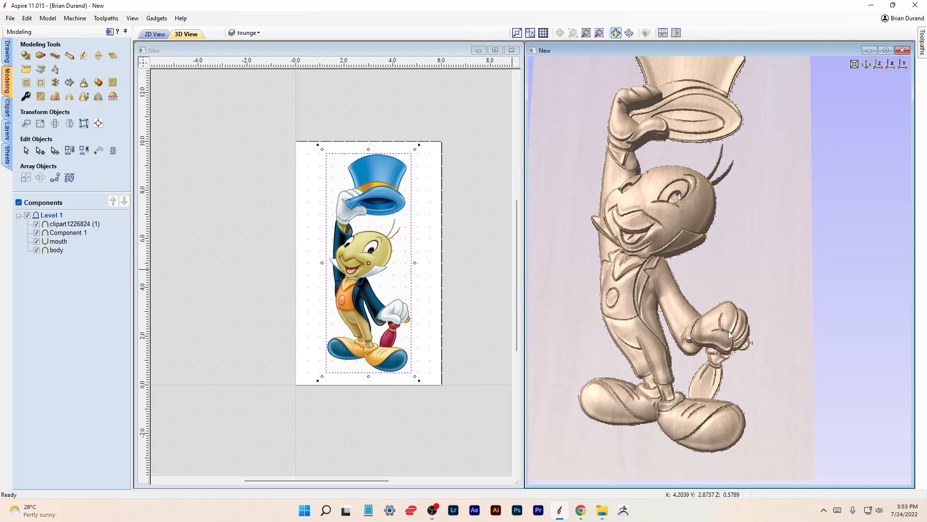
pyautogui.moveTo(804, 338); pyautogui.dragTo(763, 262)
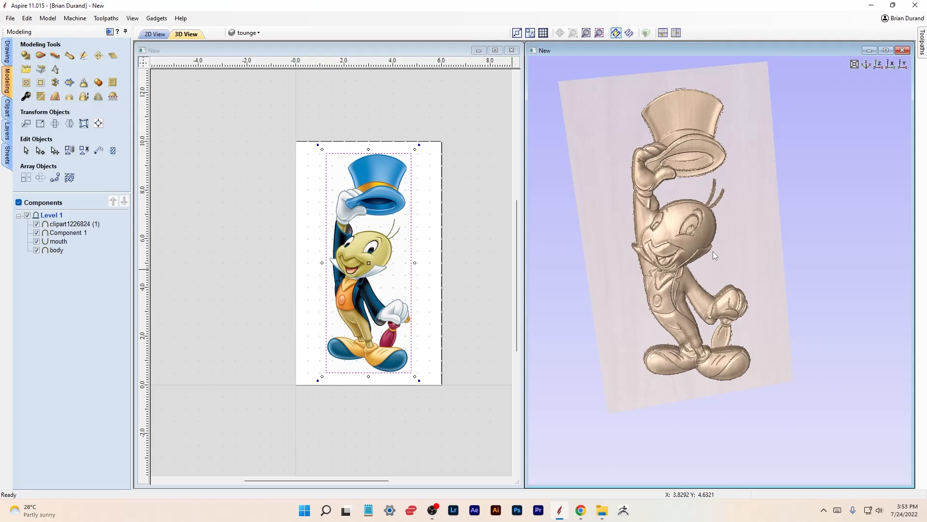
pyautogui.scroll(2, 685, 256)
pyautogui.moveTo(709, 262); pyautogui.dragTo(786, 303)
pyautogui.scroll(-2, 760, 312)
pyautogui.scroll(3, 737, 318)
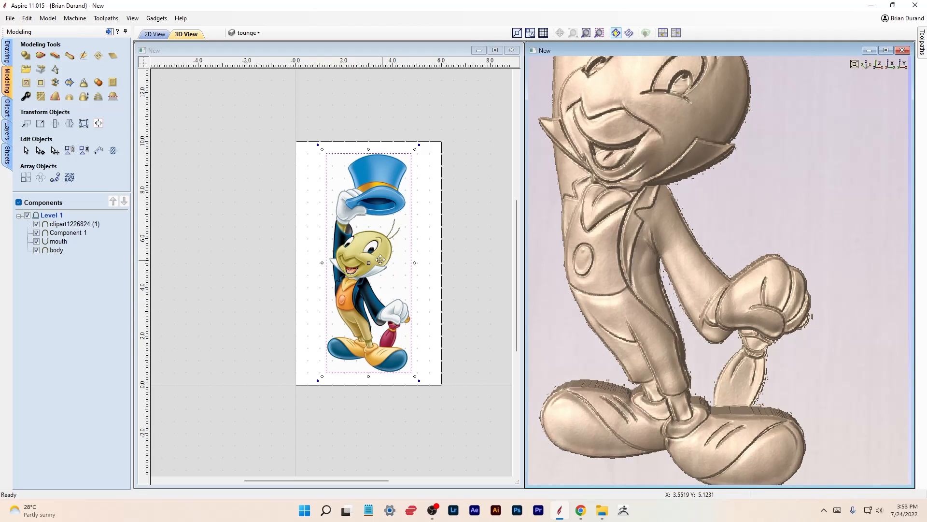
# - Hide all layers except the Bitmap Layer and umbrella, and make umbrella the active layer
pyautogui.click(239, 33)
pyautogui.click(244, 67)
pyautogui.click(244, 78)
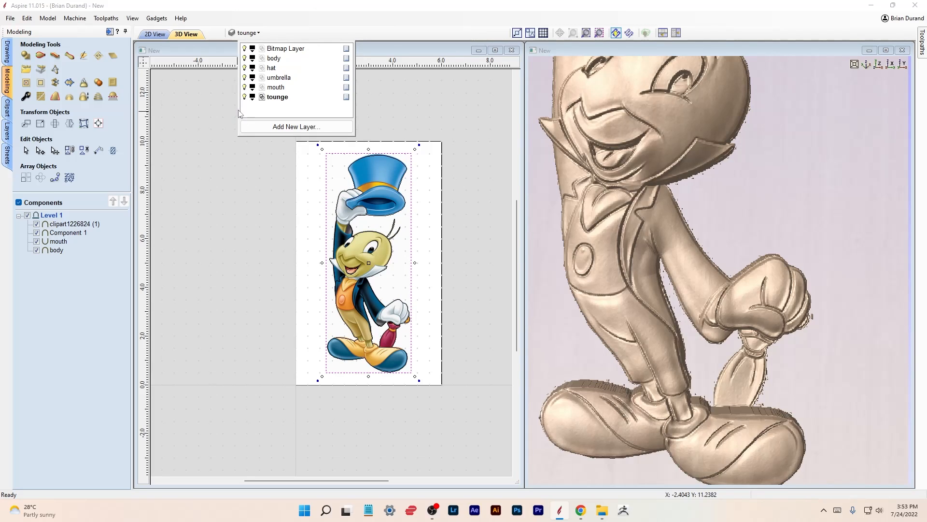
pyautogui.click(244, 97)
pyautogui.click(245, 68)
pyautogui.click(245, 58)
pyautogui.click(245, 48)
pyautogui.click(244, 49)
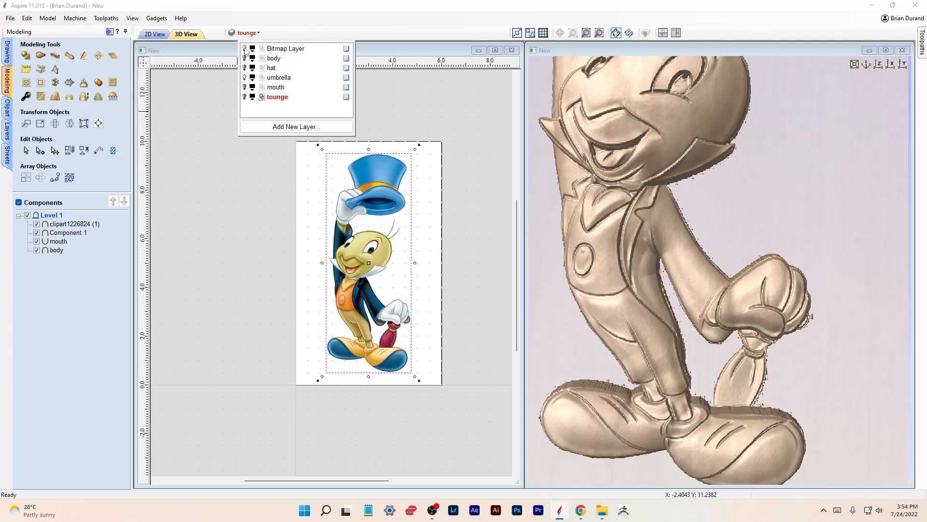
pyautogui.click(276, 78)
pyautogui.click(279, 5)
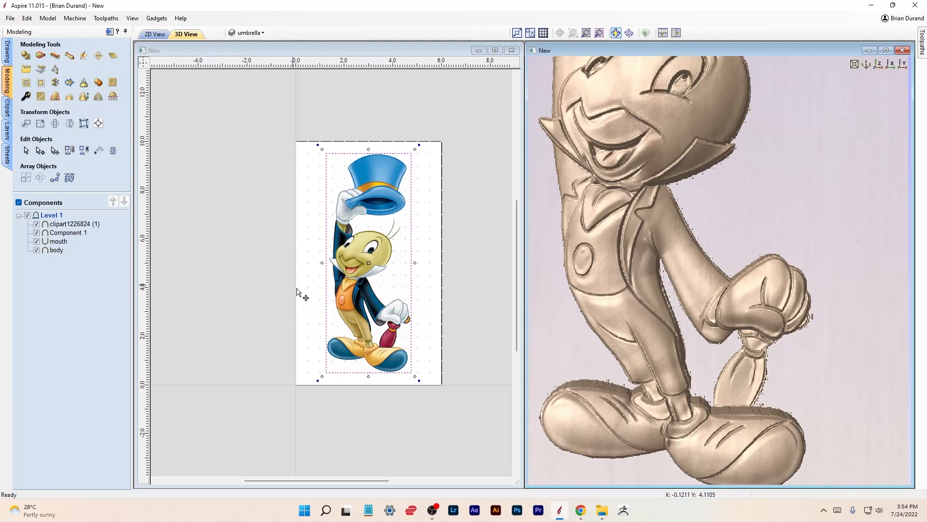
pyautogui.scroll(5, 379, 340)
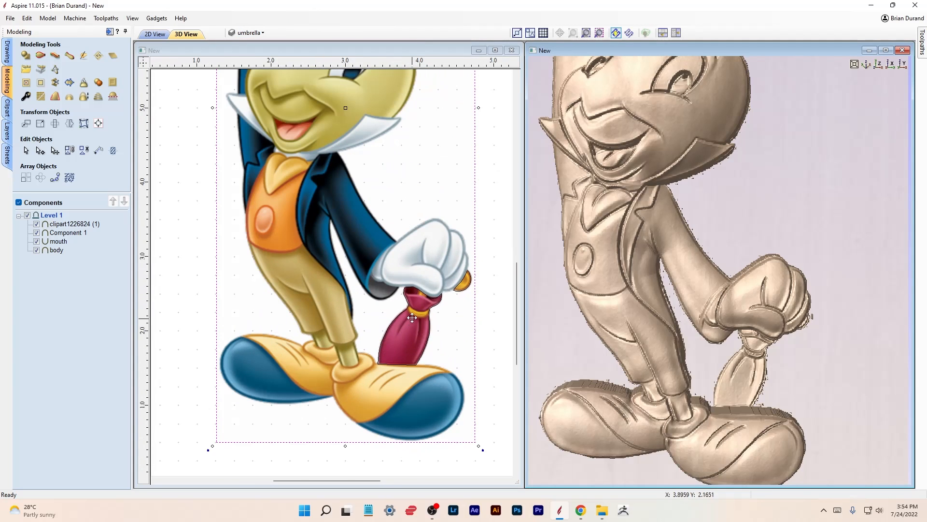
pyautogui.click(403, 313)
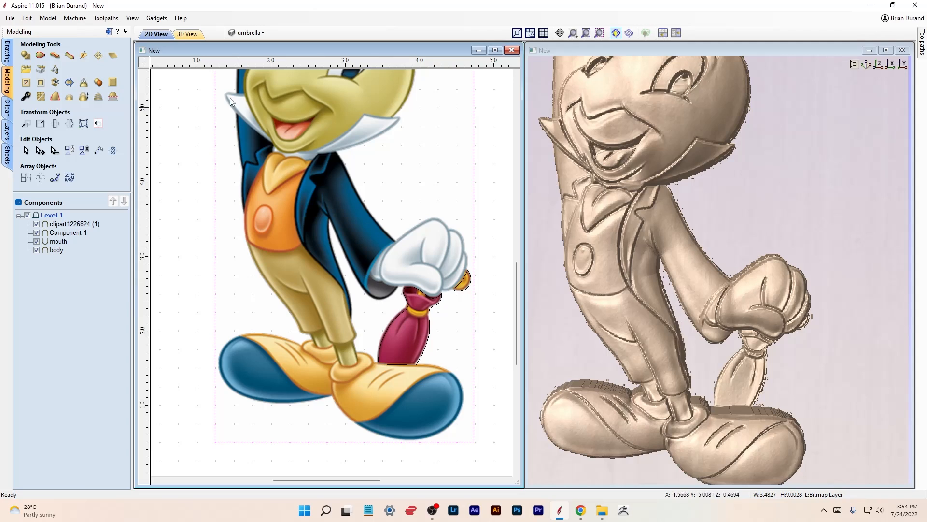
pyautogui.click(27, 18)
pyautogui.click(39, 30)
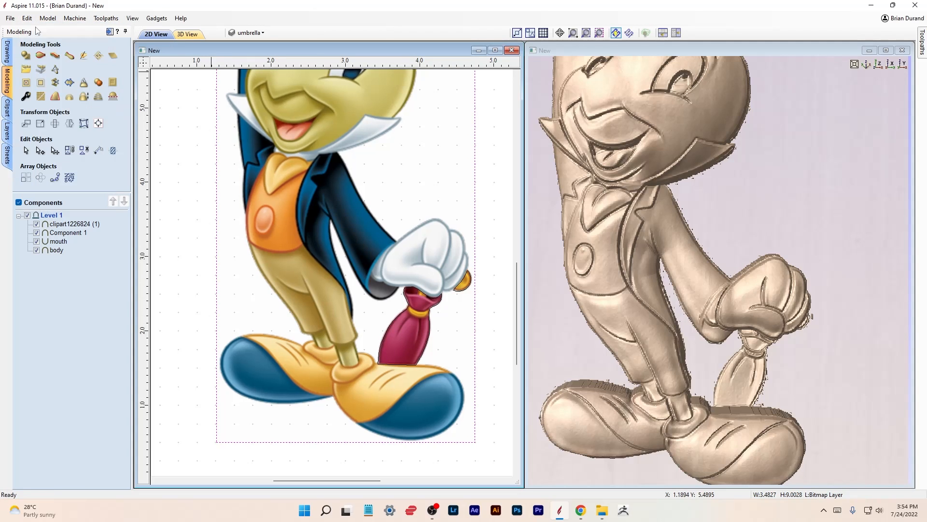
pyautogui.click(399, 312)
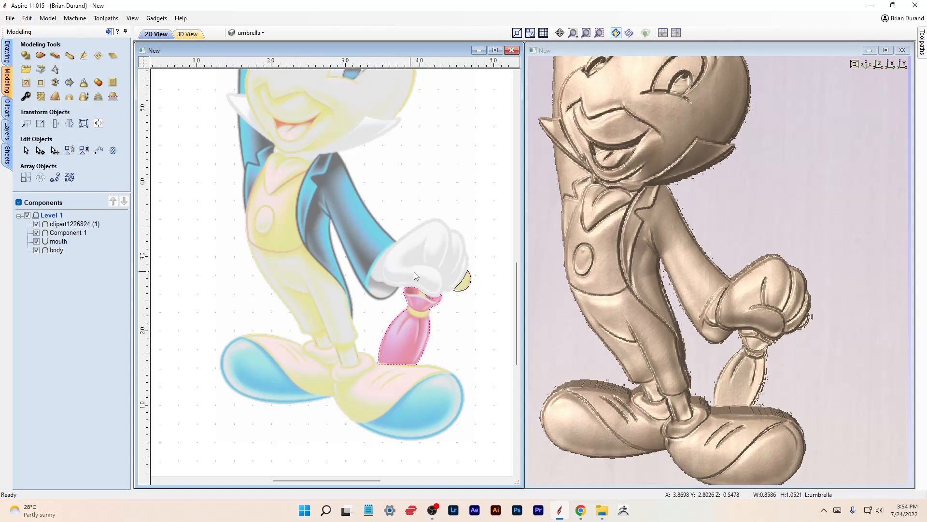
pyautogui.keyDown('shift'); pyautogui.click(470, 288); pyautogui.keyUp('shift')
pyautogui.click(26, 55)
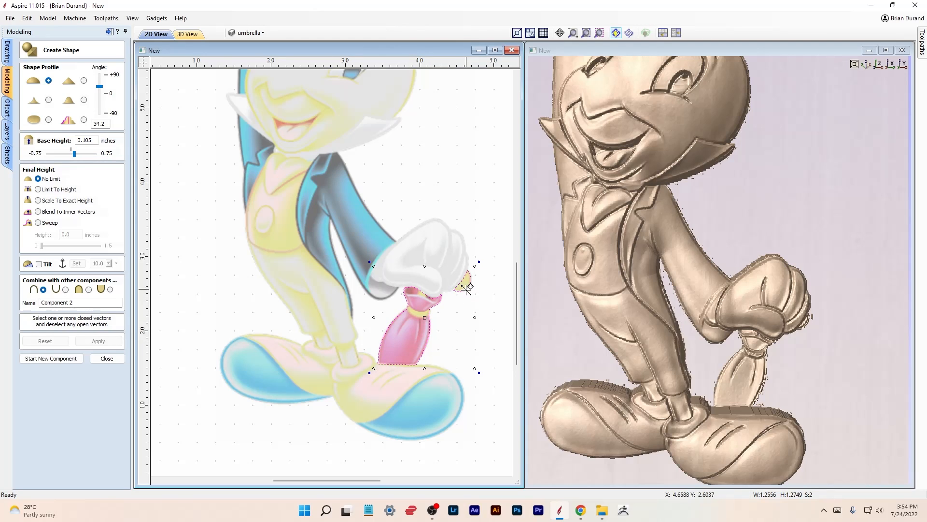
pyautogui.click(477, 303)
# - Join the open umbrella body vector into a closed vector and check that it is closed
pyautogui.click(444, 300)
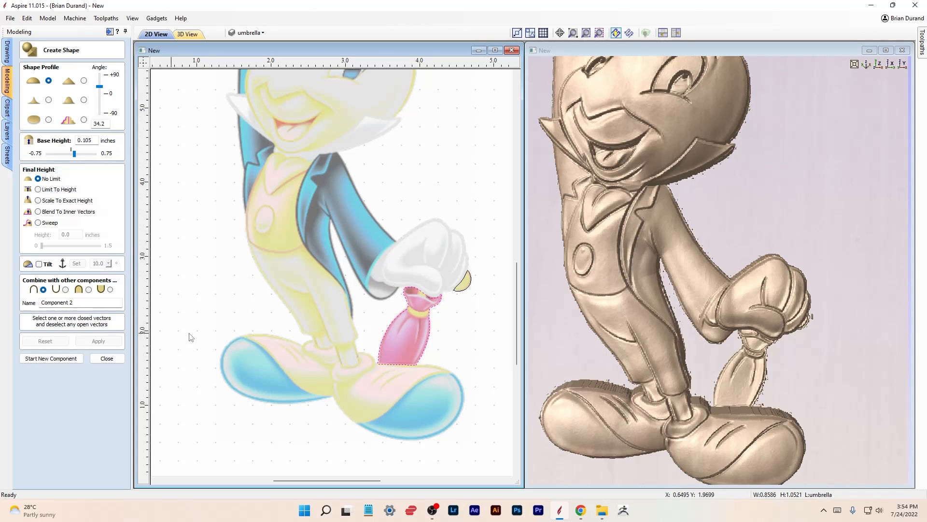
pyautogui.click(107, 358)
pyautogui.scroll(2, 374, 311)
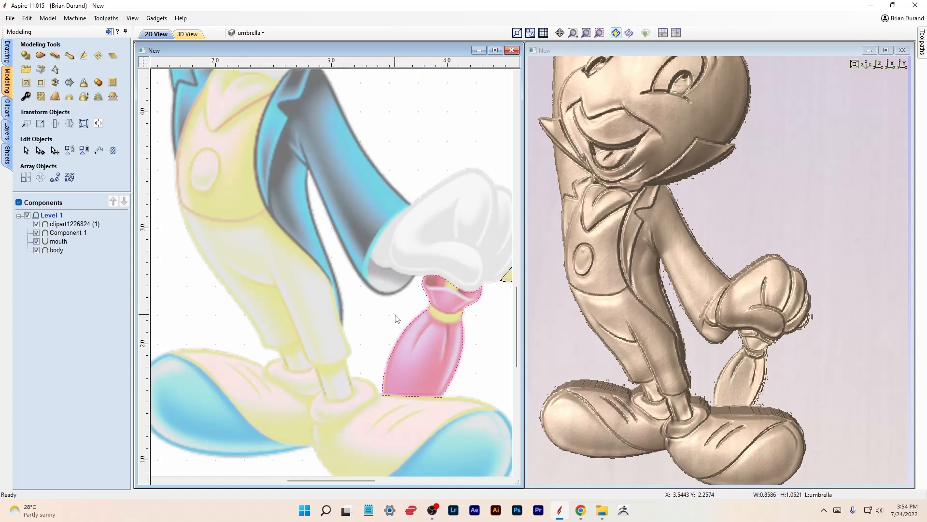
pyautogui.click(7, 57)
pyautogui.click(28, 234)
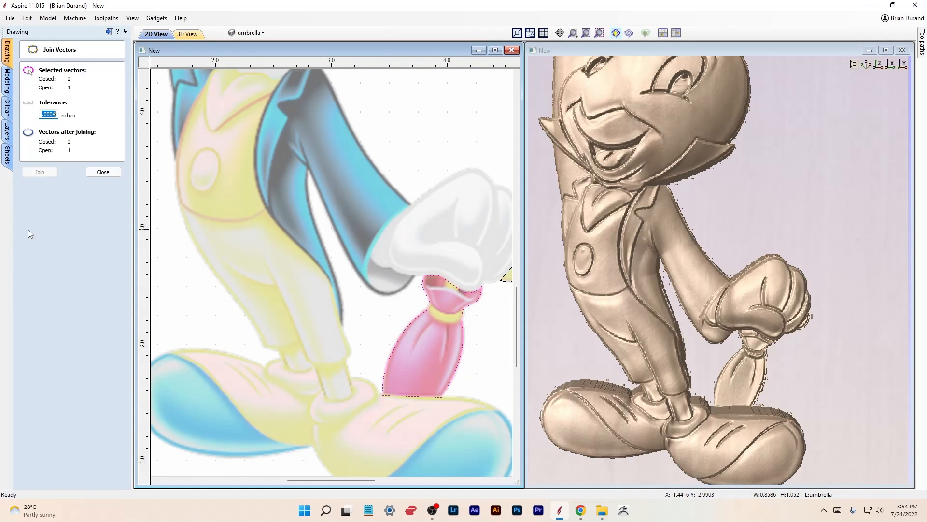
pyautogui.click(96, 174)
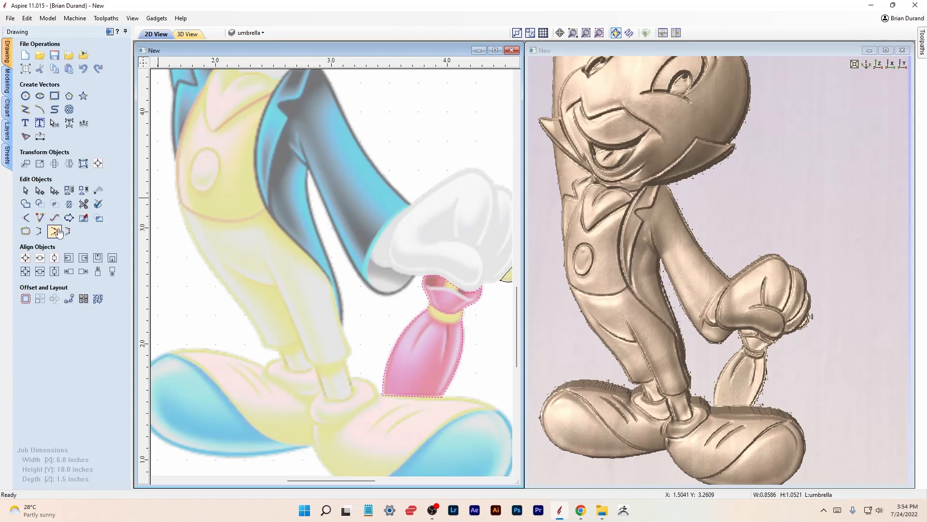
pyautogui.click(27, 231)
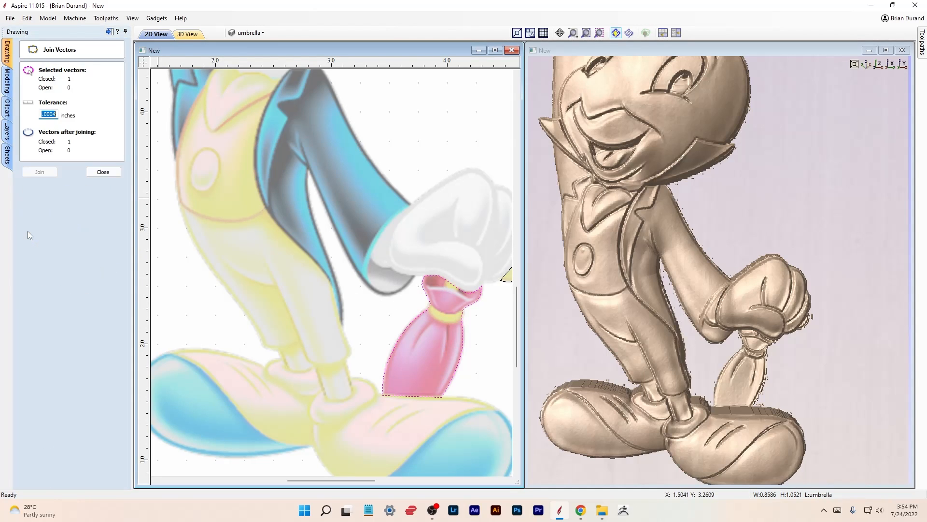
pyautogui.click(90, 172)
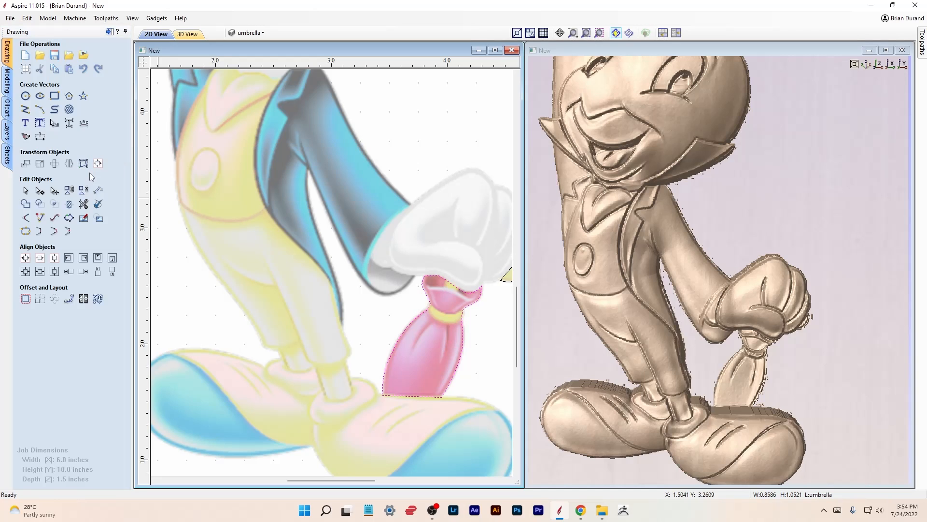
# - Create a rounded shape from the closed umbrella body vector with a 34.2 degree angle and 0.105 inch base height
pyautogui.click(8, 85)
pyautogui.click(23, 56)
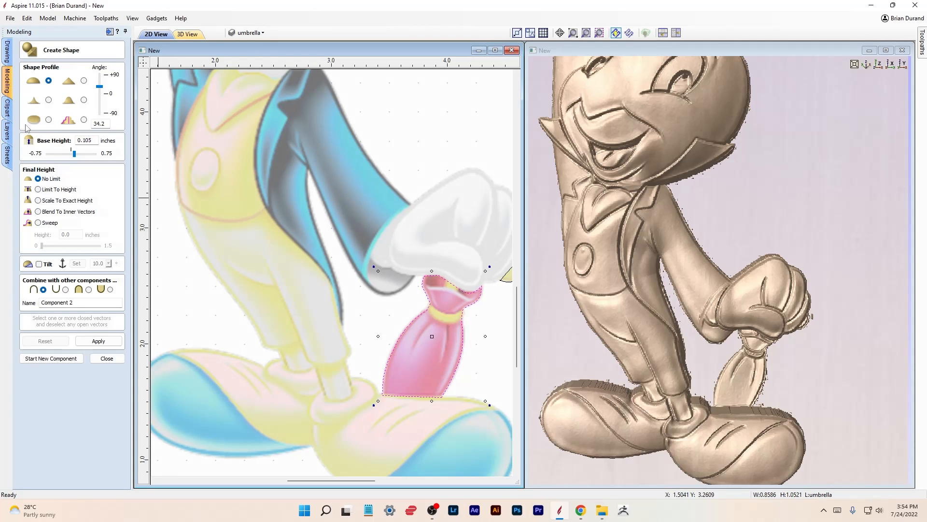
pyautogui.click(104, 340)
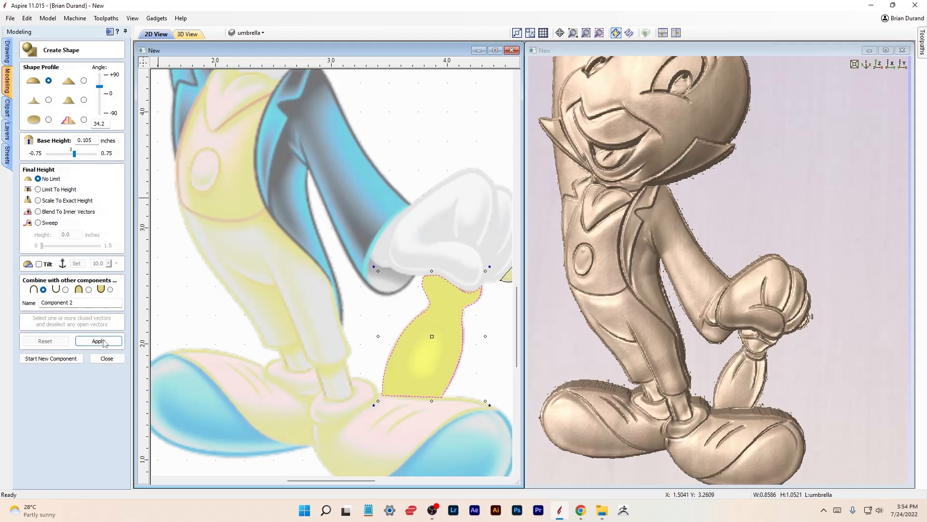
pyautogui.click(99, 340)
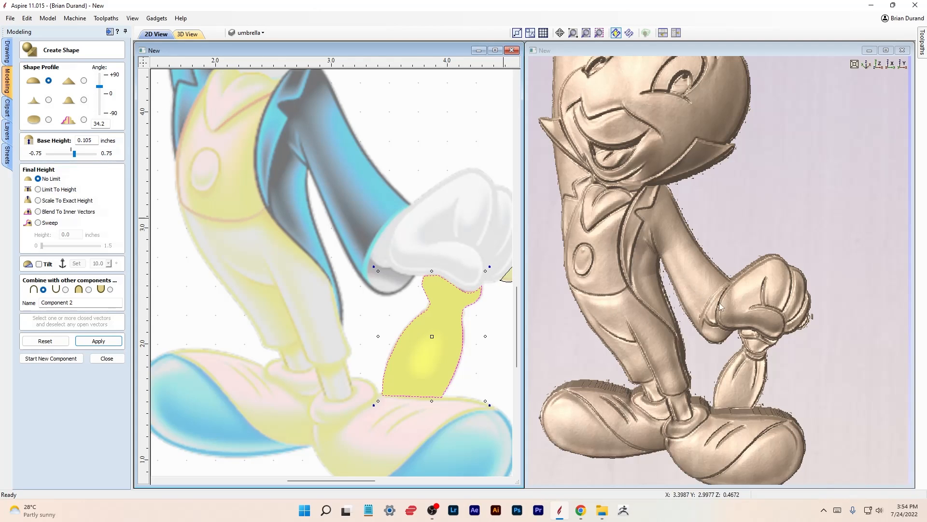
# - Merge the umbrella body shape with the other components, set its angle to 63 degrees and start a new component
pyautogui.moveTo(805, 350); pyautogui.dragTo(744, 333)
pyautogui.click(89, 290)
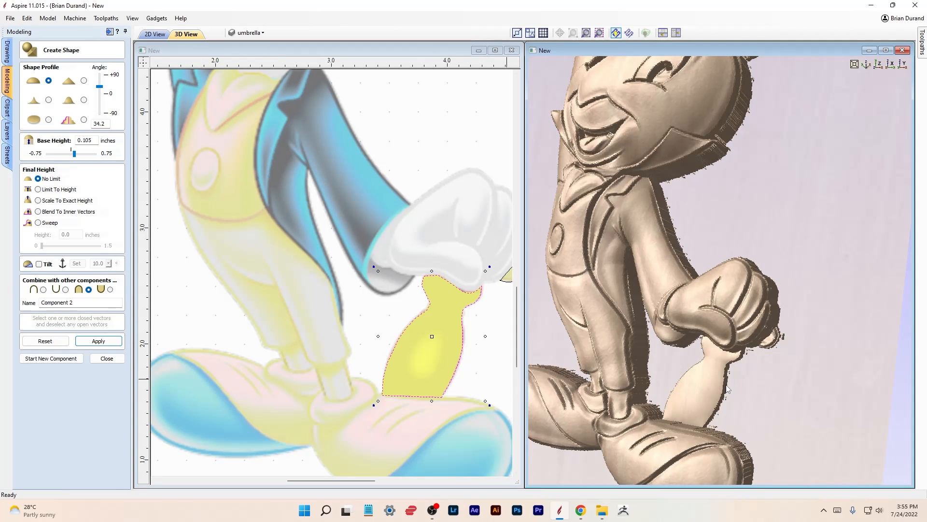
pyautogui.moveTo(731, 390); pyautogui.dragTo(747, 358)
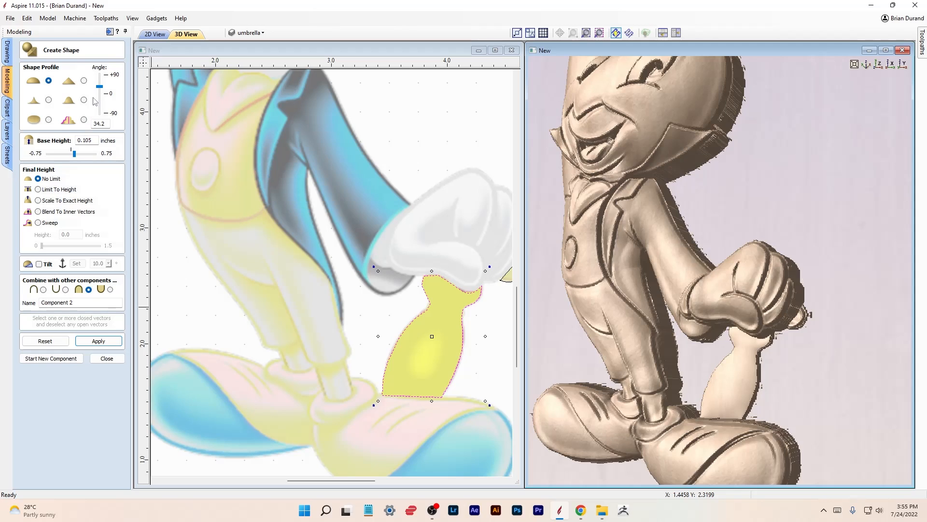
pyautogui.moveTo(99, 92); pyautogui.dragTo(102, 87)
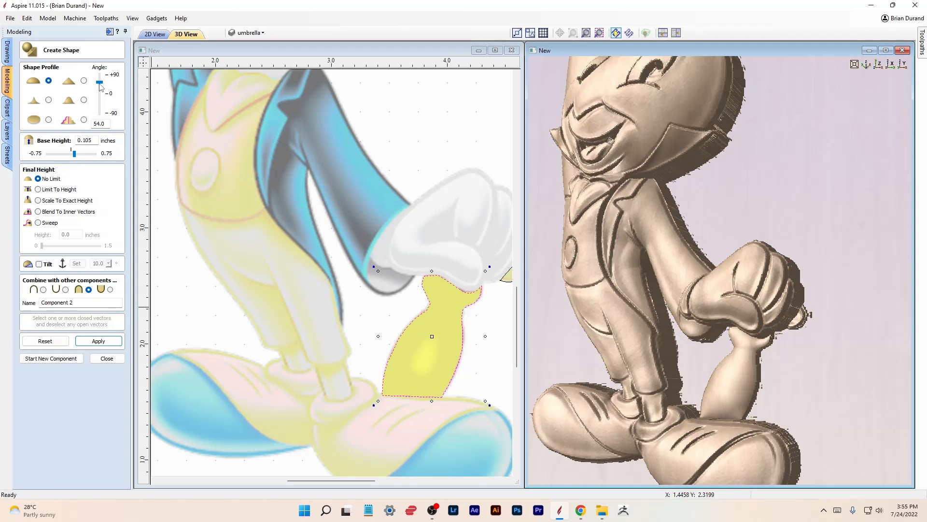
pyautogui.moveTo(663, 325); pyautogui.dragTo(690, 312)
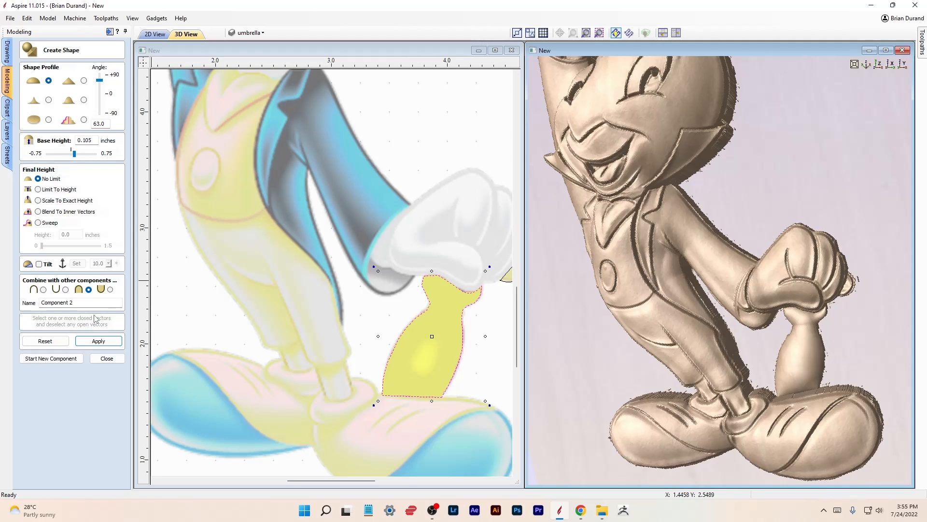
pyautogui.click(98, 341)
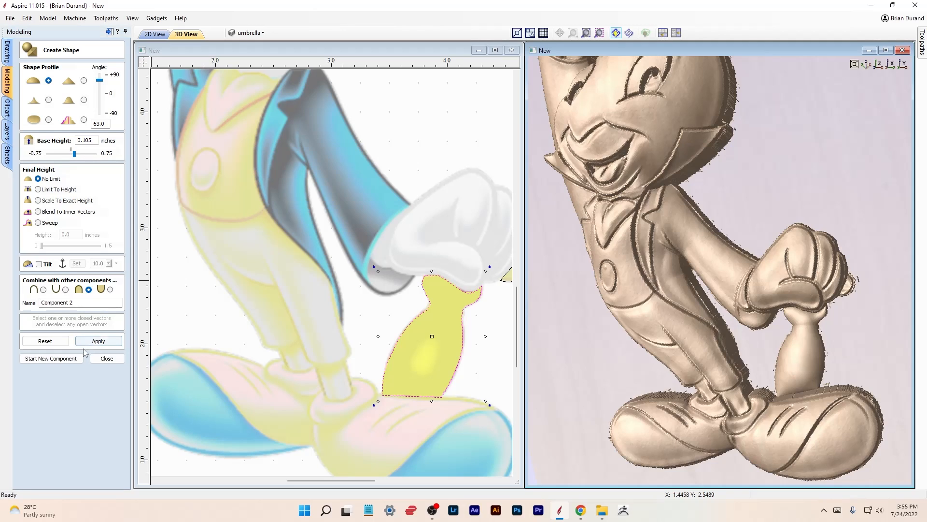
# - Create a rounded shape from the umbrella handle vector at 63 degrees with a 0.105 inch base height, combined in Merge mode
pyautogui.click(507, 278)
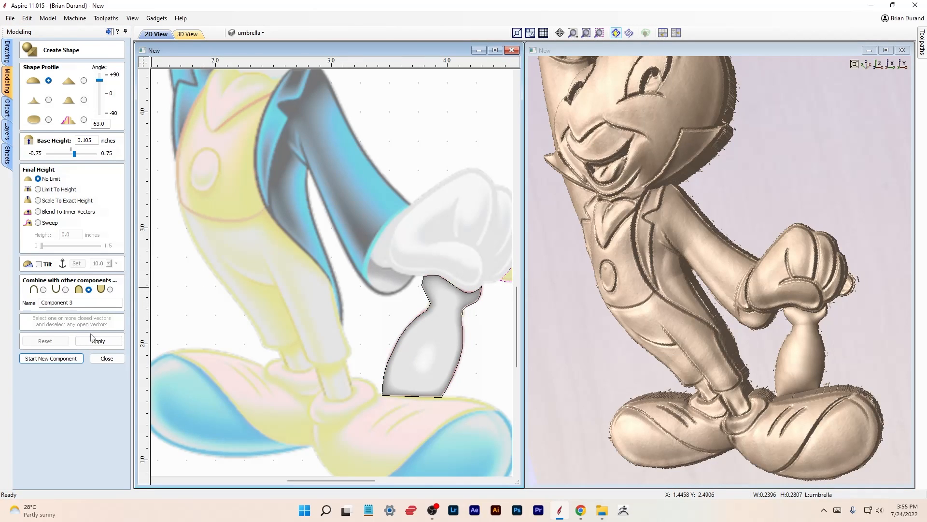
pyautogui.moveTo(847, 300)
pyautogui.mouseDown()
pyautogui.moveTo(859, 311)
pyautogui.moveTo(828, 316)
pyautogui.moveTo(850, 308)
pyautogui.mouseUp()
pyautogui.scroll(3, 850, 309)
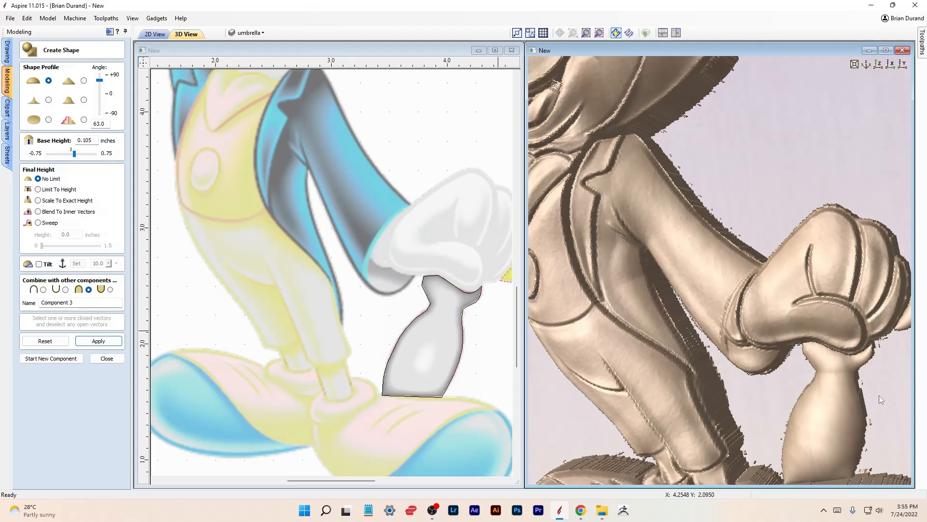
pyautogui.click(44, 290)
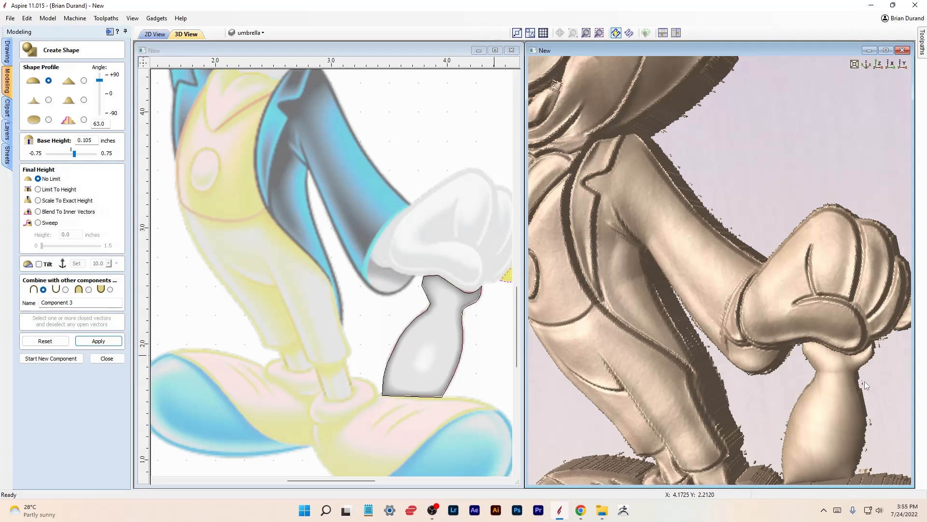
pyautogui.scroll(-2, 865, 381)
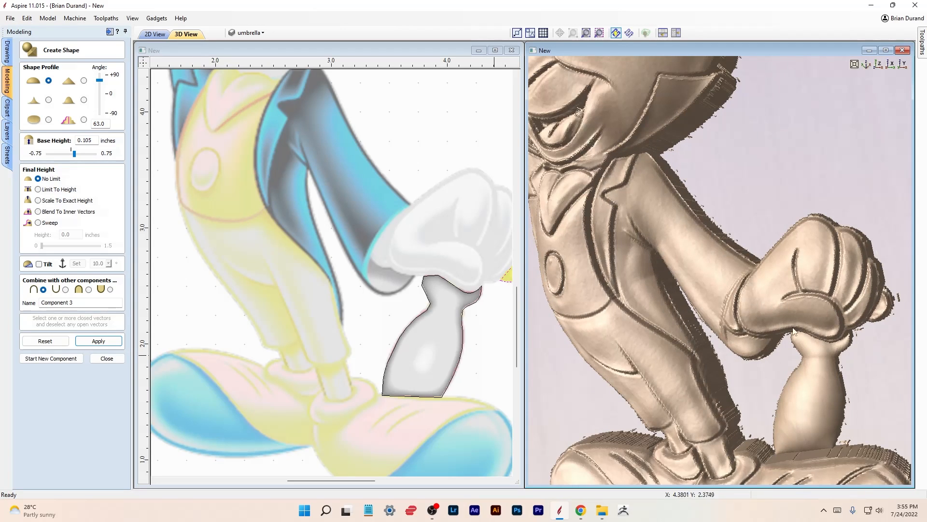
pyautogui.click(89, 289)
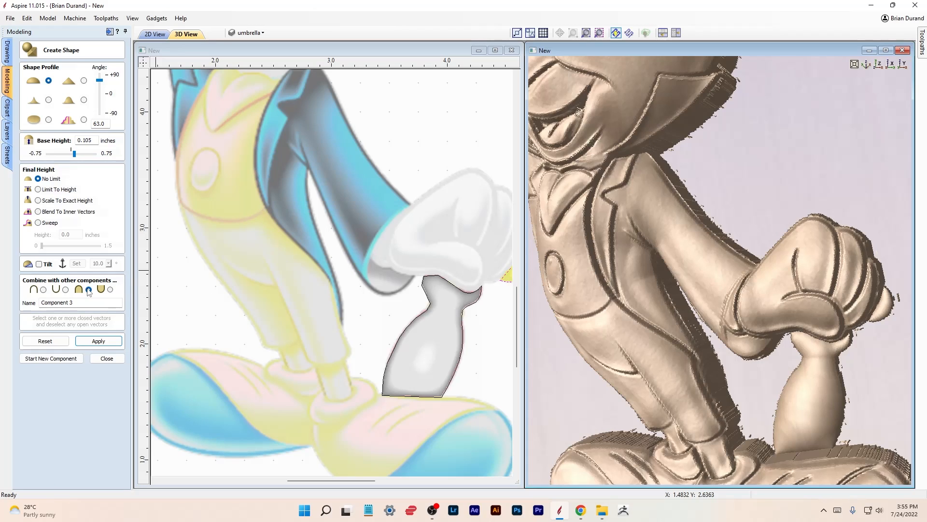
pyautogui.click(111, 341)
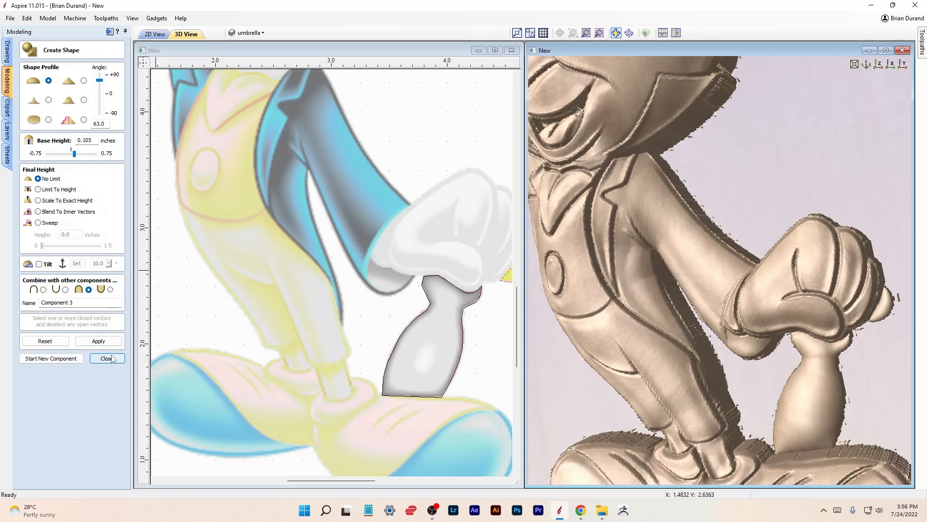
pyautogui.click(116, 358)
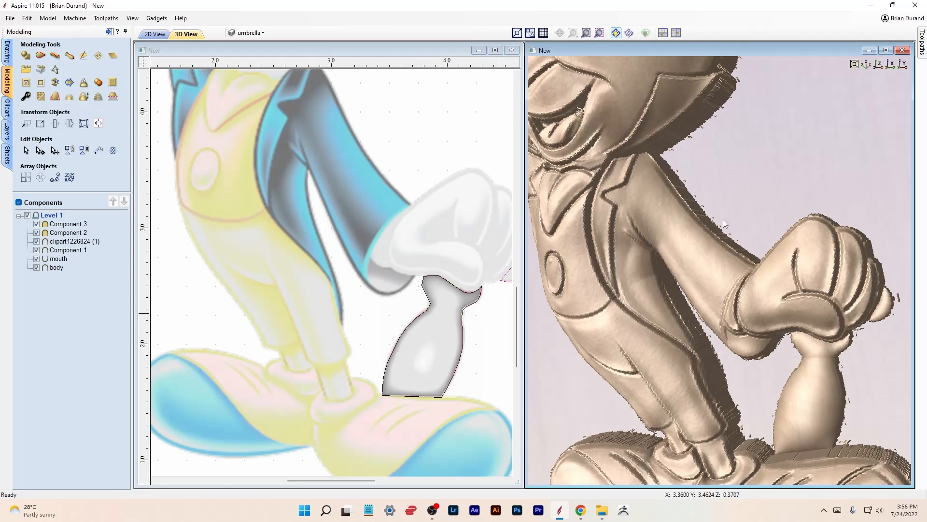
# - Rename Component 1, the tongue shape, as tounge
pyautogui.scroll(-1, 729, 202)
pyautogui.moveTo(726, 199); pyautogui.dragTo(787, 209)
pyautogui.moveTo(795, 328); pyautogui.dragTo(778, 347)
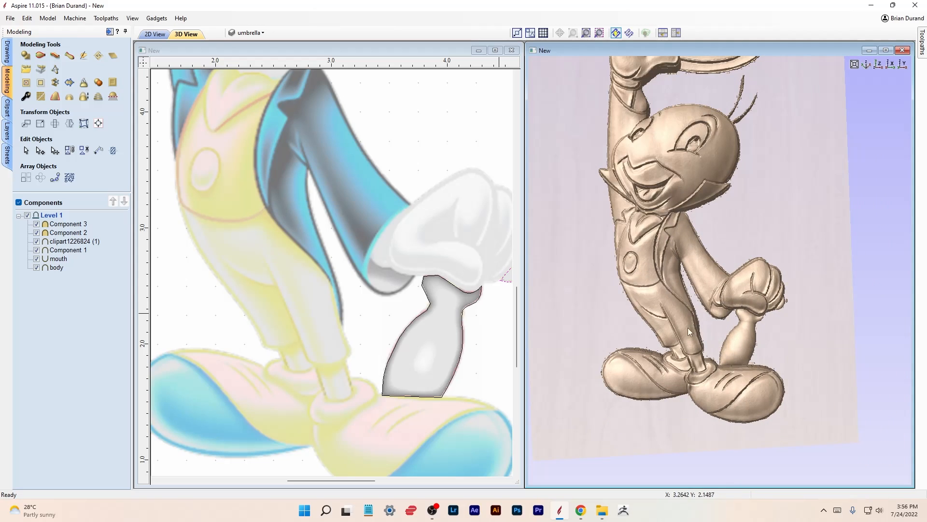
pyautogui.click(54, 250)
pyautogui.click(57, 248)
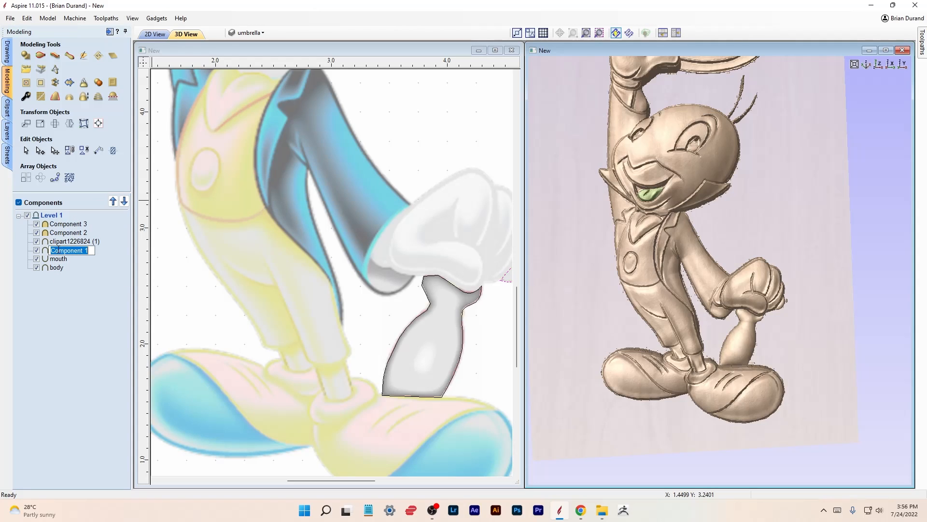
pyautogui.write('tounge')
pyautogui.press('Return')
# - Rename the clipart1226824 (1) component as skin
pyautogui.click(71, 244)
pyautogui.rightClick(71, 243)
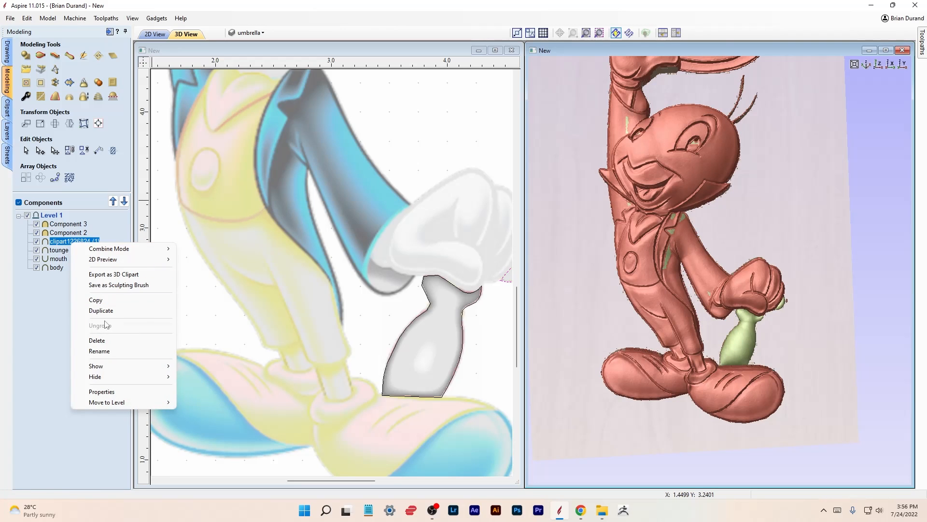
pyautogui.click(102, 350)
pyautogui.write('skin')
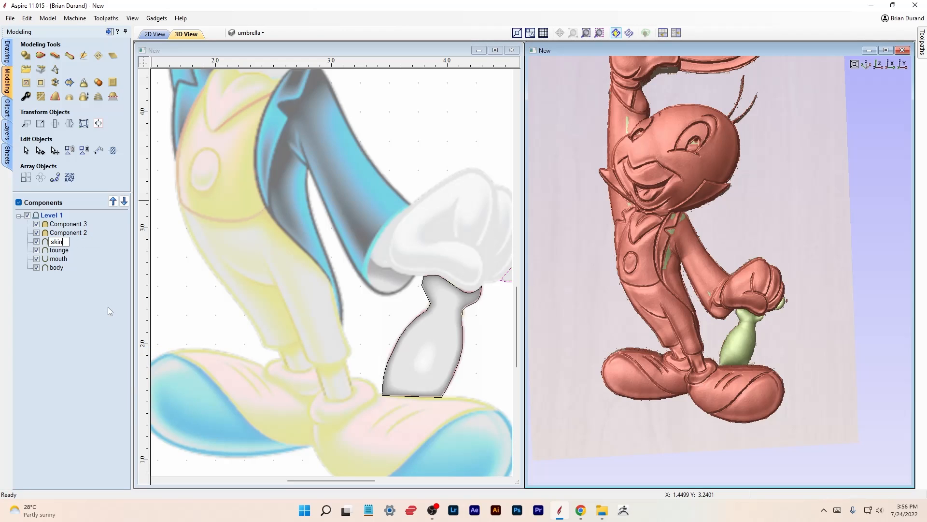
pyautogui.press('Return')
# - Rename the umbrella body component as umbrella and the handle component as umbrella handle
pyautogui.click(66, 233)
pyautogui.rightClick(66, 235)
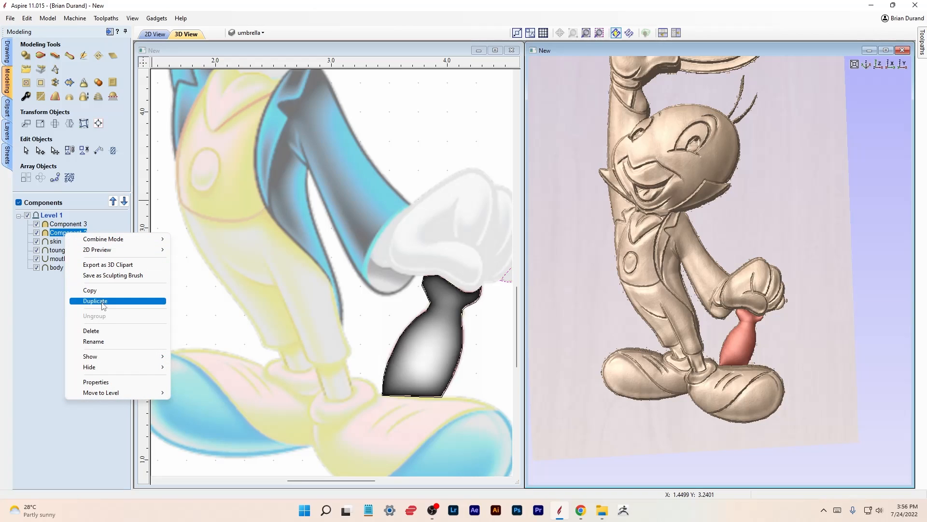
pyautogui.click(107, 340)
pyautogui.write('umbrella')
pyautogui.press('Return')
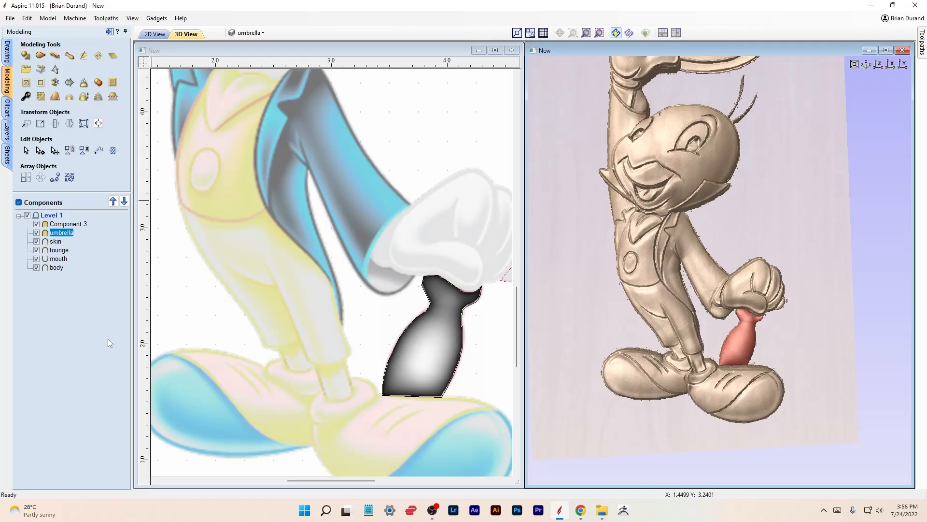
pyautogui.rightClick(68, 224)
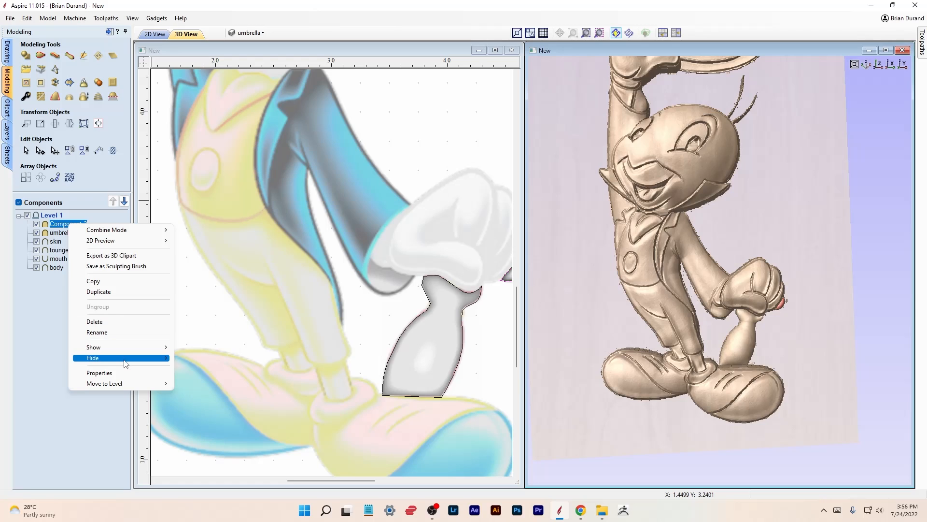
pyautogui.click(122, 332)
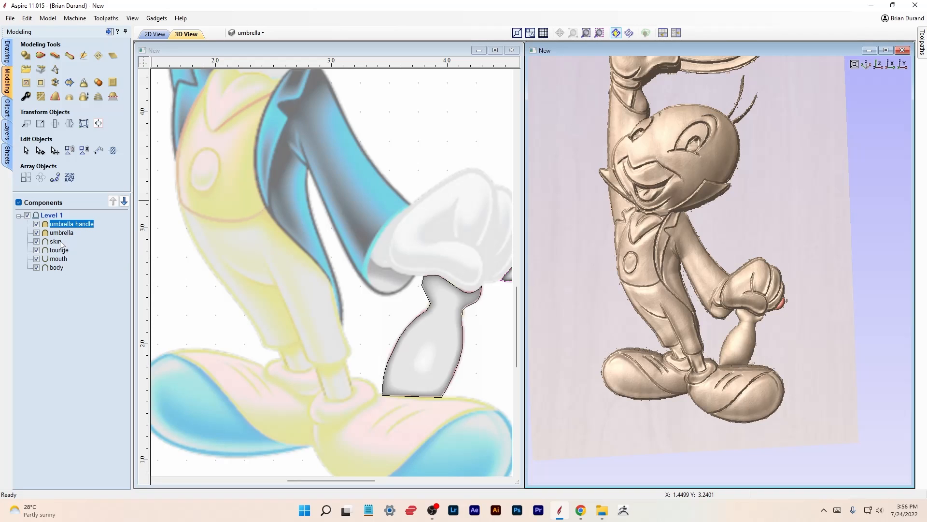
# - Move the skin component above umbrella handle in the component order and maximize the 3D view to inspect the whole relief
pyautogui.moveTo(61, 241); pyautogui.dragTo(64, 225)
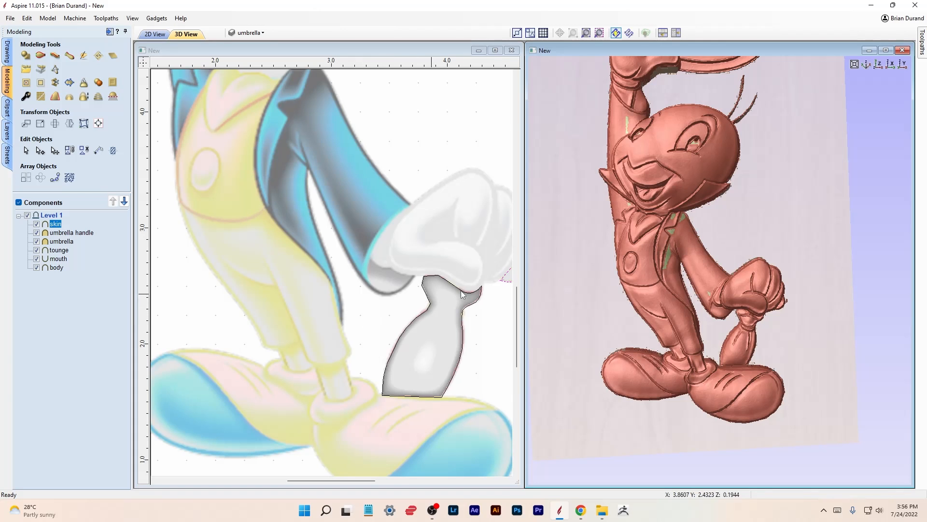
pyautogui.moveTo(552, 273); pyautogui.dragTo(593, 315)
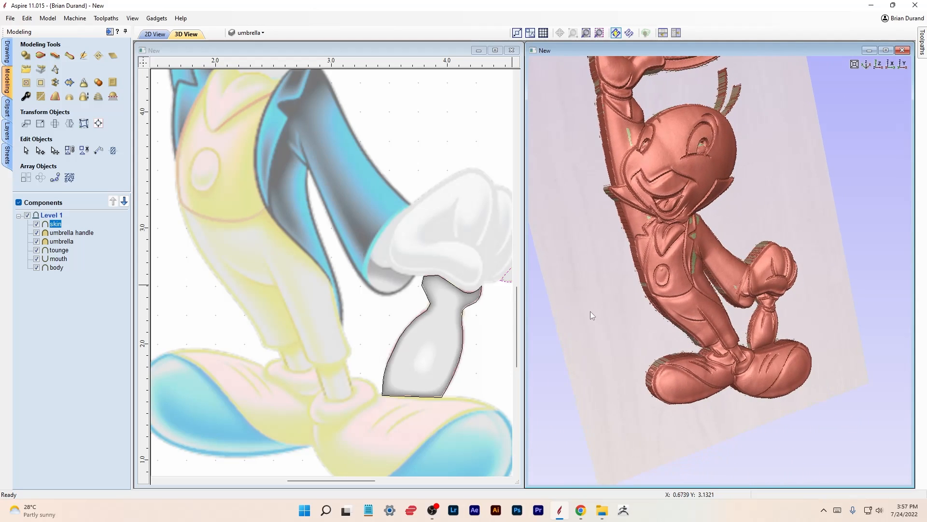
pyautogui.click(52, 215)
pyautogui.moveTo(529, 282); pyautogui.dragTo(643, 106)
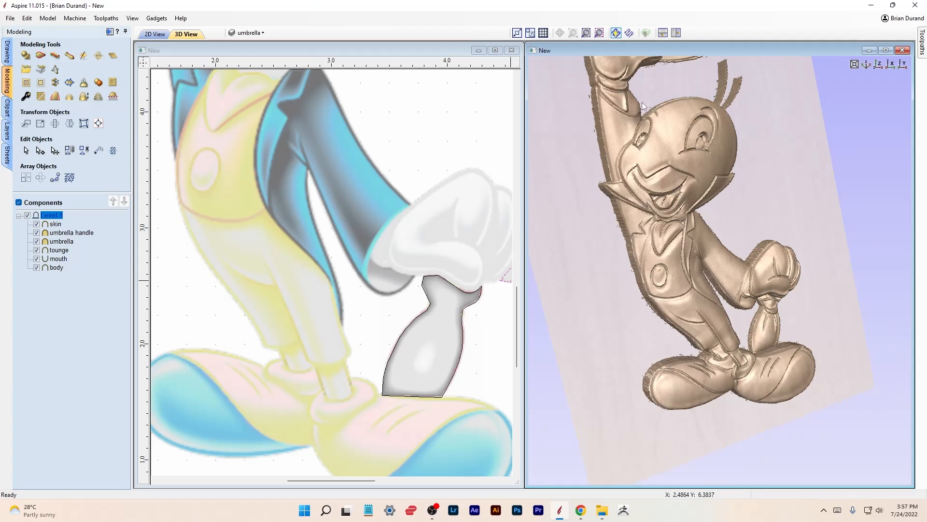
pyautogui.click(886, 51)
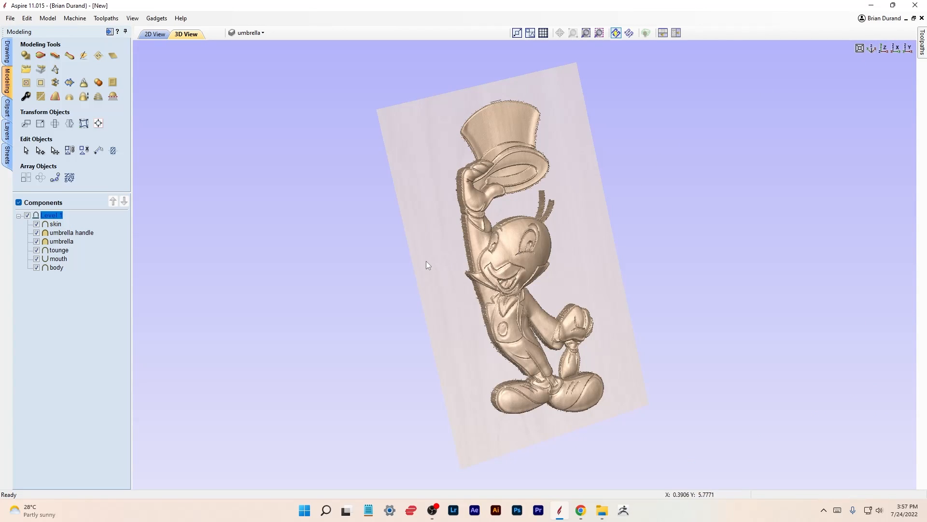
# - Examine the whole 3D relief from several angles and distances, checking the hat, face, arm and umbrella
pyautogui.moveTo(421, 265); pyautogui.dragTo(407, 213, button='middle')
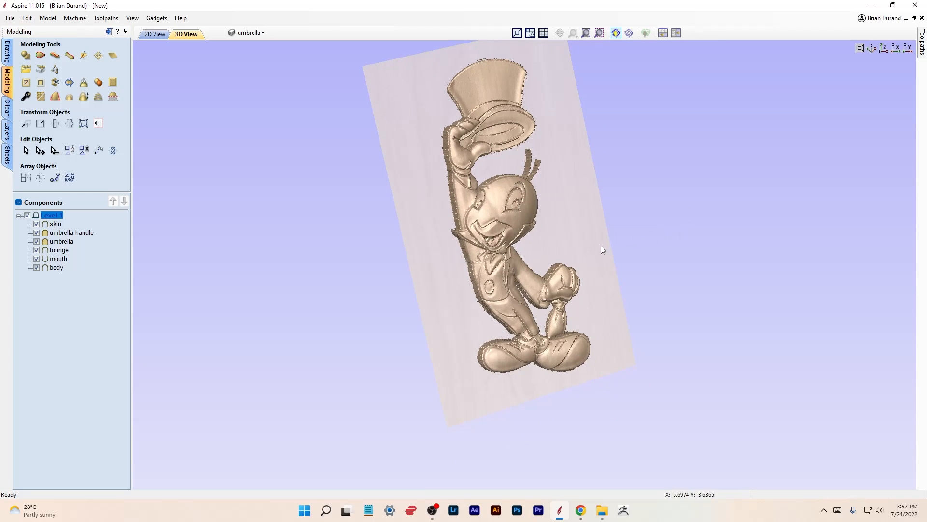
pyautogui.scroll(-2, 606, 297)
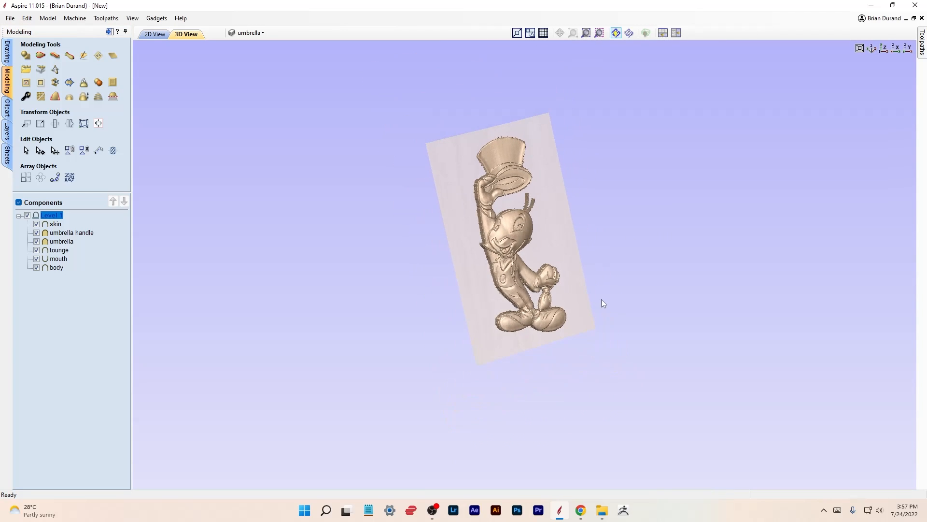
pyautogui.scroll(4, 514, 265)
pyautogui.scroll(2, 514, 265)
pyautogui.scroll(-2, 671, 265)
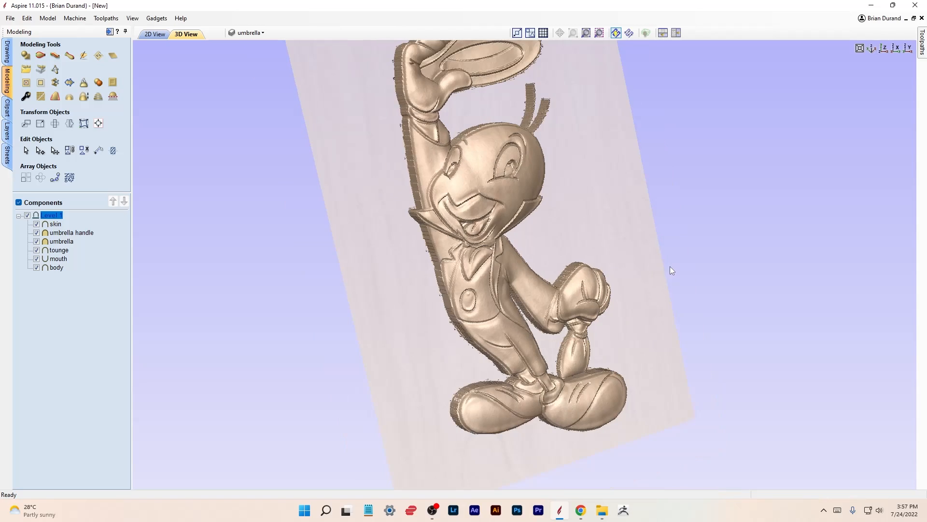
pyautogui.moveTo(670, 265); pyautogui.dragTo(659, 285, button='middle')
pyautogui.scroll(3, 657, 285)
pyautogui.scroll(-2, 652, 287)
pyautogui.moveTo(700, 301); pyautogui.dragTo(593, 271)
pyautogui.scroll(-3, 589, 230)
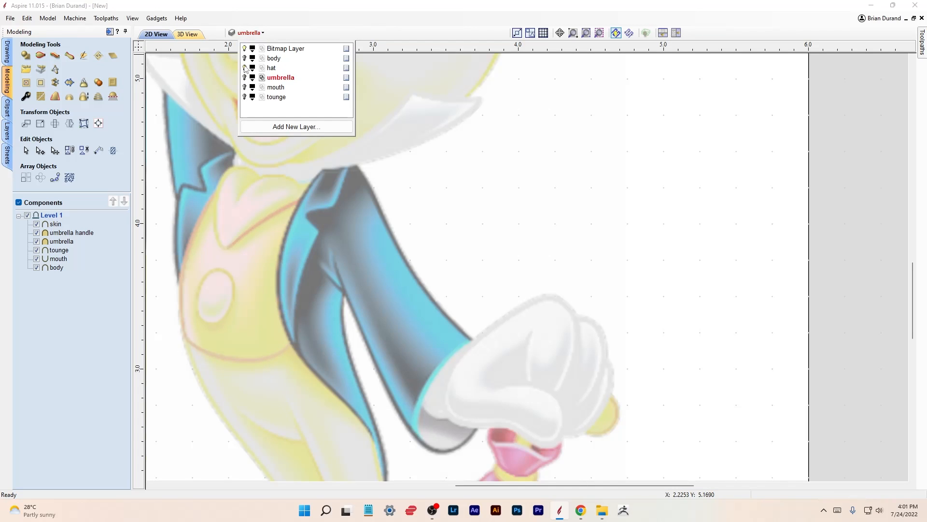
# - Turn on the visibility of the hat layer and bring the whole character into view in 2D
pyautogui.click(245, 68)
pyautogui.click(520, 185)
pyautogui.moveTo(520, 185); pyautogui.dragTo(596, 371, button='middle')
pyautogui.scroll(-1, 595, 371)
pyautogui.scroll(-3, 605, 235)
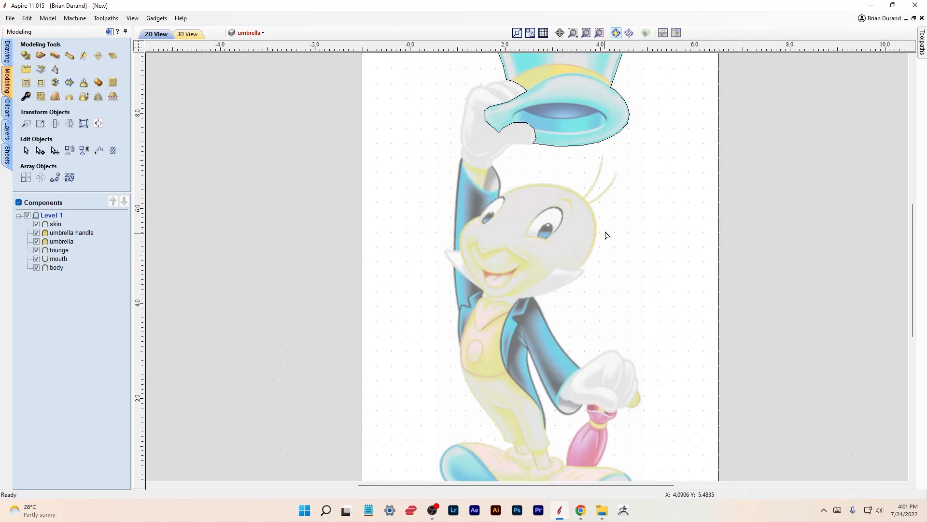
pyautogui.scroll(-1, 607, 236)
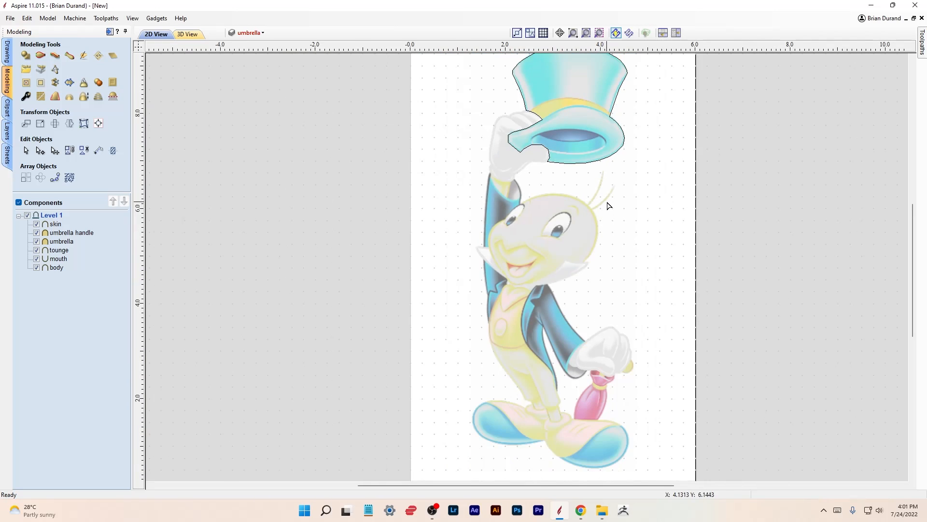
# - Create a rounded shape component from the hat outline with a 63.0° angle and 0.105-inch base height, added to the model
pyautogui.click(620, 132)
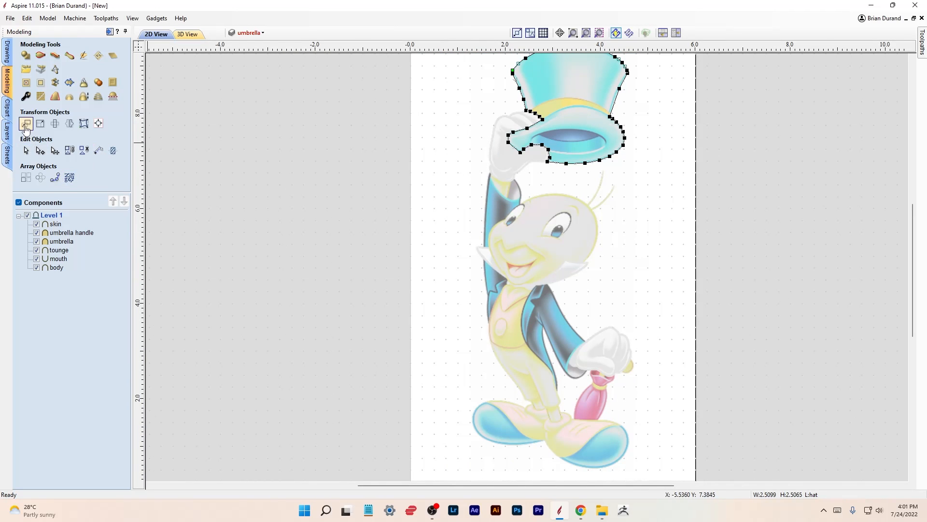
pyautogui.click(26, 152)
pyautogui.click(26, 152)
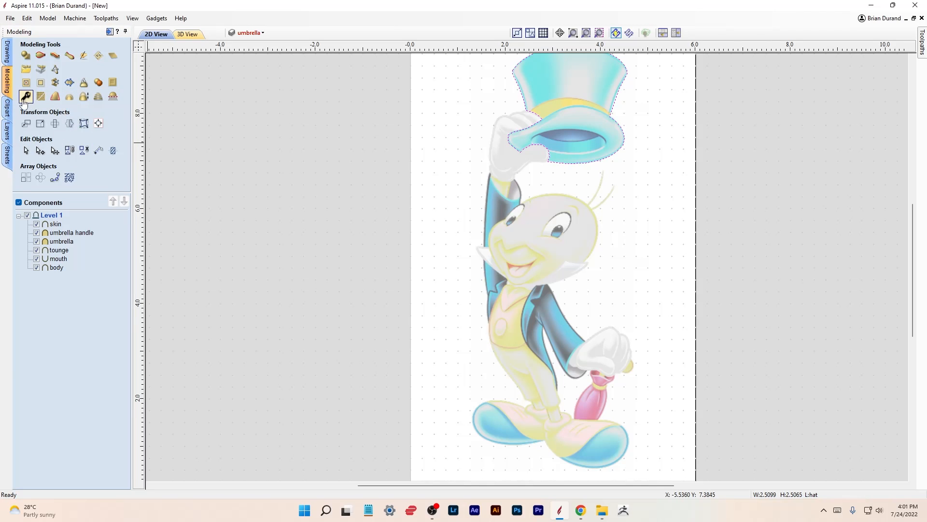
pyautogui.click(25, 55)
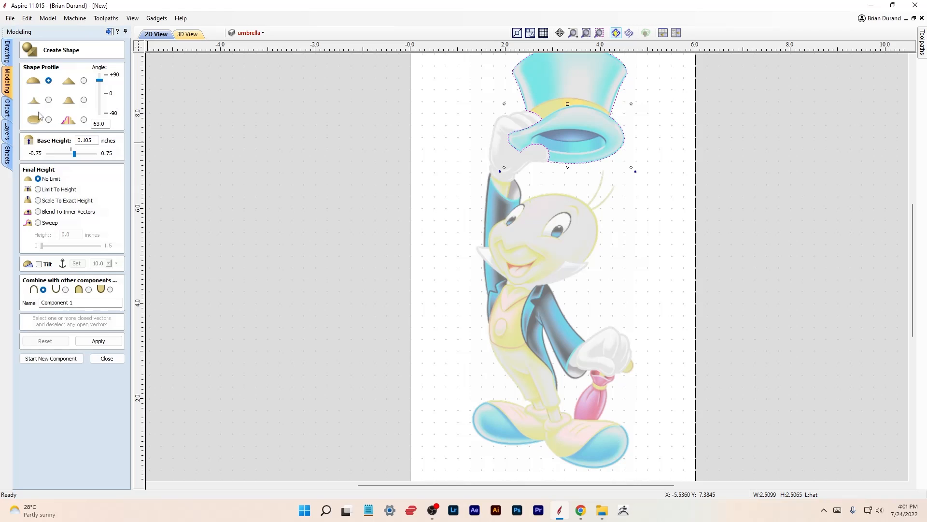
pyautogui.click(187, 35)
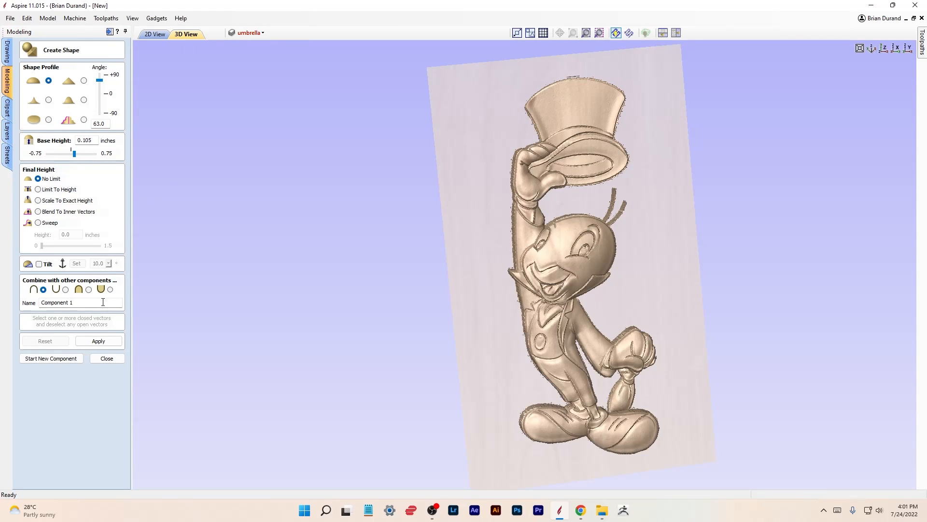
pyautogui.click(99, 341)
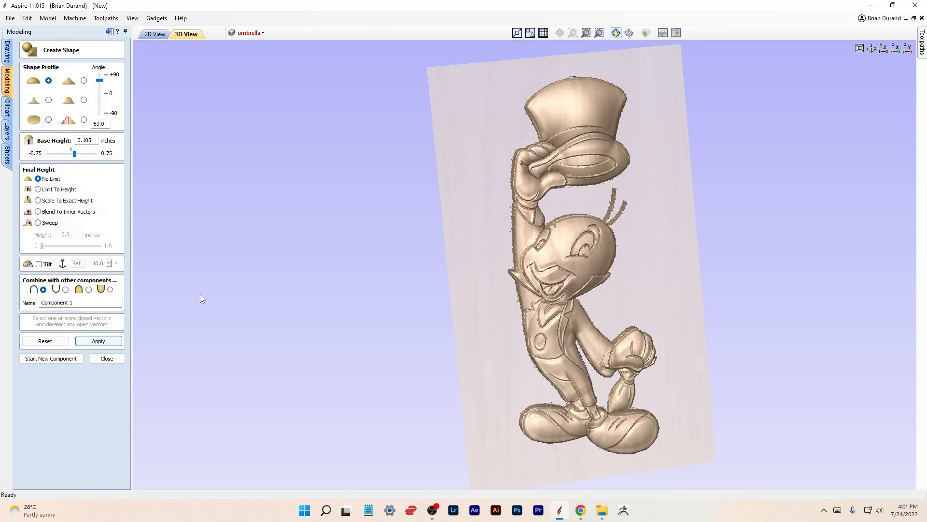
# - Set the hat shape's base height to 0.285 inches and its angle to 54.0°
pyautogui.scroll(3, 661, 184)
pyautogui.moveTo(696, 200); pyautogui.dragTo(433, 263)
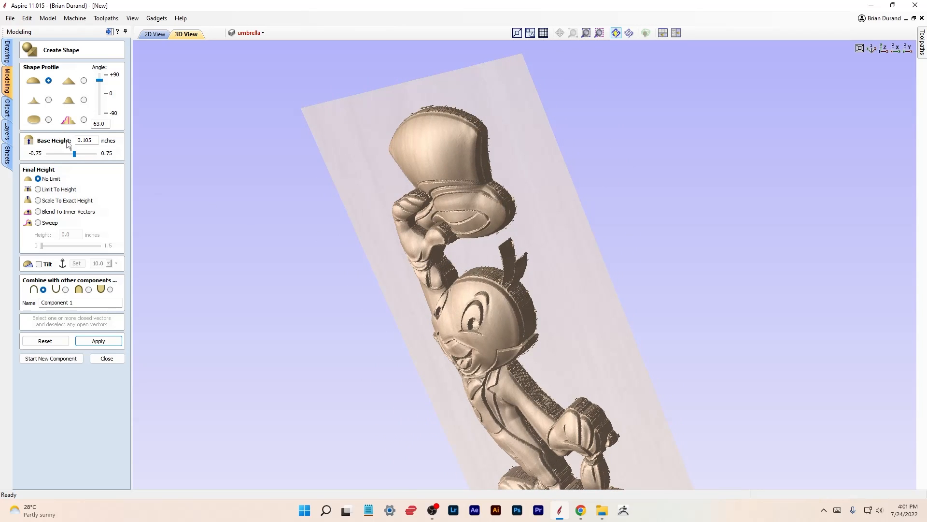
pyautogui.moveTo(73, 154); pyautogui.dragTo(80, 156)
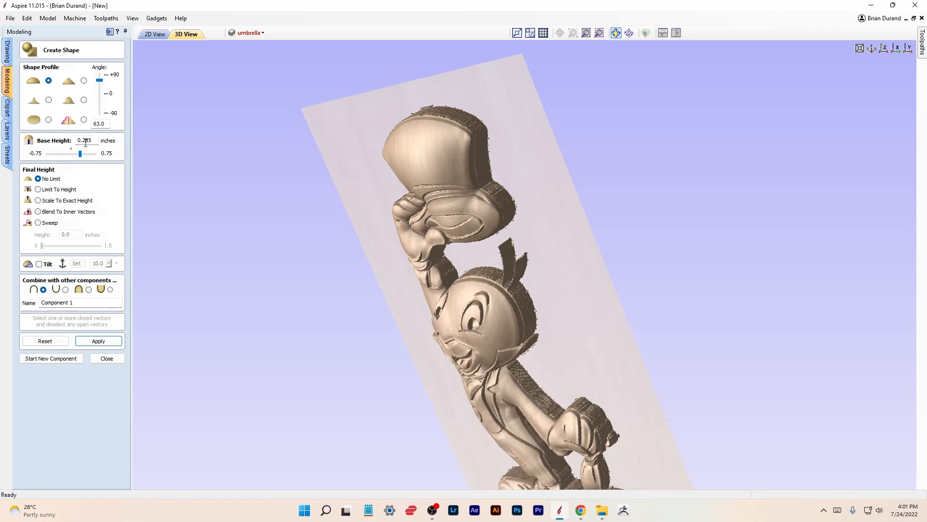
pyautogui.moveTo(102, 83); pyautogui.dragTo(103, 81)
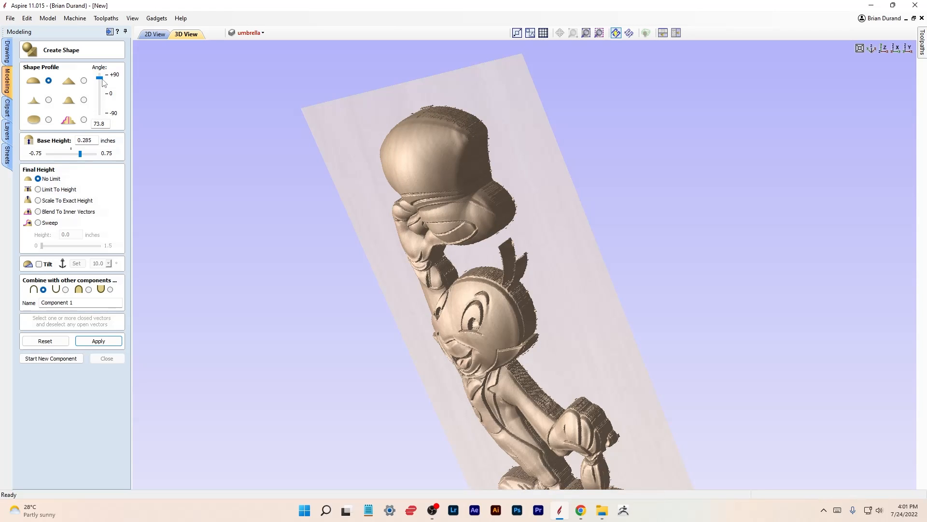
pyautogui.click(102, 83)
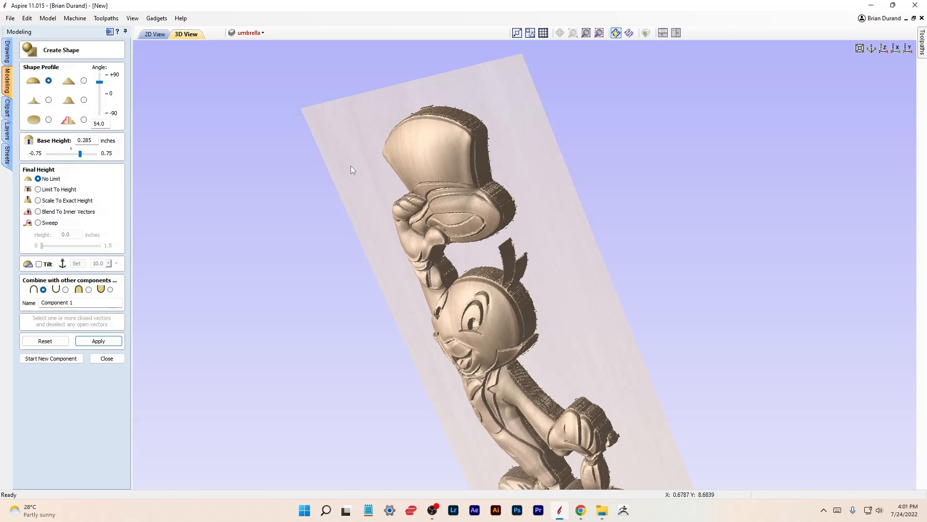
# - Check the hat's form in 3D, apply the adjusted shape and finish Create Shape
pyautogui.moveTo(361, 160); pyautogui.dragTo(520, 152)
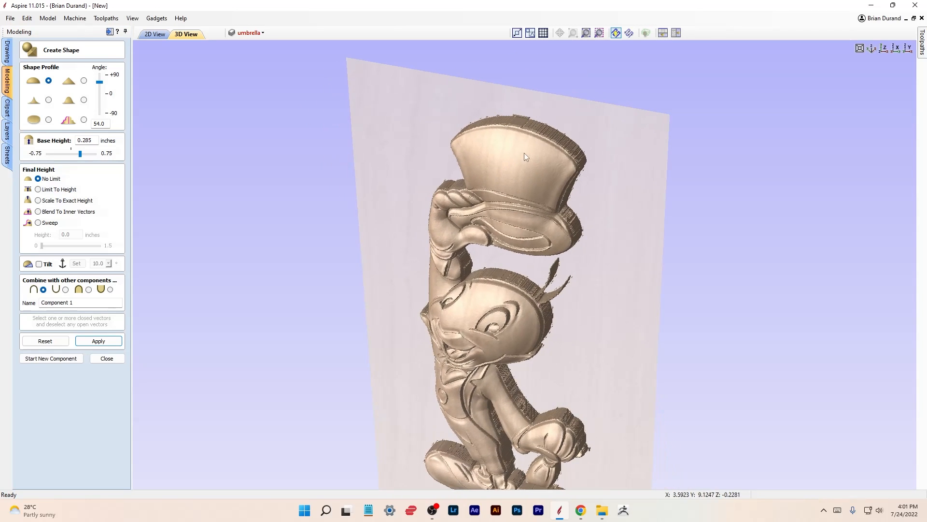
pyautogui.moveTo(638, 204); pyautogui.dragTo(656, 152)
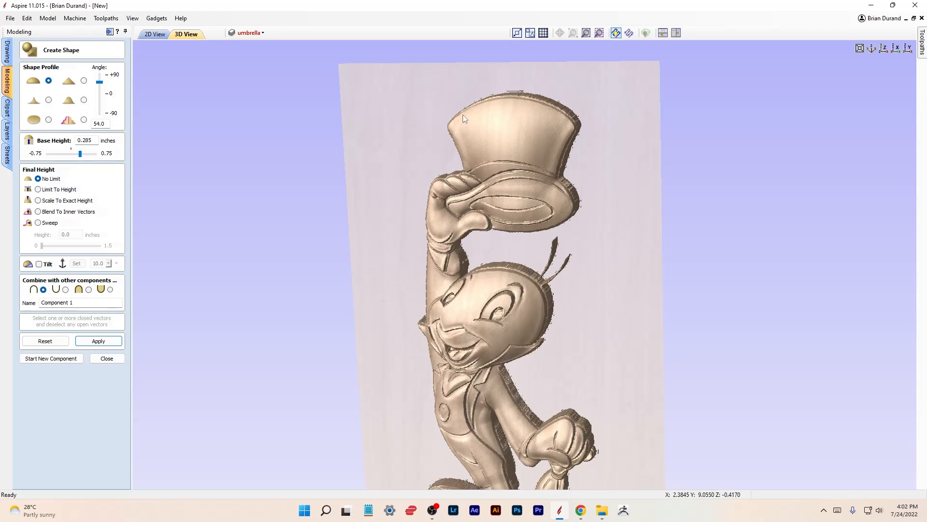
pyautogui.scroll(2, 515, 96)
pyautogui.moveTo(636, 146); pyautogui.dragTo(666, 139)
pyautogui.moveTo(637, 171)
pyautogui.mouseDown()
pyautogui.moveTo(649, 178)
pyautogui.moveTo(666, 145)
pyautogui.moveTo(623, 170)
pyautogui.mouseUp()
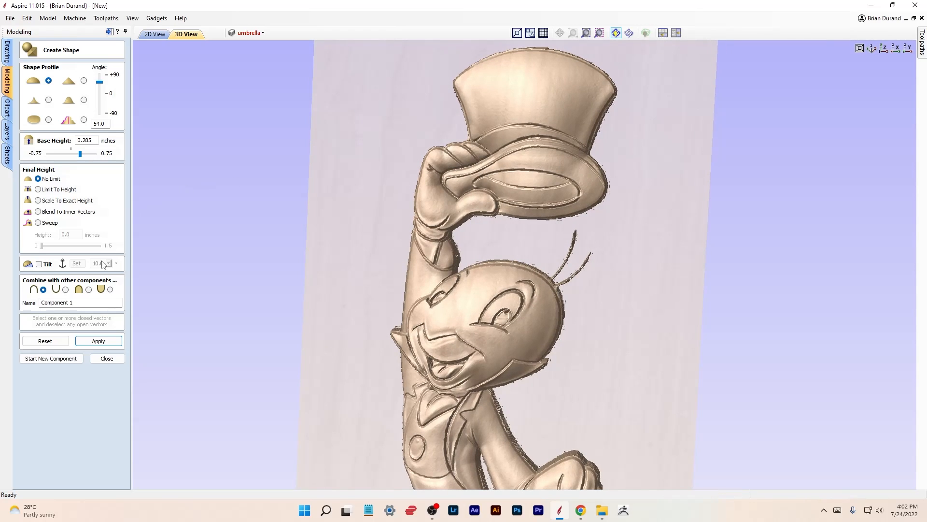
pyautogui.click(98, 340)
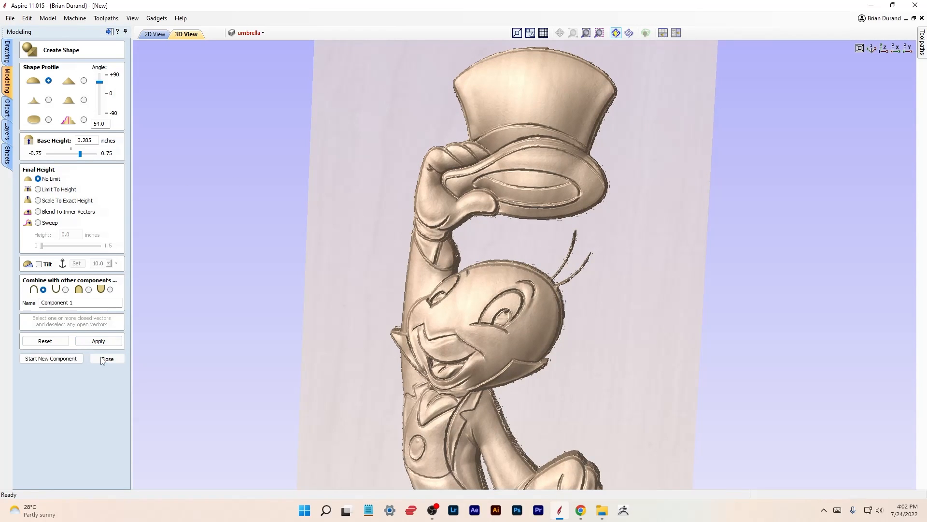
pyautogui.click(107, 358)
pyautogui.click(153, 34)
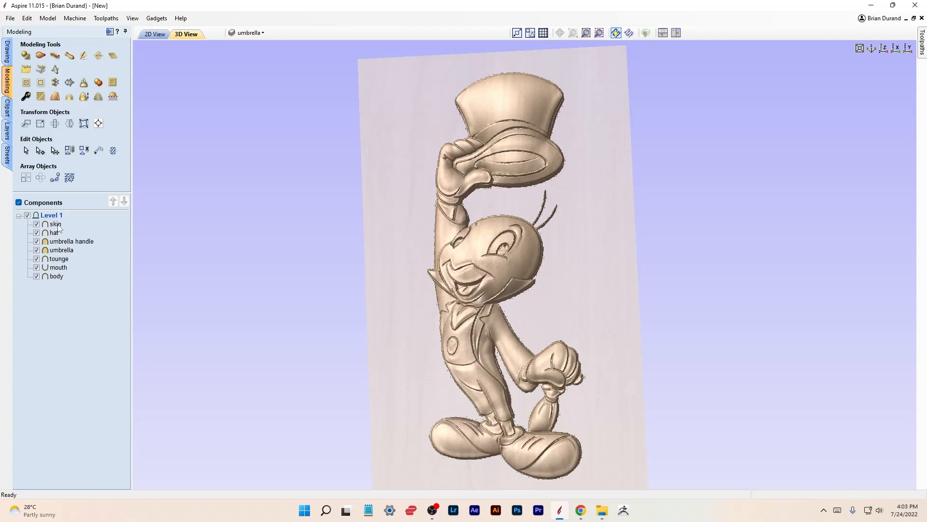
# - Select all components from skin to body and bake them into a single component
pyautogui.click(56, 224)
pyautogui.keyDown('ctrl'); pyautogui.click(56, 233); pyautogui.keyUp('ctrl')
pyautogui.keyDown('ctrl'); pyautogui.click(57, 241); pyautogui.keyUp('ctrl')
pyautogui.keyDown('ctrl'); pyautogui.click(57, 249); pyautogui.keyUp('ctrl')
pyautogui.keyDown('ctrl'); pyautogui.click(58, 259); pyautogui.keyUp('ctrl')
pyautogui.keyDown('ctrl'); pyautogui.click(58, 267); pyautogui.keyUp('ctrl')
pyautogui.keyDown('ctrl'); pyautogui.click(57, 277); pyautogui.keyUp('ctrl')
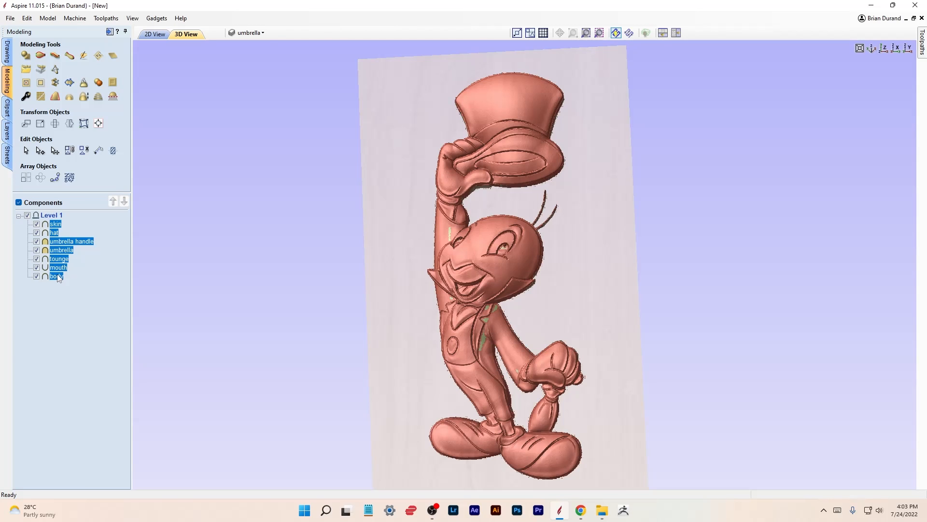
pyautogui.click(40, 70)
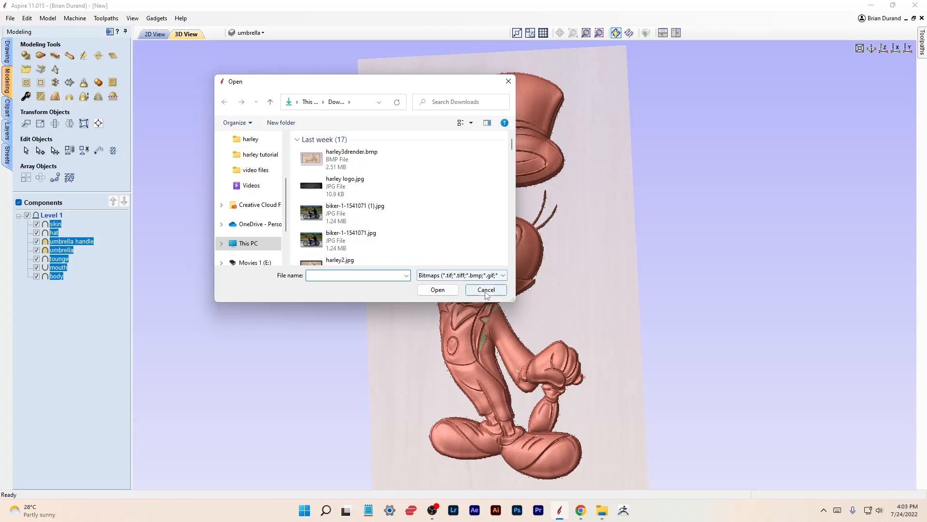
pyautogui.click(485, 294)
pyautogui.click(26, 98)
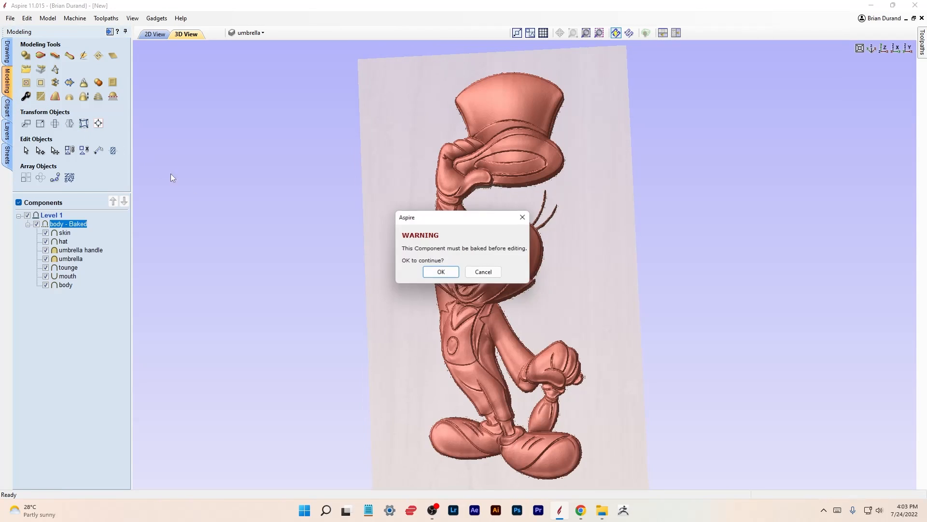
# - Smooth the baked component lightly with transparency preserved and bake the current smoothing
pyautogui.click(441, 273)
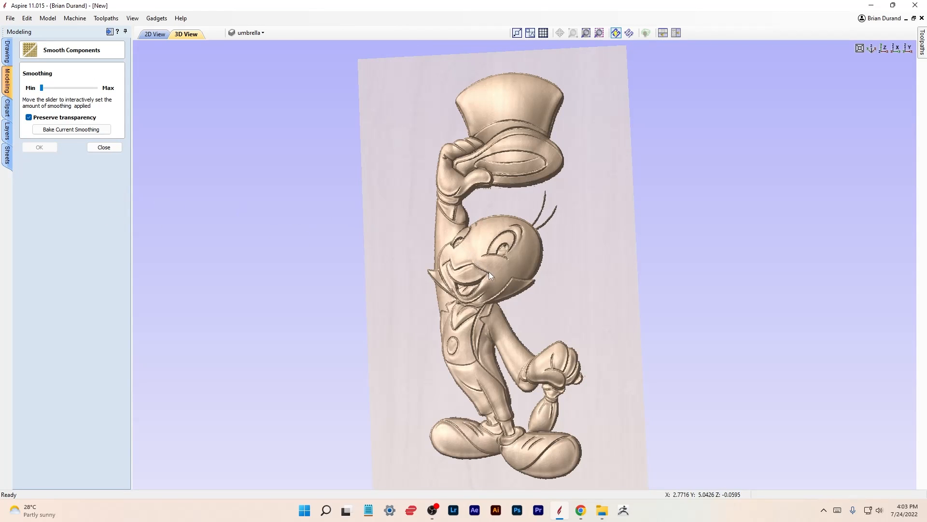
pyautogui.moveTo(42, 90); pyautogui.dragTo(51, 91)
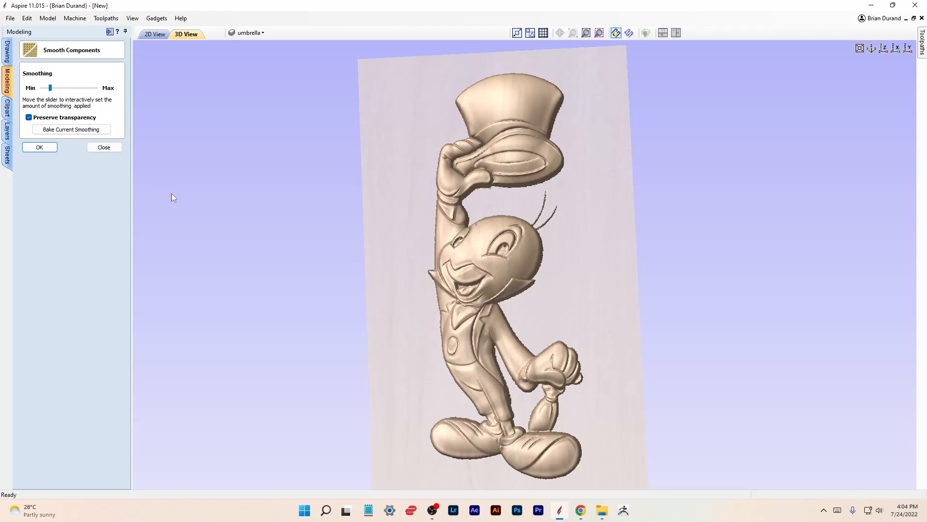
pyautogui.click(70, 130)
pyautogui.click(103, 148)
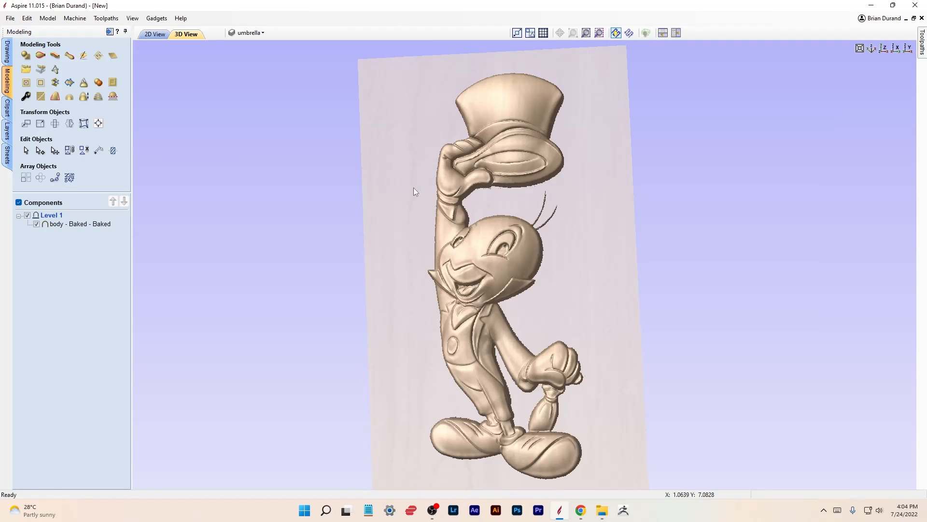
pyautogui.moveTo(432, 202)
pyautogui.mouseDown()
pyautogui.moveTo(512, 198)
pyautogui.moveTo(410, 197)
pyautogui.moveTo(413, 231)
pyautogui.moveTo(490, 233)
pyautogui.moveTo(483, 211)
pyautogui.moveTo(415, 209)
pyautogui.mouseUp()
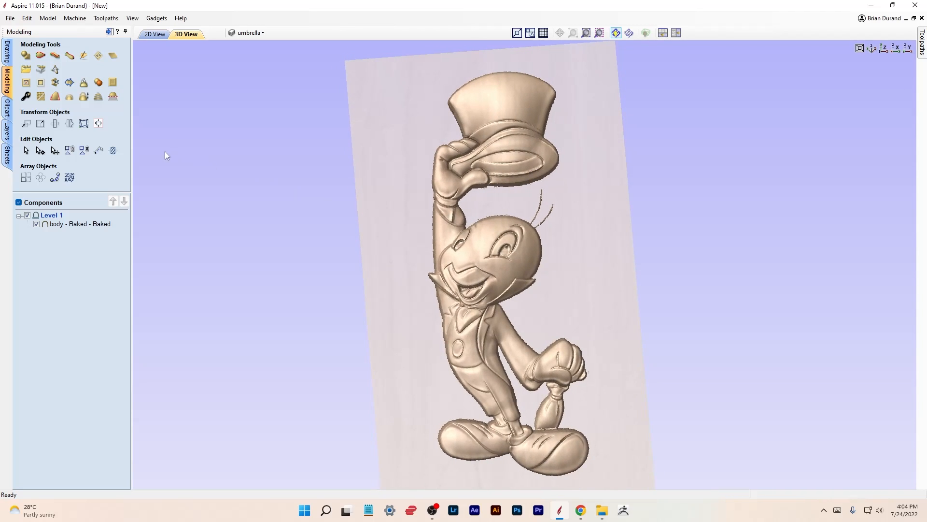
# - Calculate a 3D finish toolpath using the 1/8" ball nose, material boundary limit, 0.02-inch boundary offset and climb-cut offset strategy
pyautogui.click(109, 32)
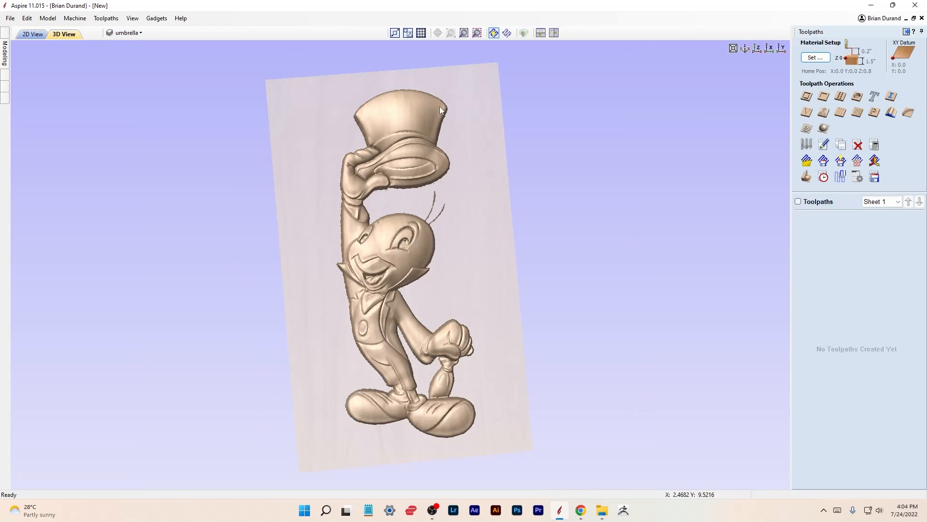
pyautogui.click(825, 128)
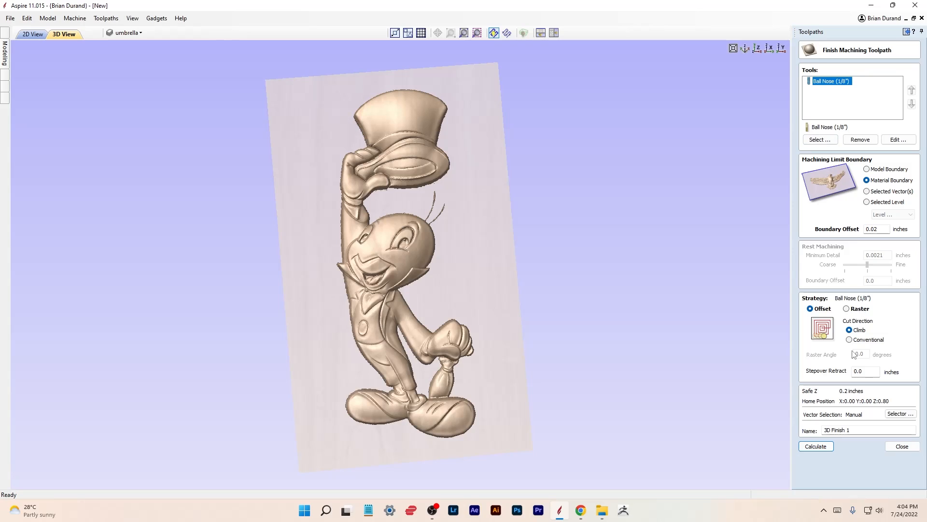
pyautogui.click(815, 446)
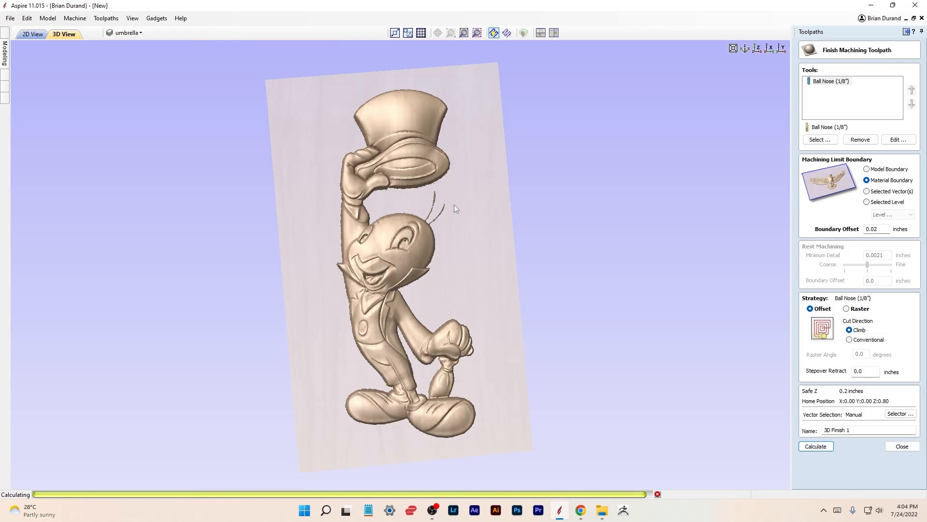
# - Simulate the finish toolpath on the material block and check its estimated machining time in the toolpath summary
pyautogui.click(834, 232)
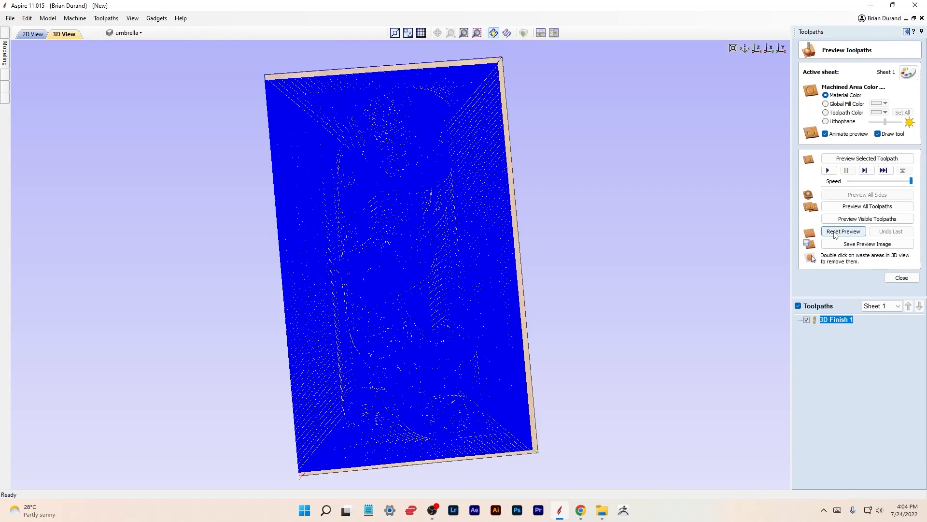
pyautogui.click(850, 219)
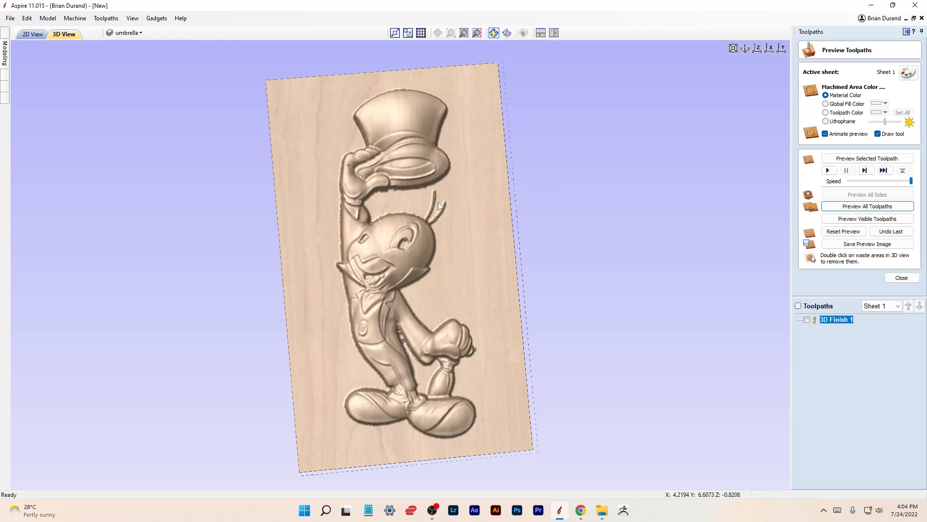
pyautogui.moveTo(417, 215); pyautogui.dragTo(610, 256)
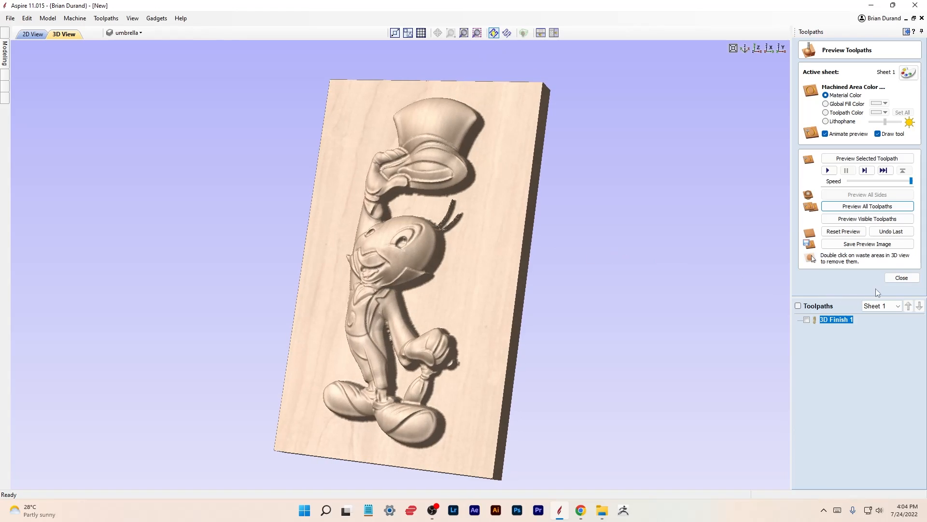
pyautogui.click(902, 278)
pyautogui.click(824, 177)
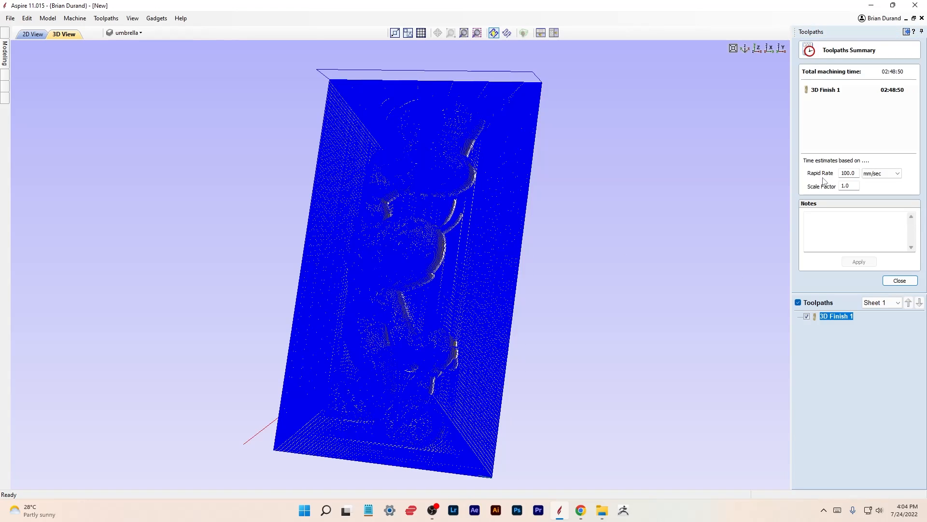
pyautogui.click(899, 280)
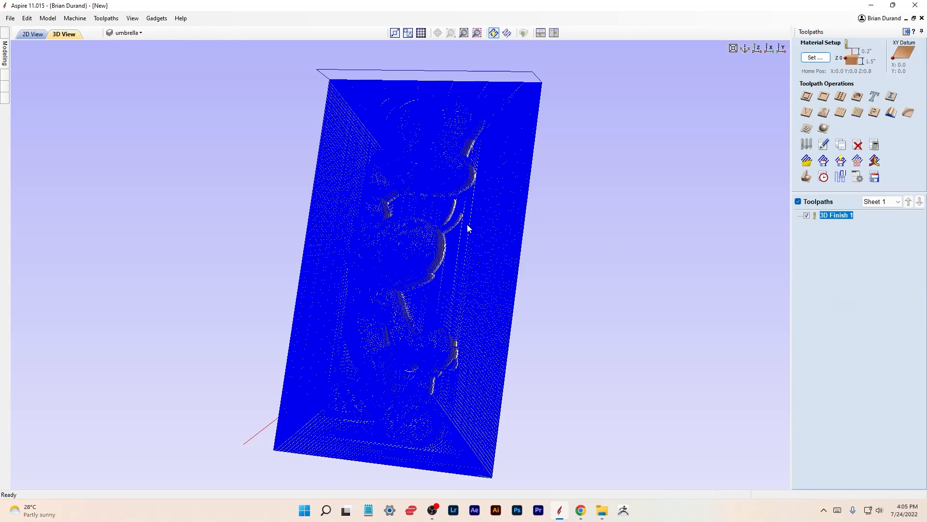
# - Simulate all toolpaths again, inspect the carved block from another angle and leave the preview
pyautogui.click(807, 178)
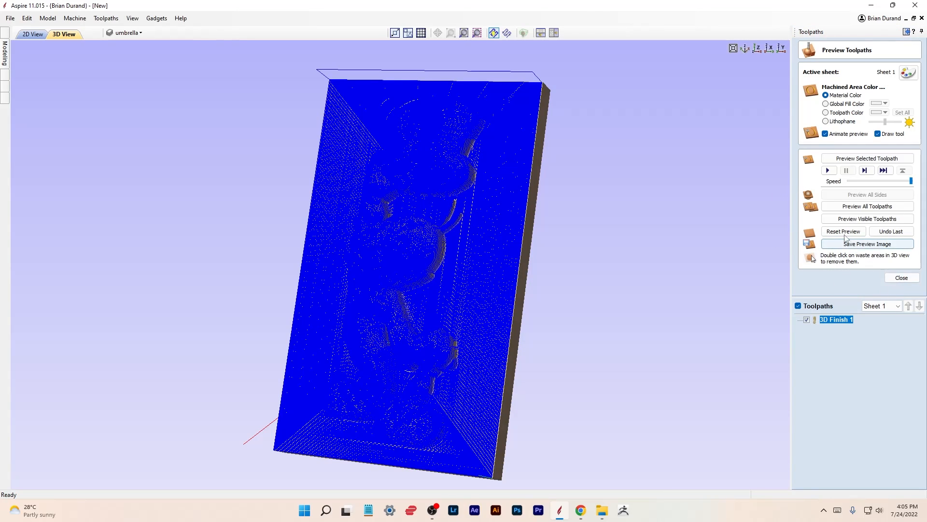
pyautogui.click(858, 206)
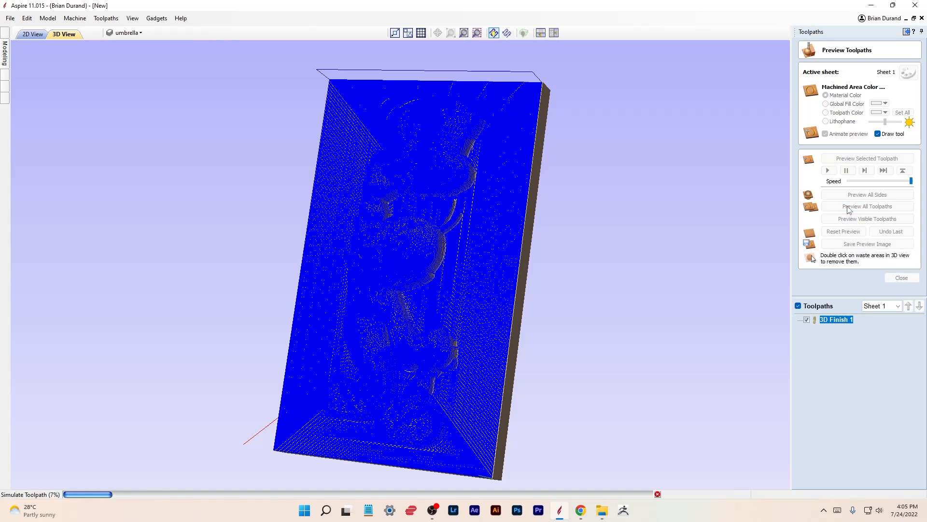
pyautogui.moveTo(488, 270)
pyautogui.mouseDown()
pyautogui.moveTo(436, 277)
pyautogui.moveTo(530, 262)
pyautogui.moveTo(332, 201)
pyautogui.moveTo(323, 219)
pyautogui.moveTo(335, 221)
pyautogui.moveTo(323, 236)
pyautogui.moveTo(395, 257)
pyautogui.moveTo(419, 244)
pyautogui.mouseUp()
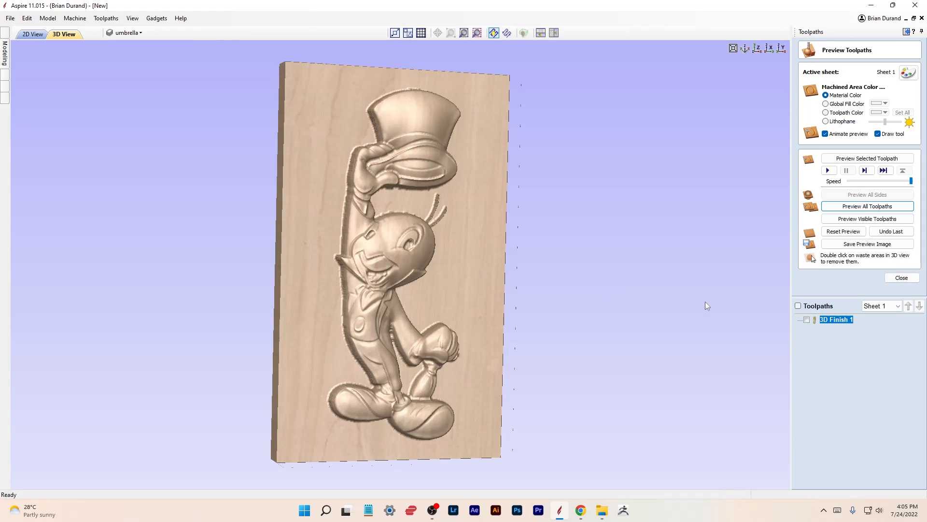
pyautogui.click(901, 278)
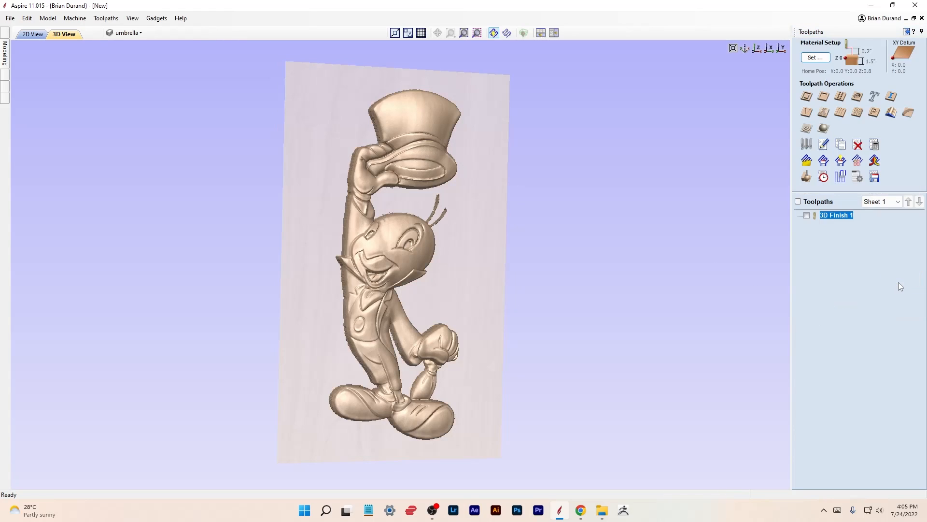